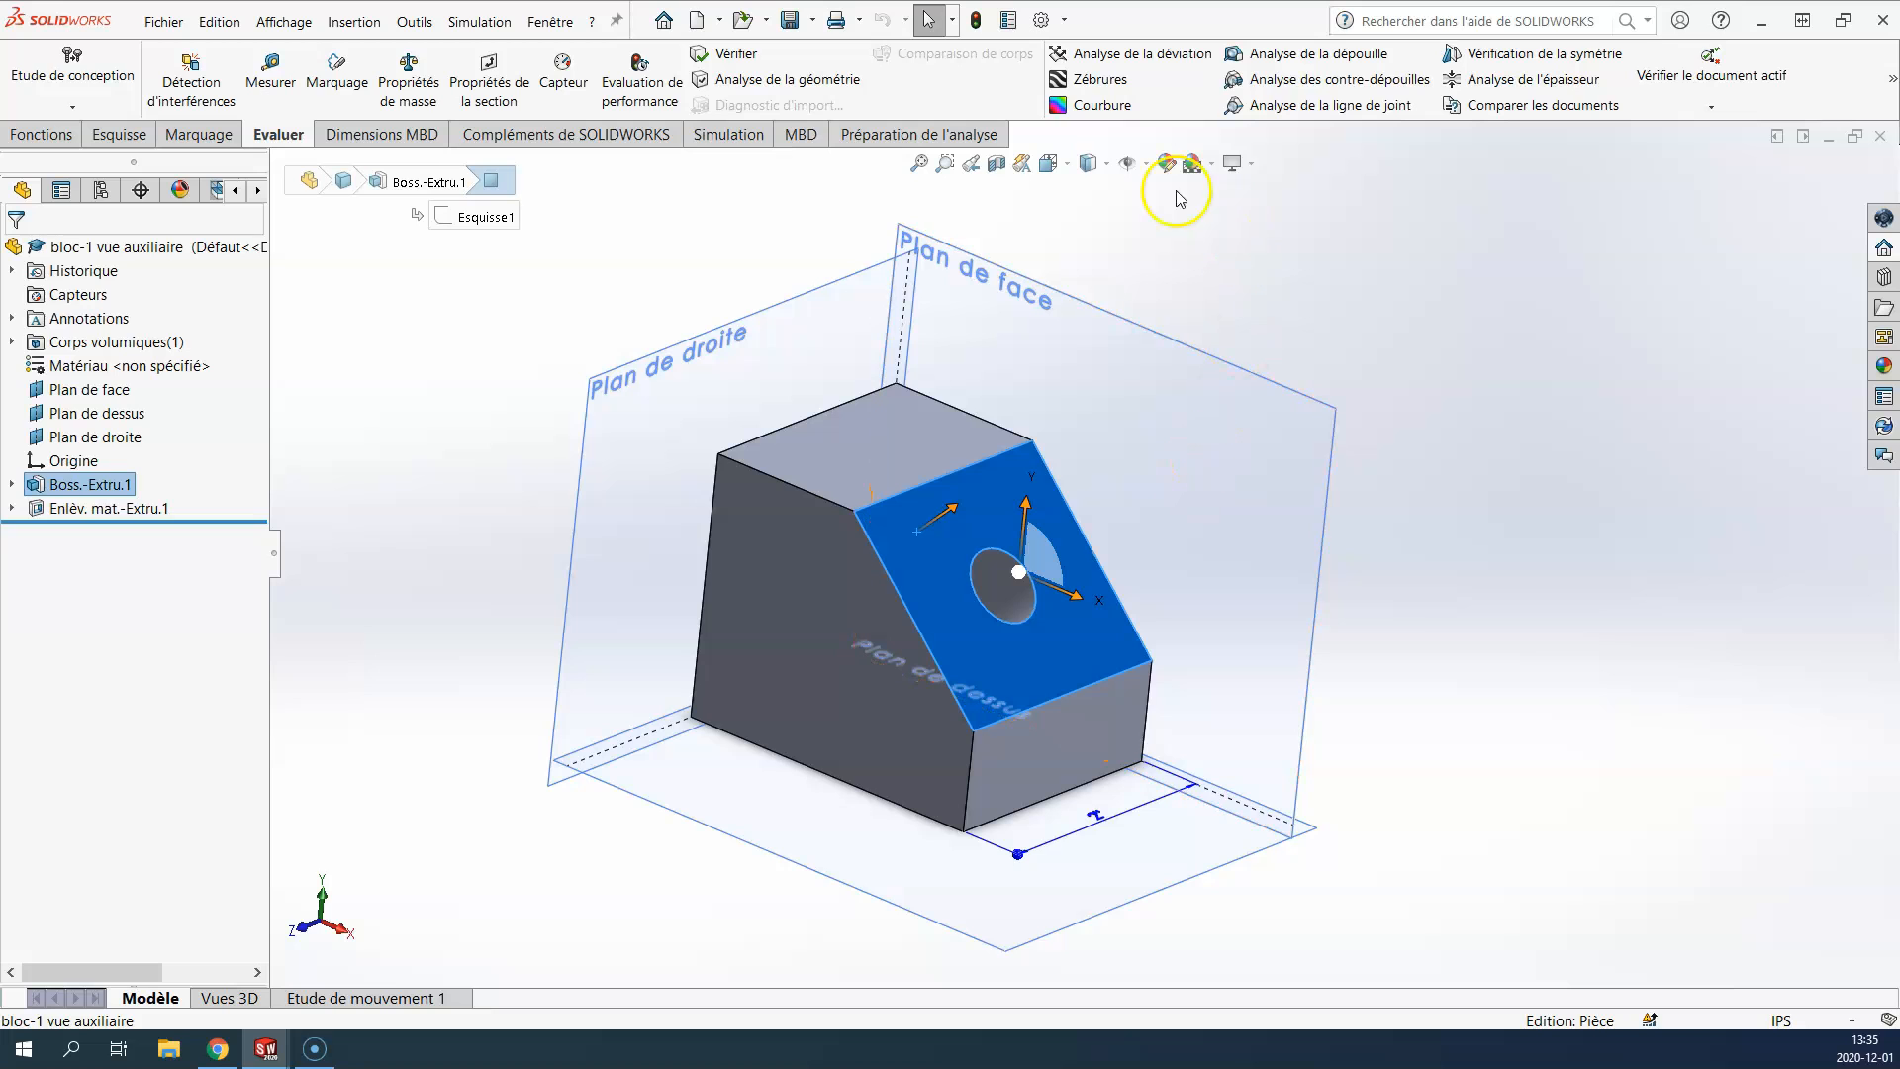
Step: Preview the block's front and top views with the view selector cube, and close the selector without changing the orientation
click(1067, 165)
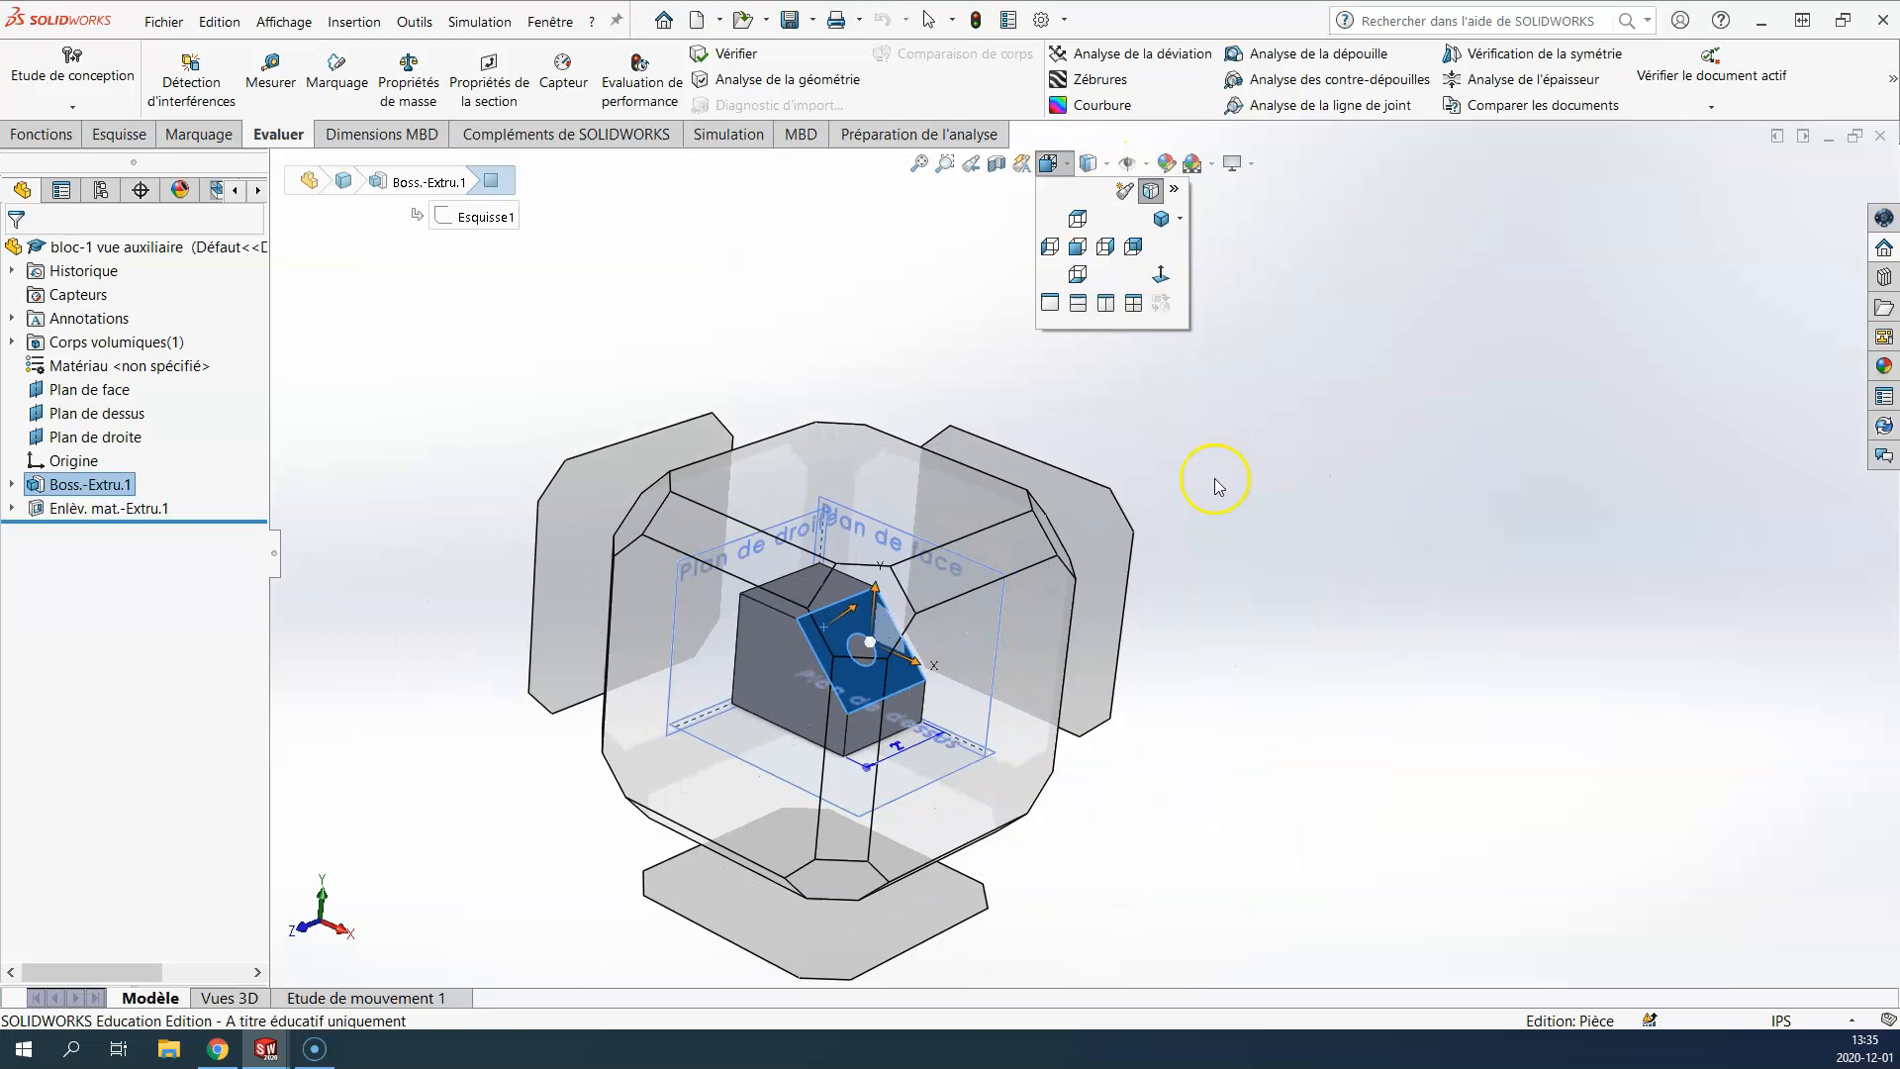
mouse_move(1025, 655)
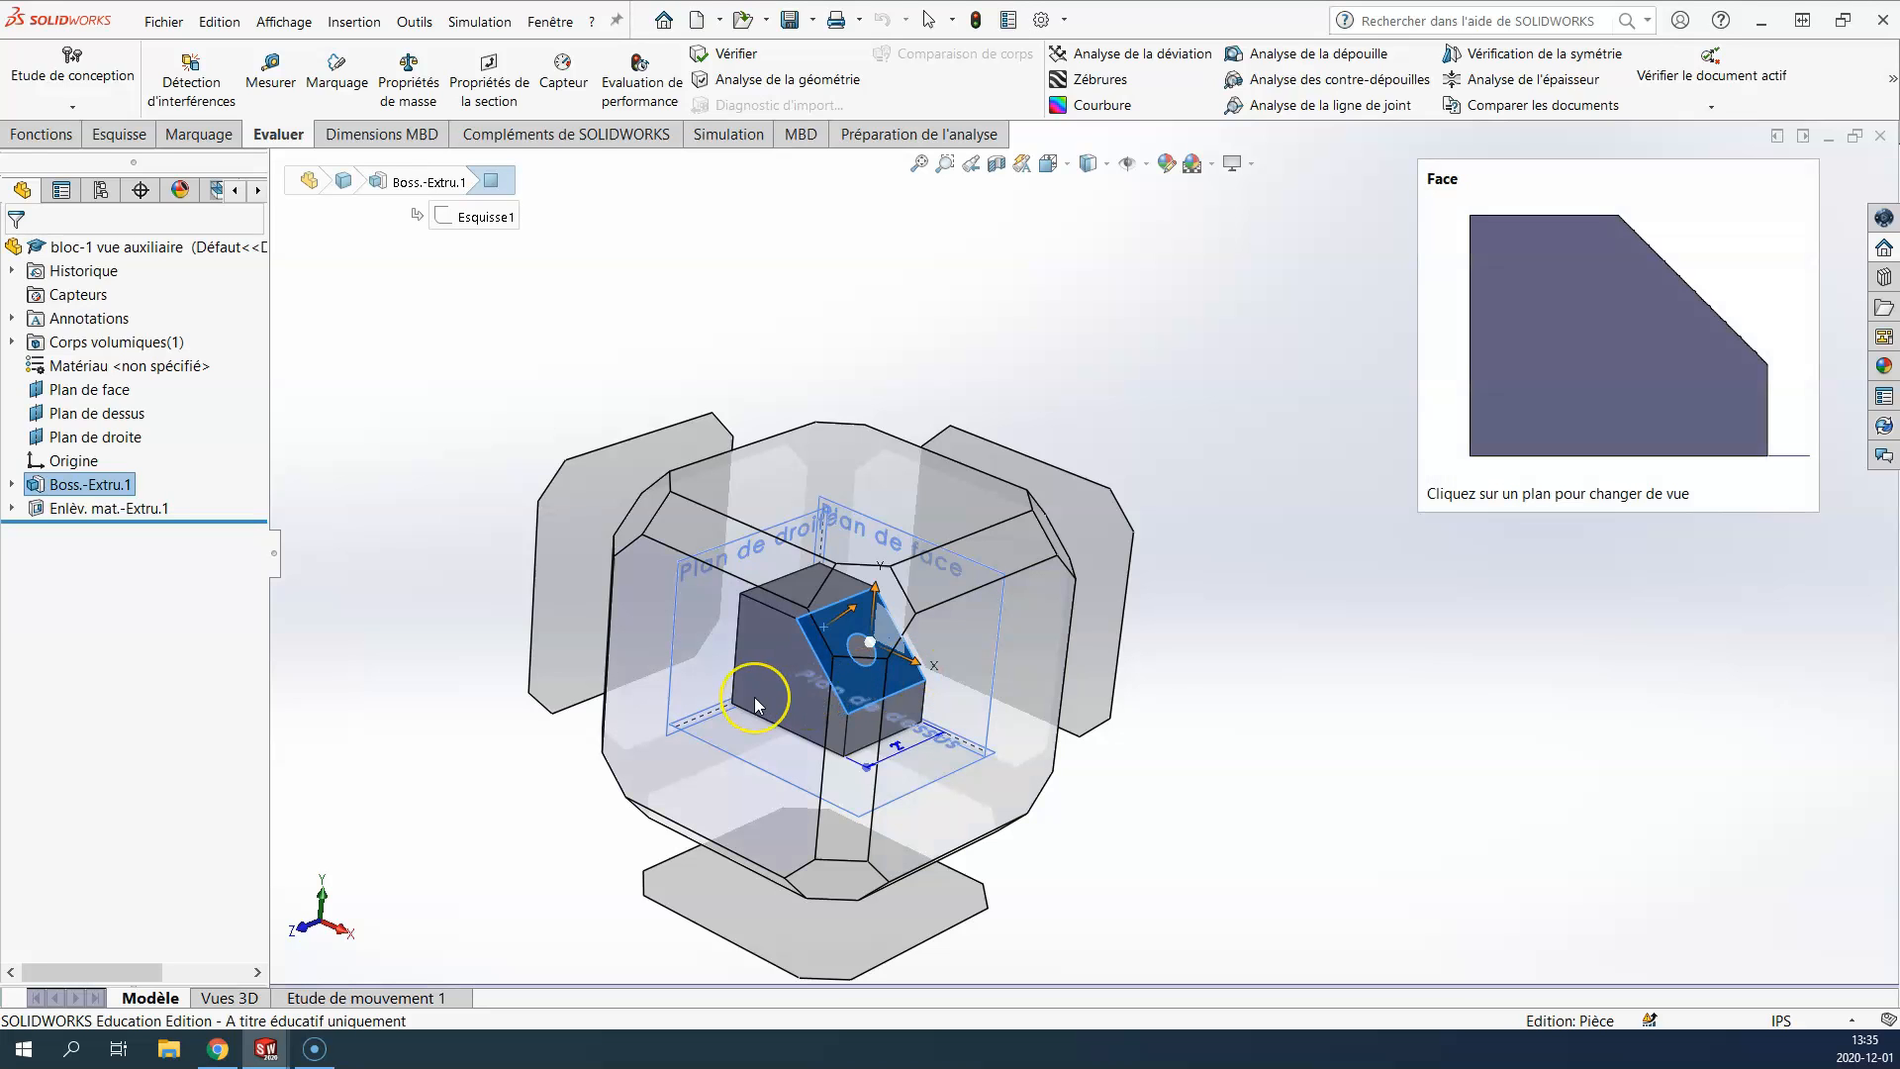
click(839, 461)
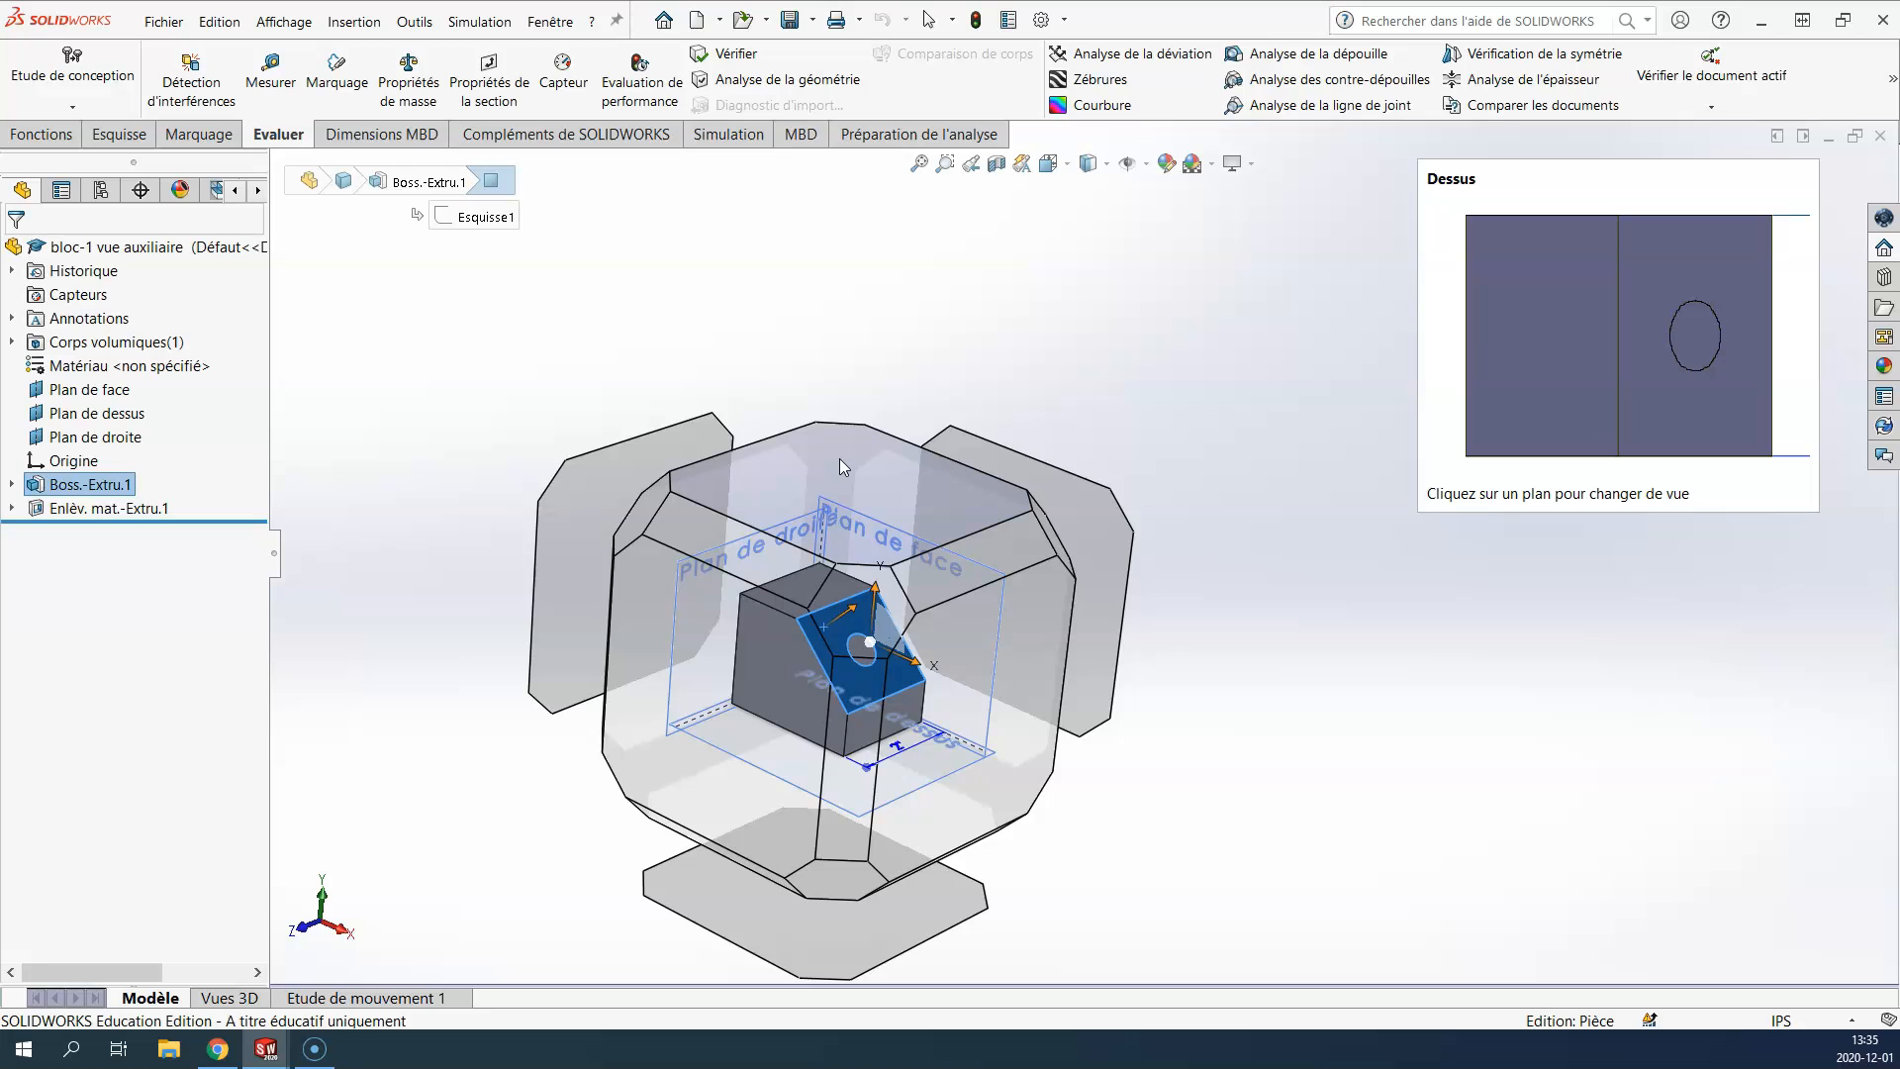
click(1069, 310)
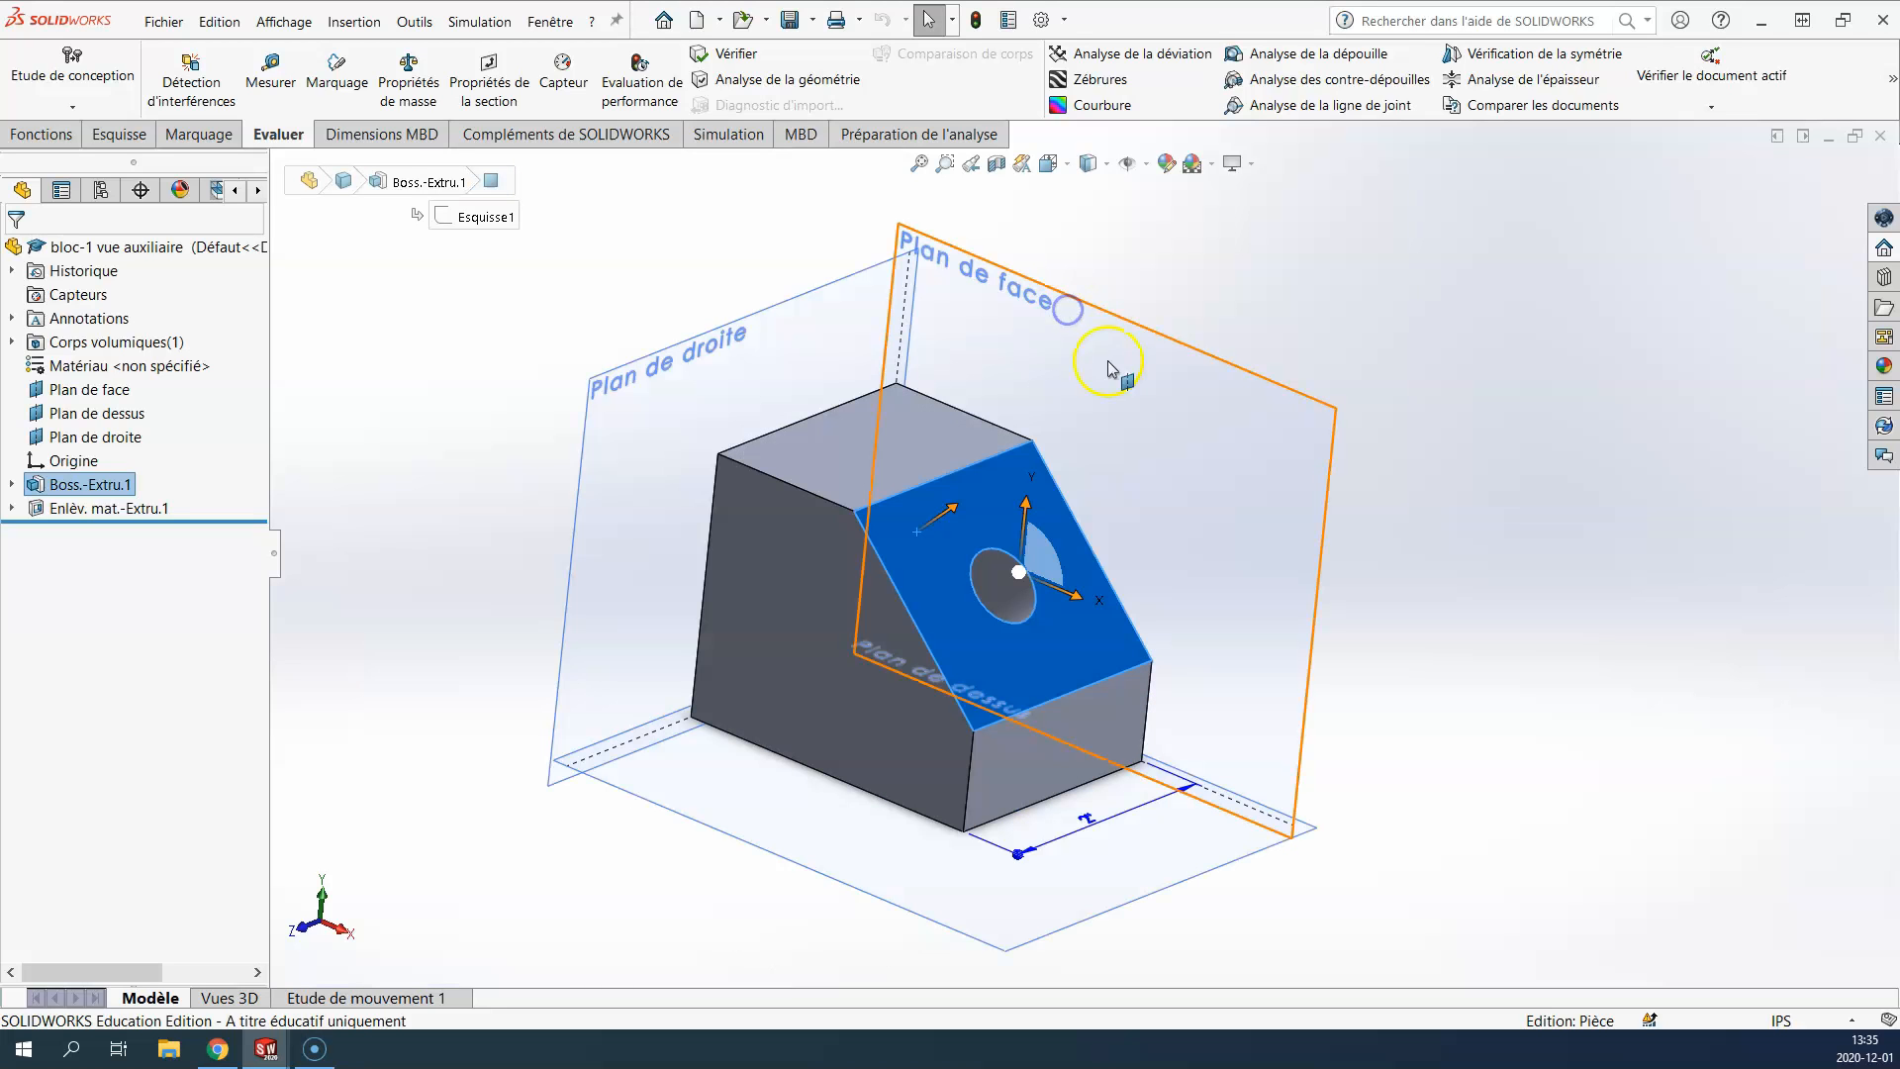
Step: Examine the block normal to the front plane (Plan de face), and return to a 3D view showing the inclined face
click(1442, 391)
middle_drag(1315, 573, 1262, 518)
click(1195, 524)
mouse_move(1159, 547)
middle_down()
mouse_move(1175, 479)
mouse_move(1182, 530)
middle_up()
click(1102, 310)
key(ctrl+8)
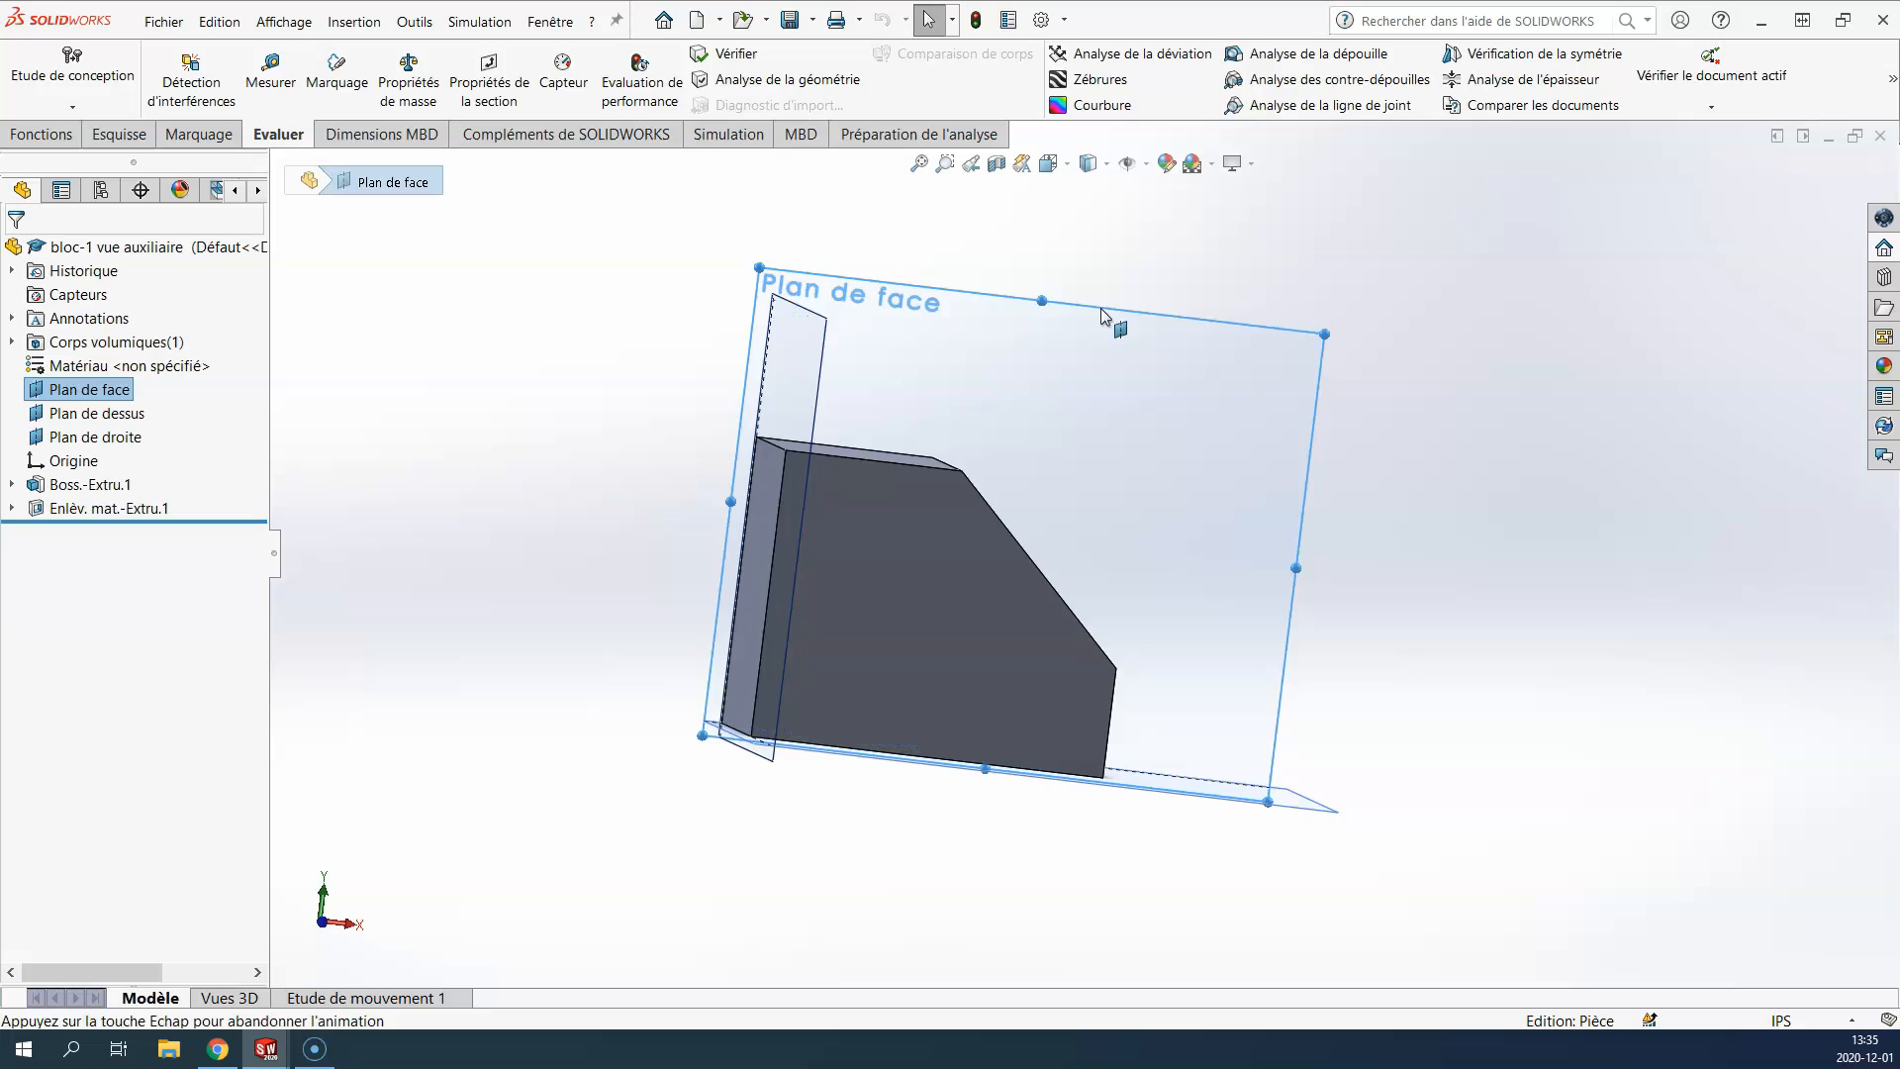
click(995, 556)
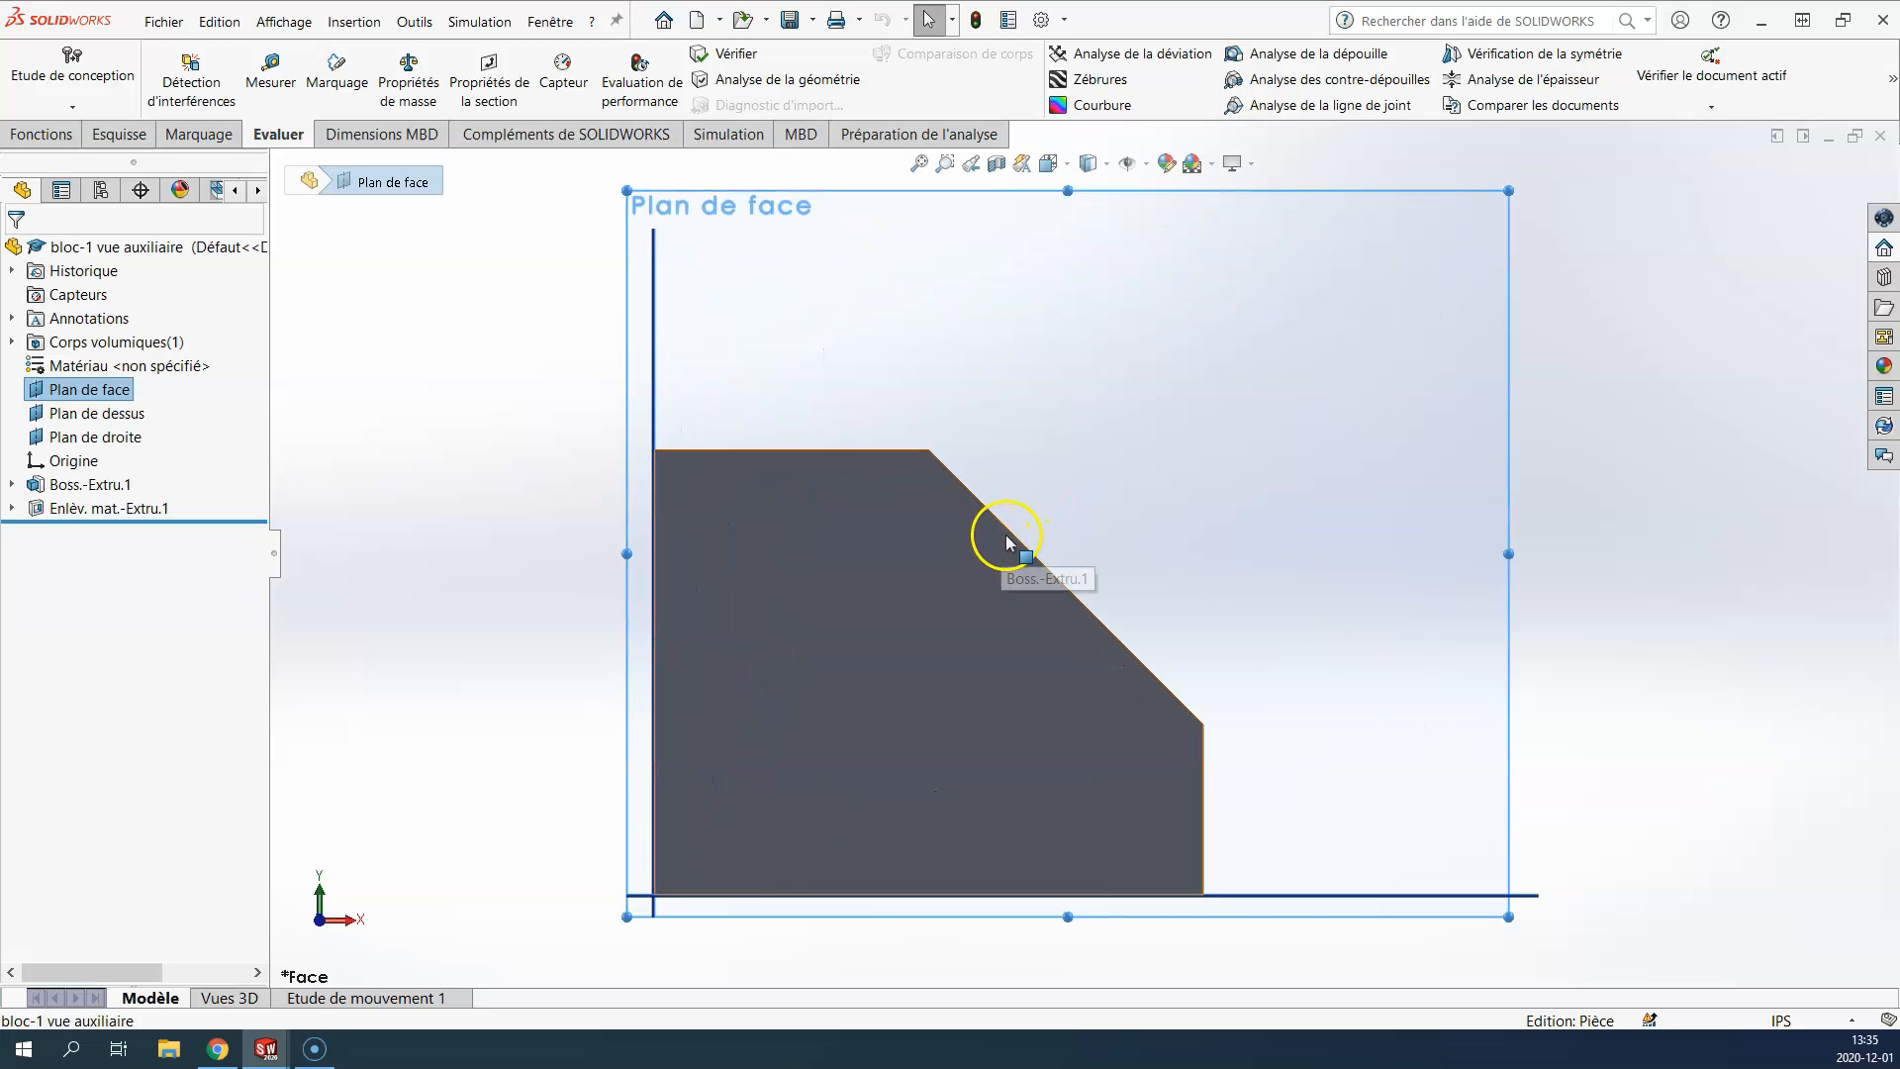
scroll(960, 552, up, 3)
middle_drag(958, 591, 1060, 633)
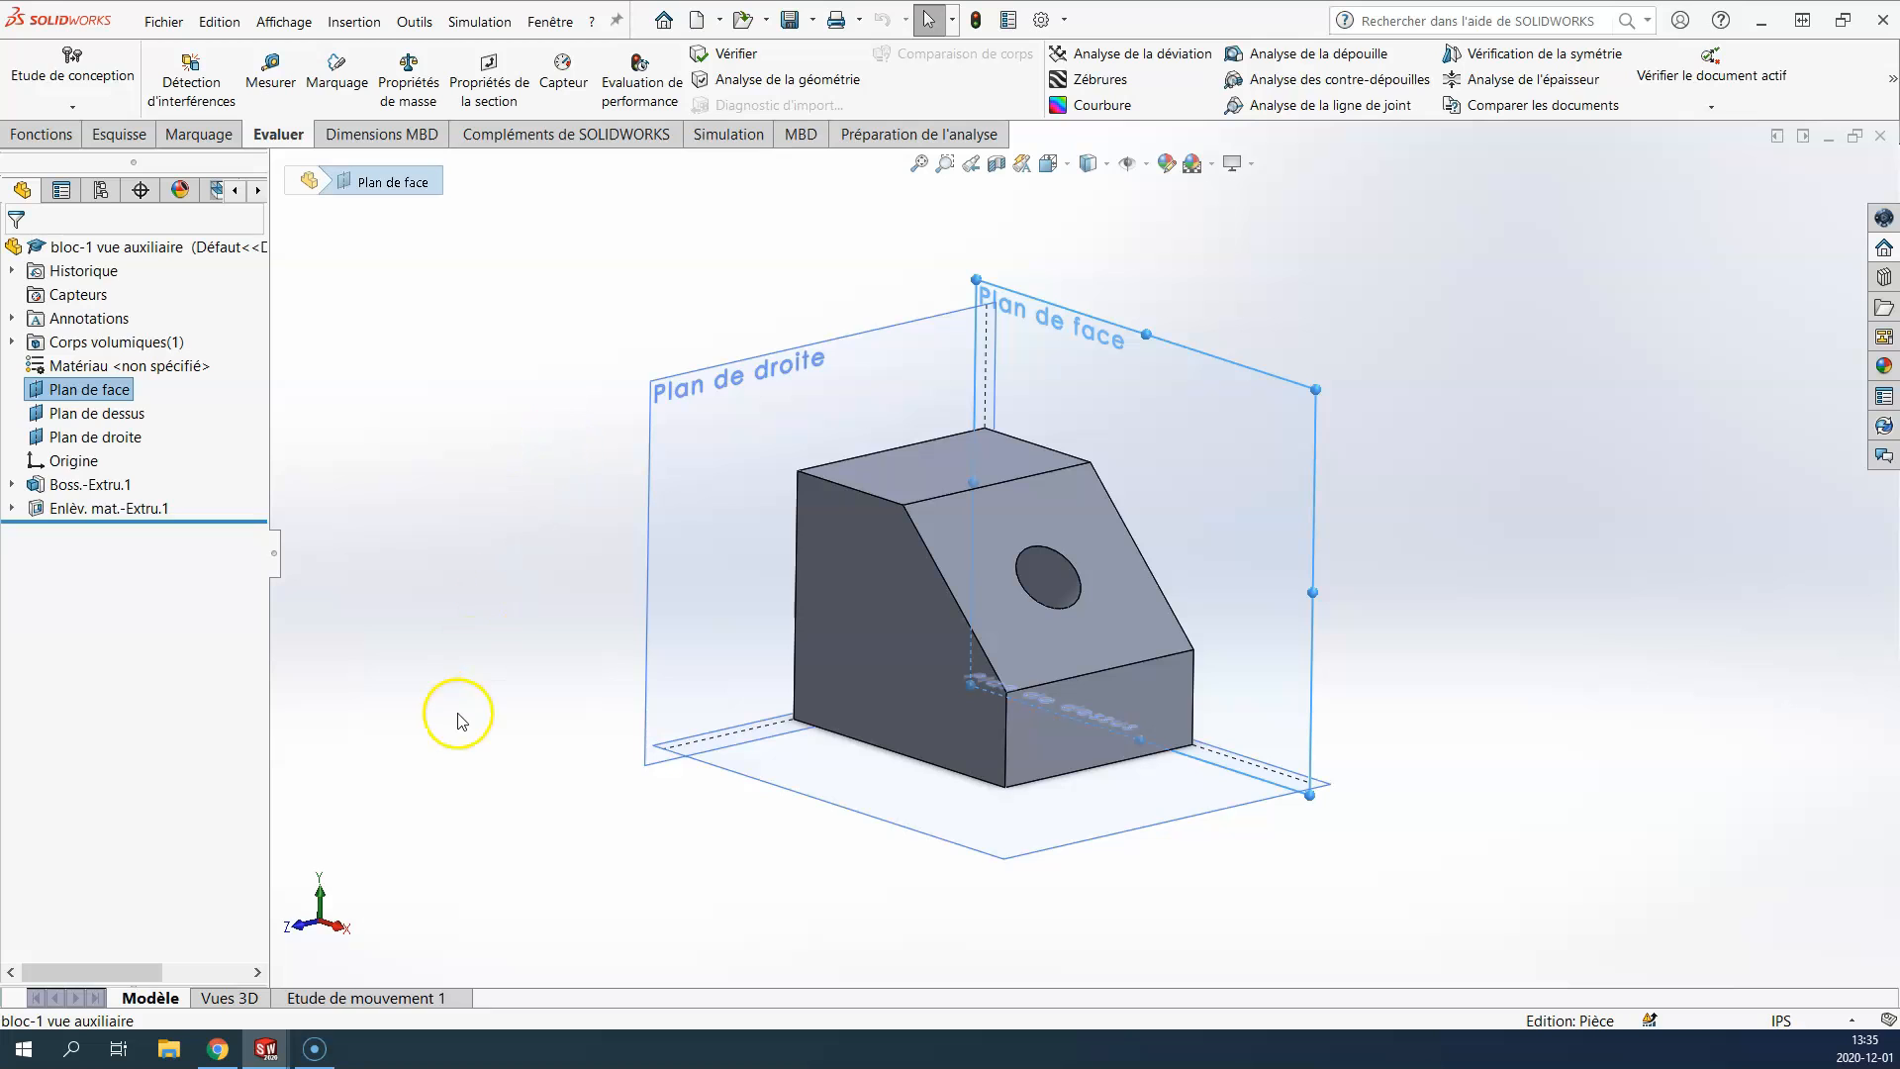
Step: Switch to the empty drawing Mise en plan2 and place the block's *Face view in the left half of the sheet
mouse_move(275, 1057)
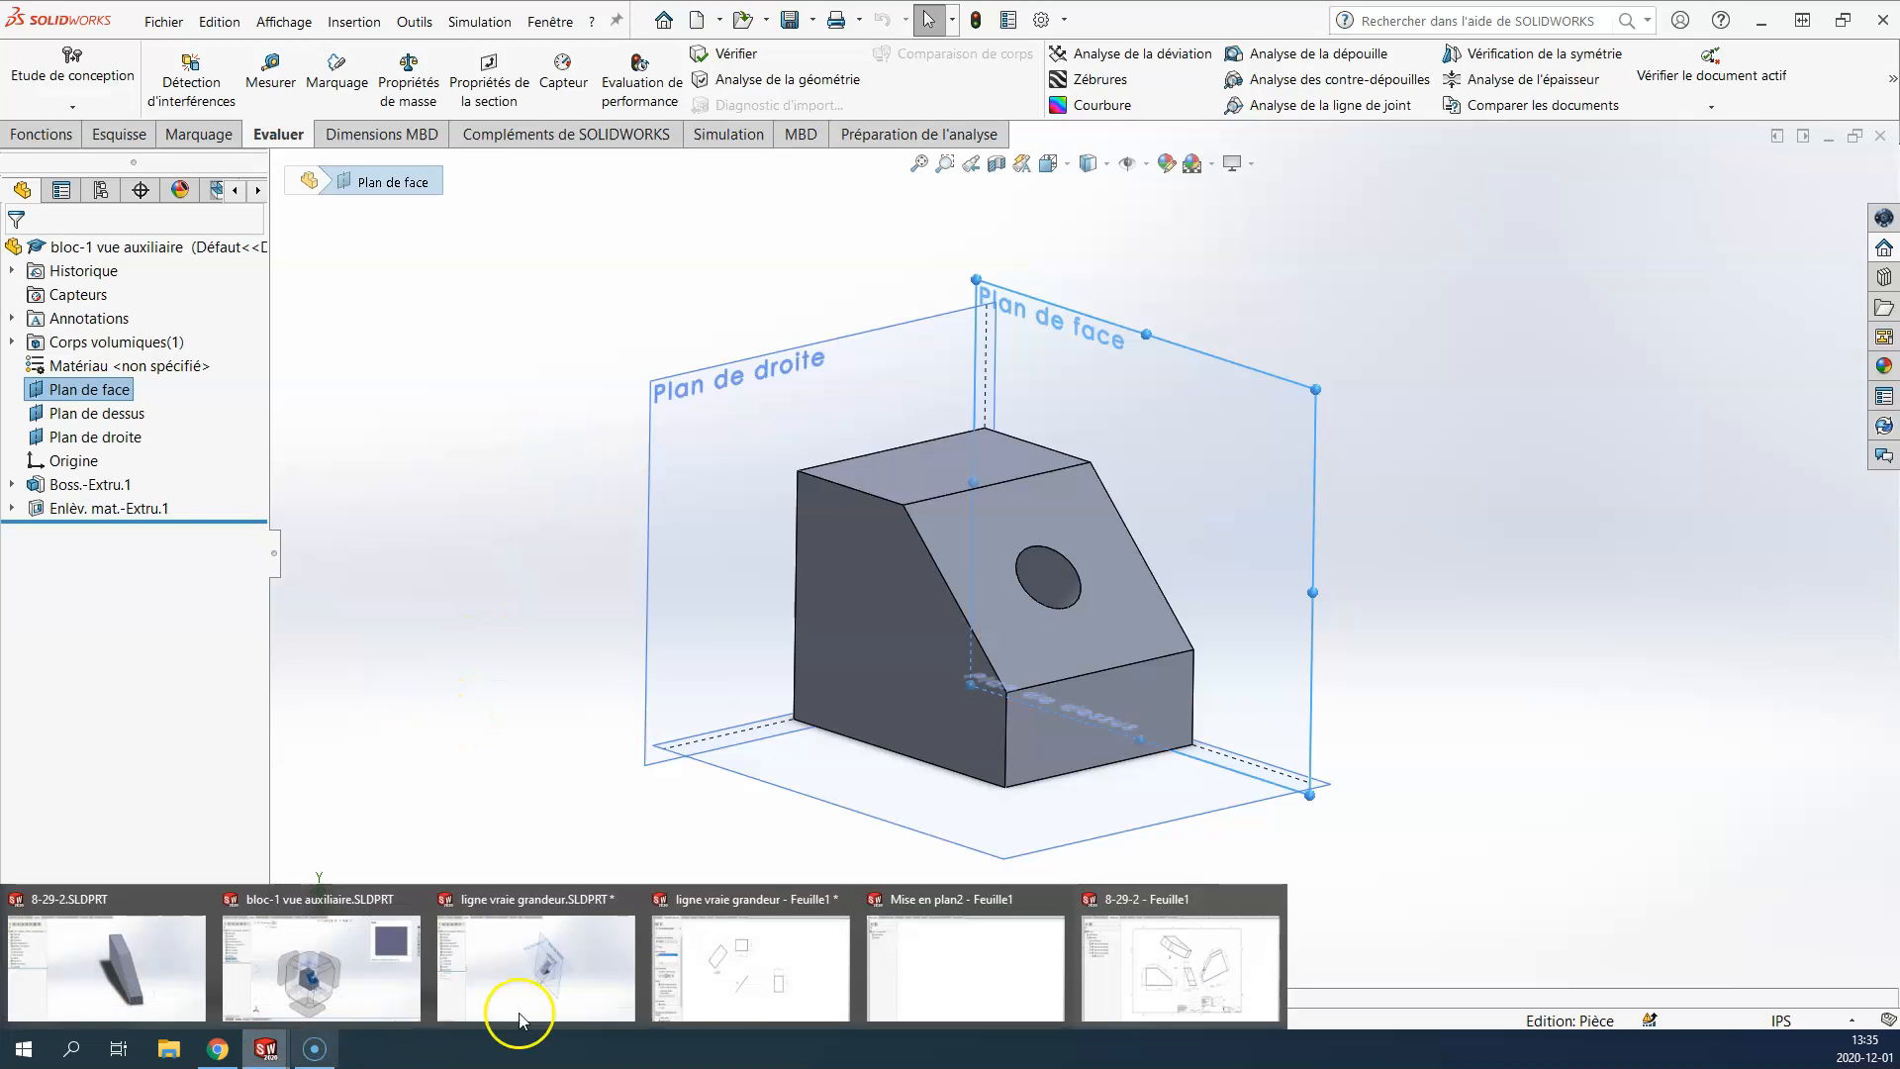
click(941, 967)
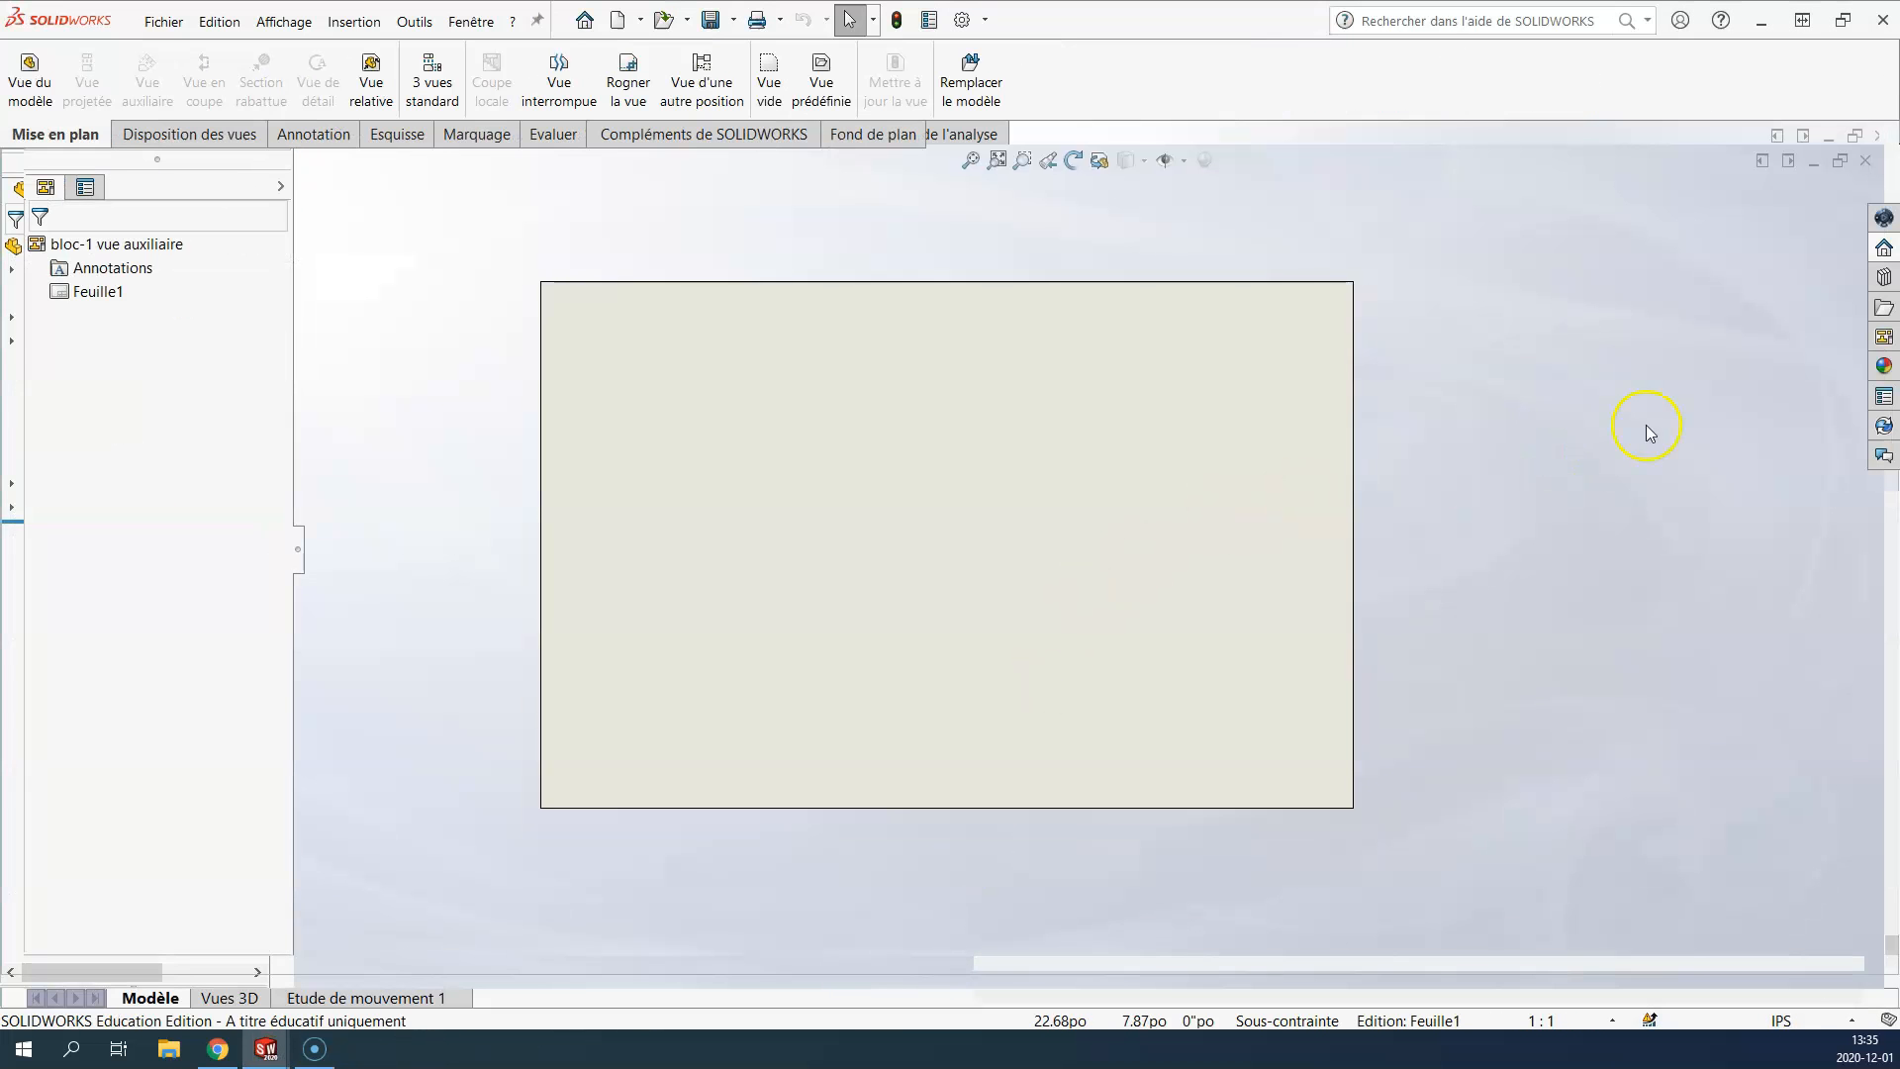
click(1883, 338)
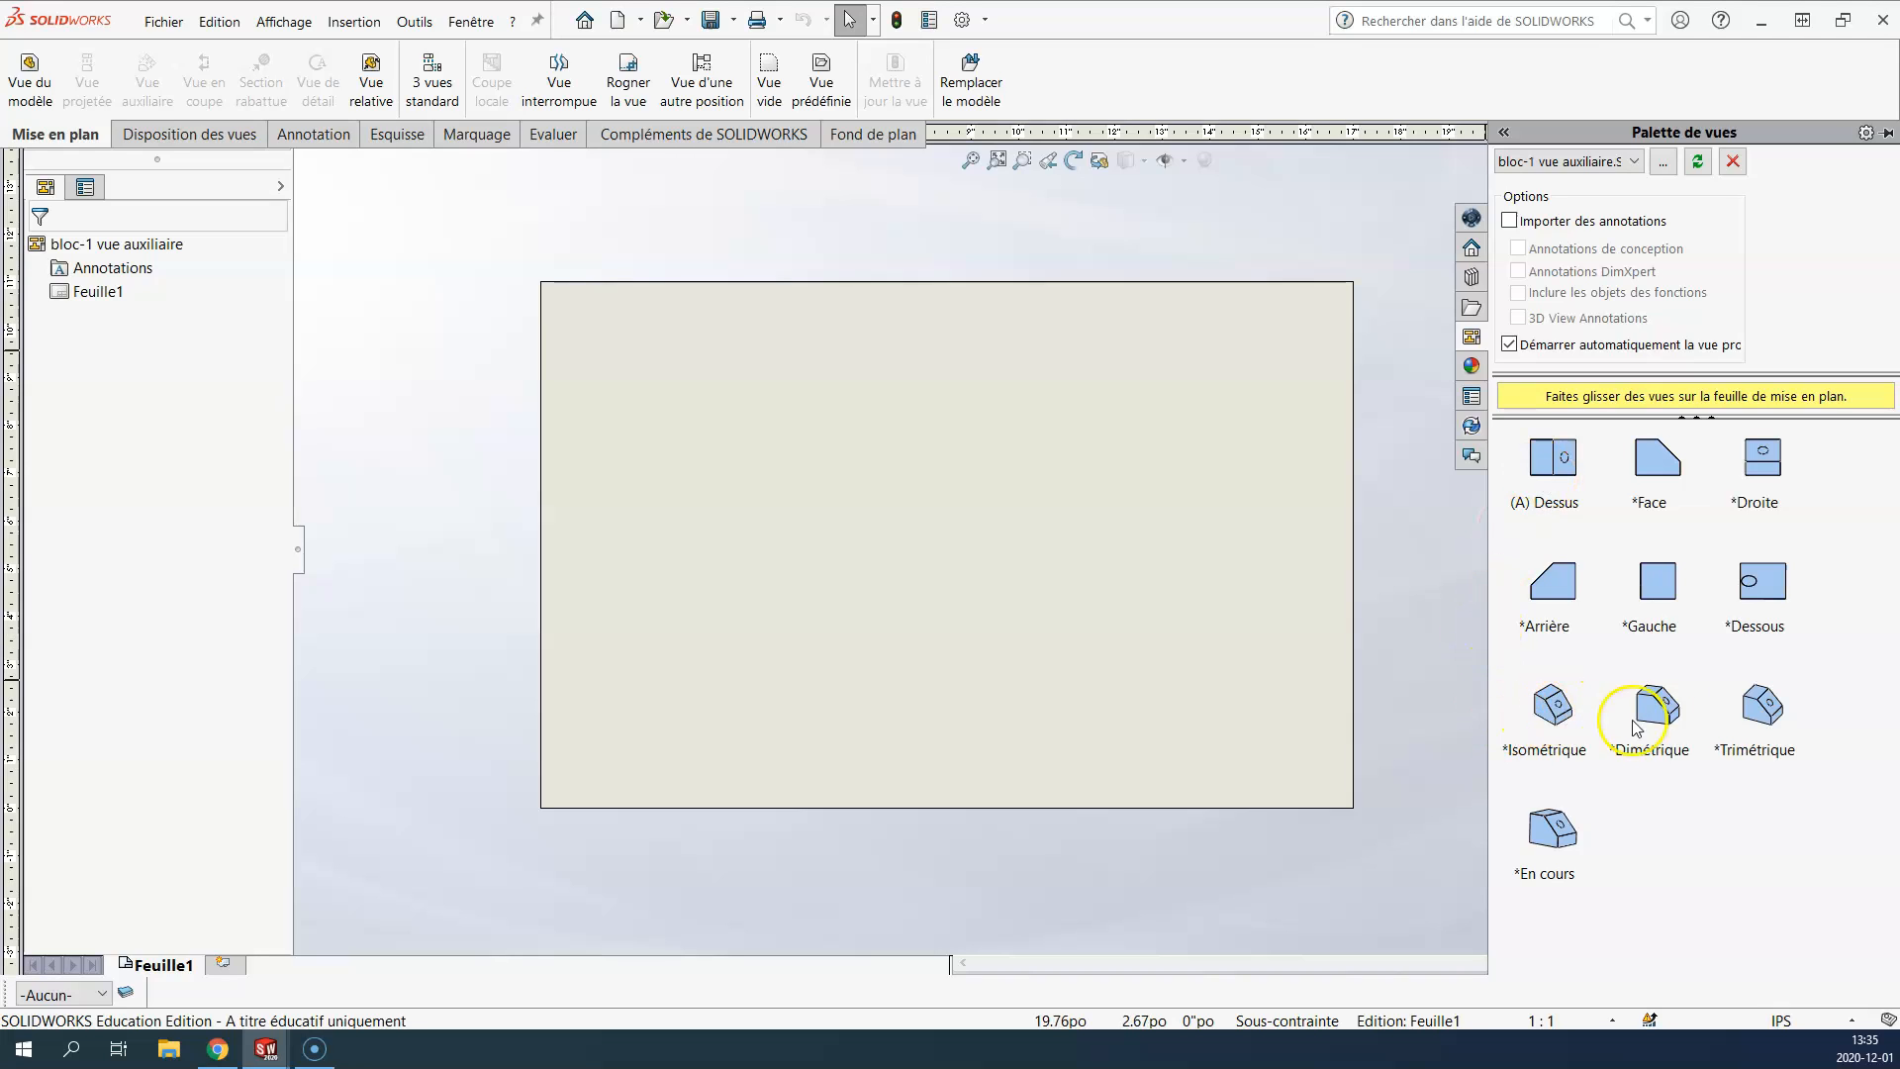
click(1659, 472)
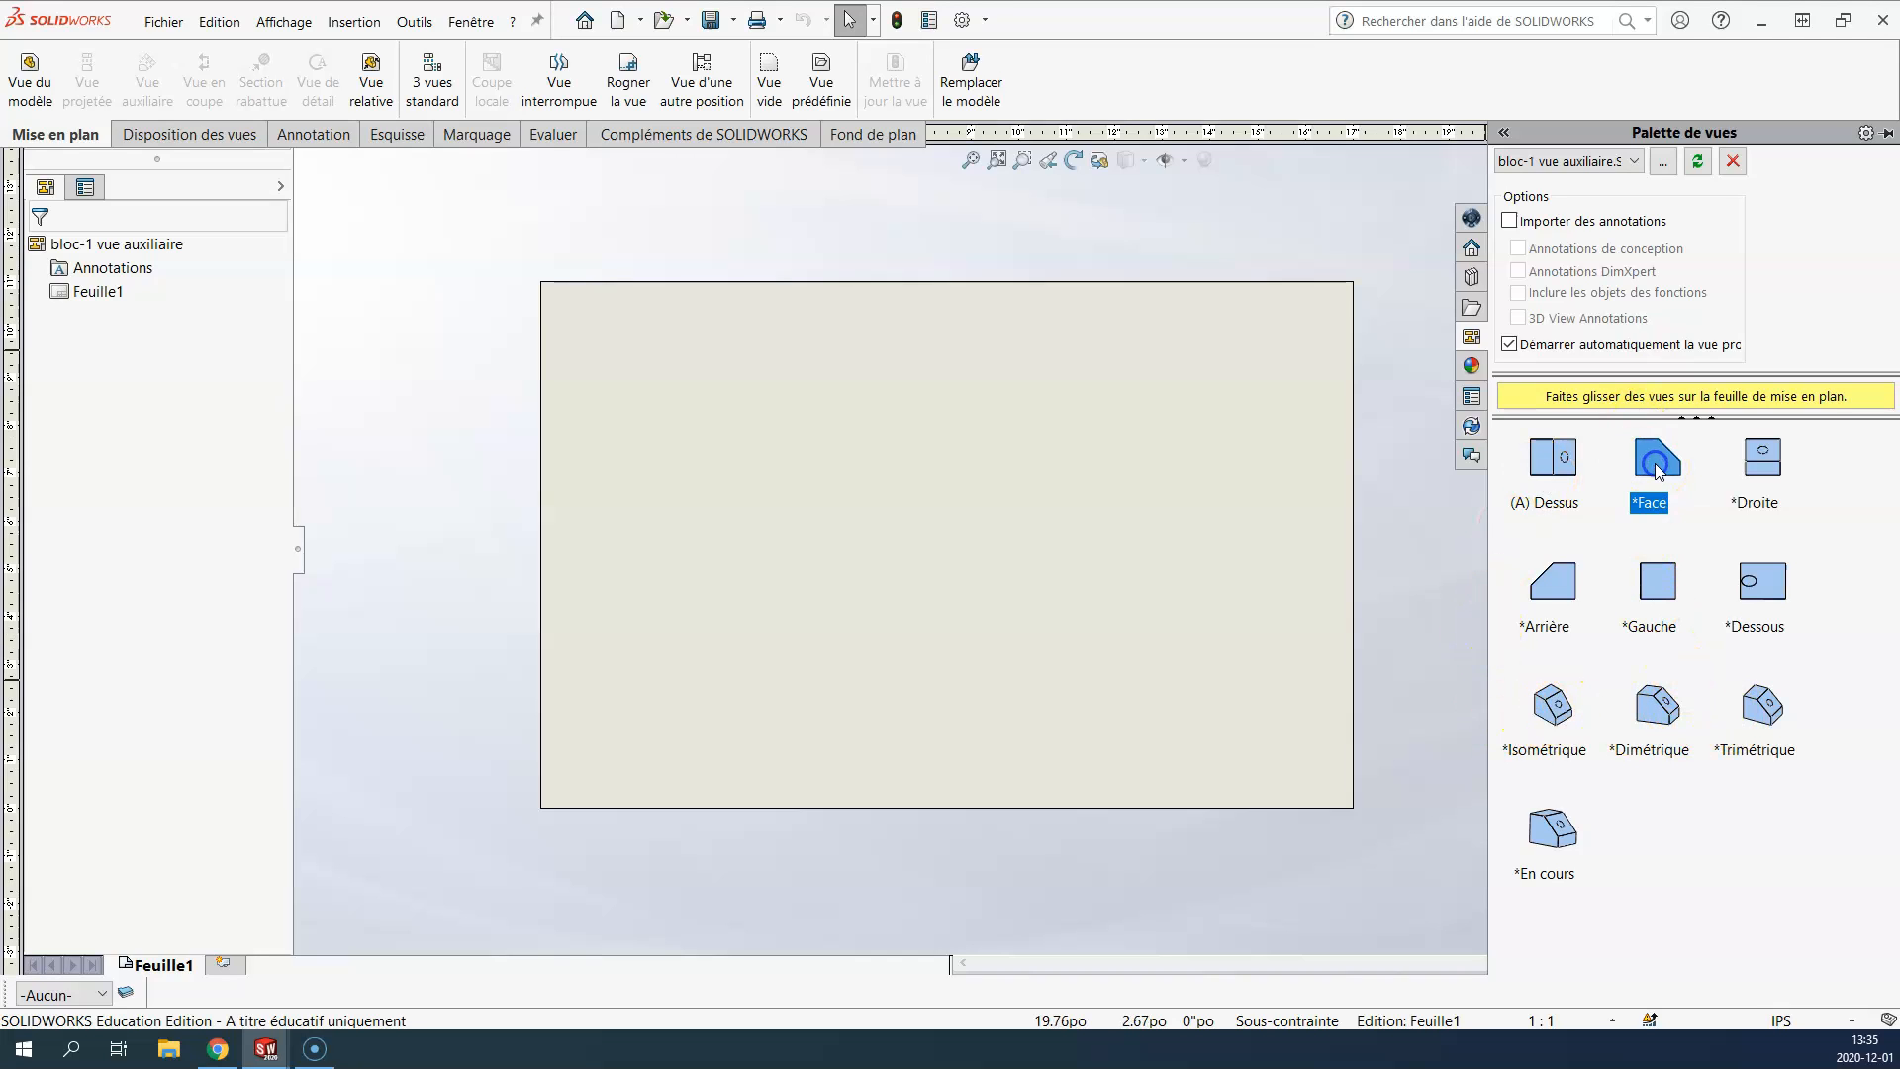
drag(1663, 465, 773, 575)
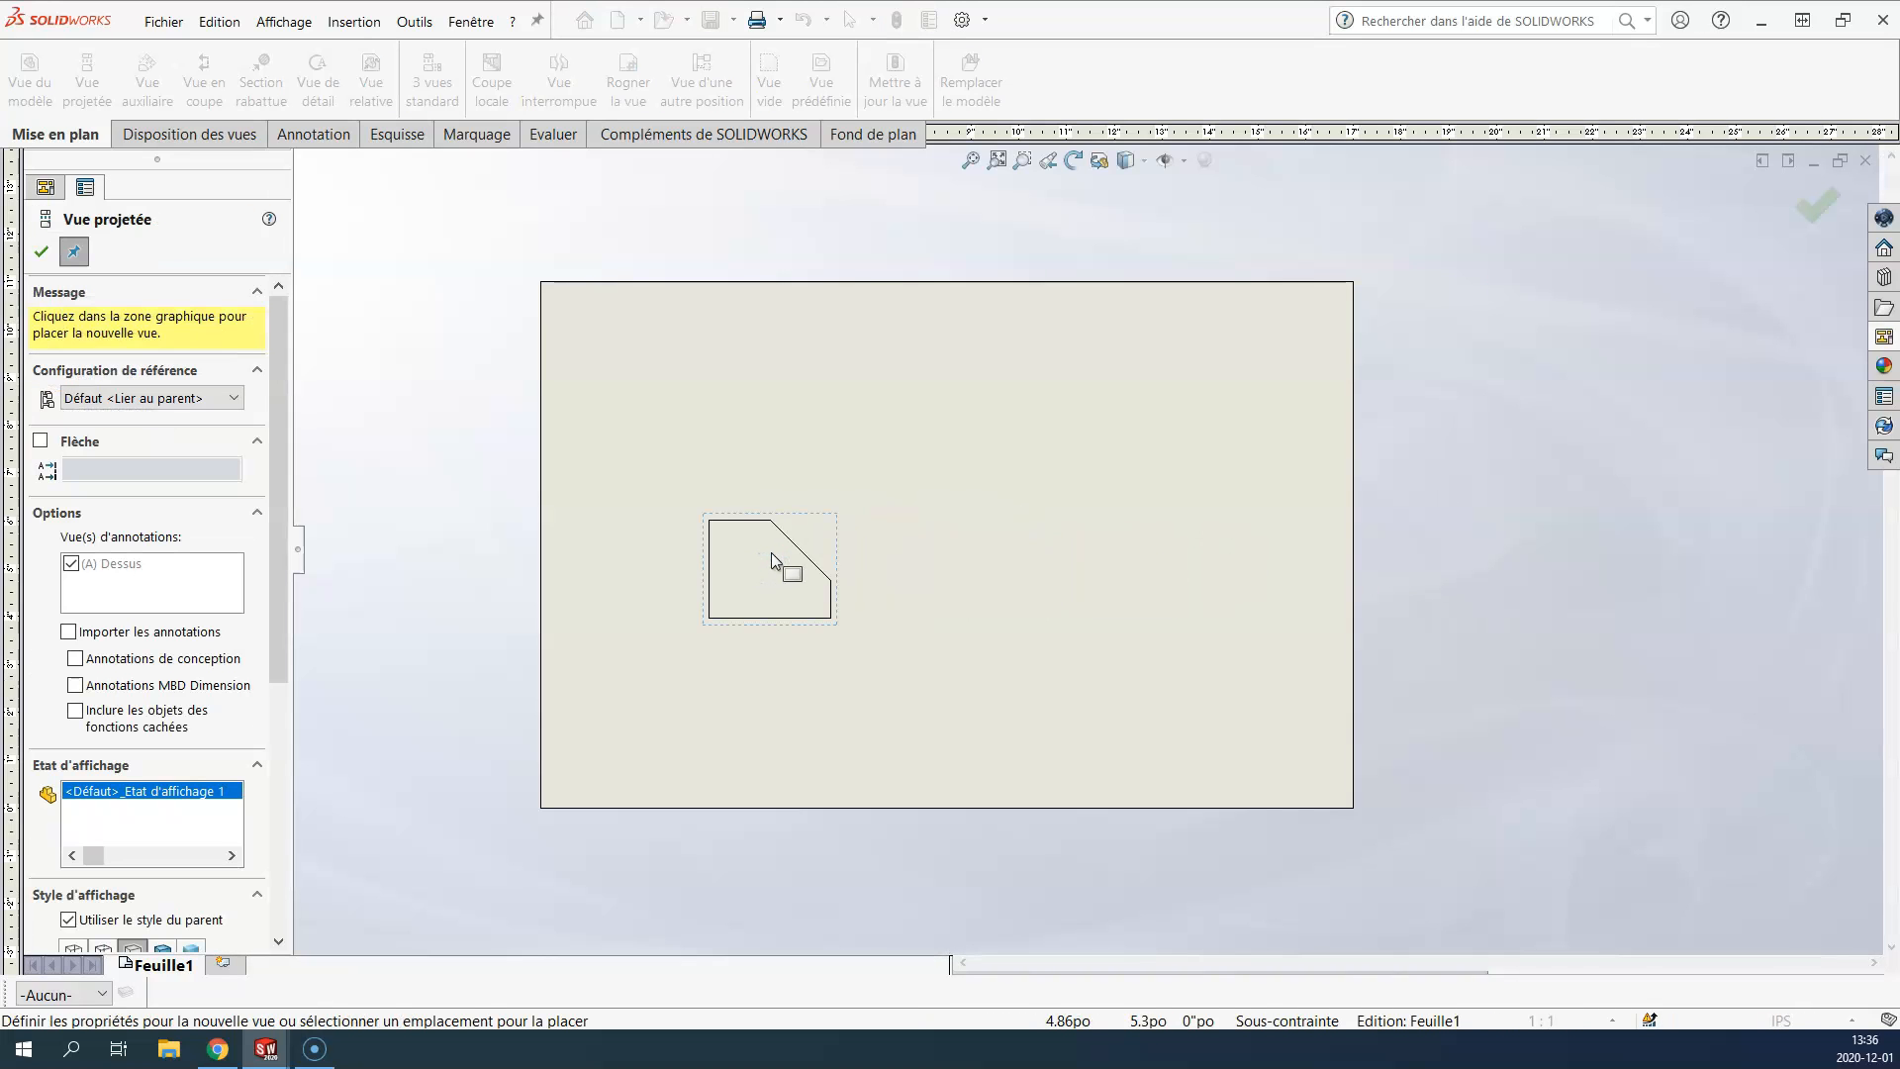
Step: Project a top view above the front view and a right-side view beside it, and finish the projected views
scroll(771, 552, down, 2)
click(840, 277)
click(913, 619)
click(1241, 584)
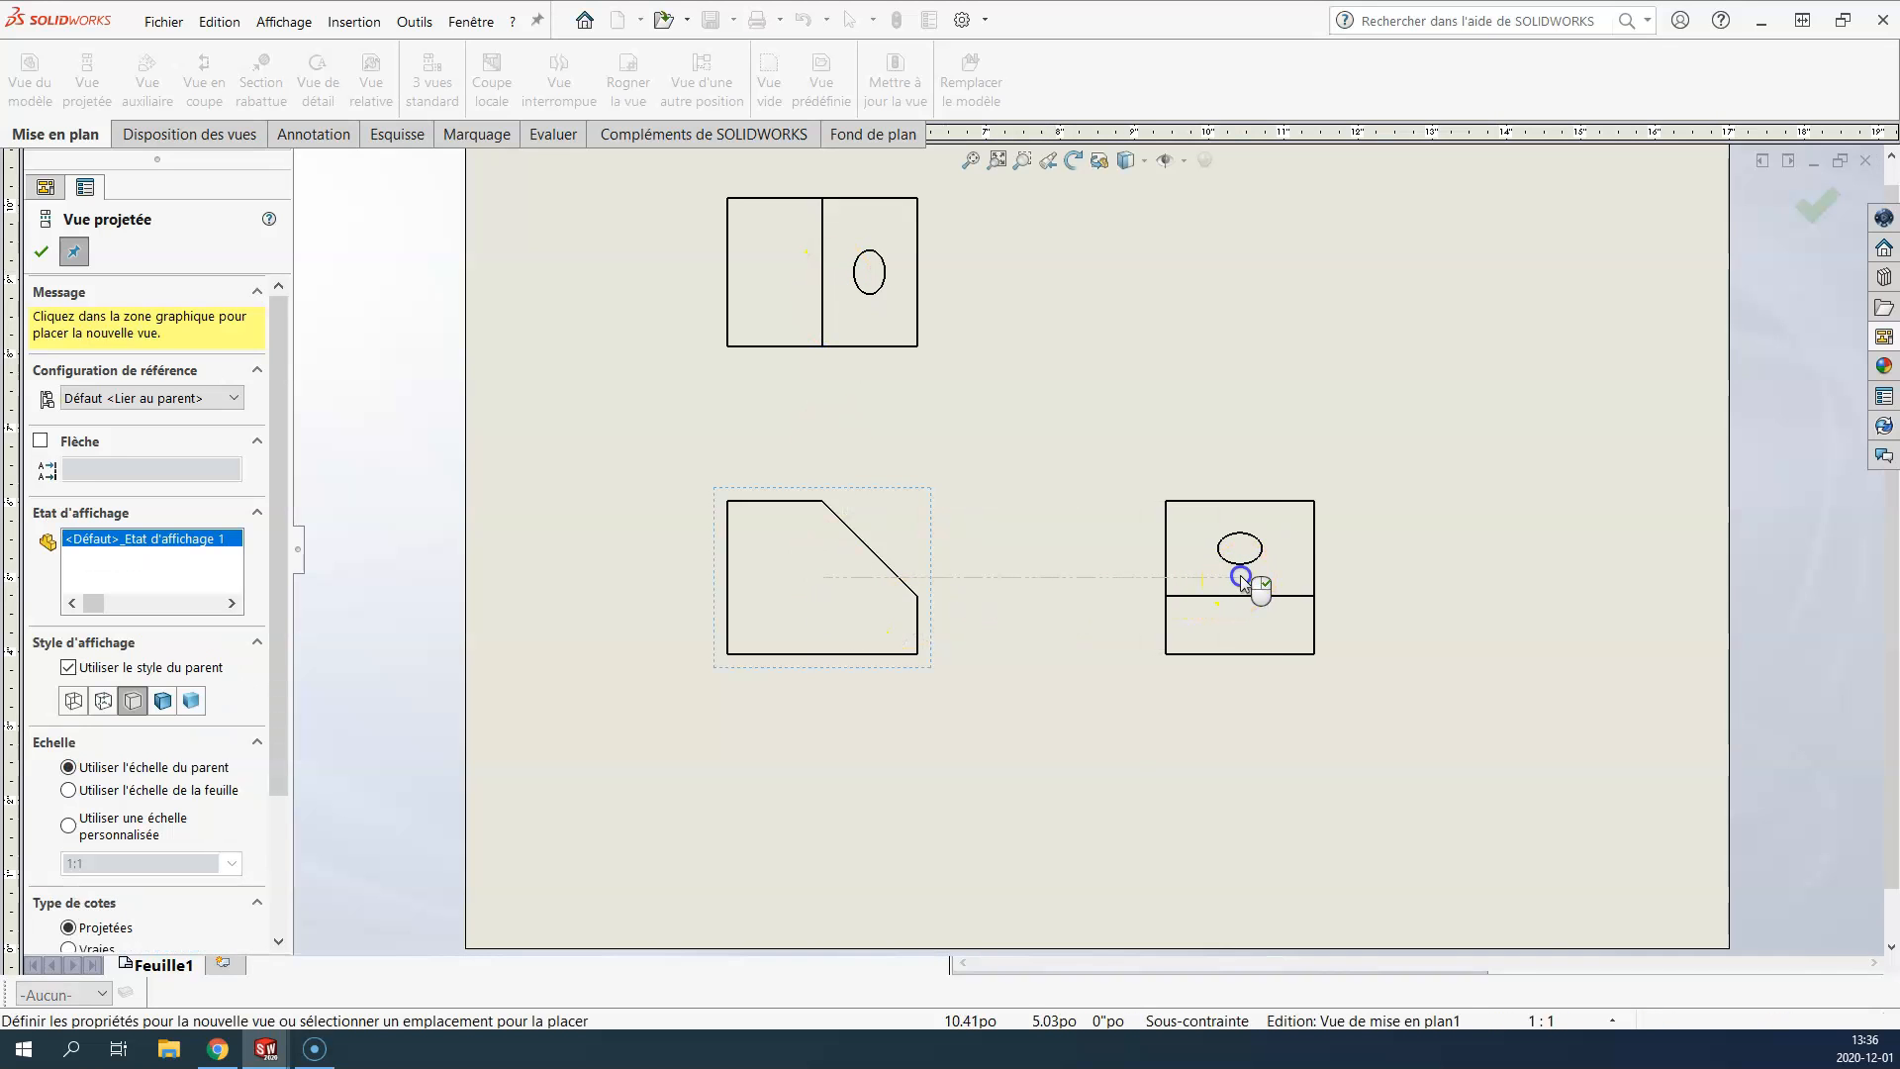
right_click(1242, 579)
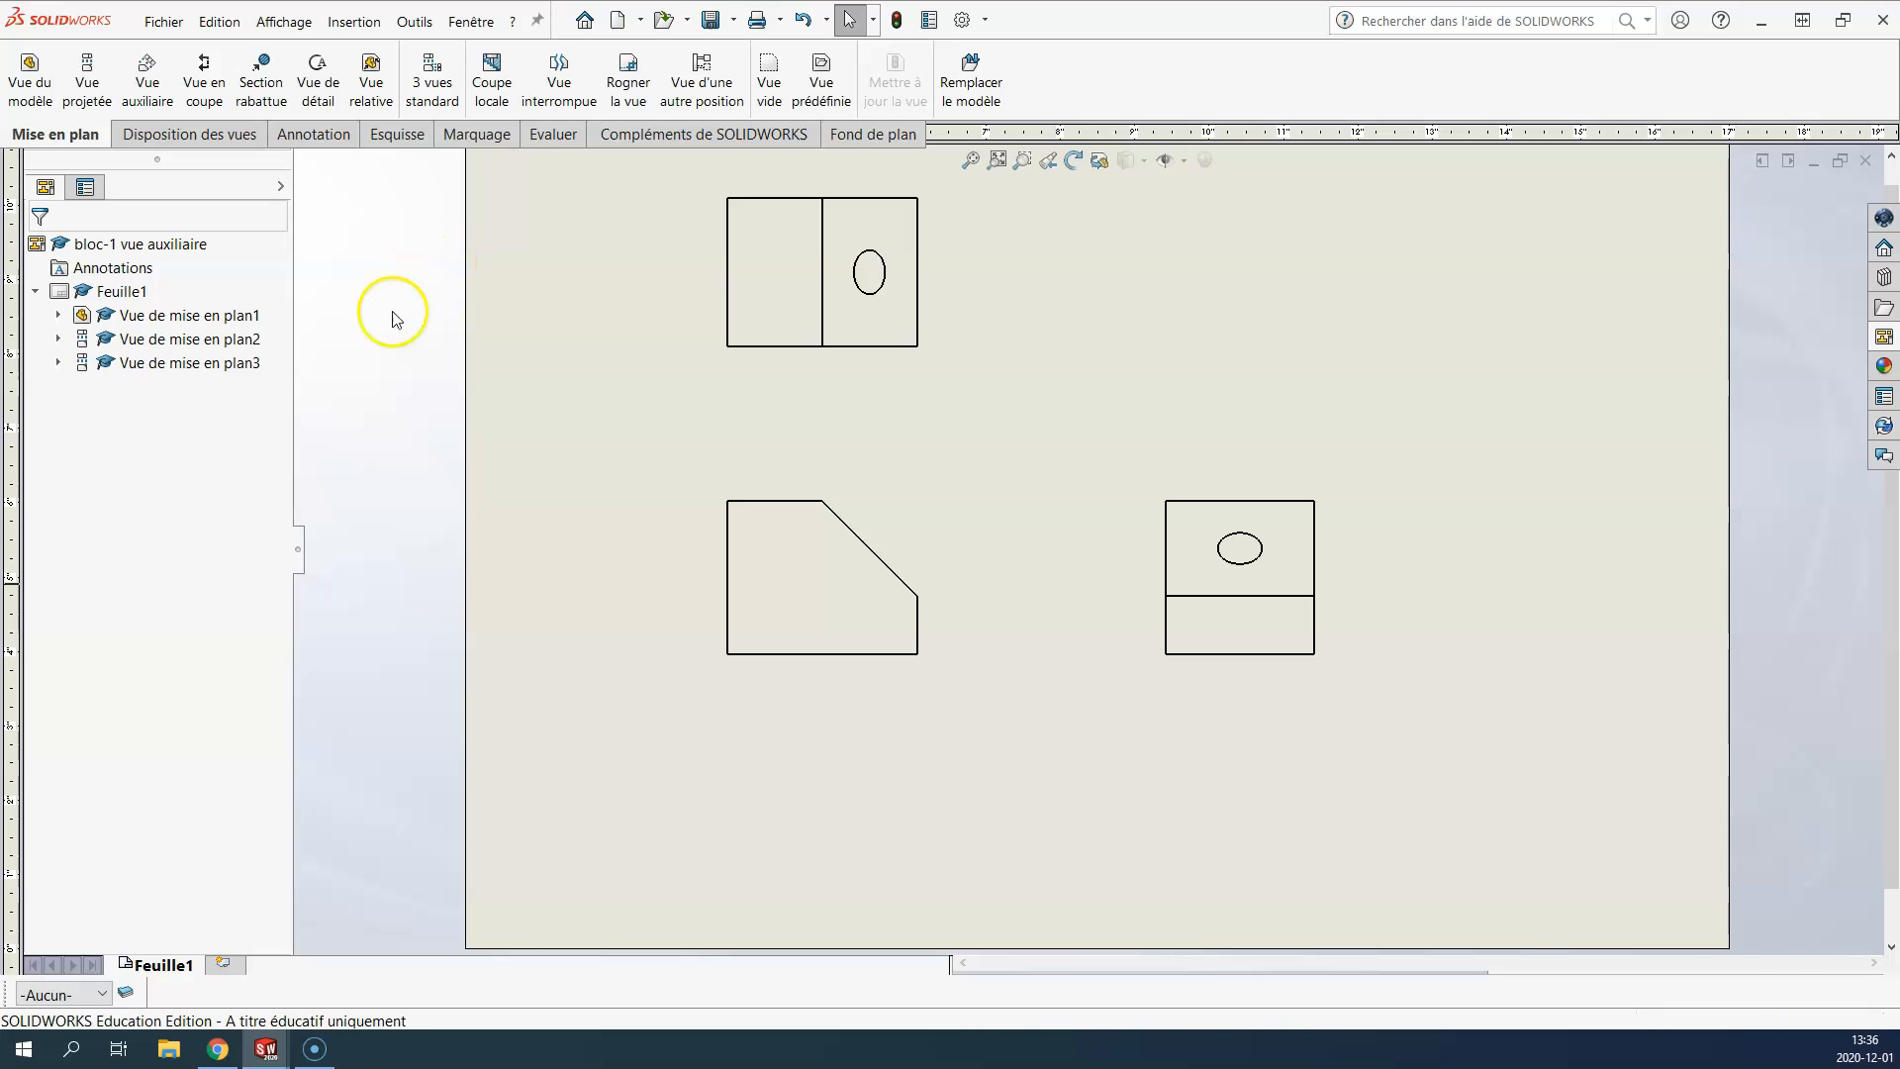
Step: In the bloc-1 vue auxiliaire part, measure the inclined face's sloped edge and its upper horizontal edge
mouse_move(266, 1055)
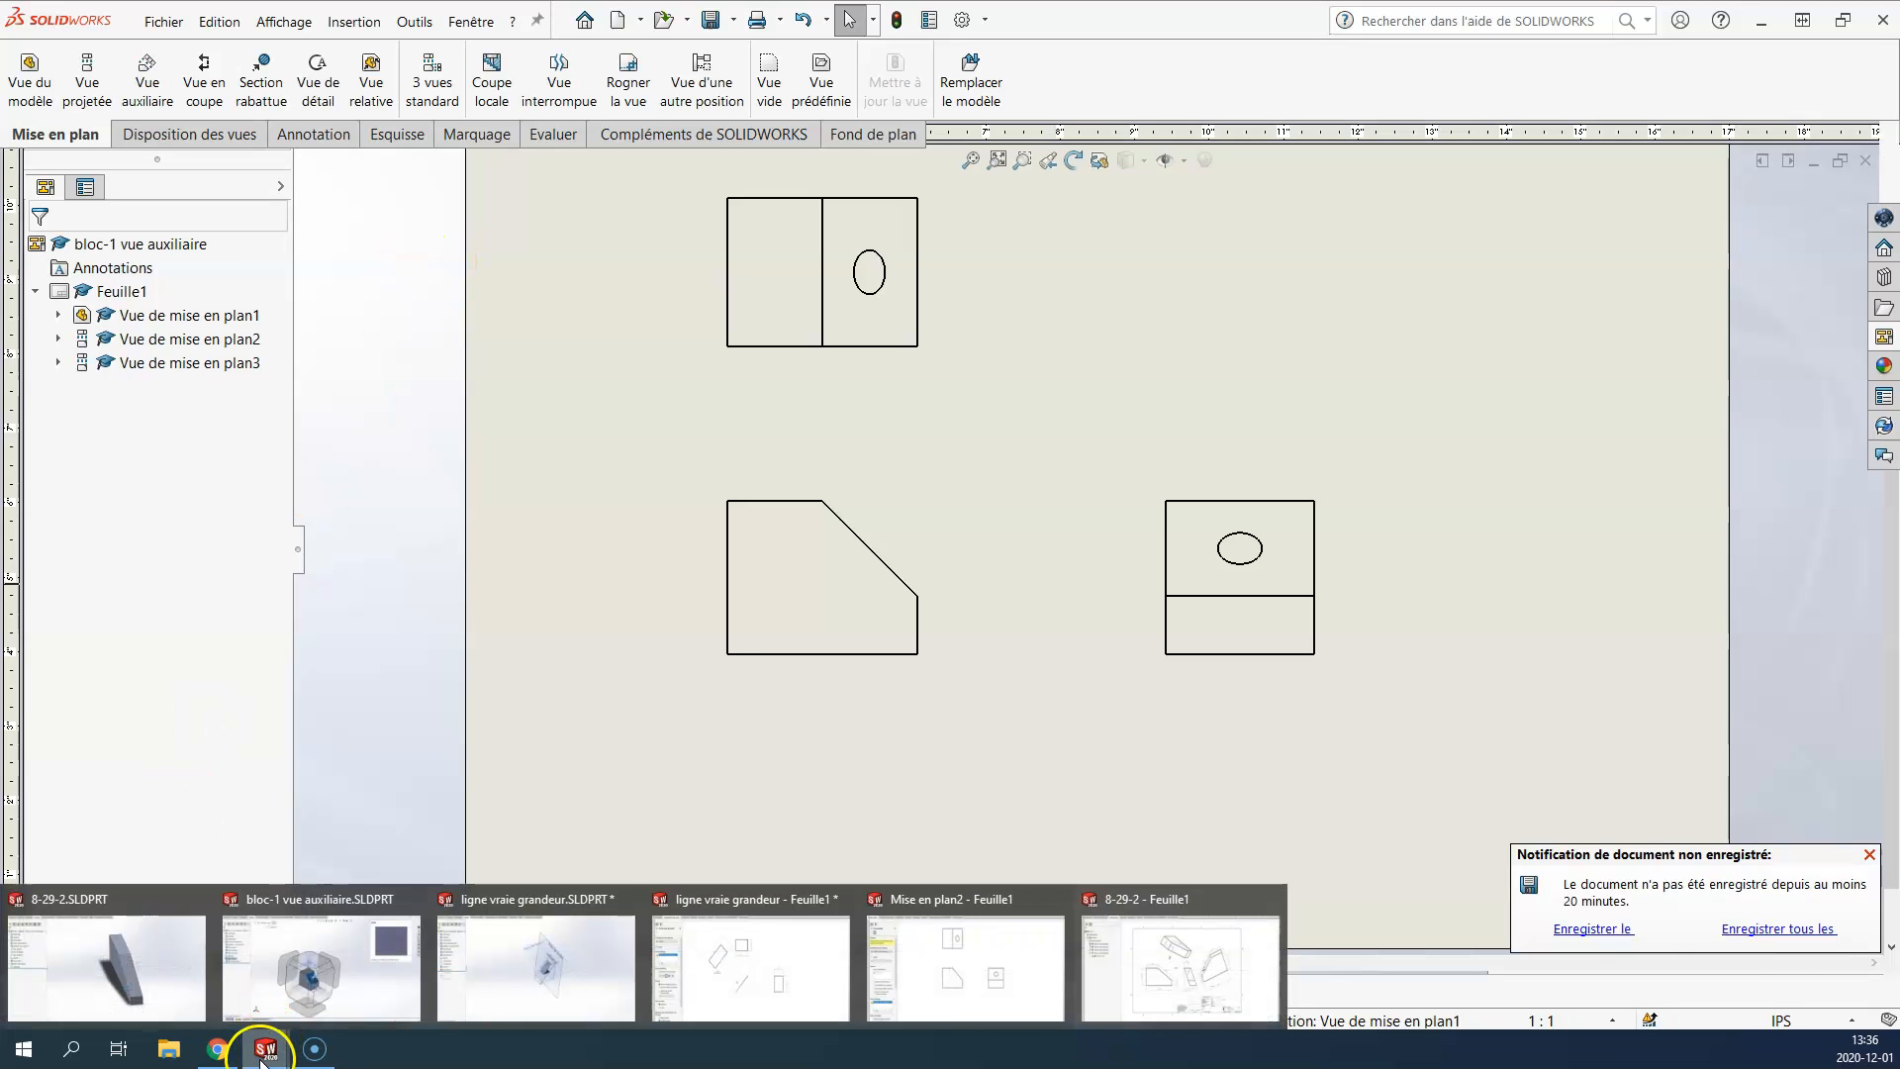
click(339, 975)
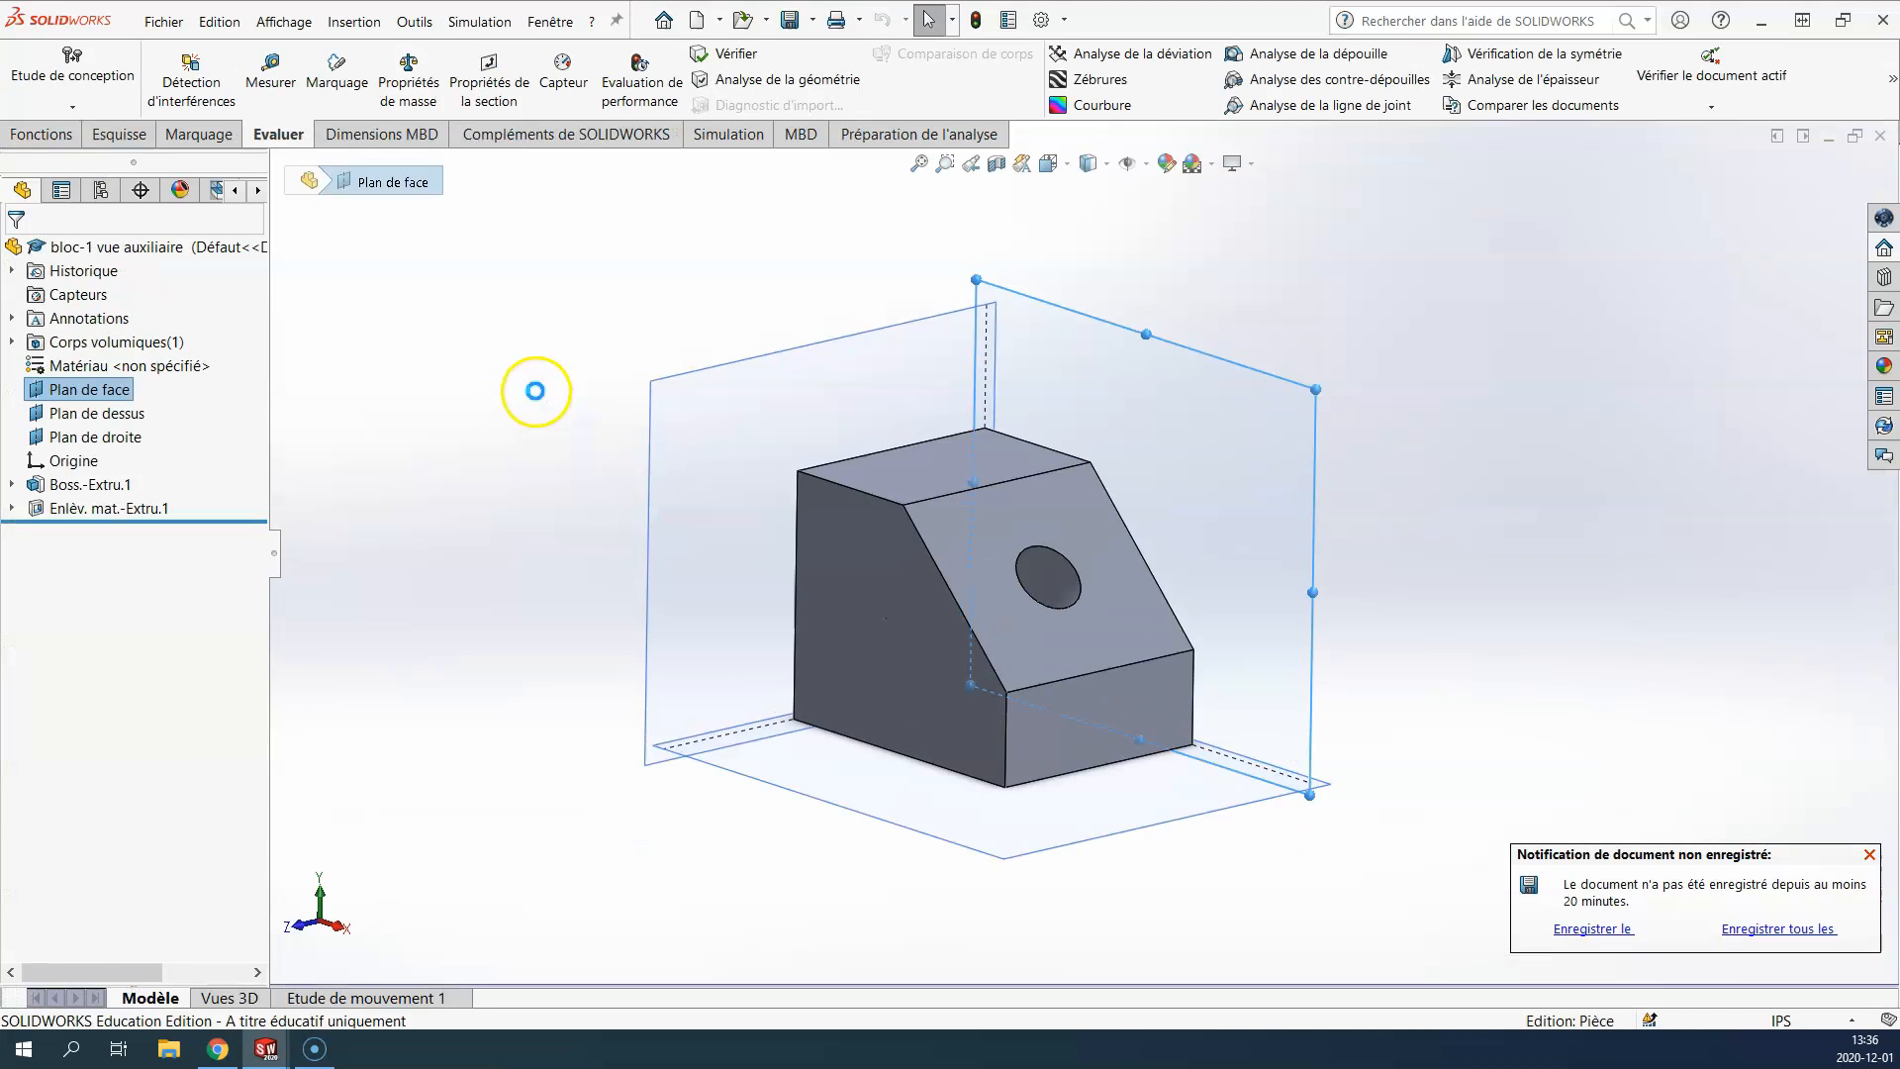
click(282, 77)
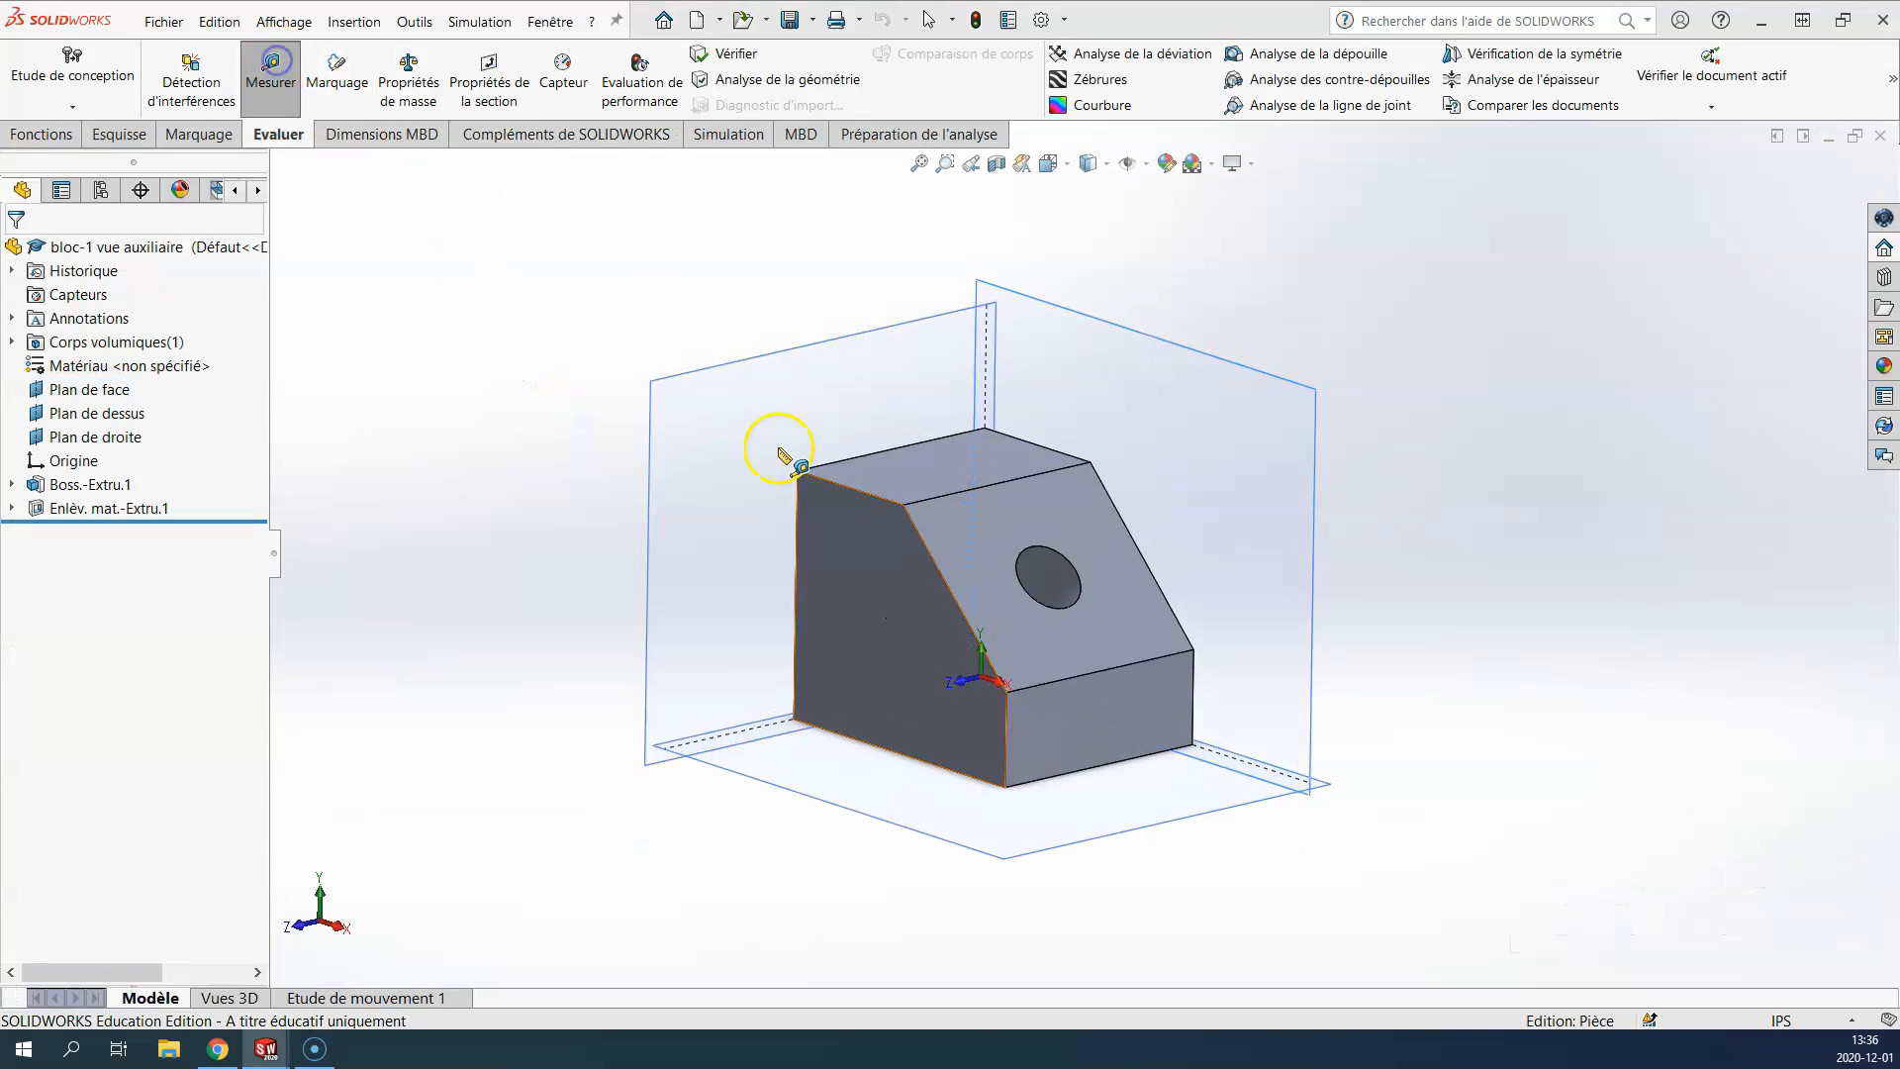
click(927, 554)
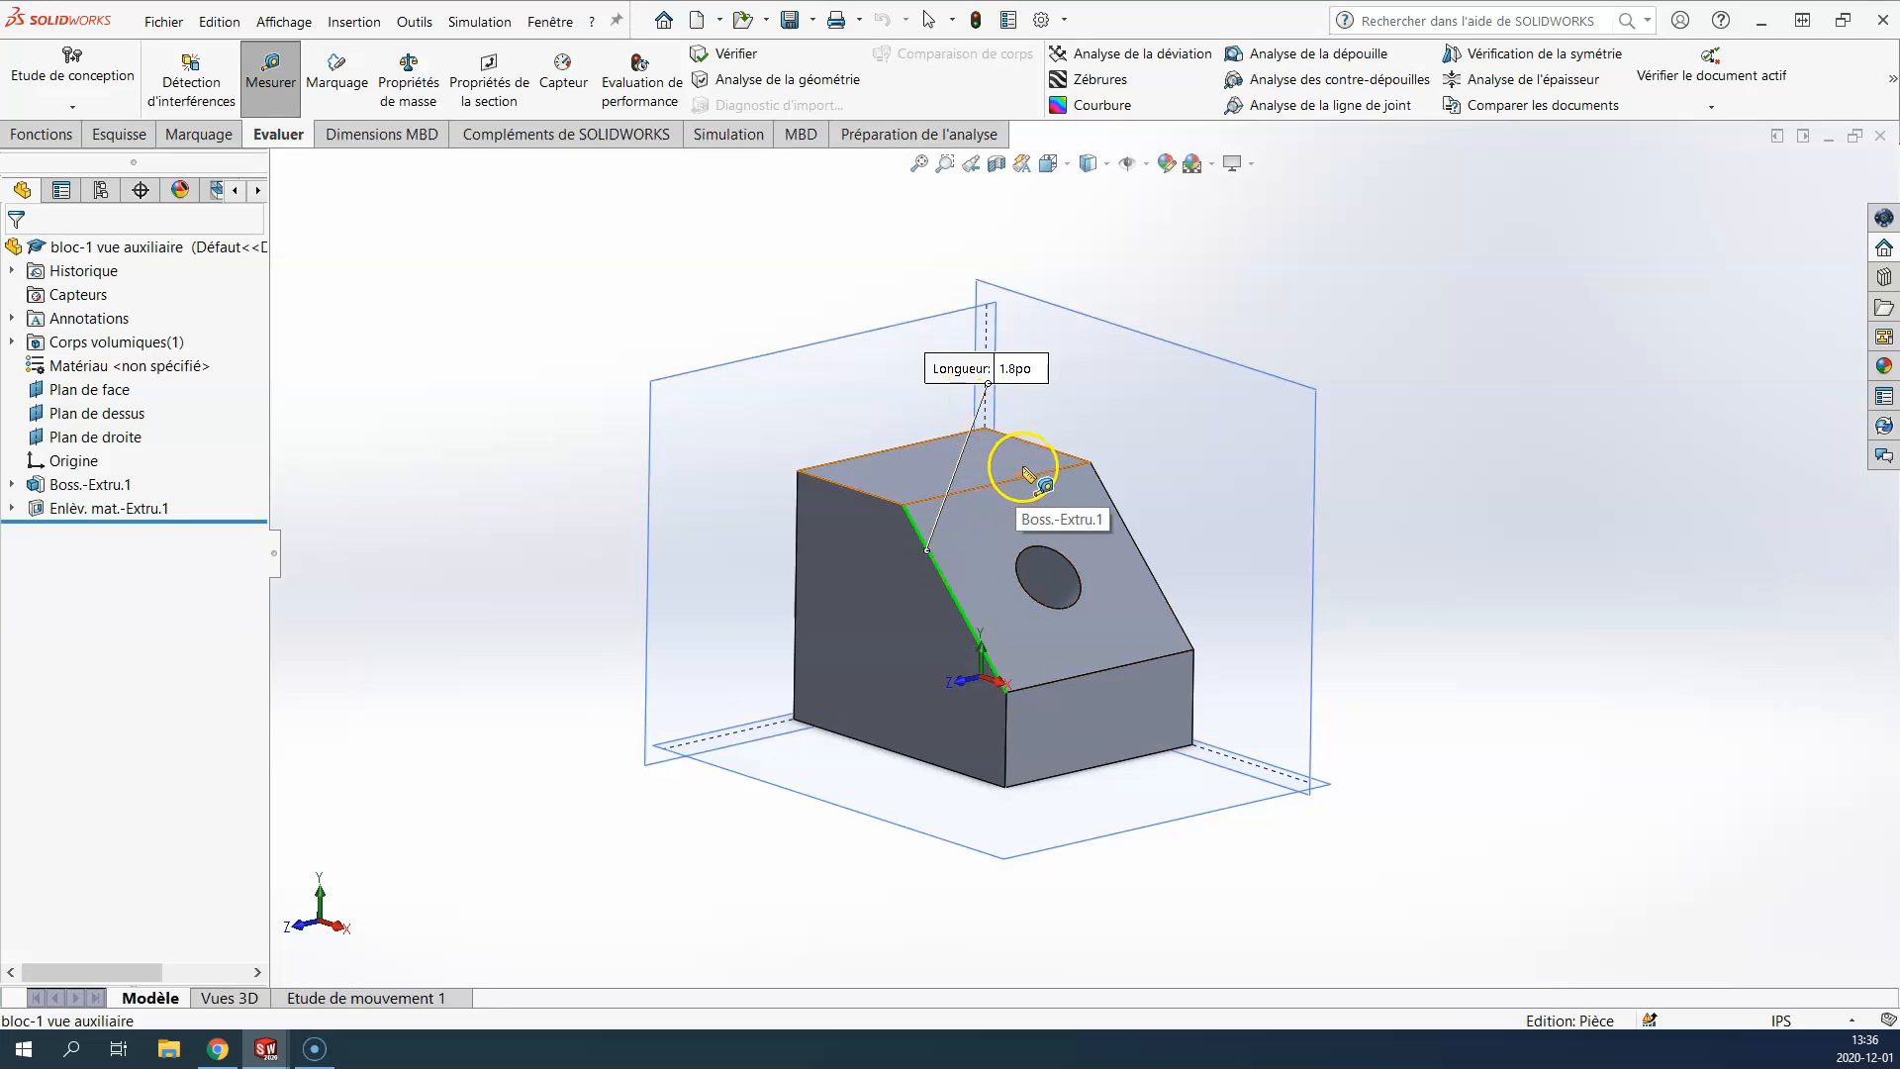
key(Escape)
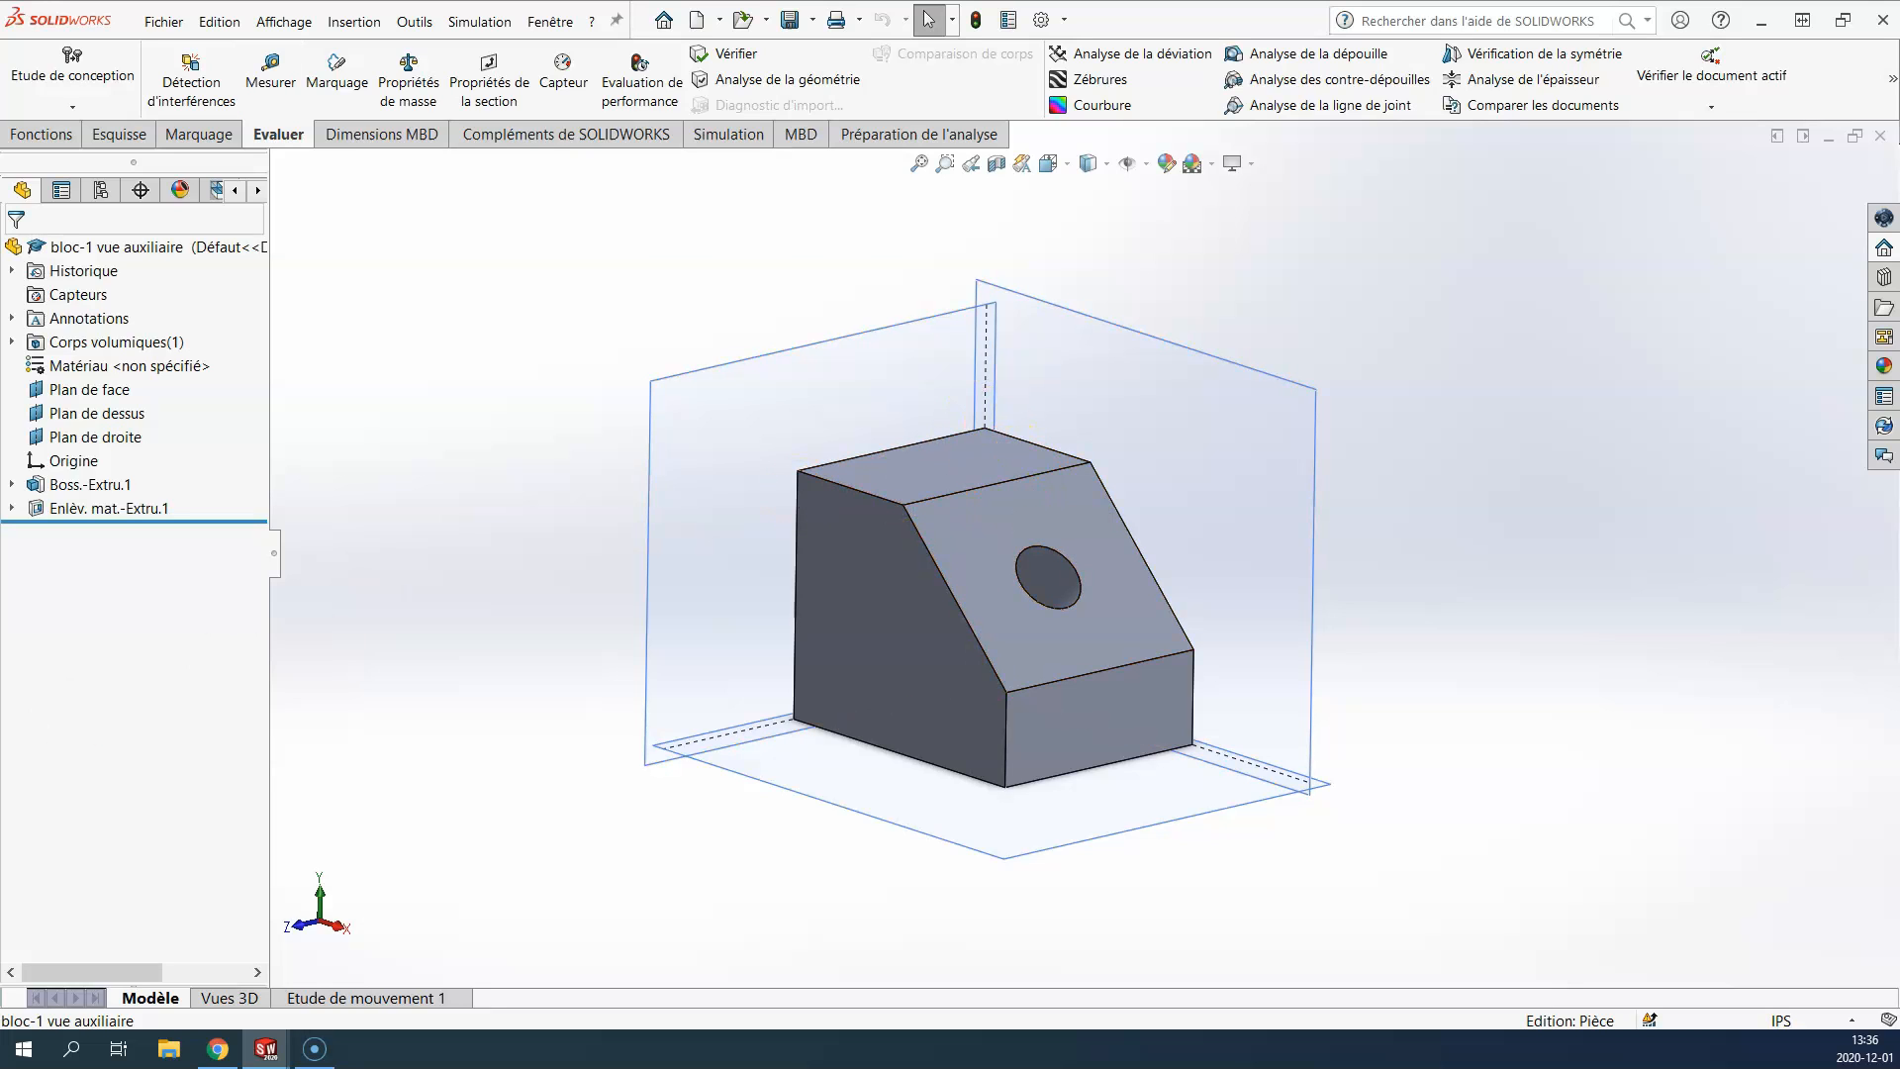
click(280, 71)
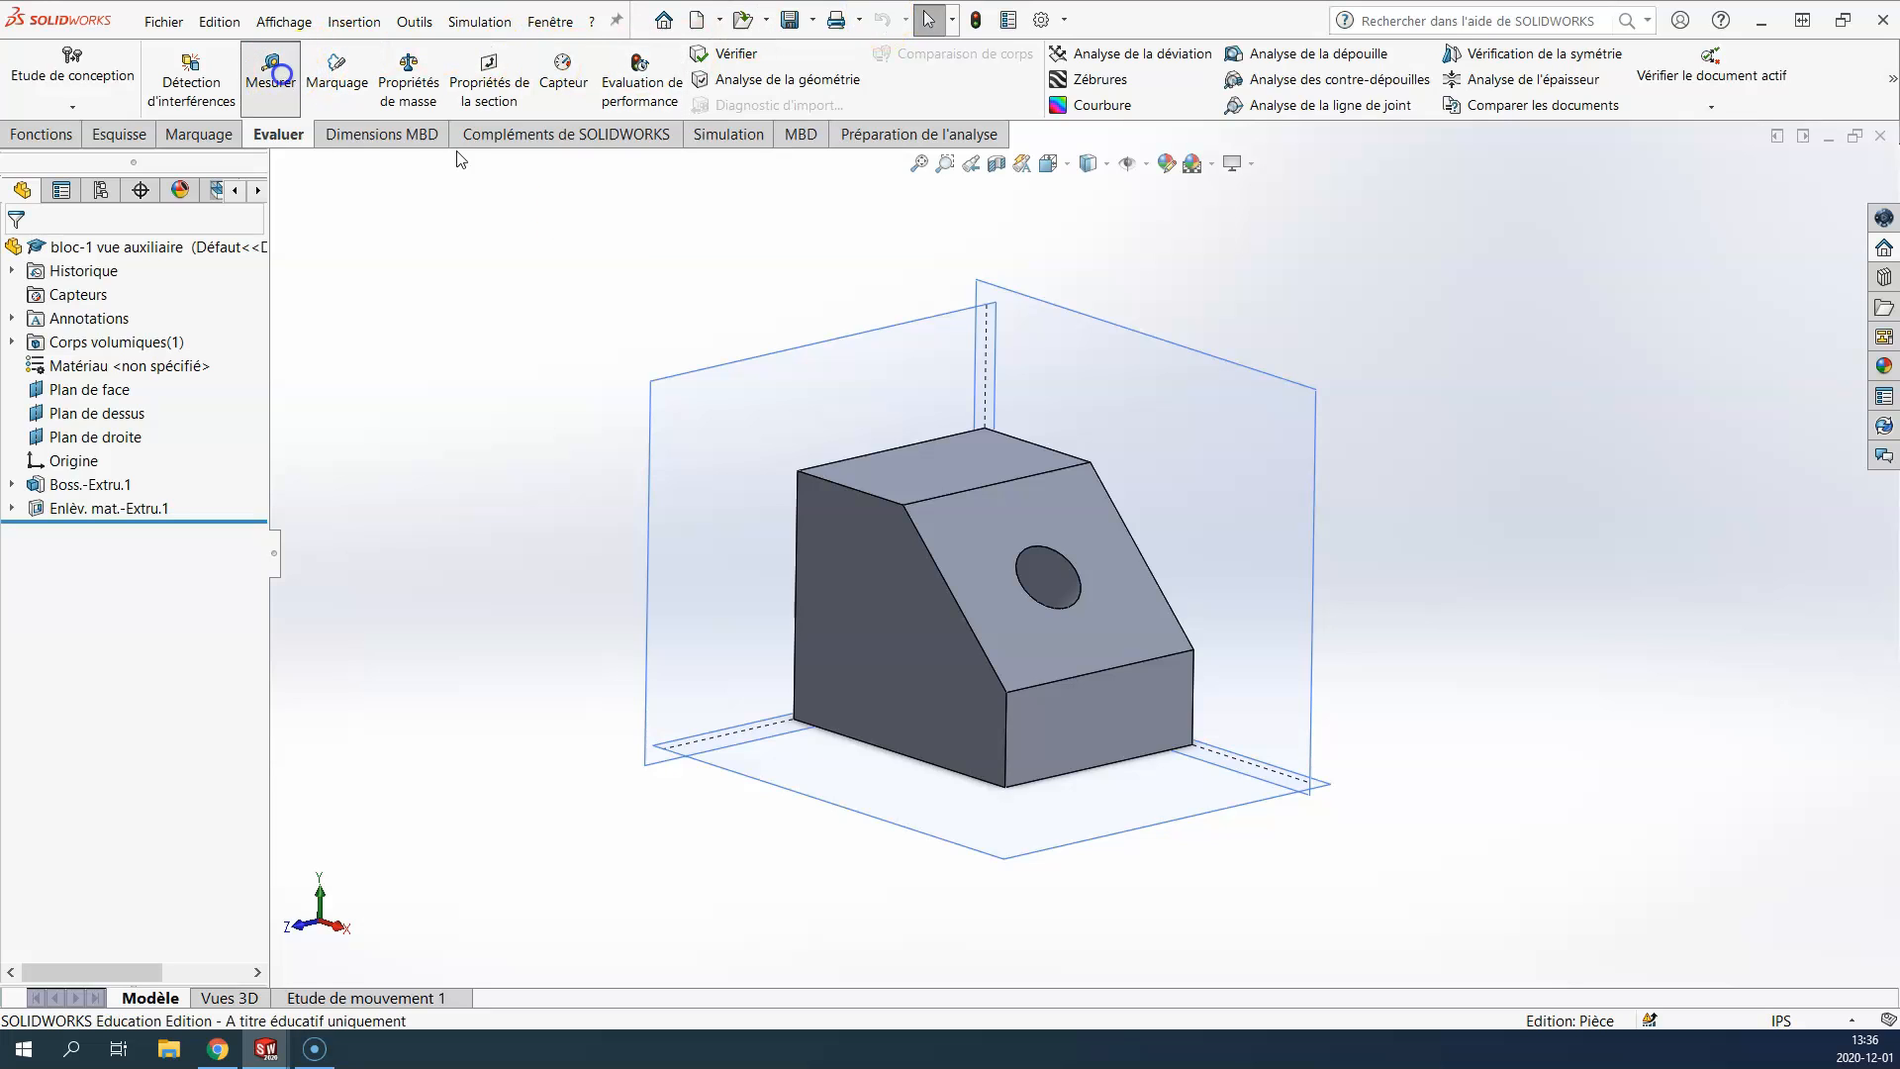
click(1019, 478)
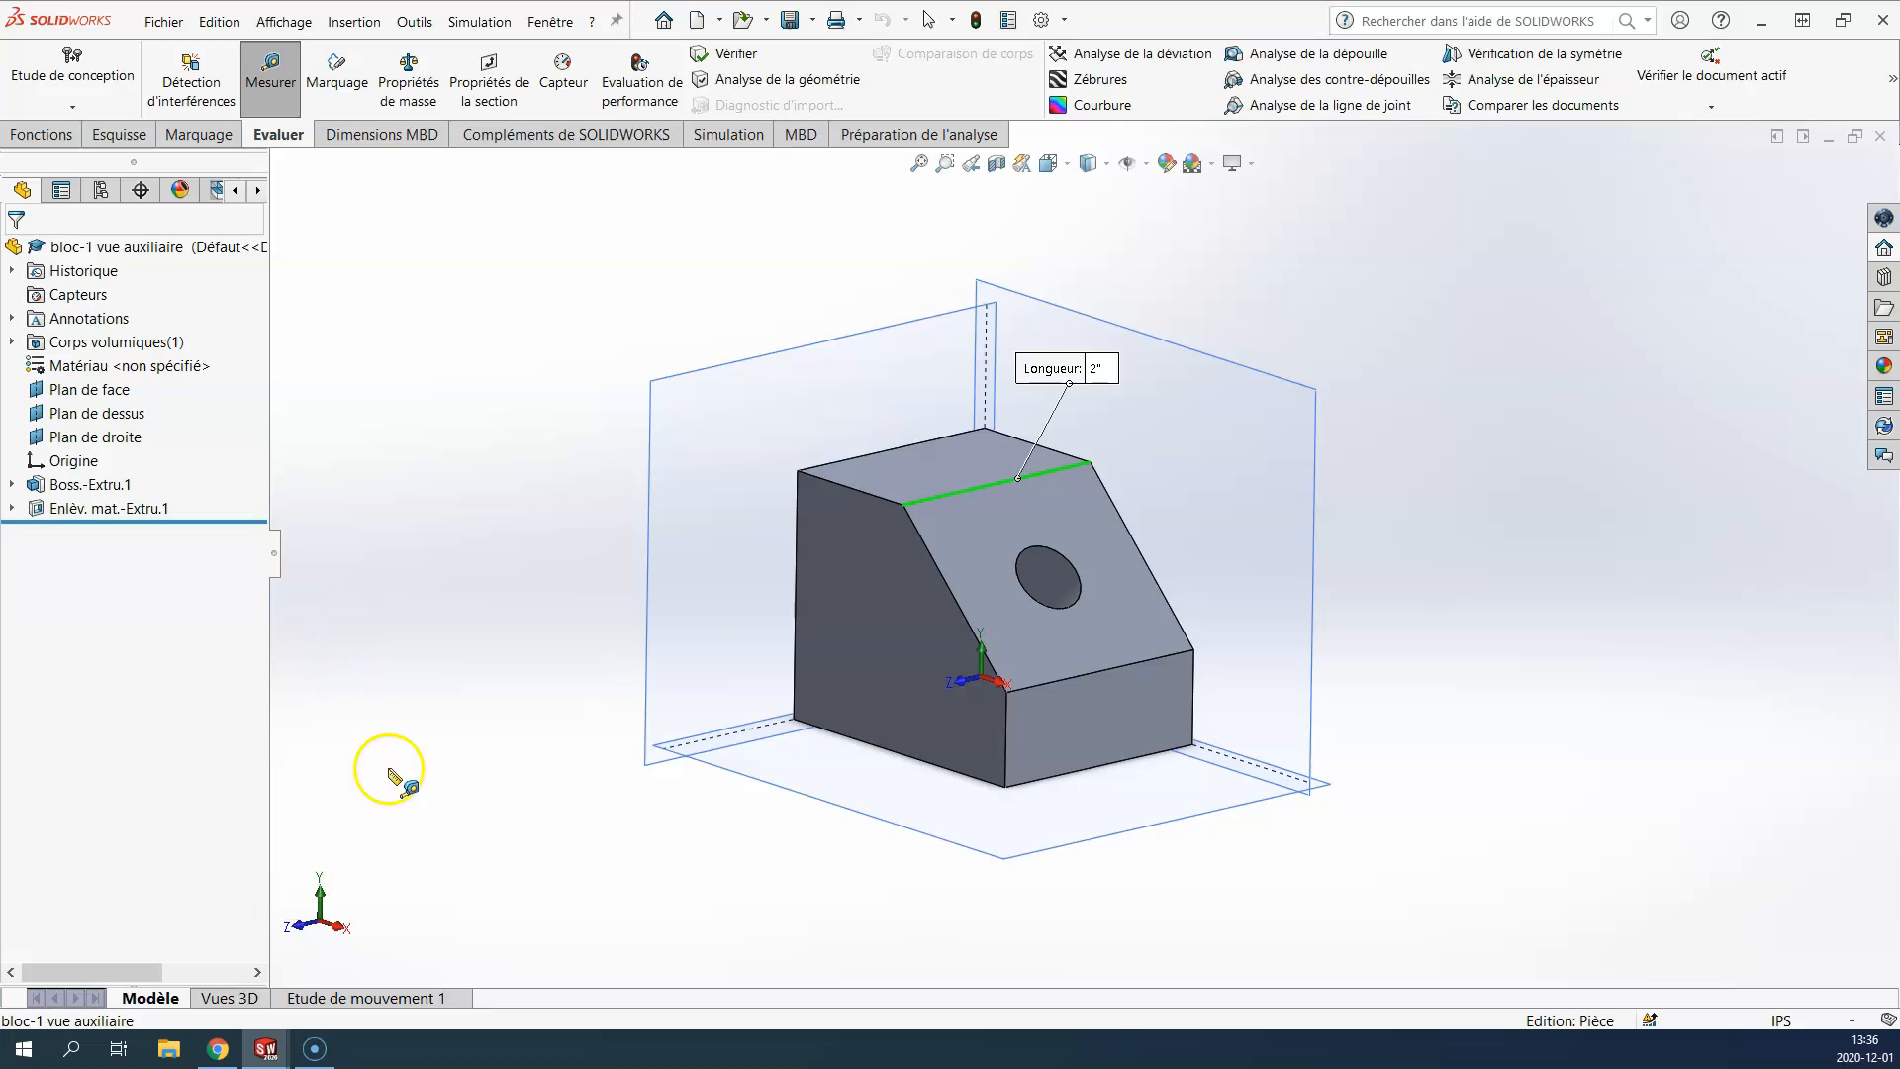
key(Escape)
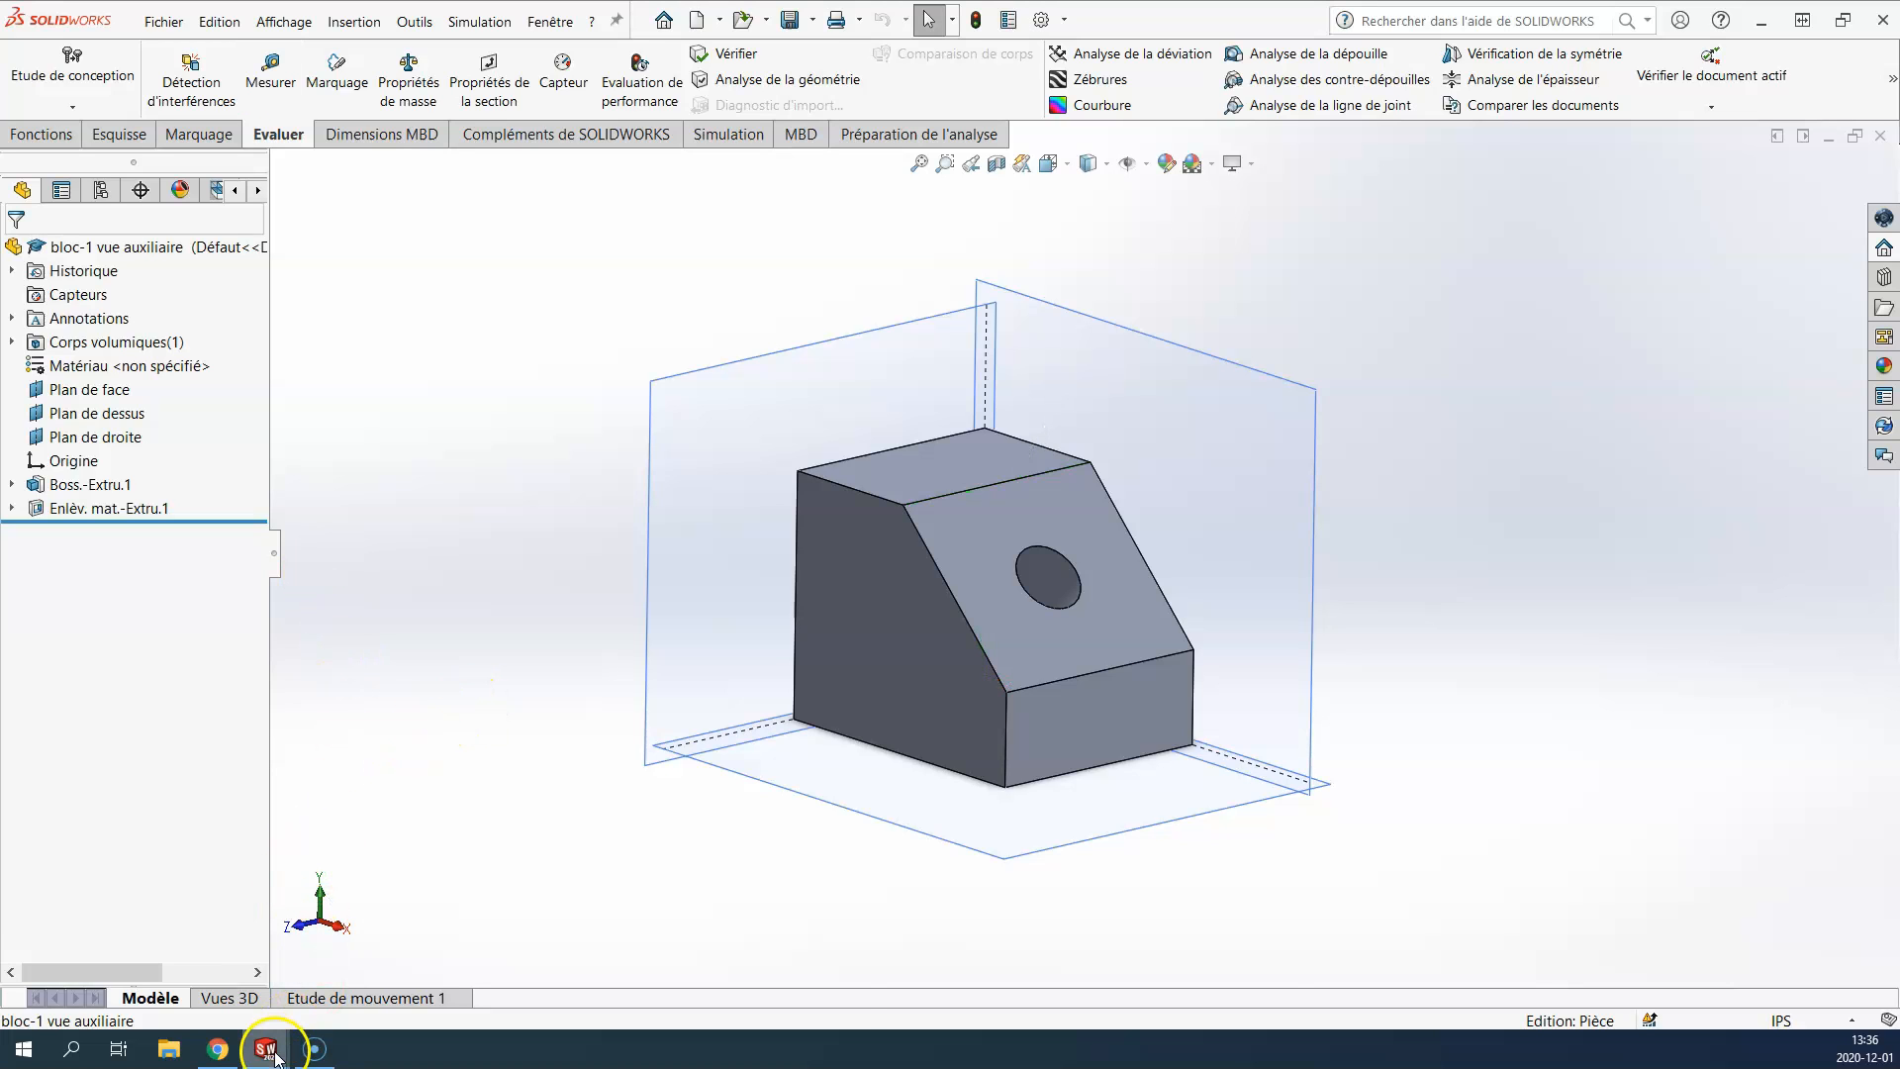
Step: Return to the drawing and dimension the true length of the sloped edge in the front view
mouse_move(275, 1057)
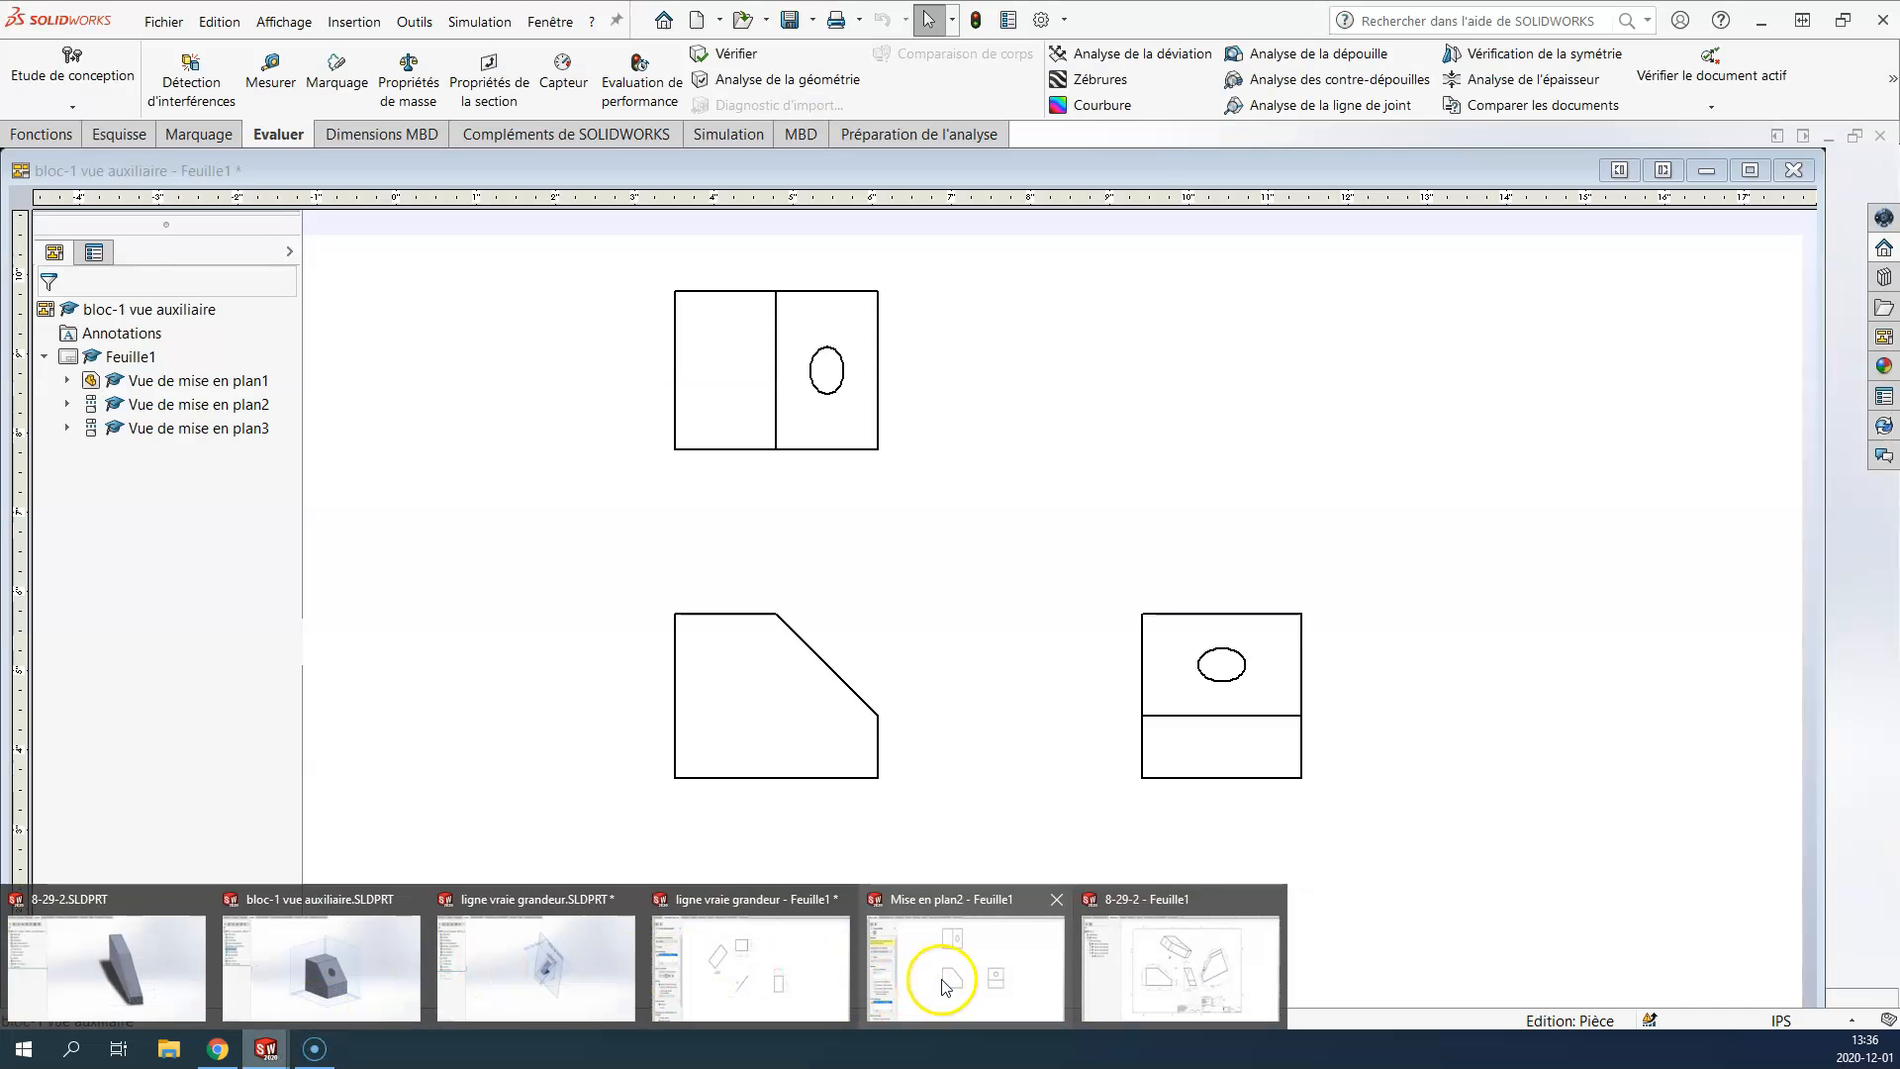
click(943, 984)
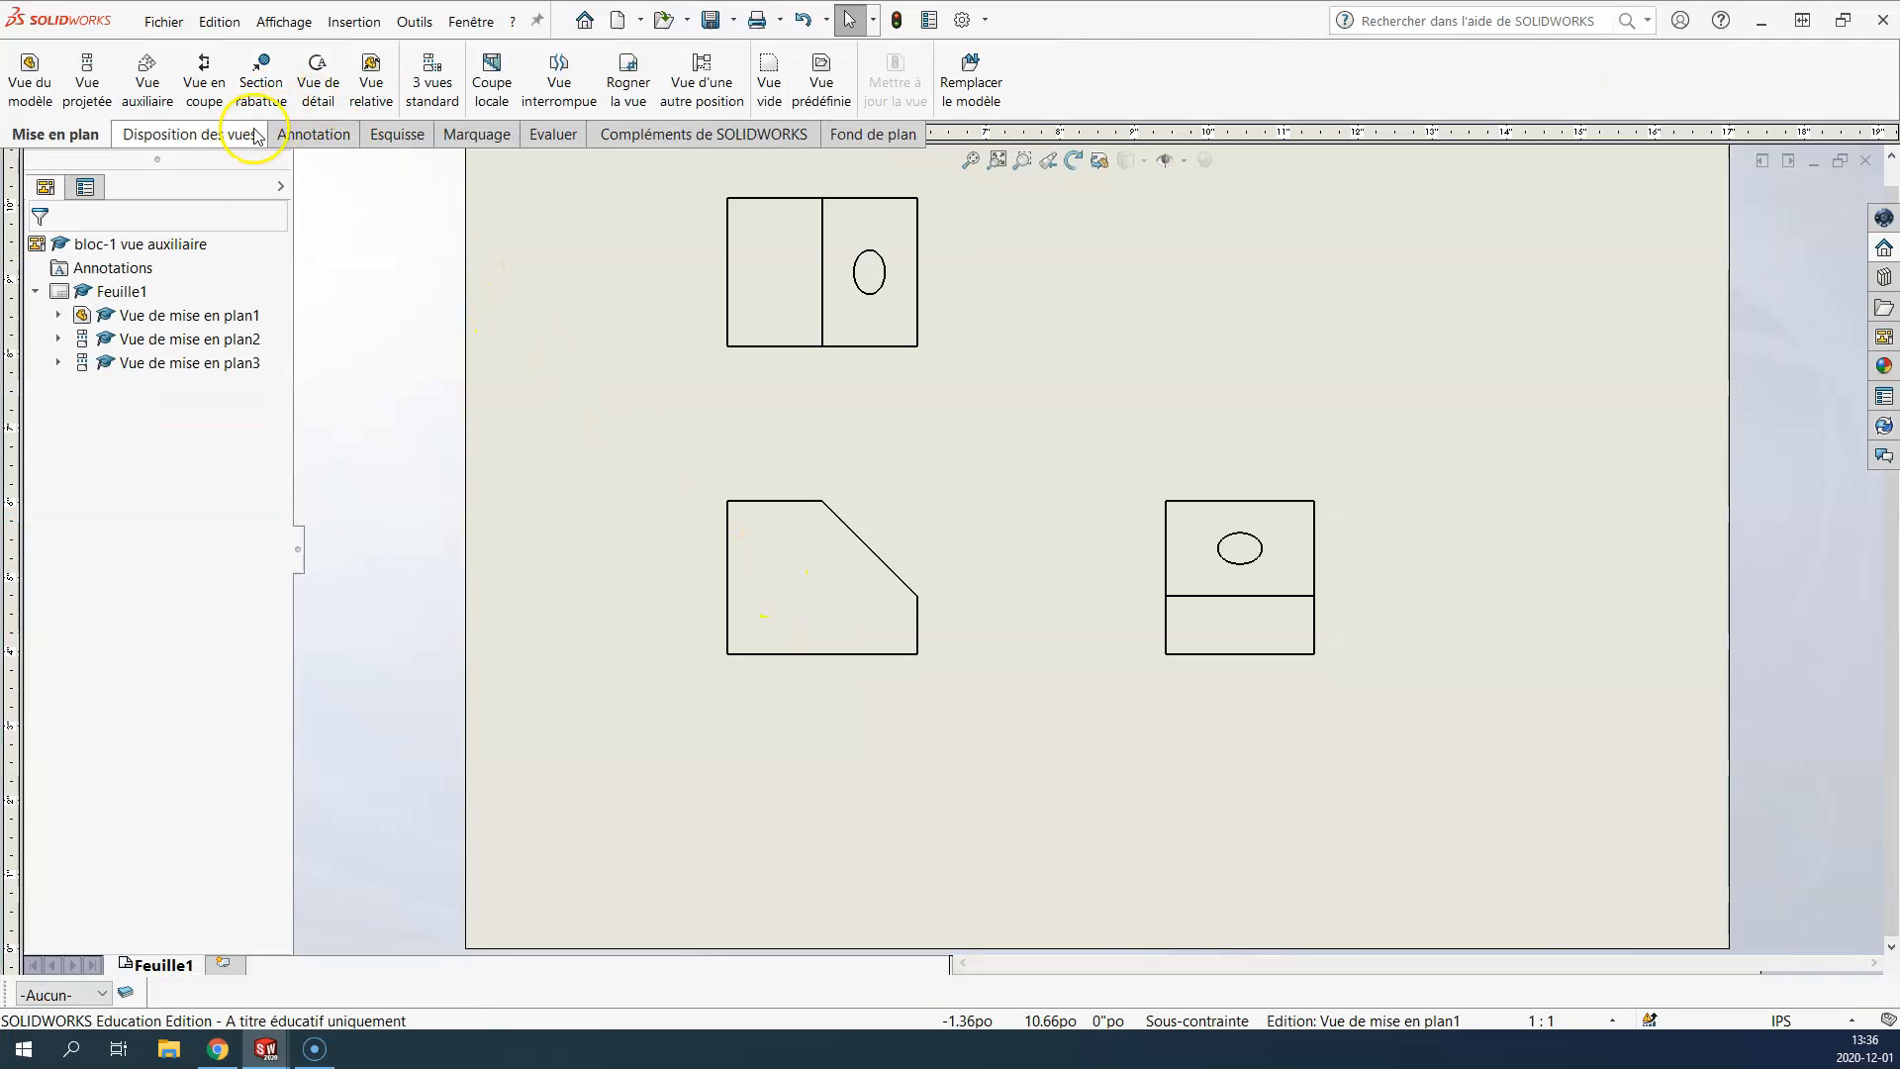
click(313, 134)
click(65, 66)
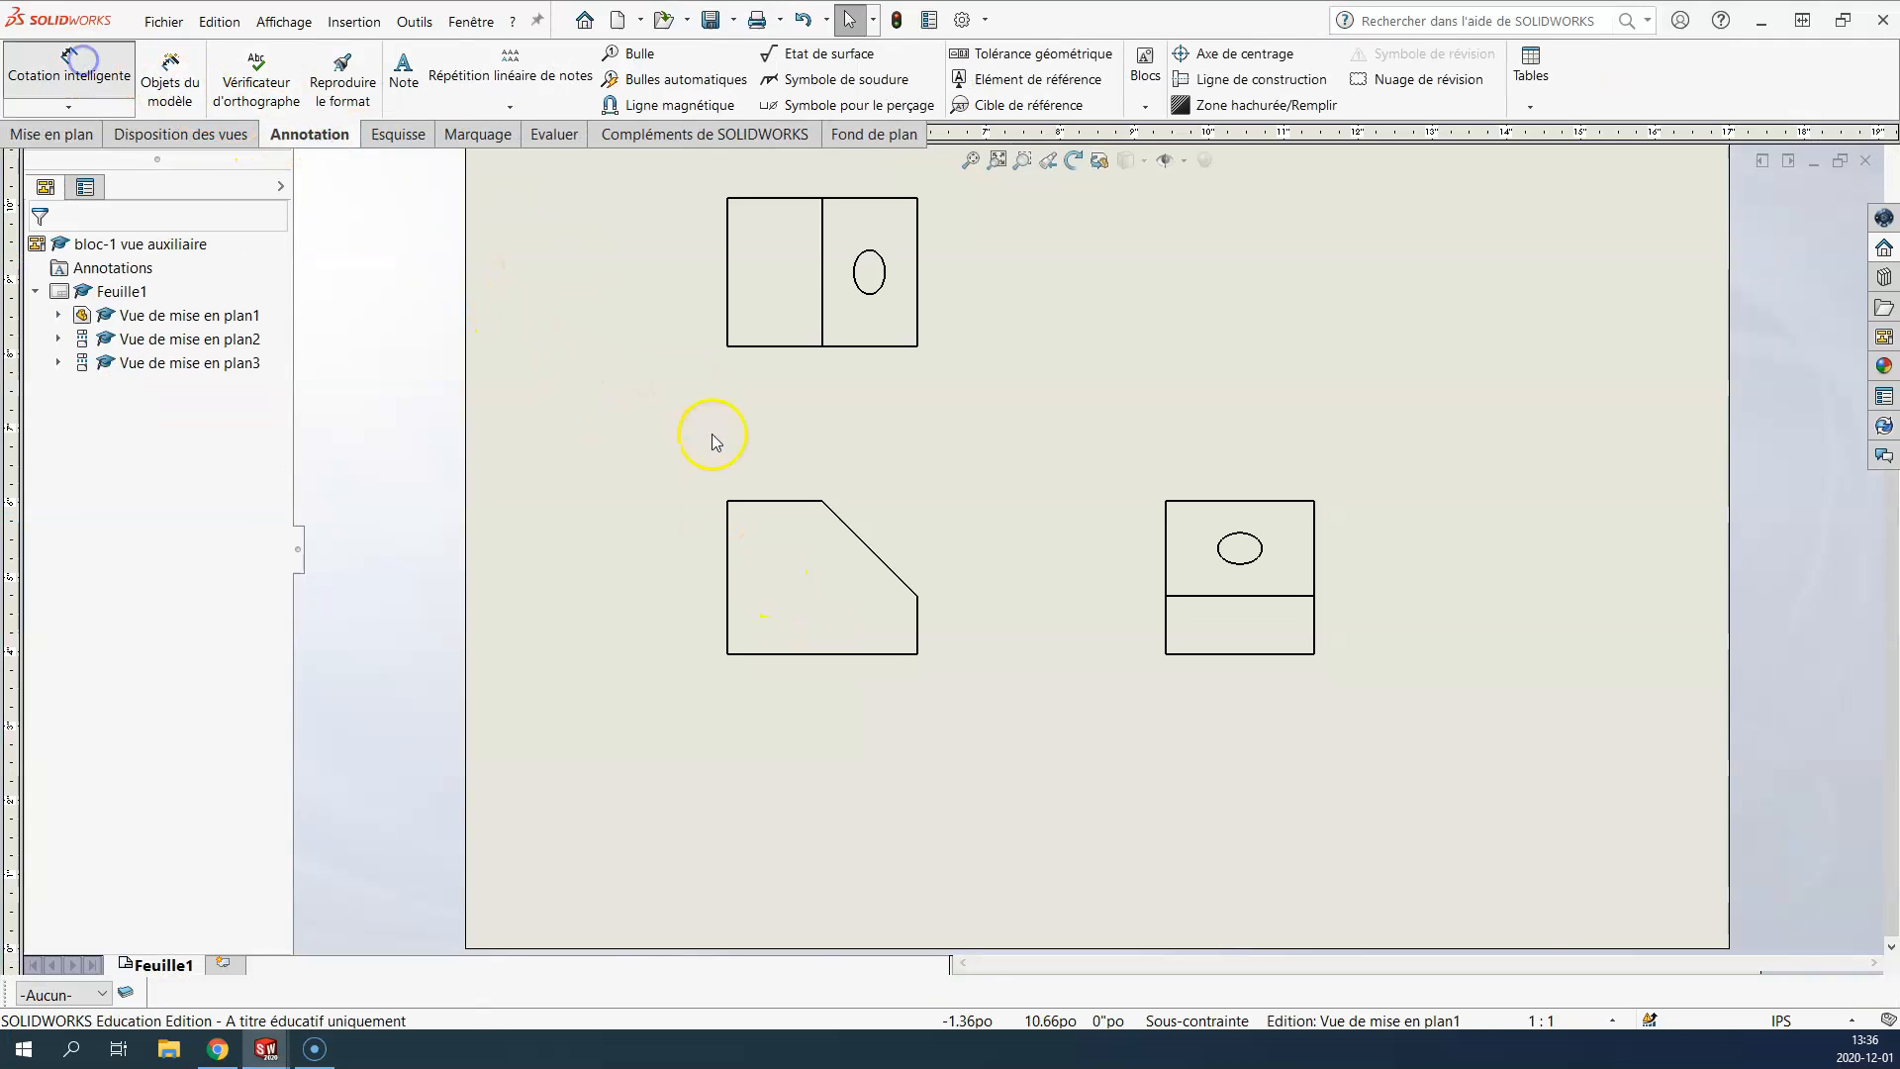
click(857, 543)
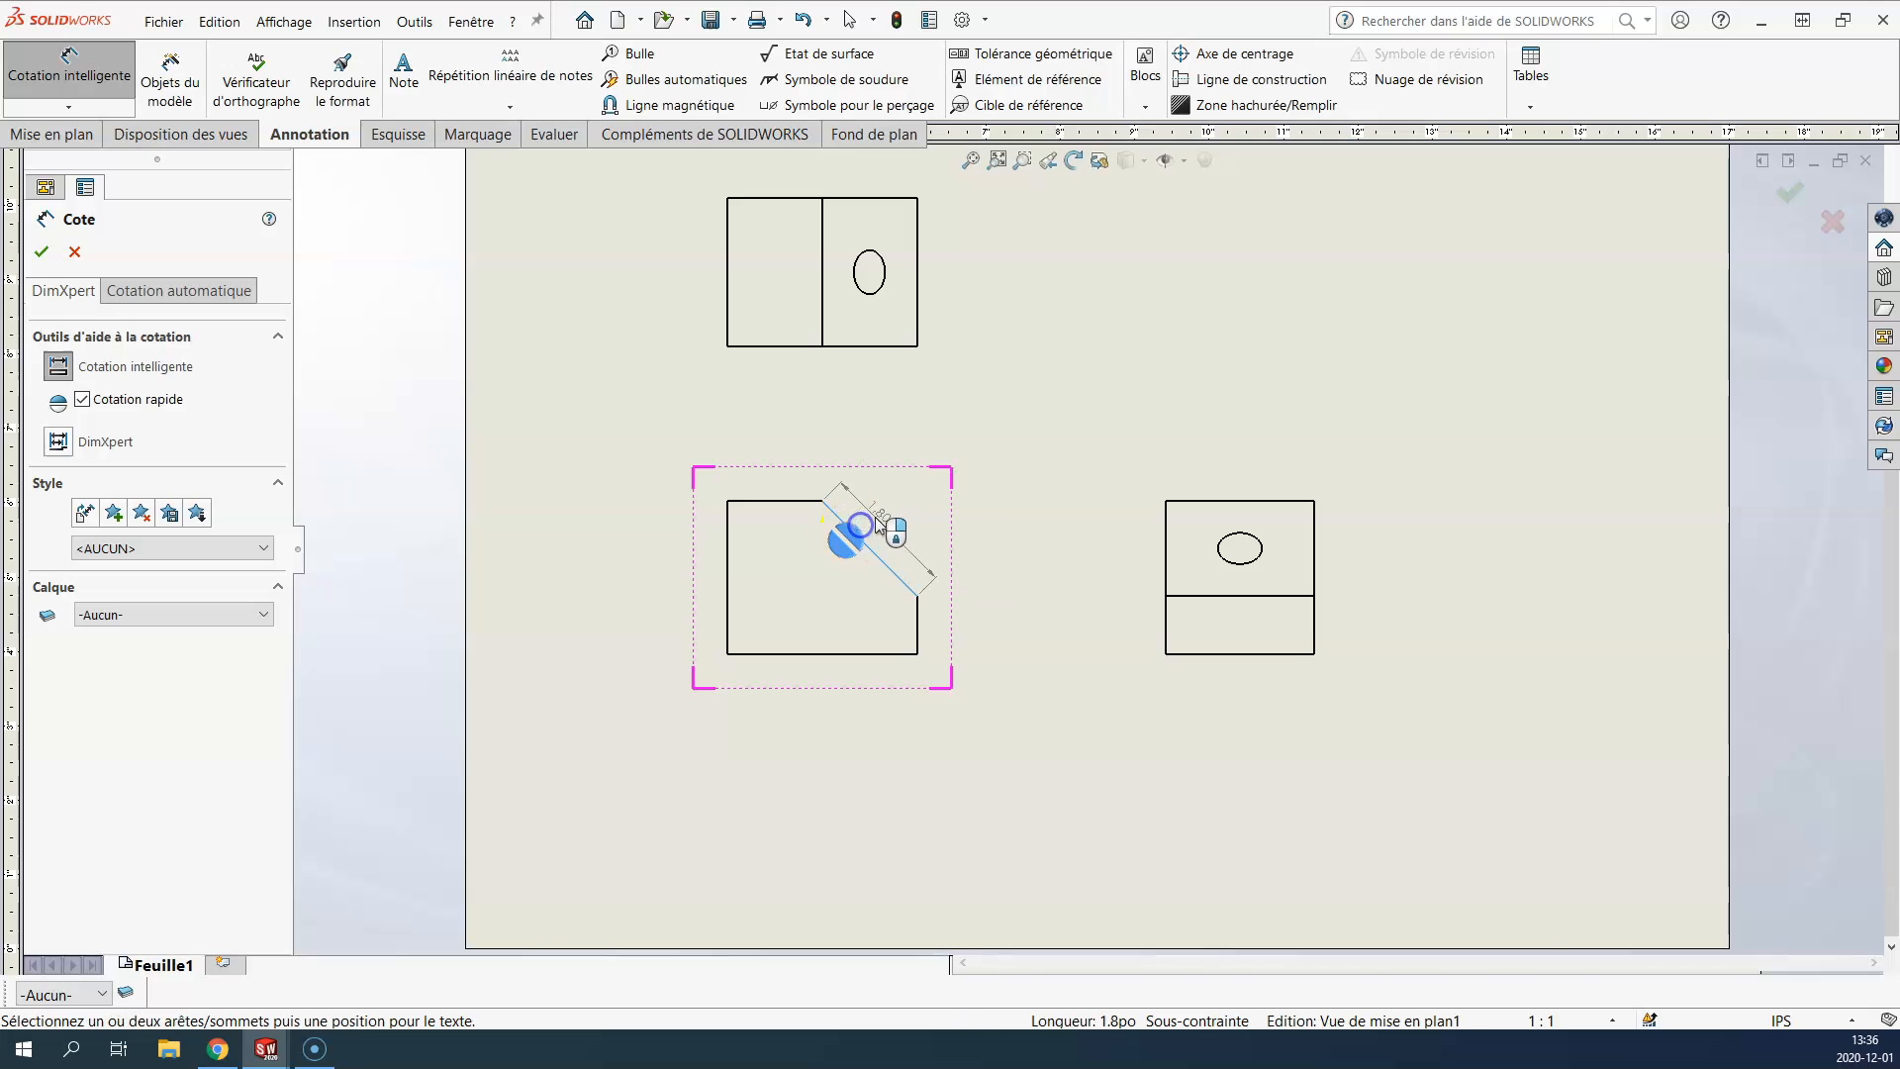
click(891, 529)
click(808, 600)
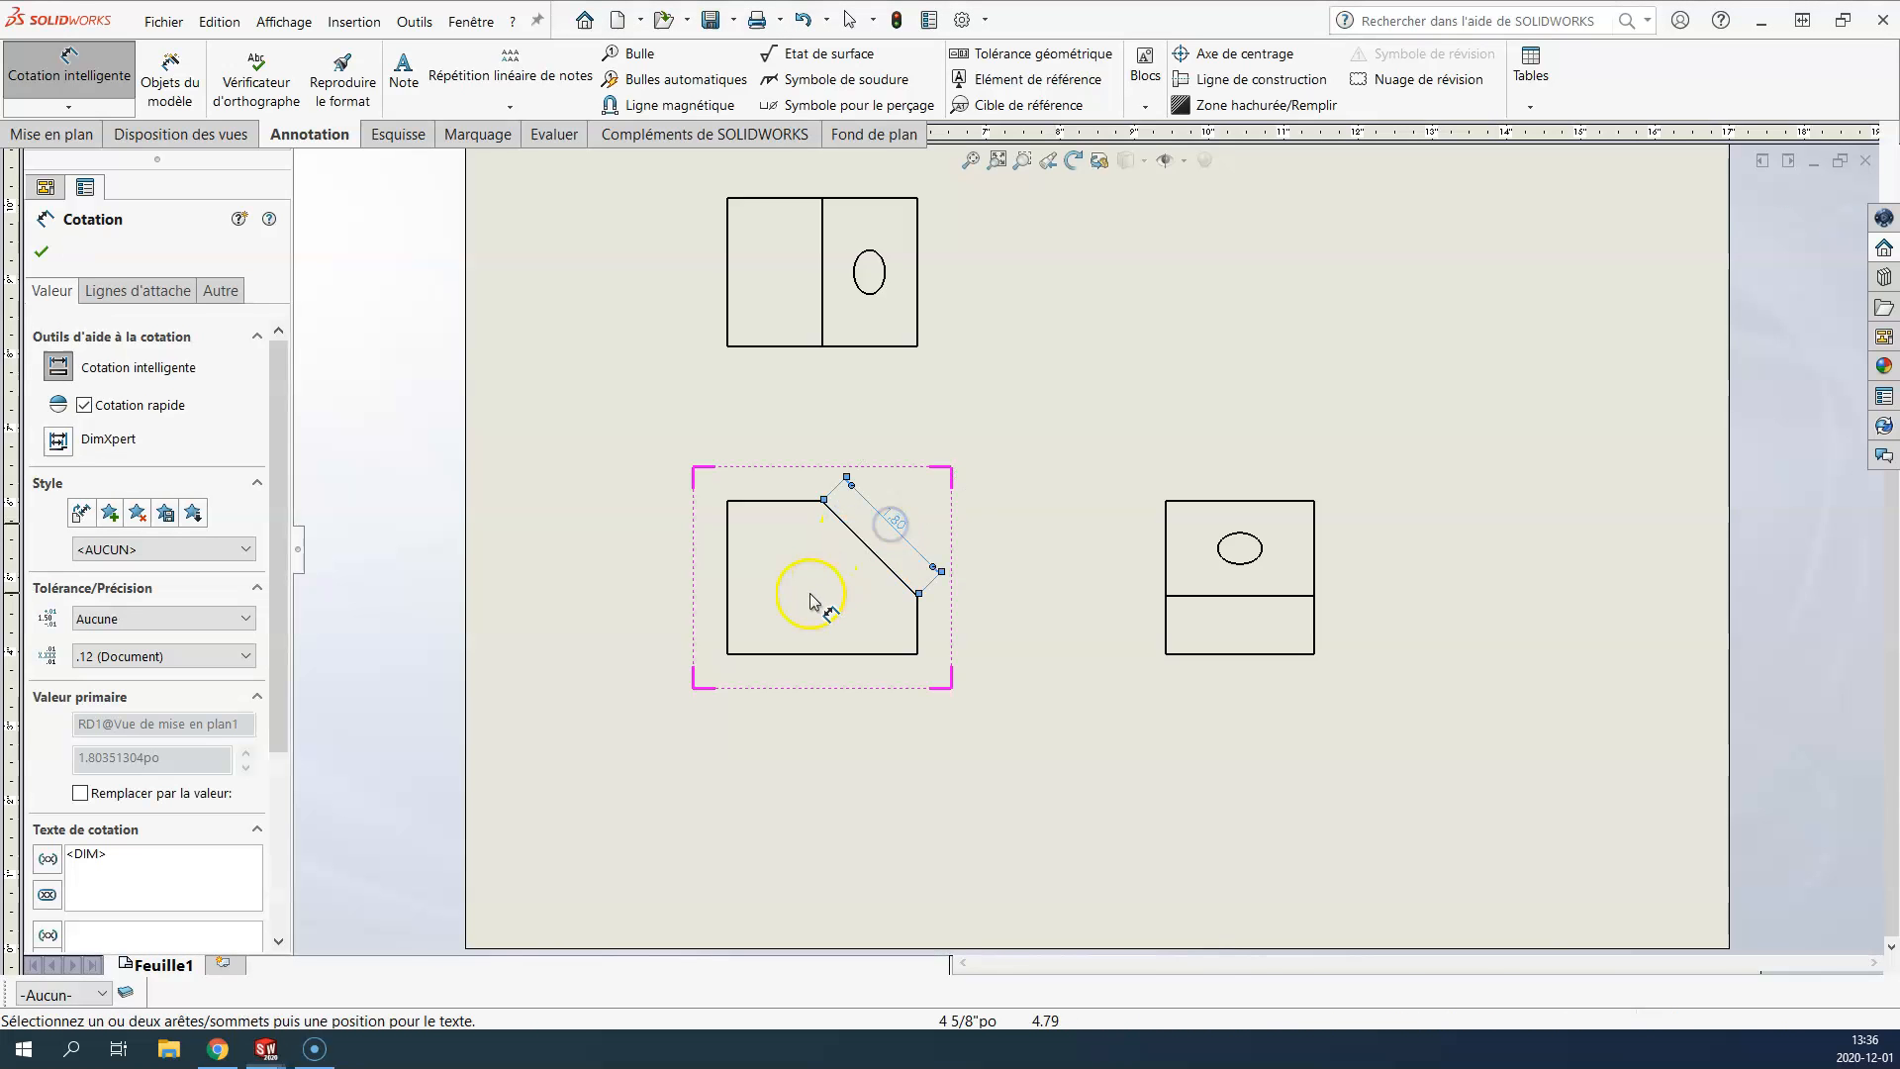
Step: Dimension the inclined face in the top view, with its width below the view and its depth along the outer edge
click(863, 347)
click(867, 374)
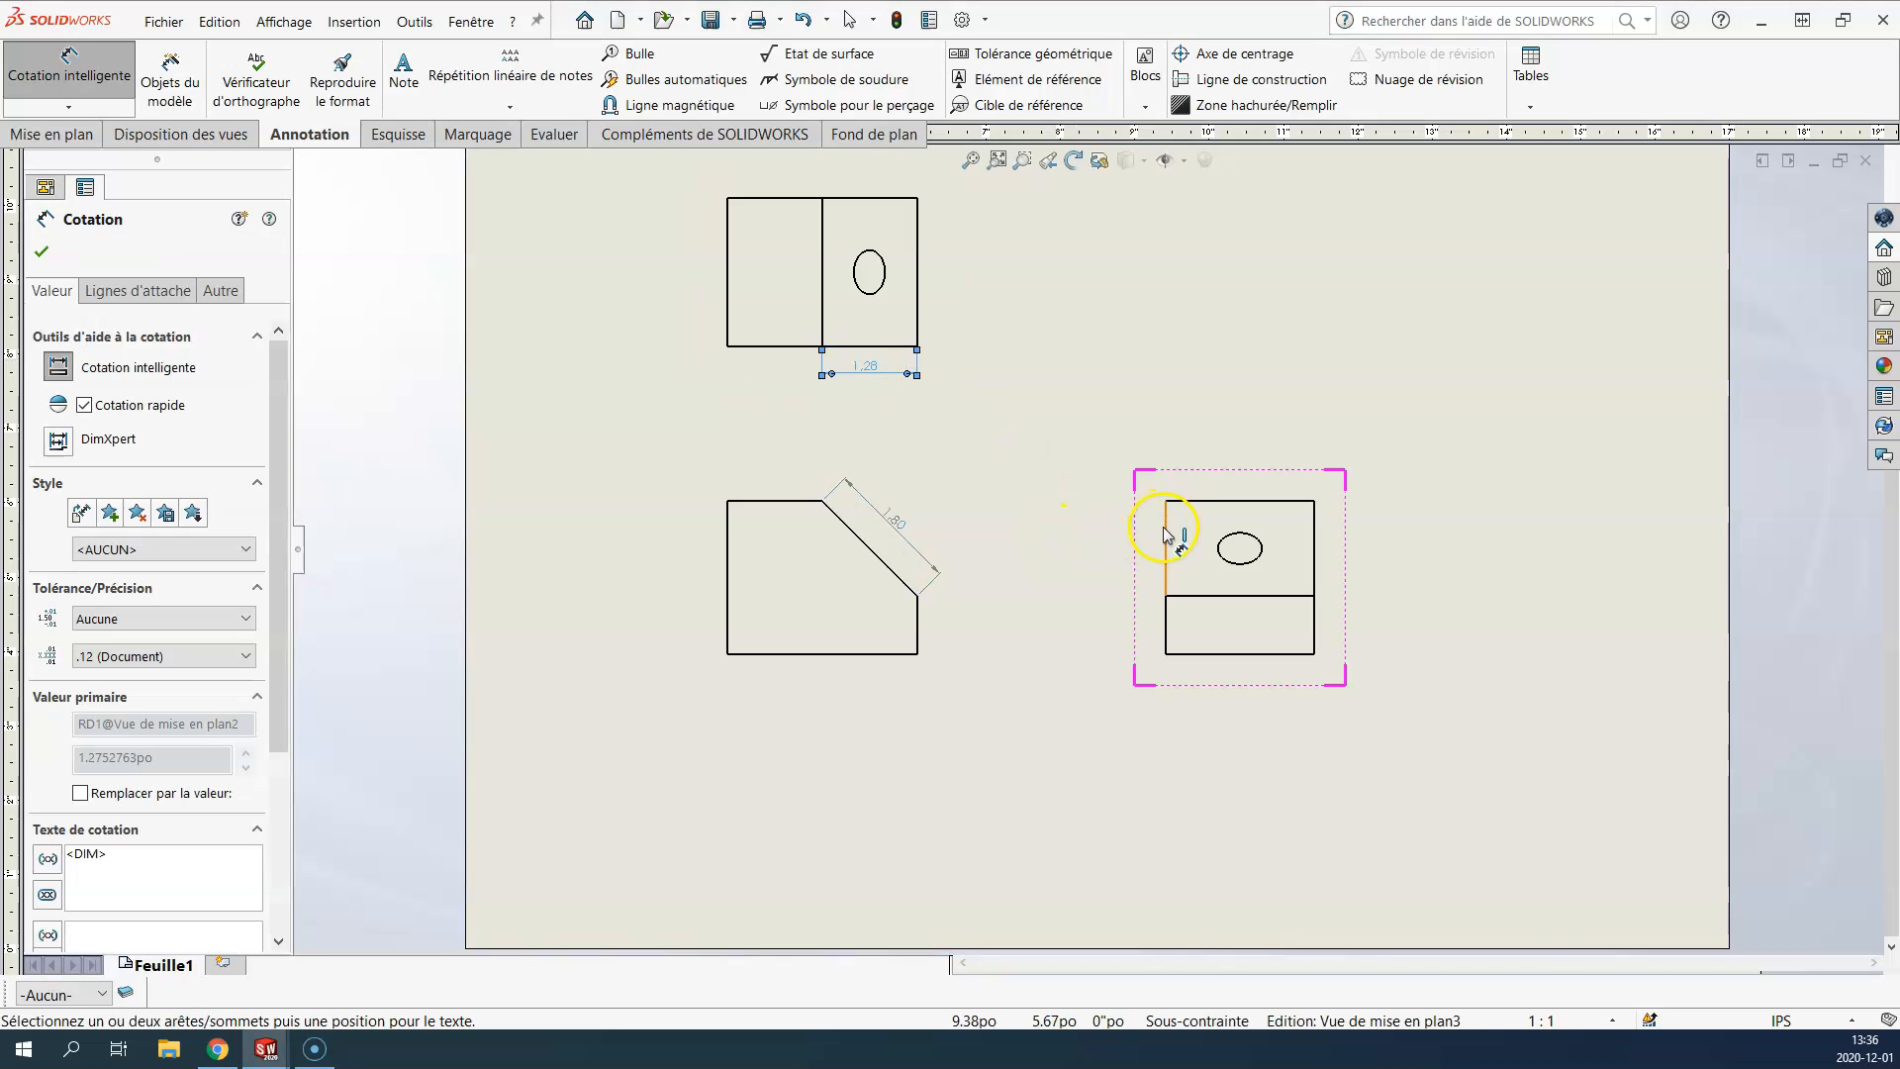
click(917, 273)
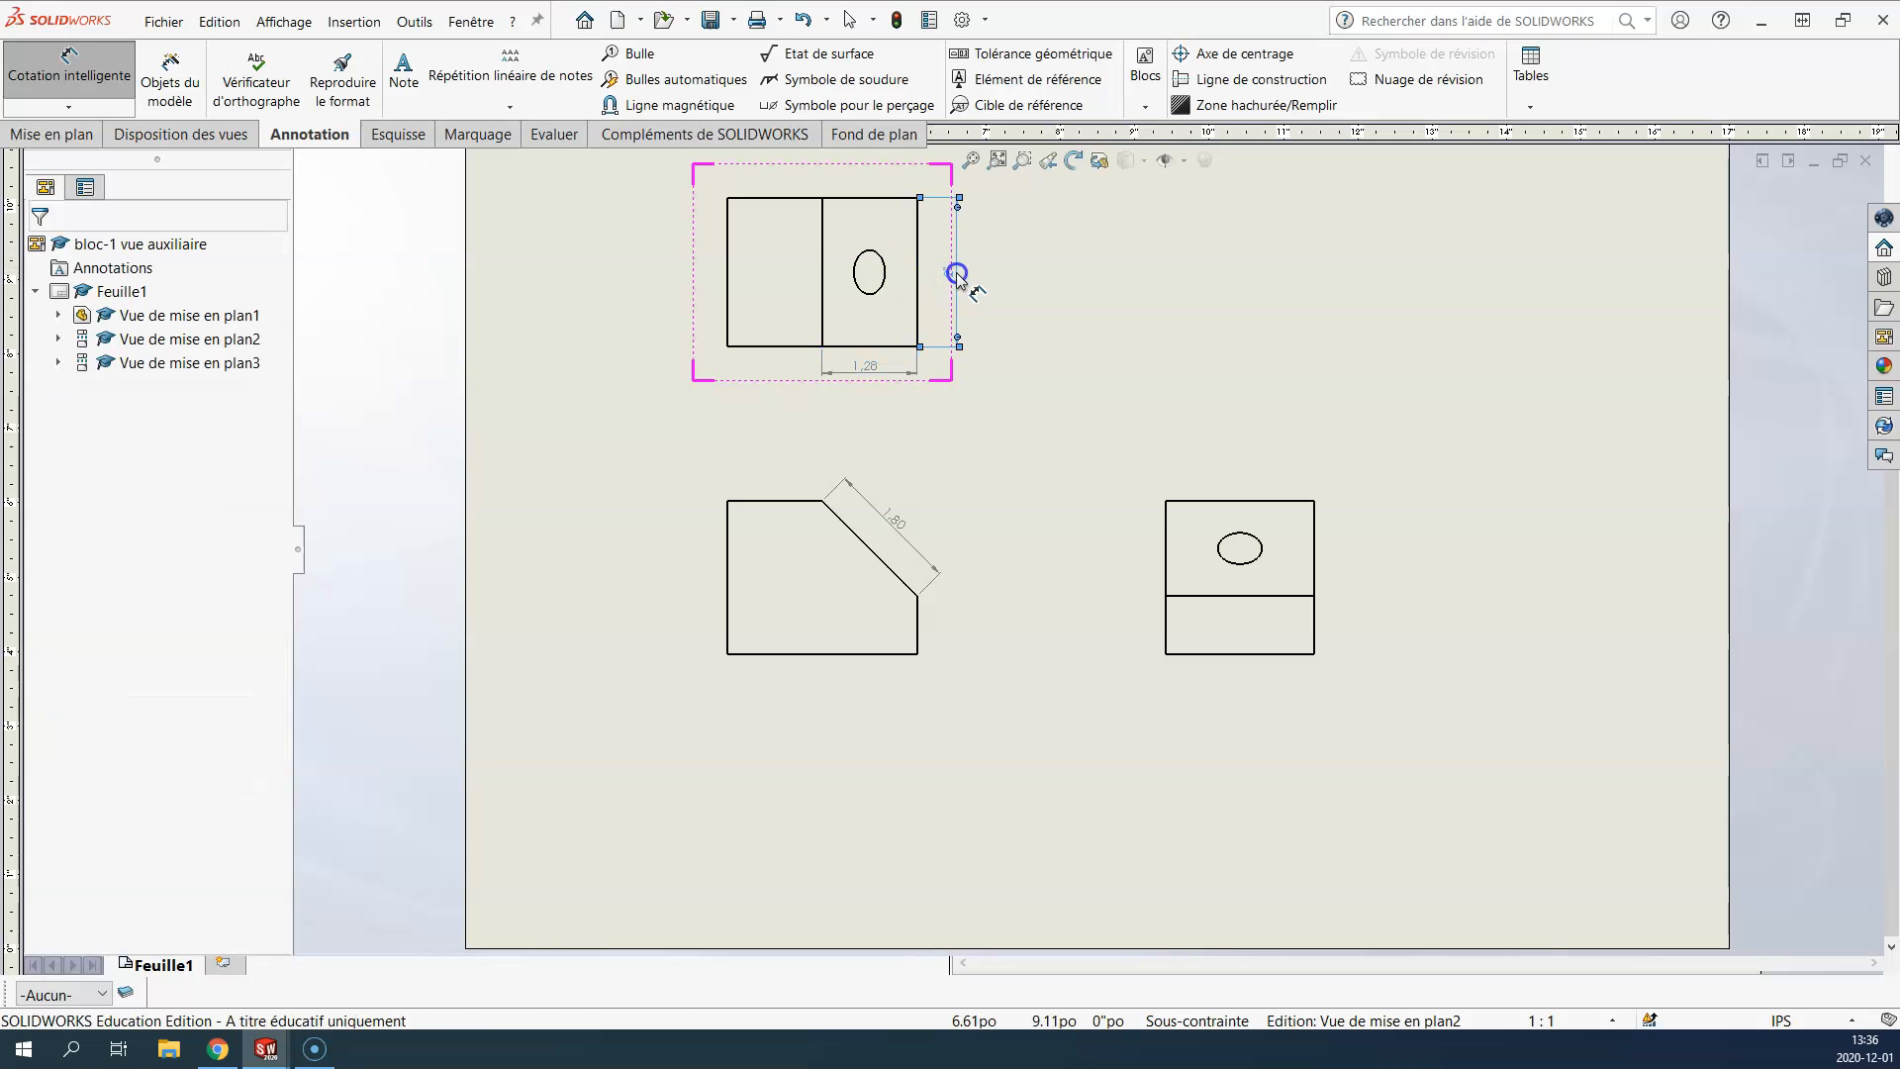
click(958, 276)
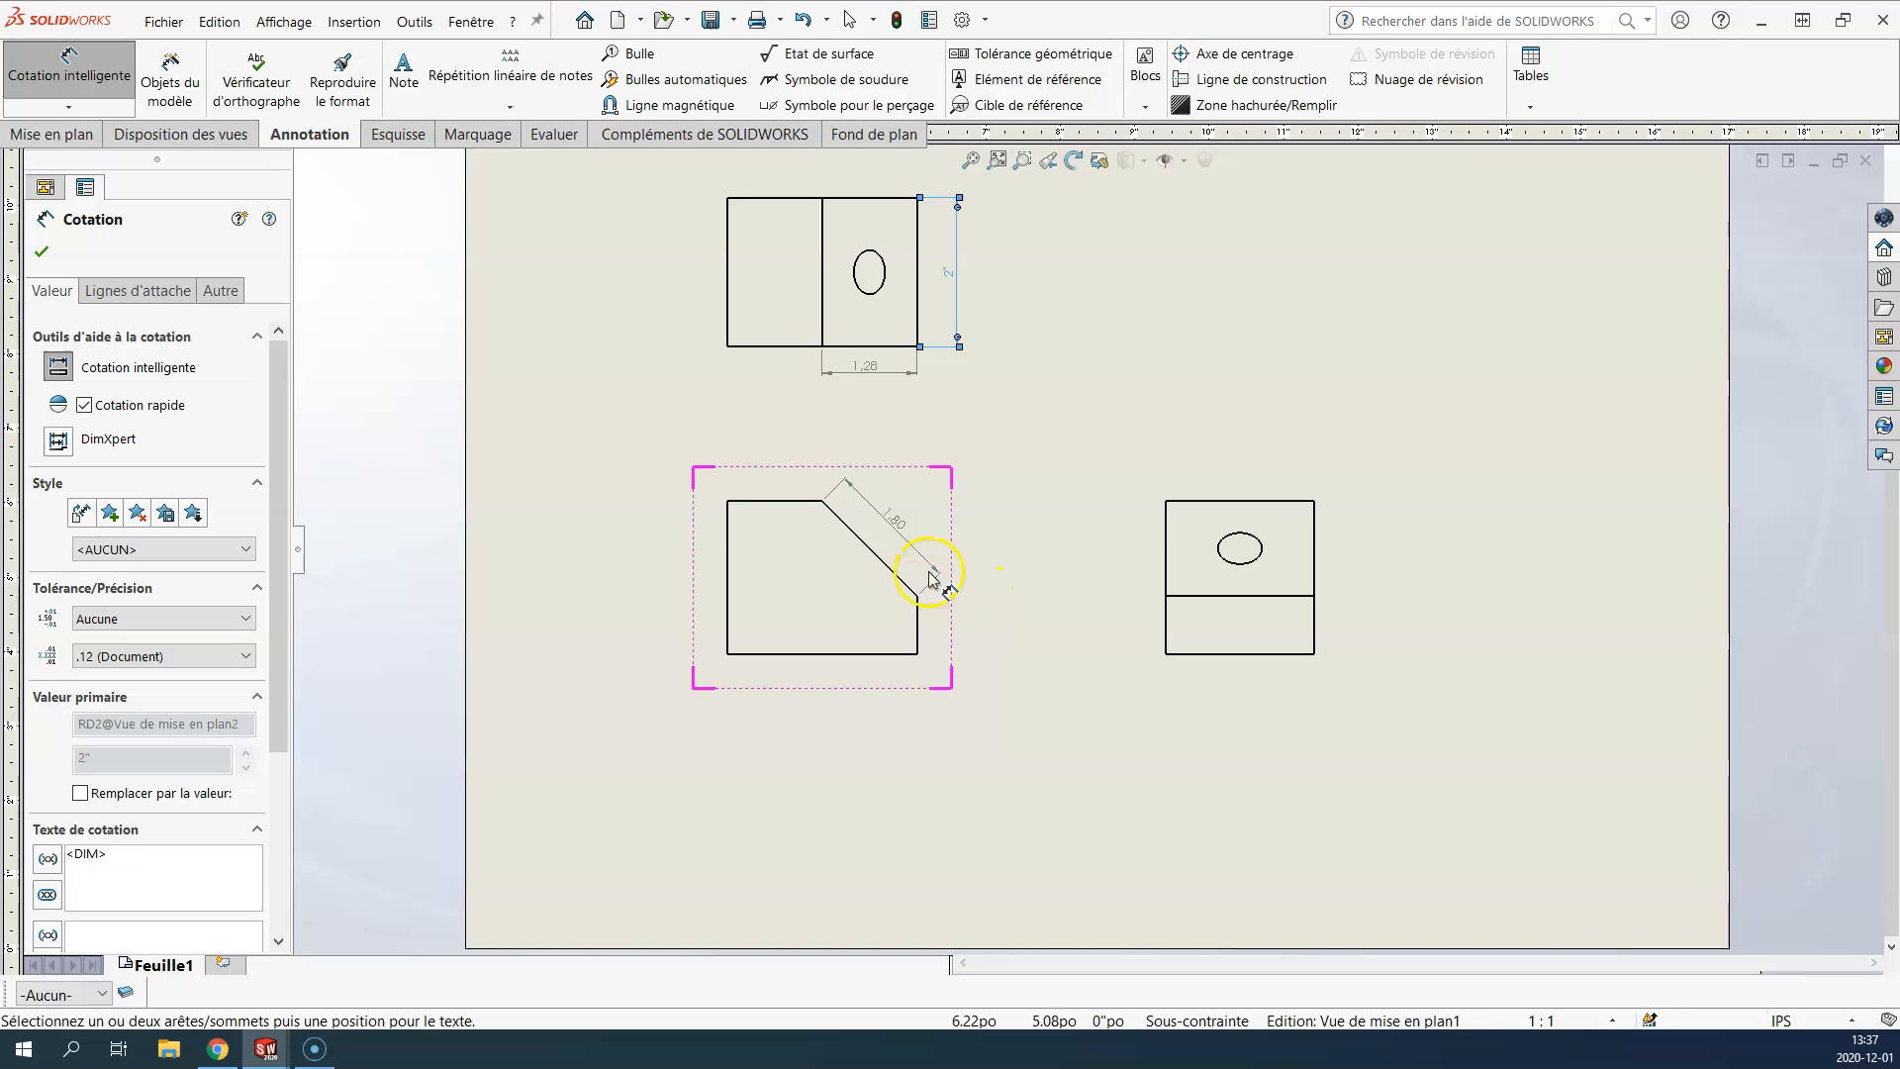
click(42, 253)
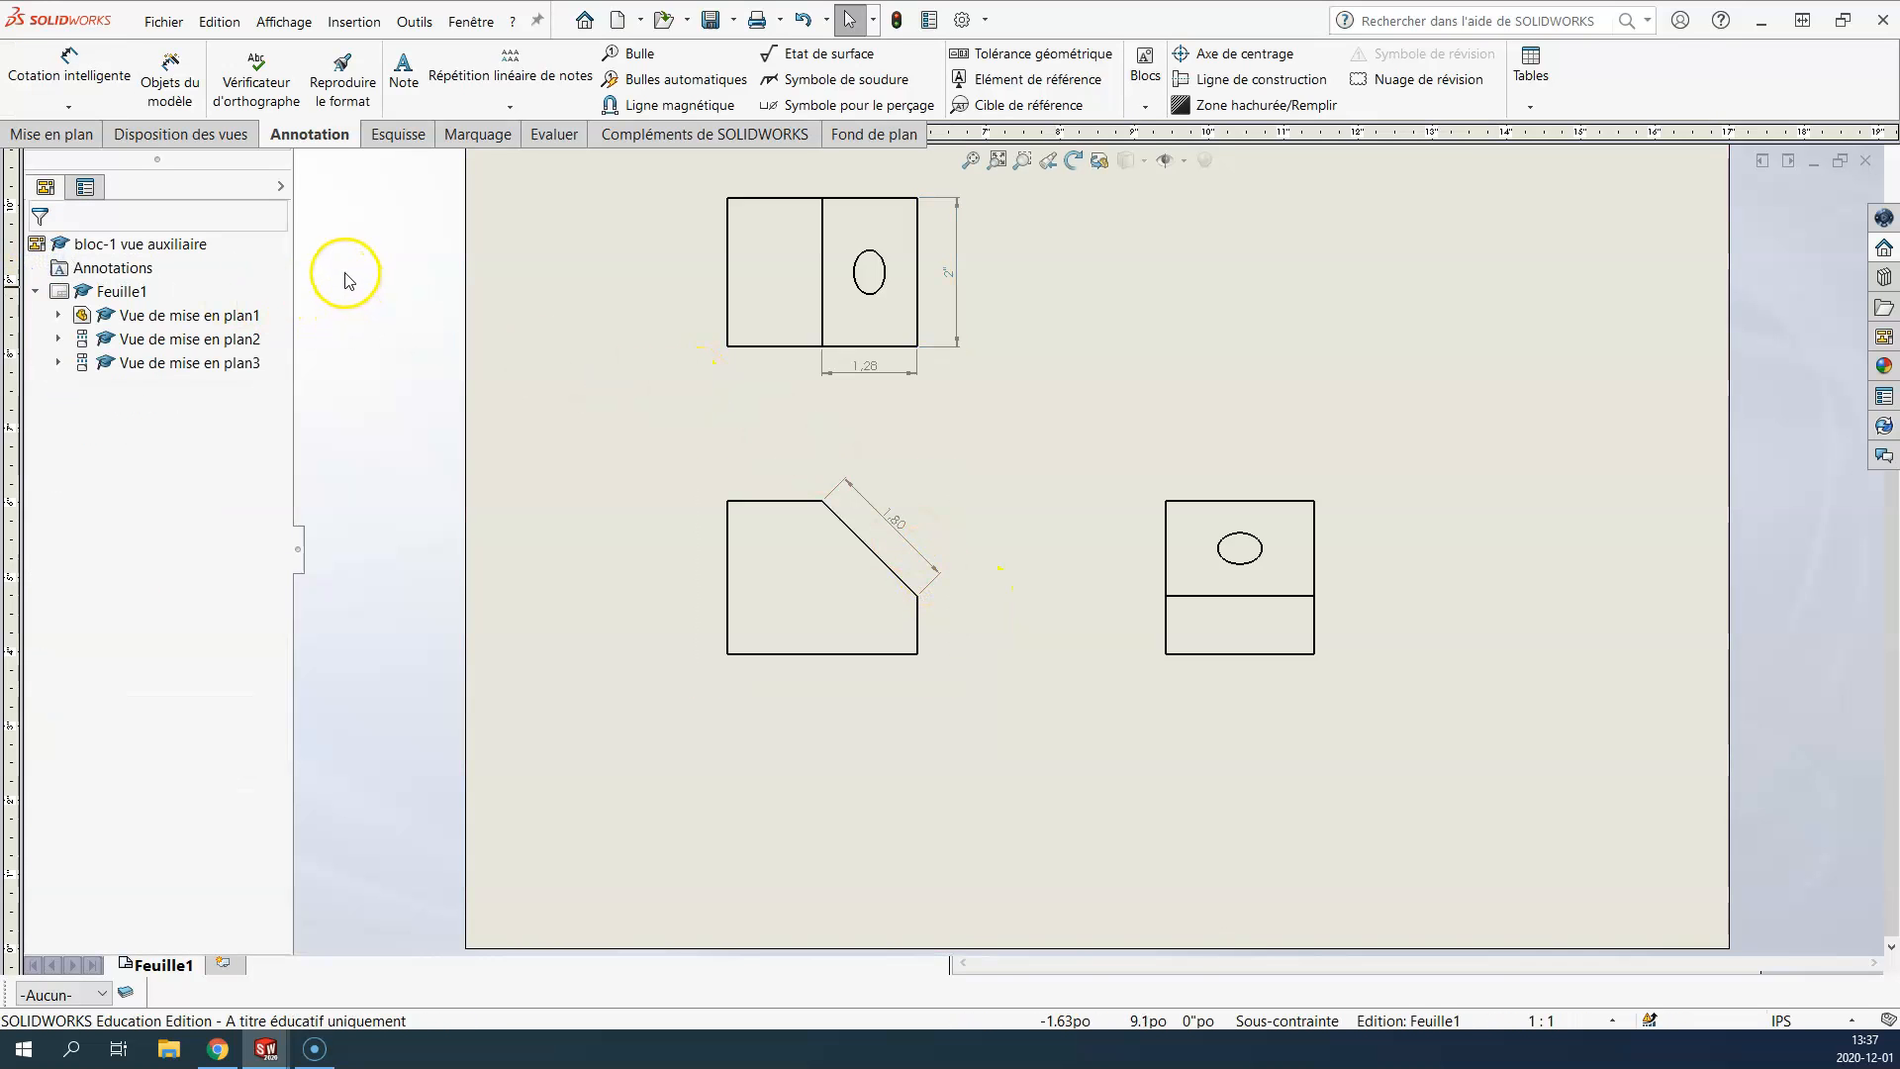
Step: Sketch a line about 2.75 in long outside the front view, running alongside the block's sloped edge
click(396, 134)
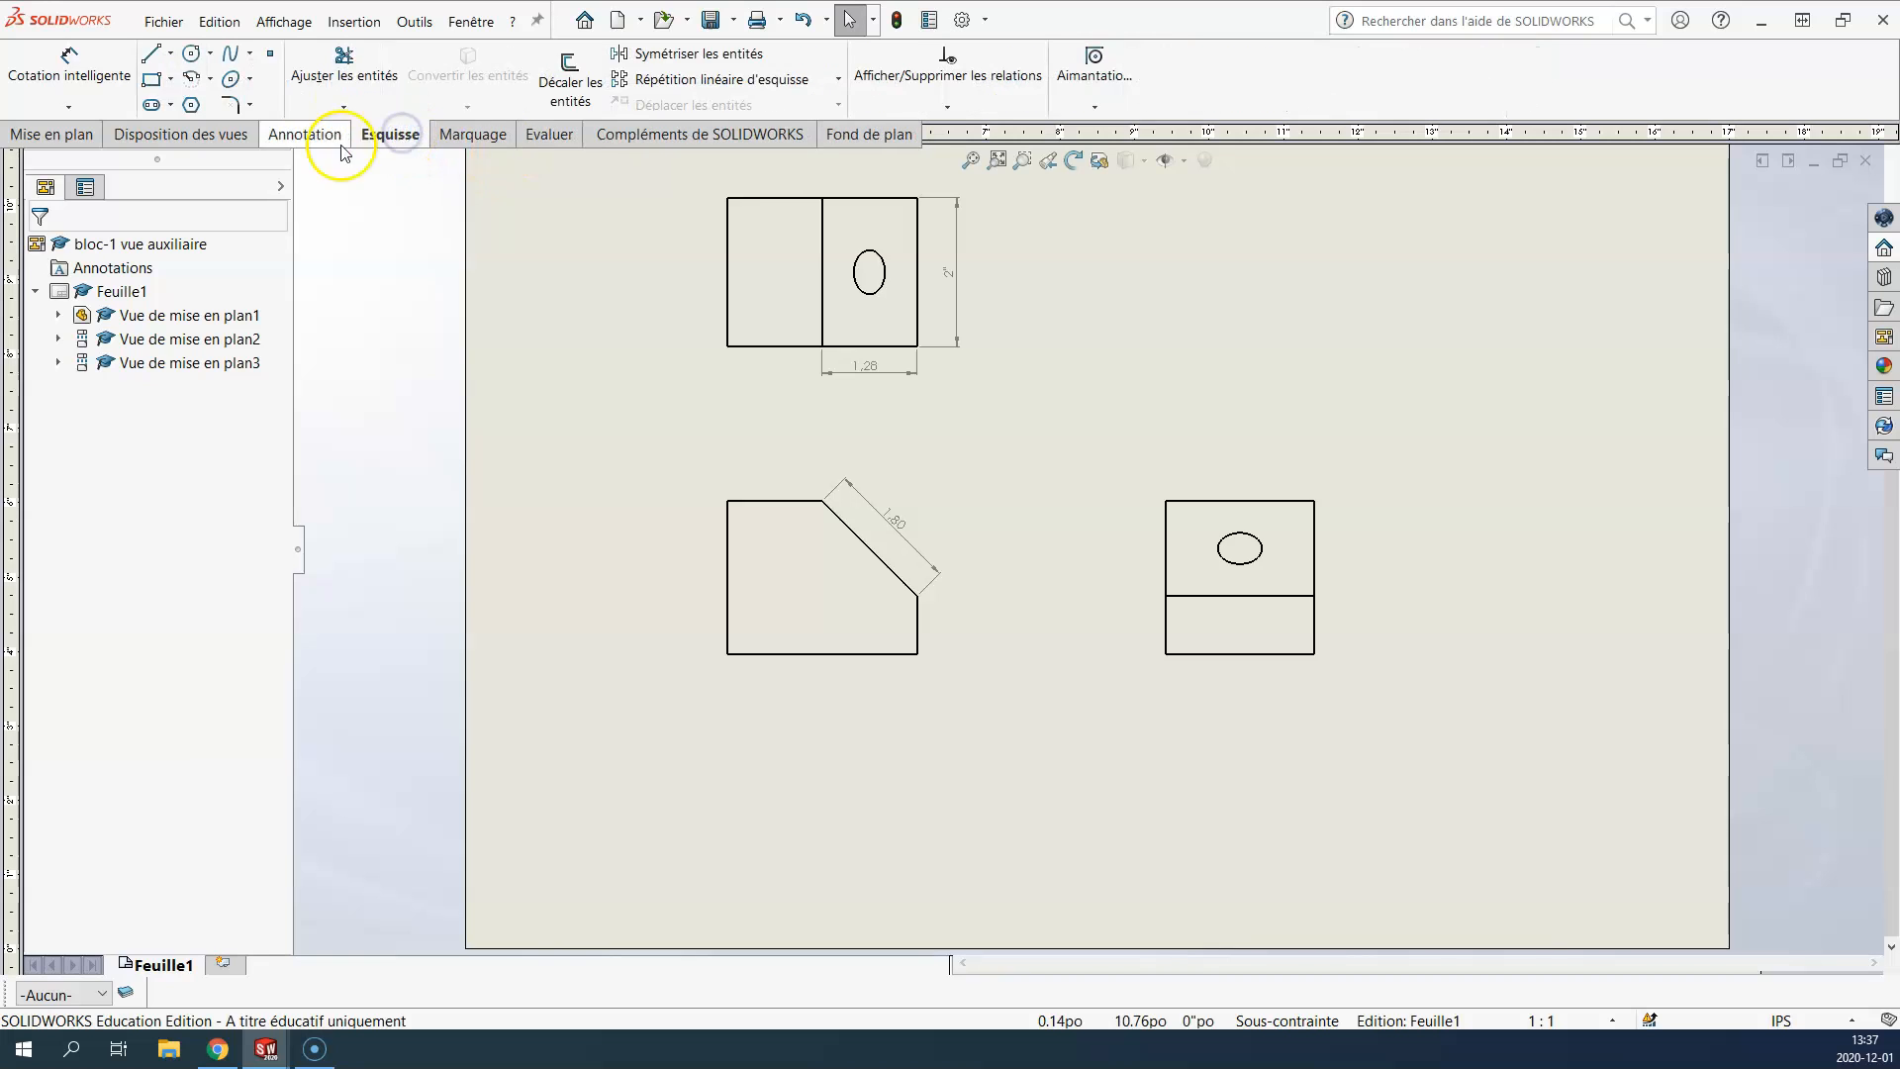
click(210, 53)
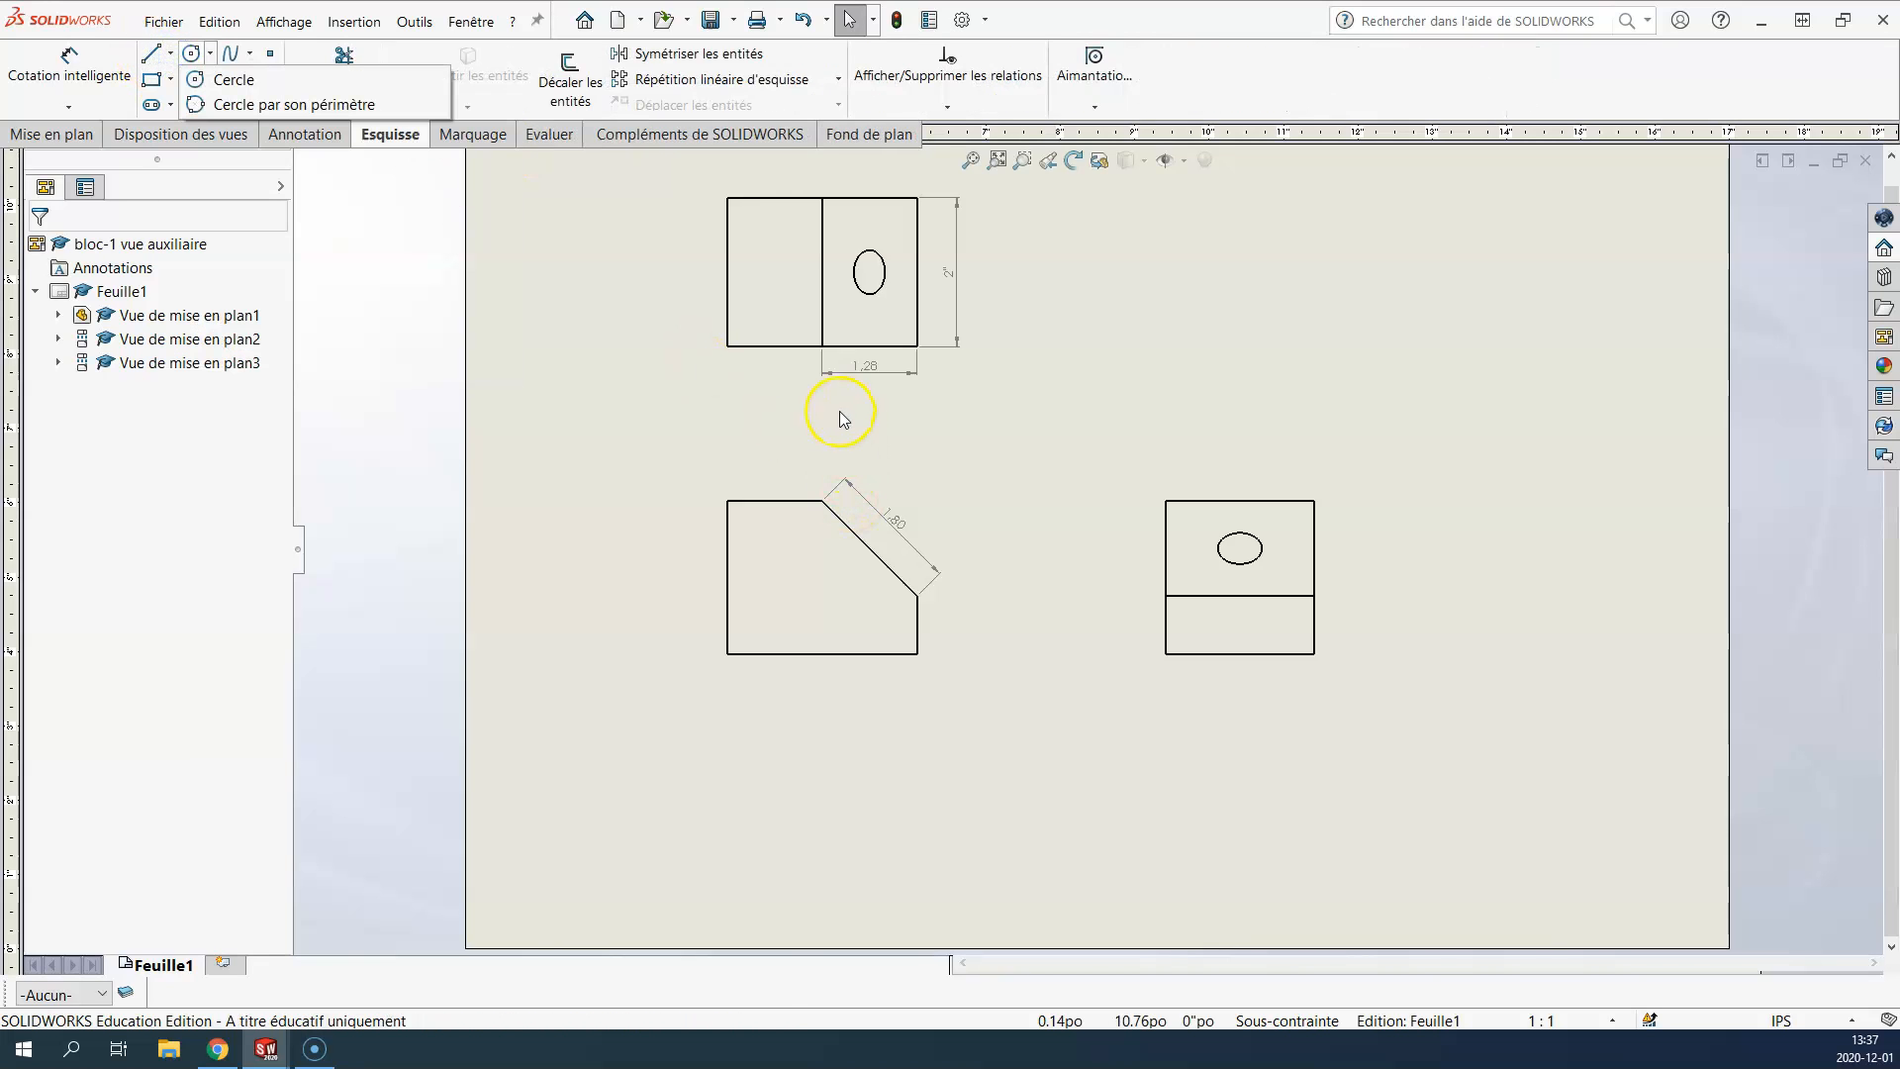
click(170, 53)
click(203, 78)
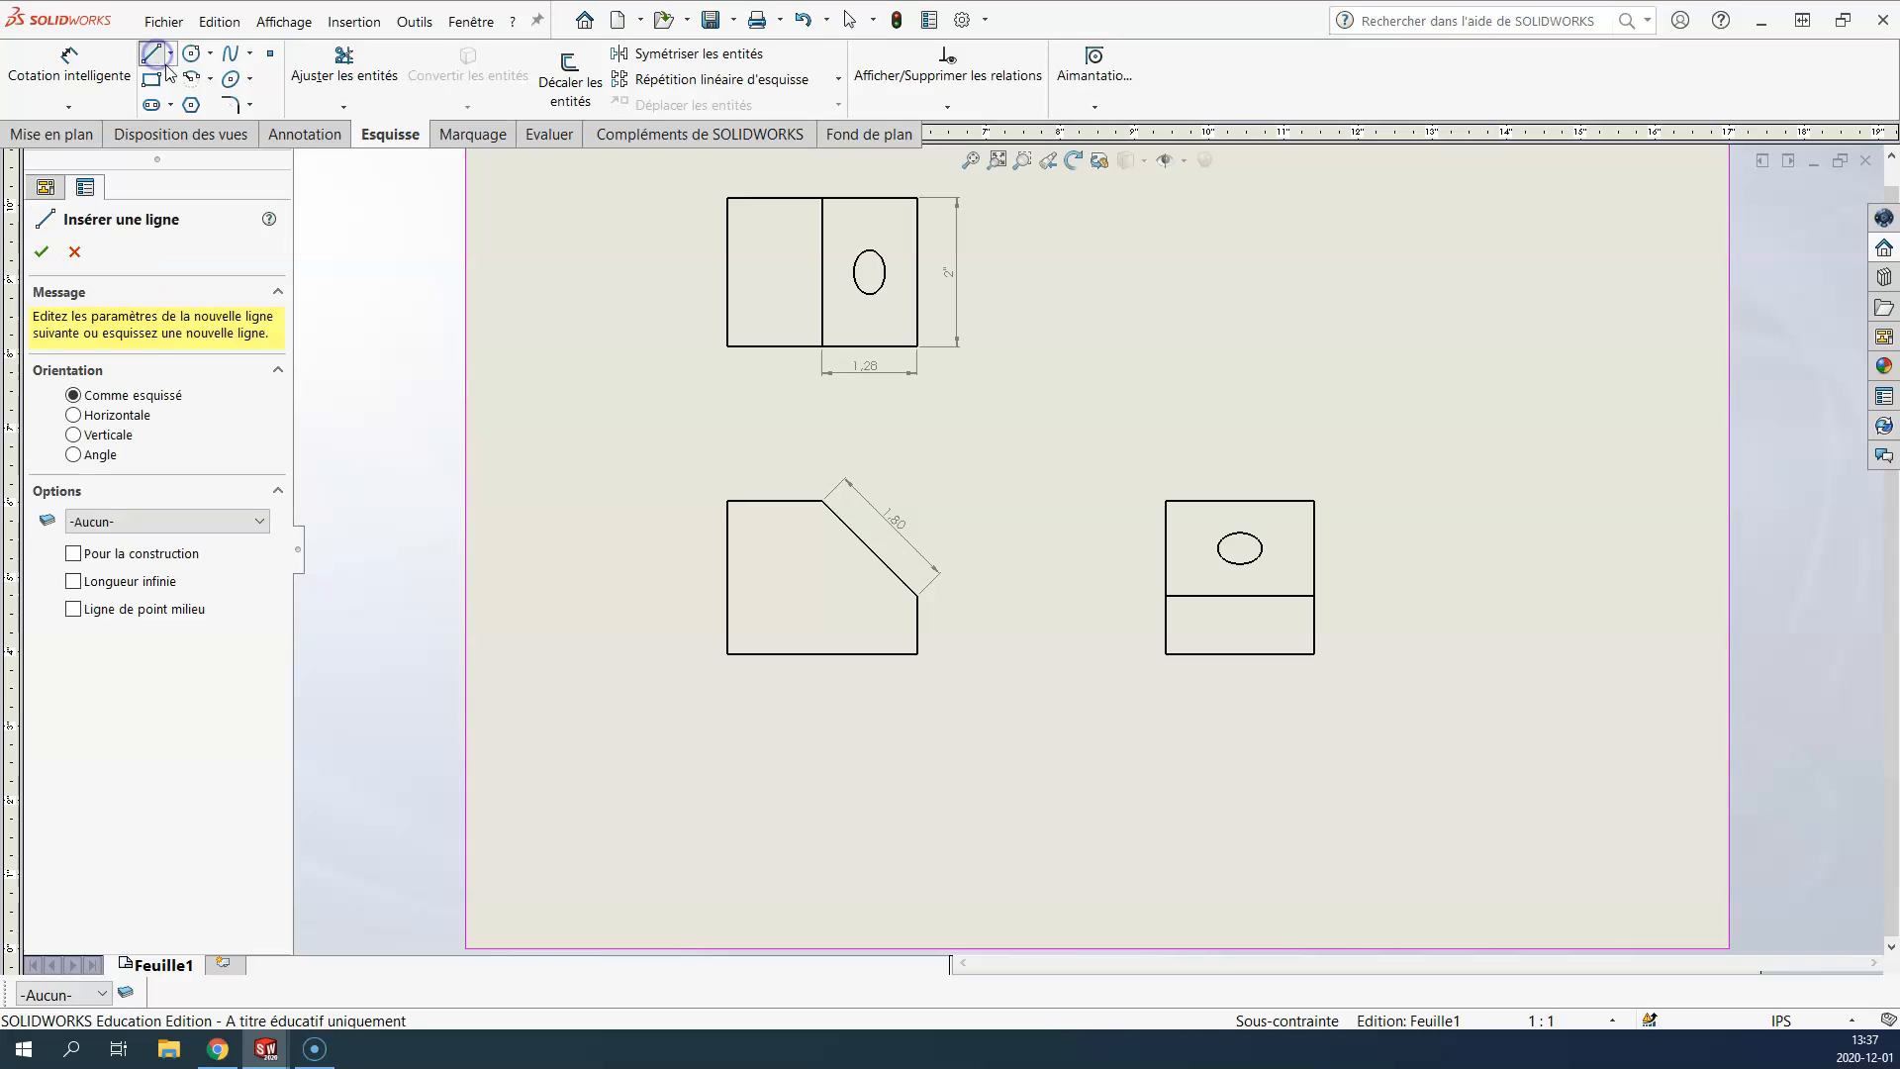
click(844, 433)
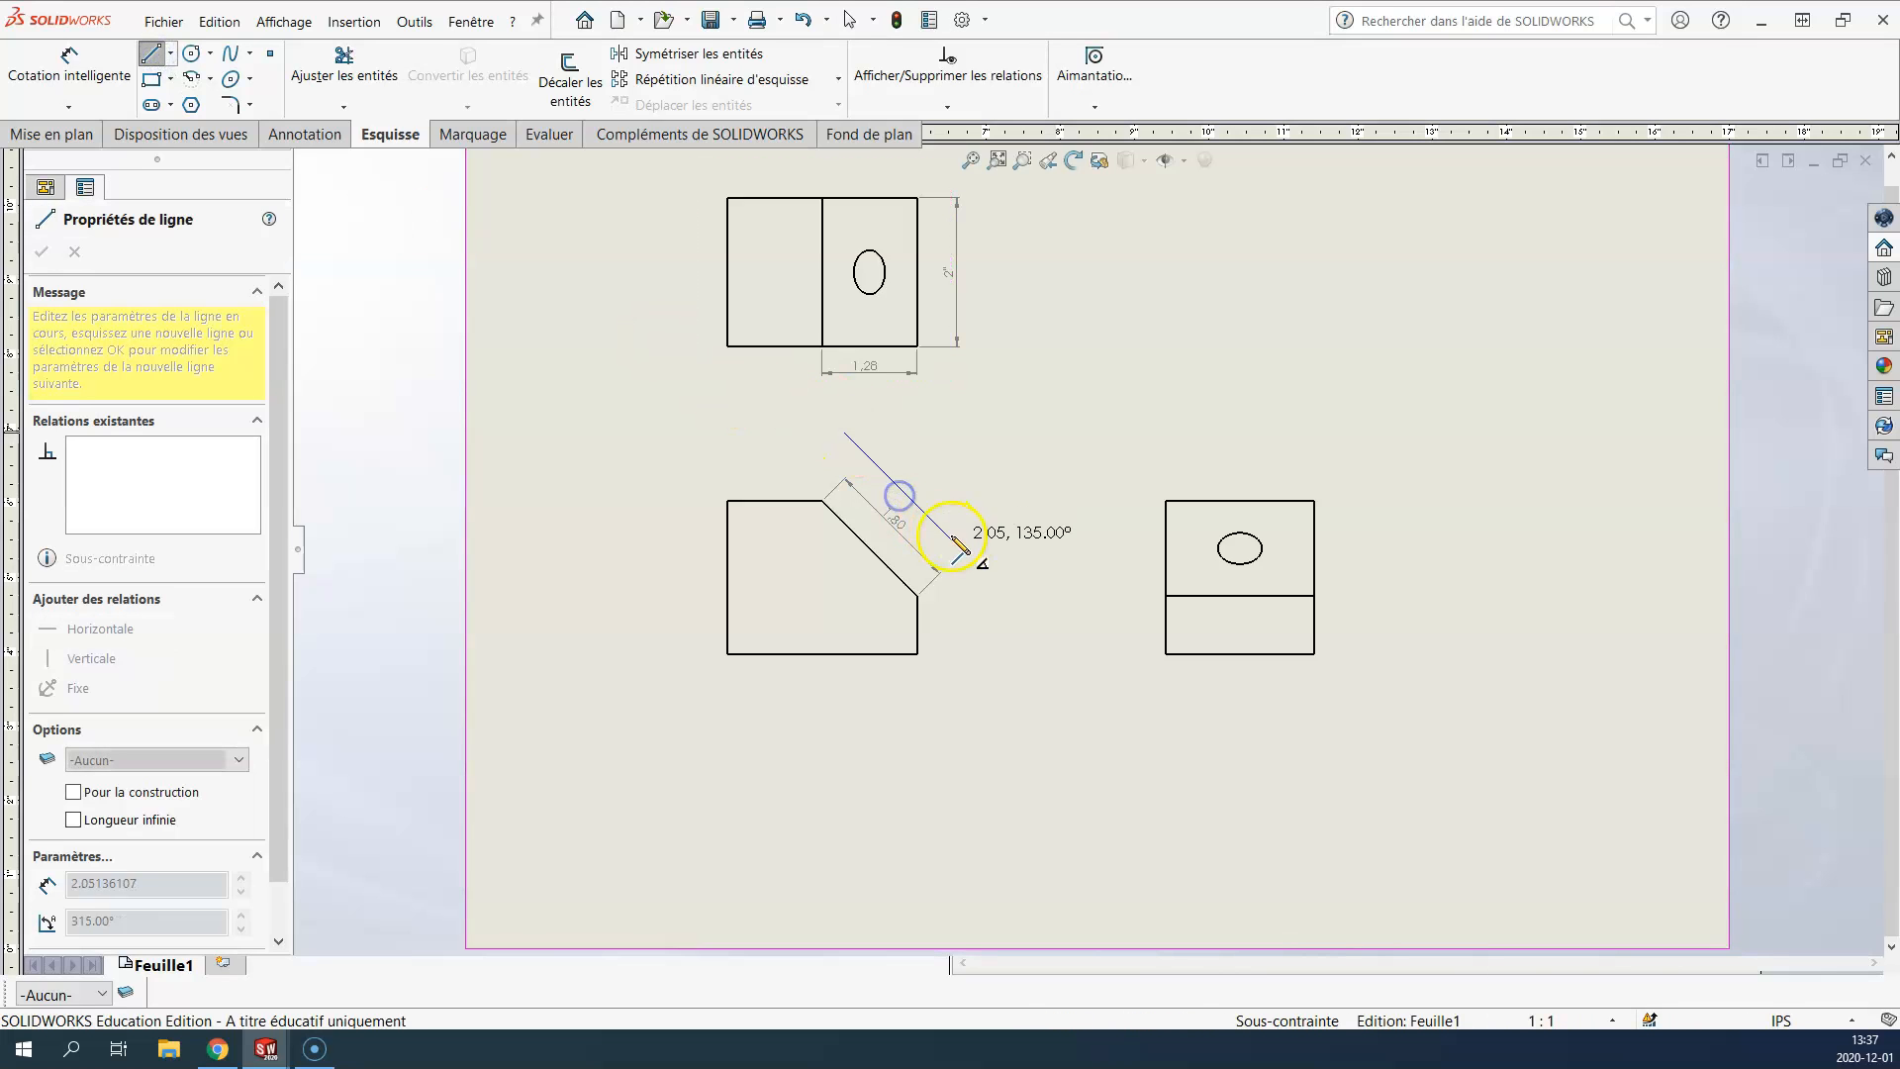
click(988, 580)
double_click(1065, 504)
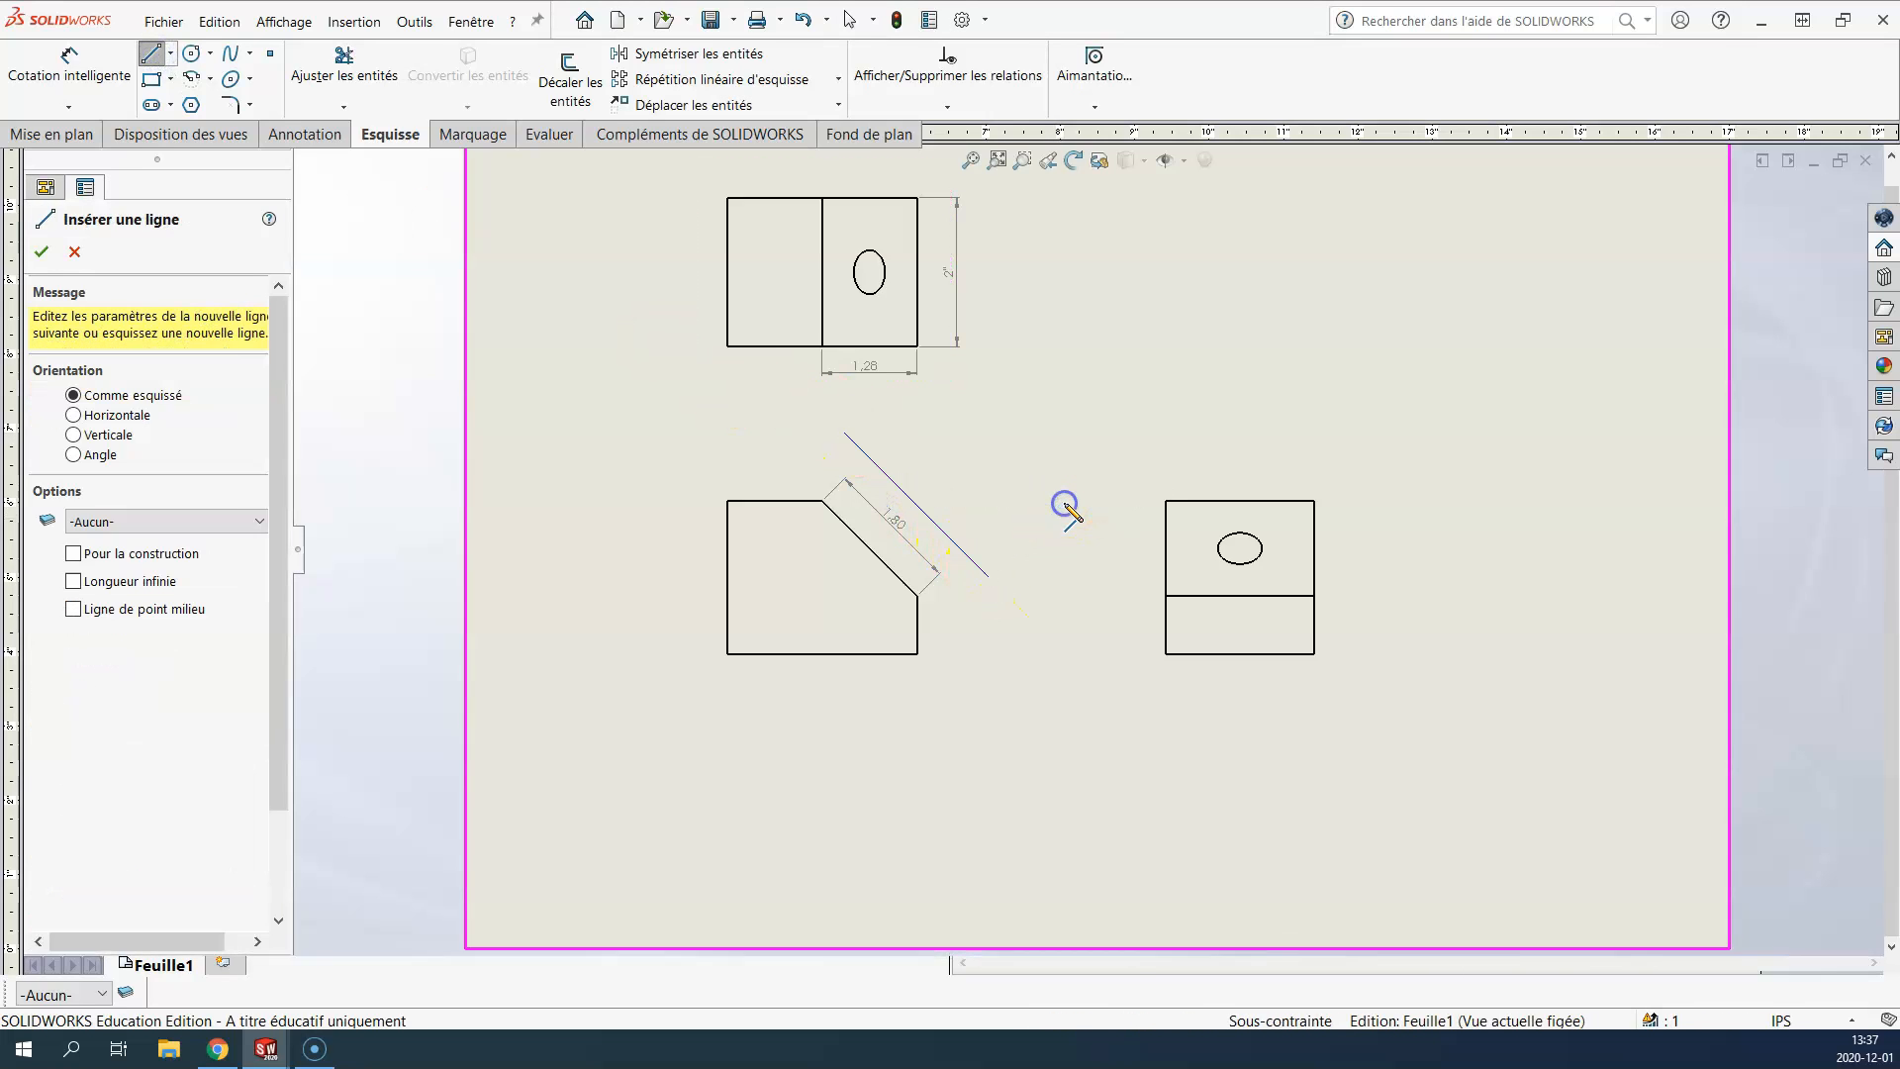
key(Escape)
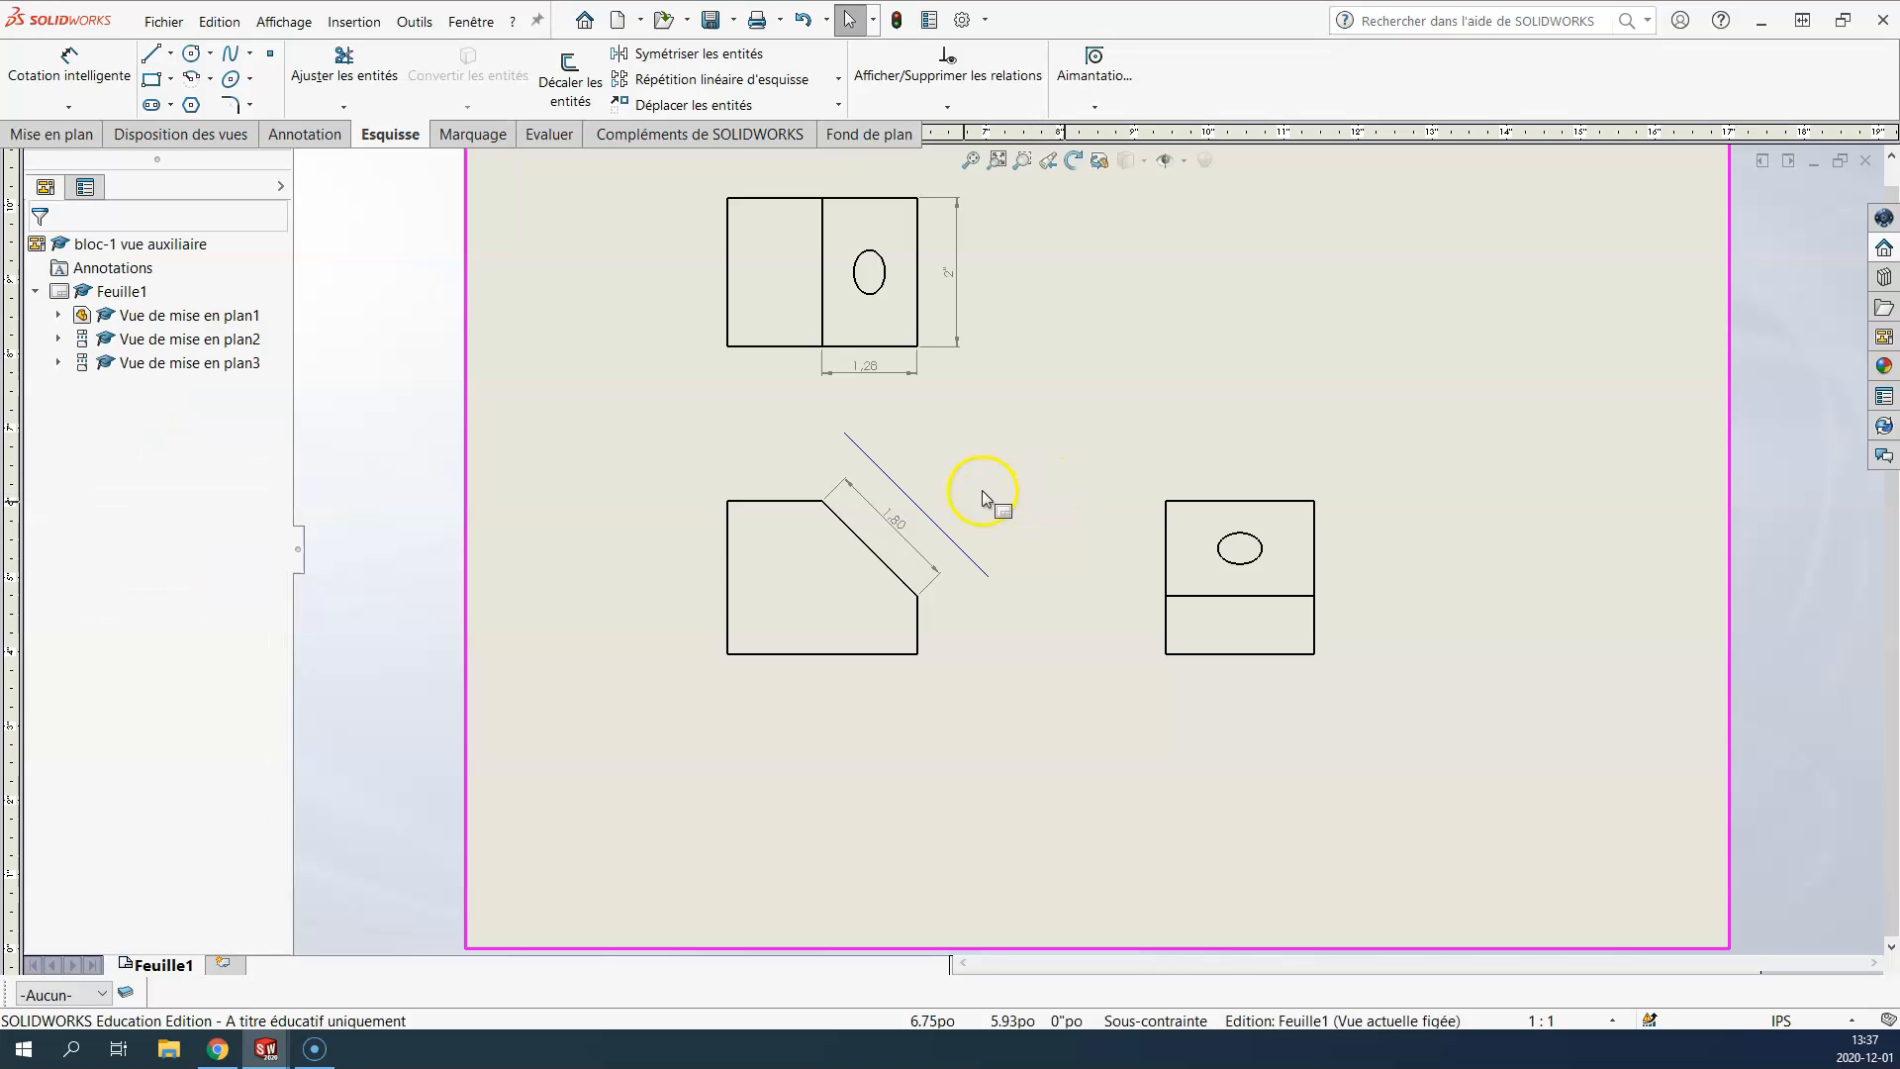
Step: Make the sketched oblique line parallel to the front view's sloped edge
click(971, 566)
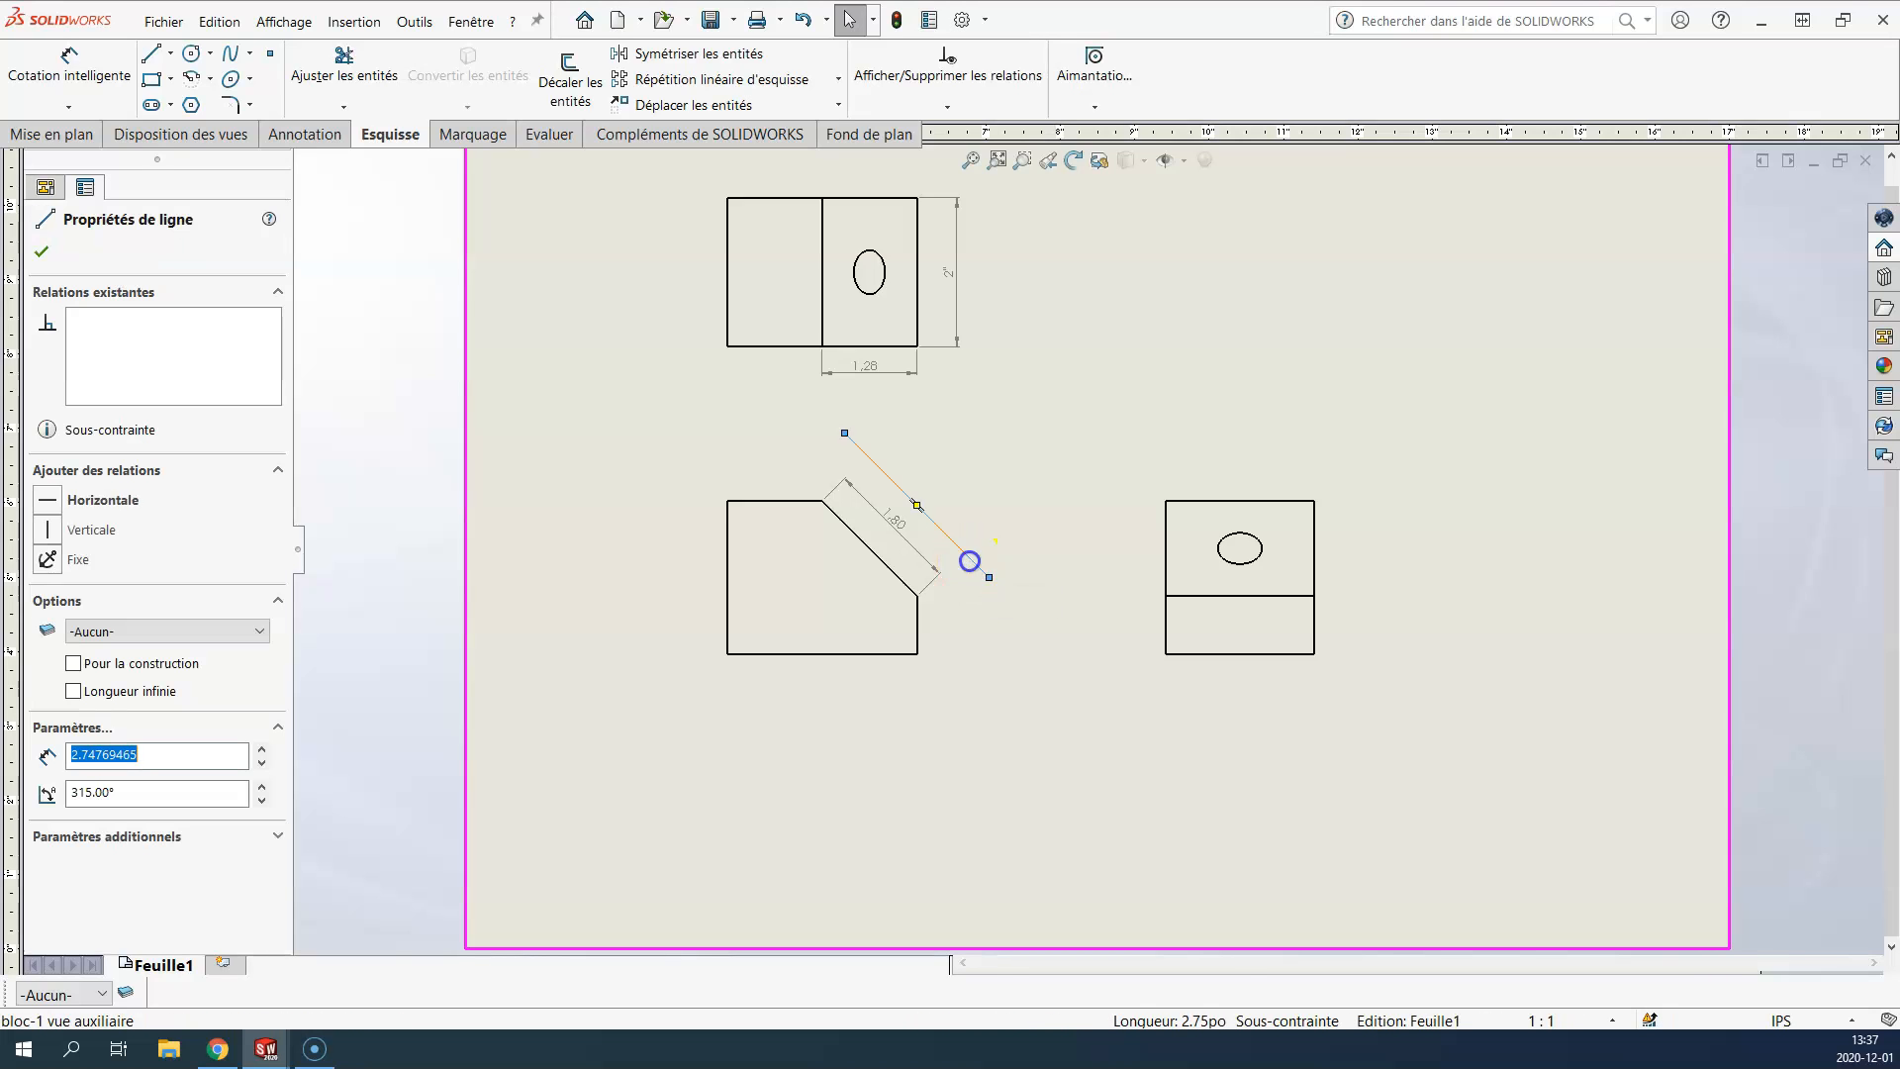
ctrl+click(896, 582)
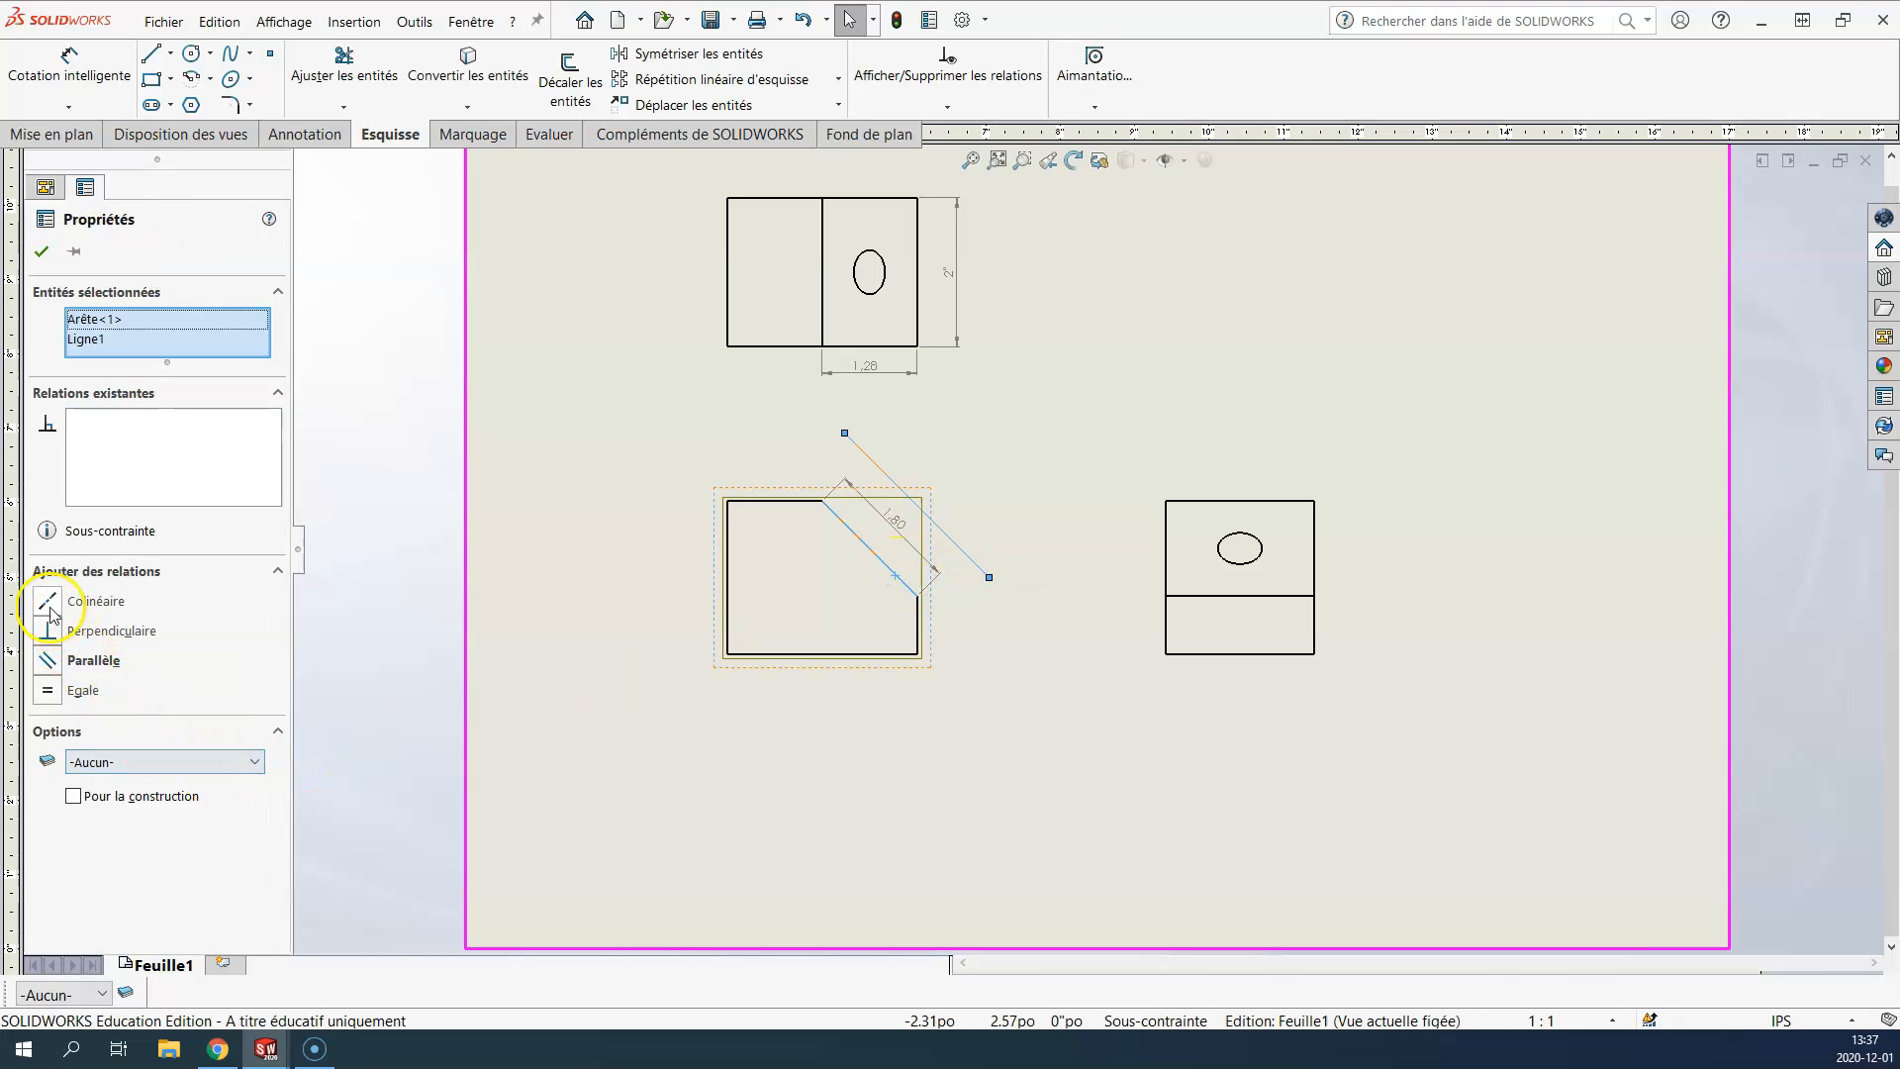
click(46, 660)
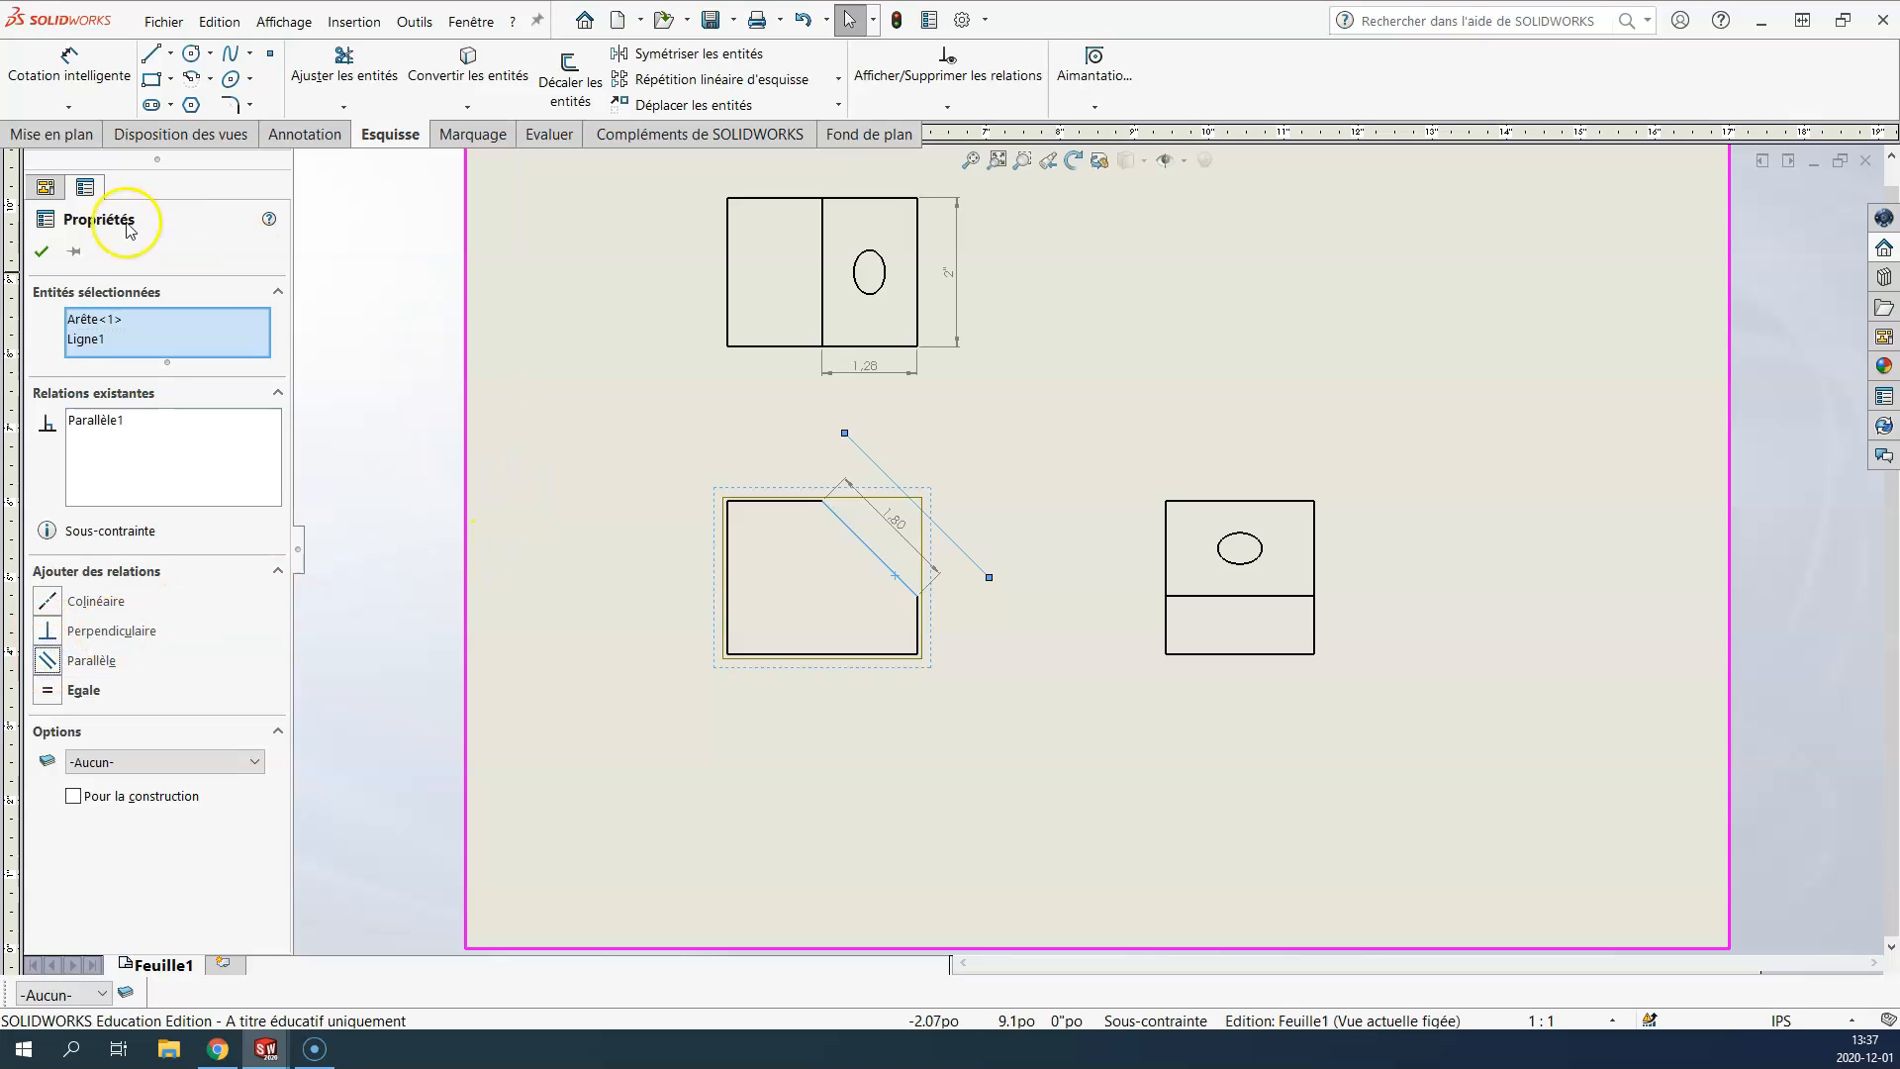
click(42, 254)
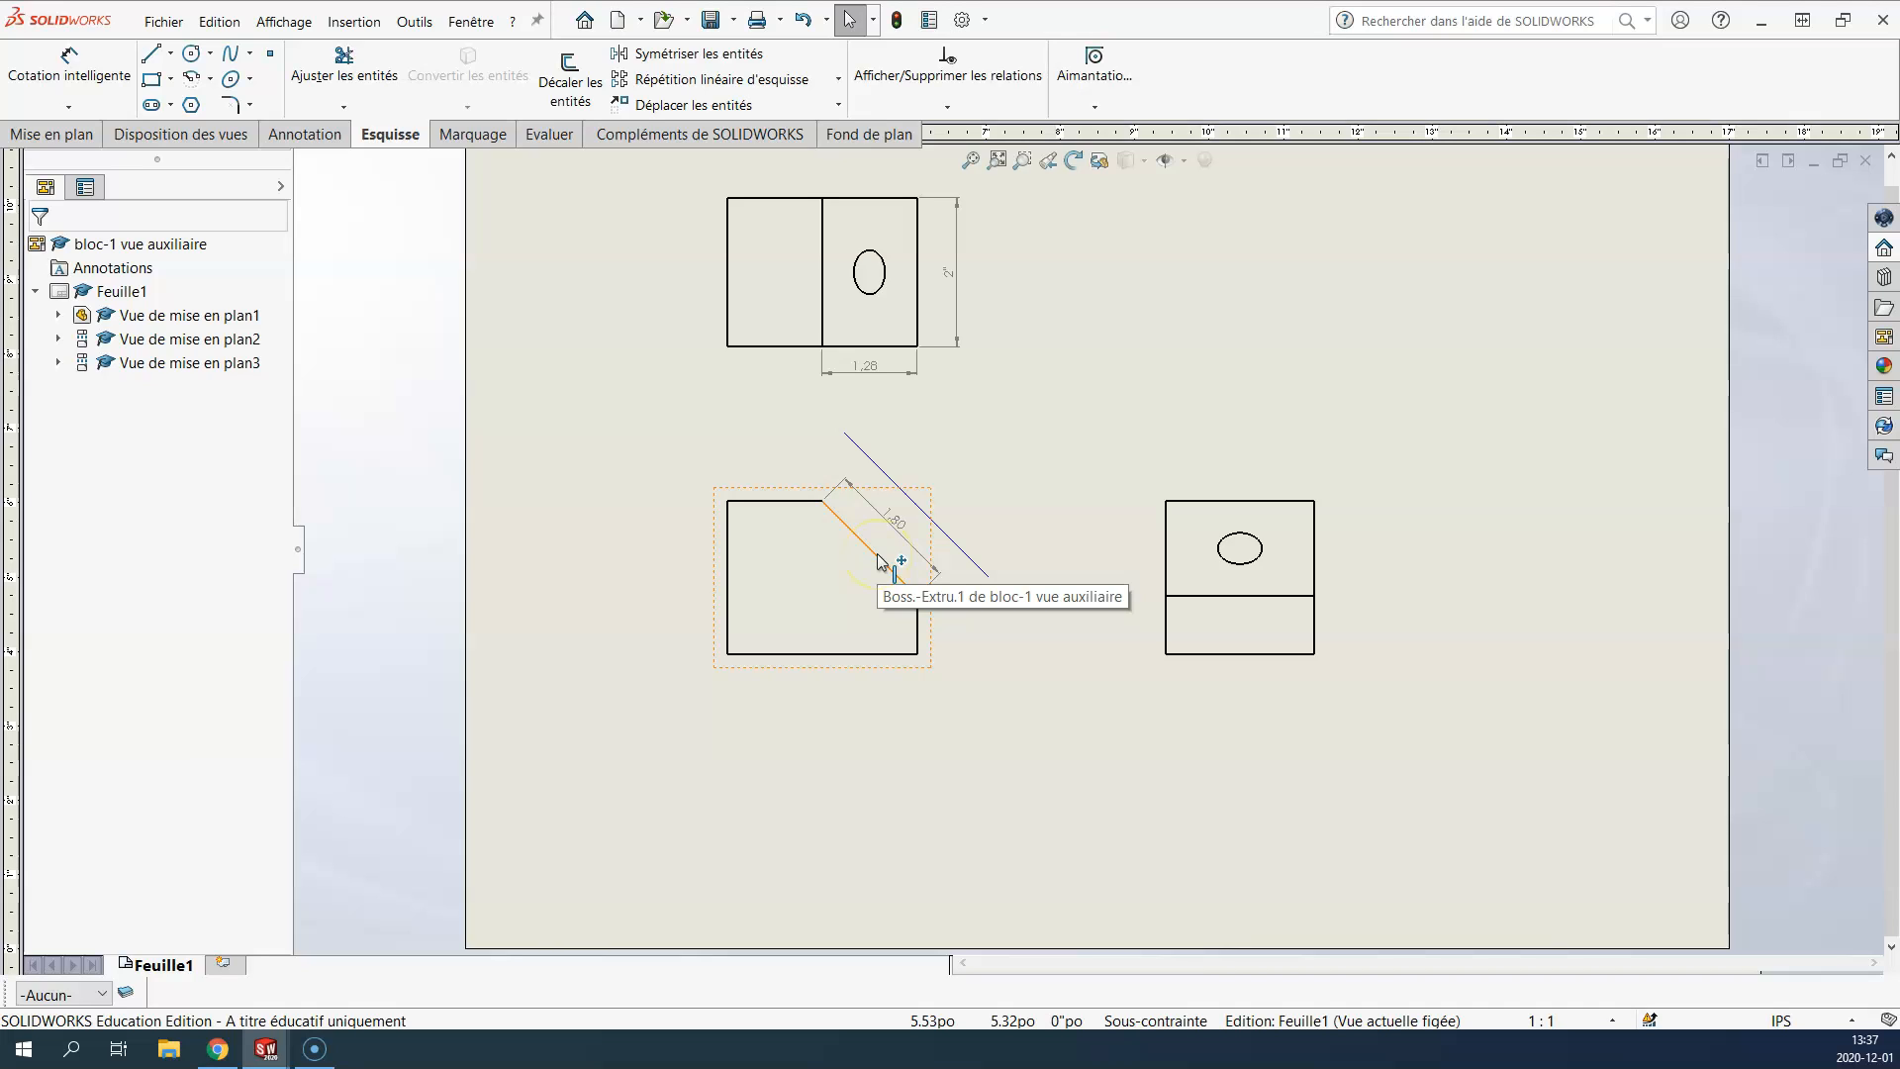
click(989, 455)
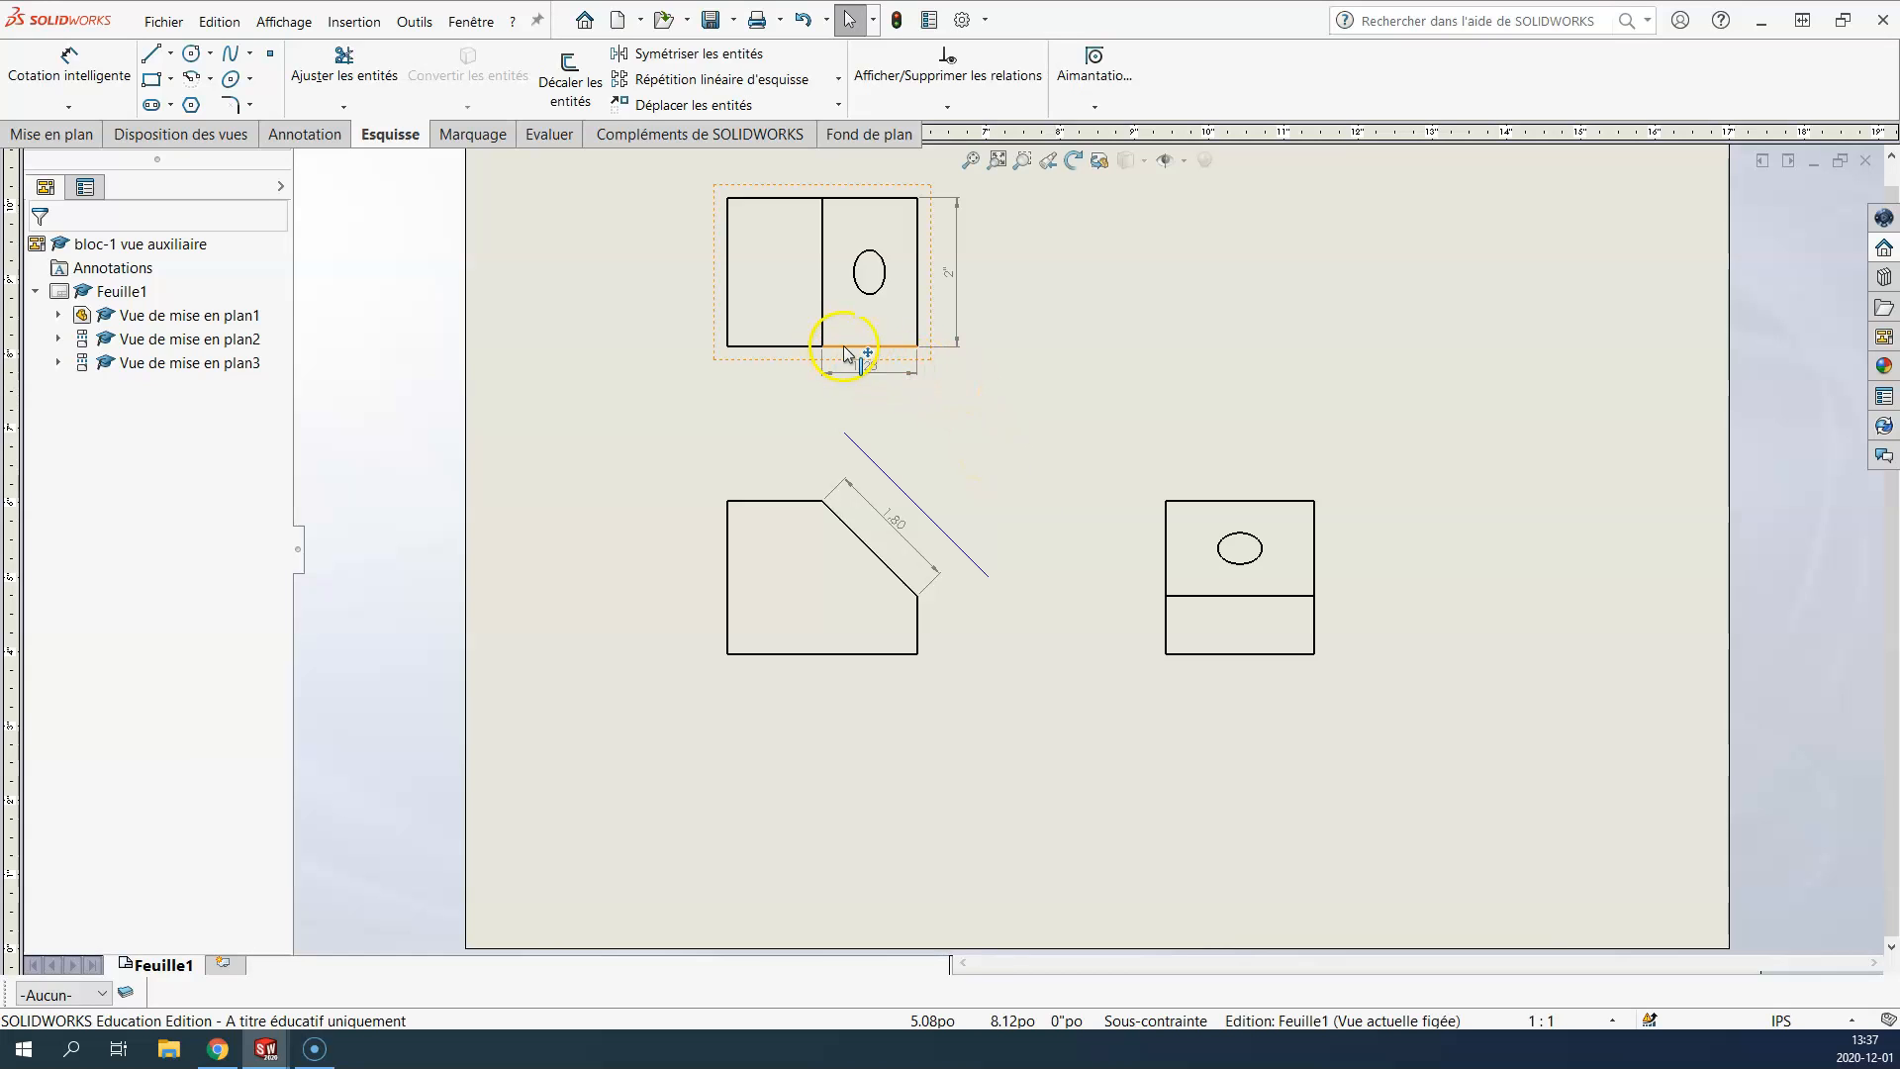
Step: Sketch a horizontal line between the top and front views, extending past both sides of the block
click(152, 53)
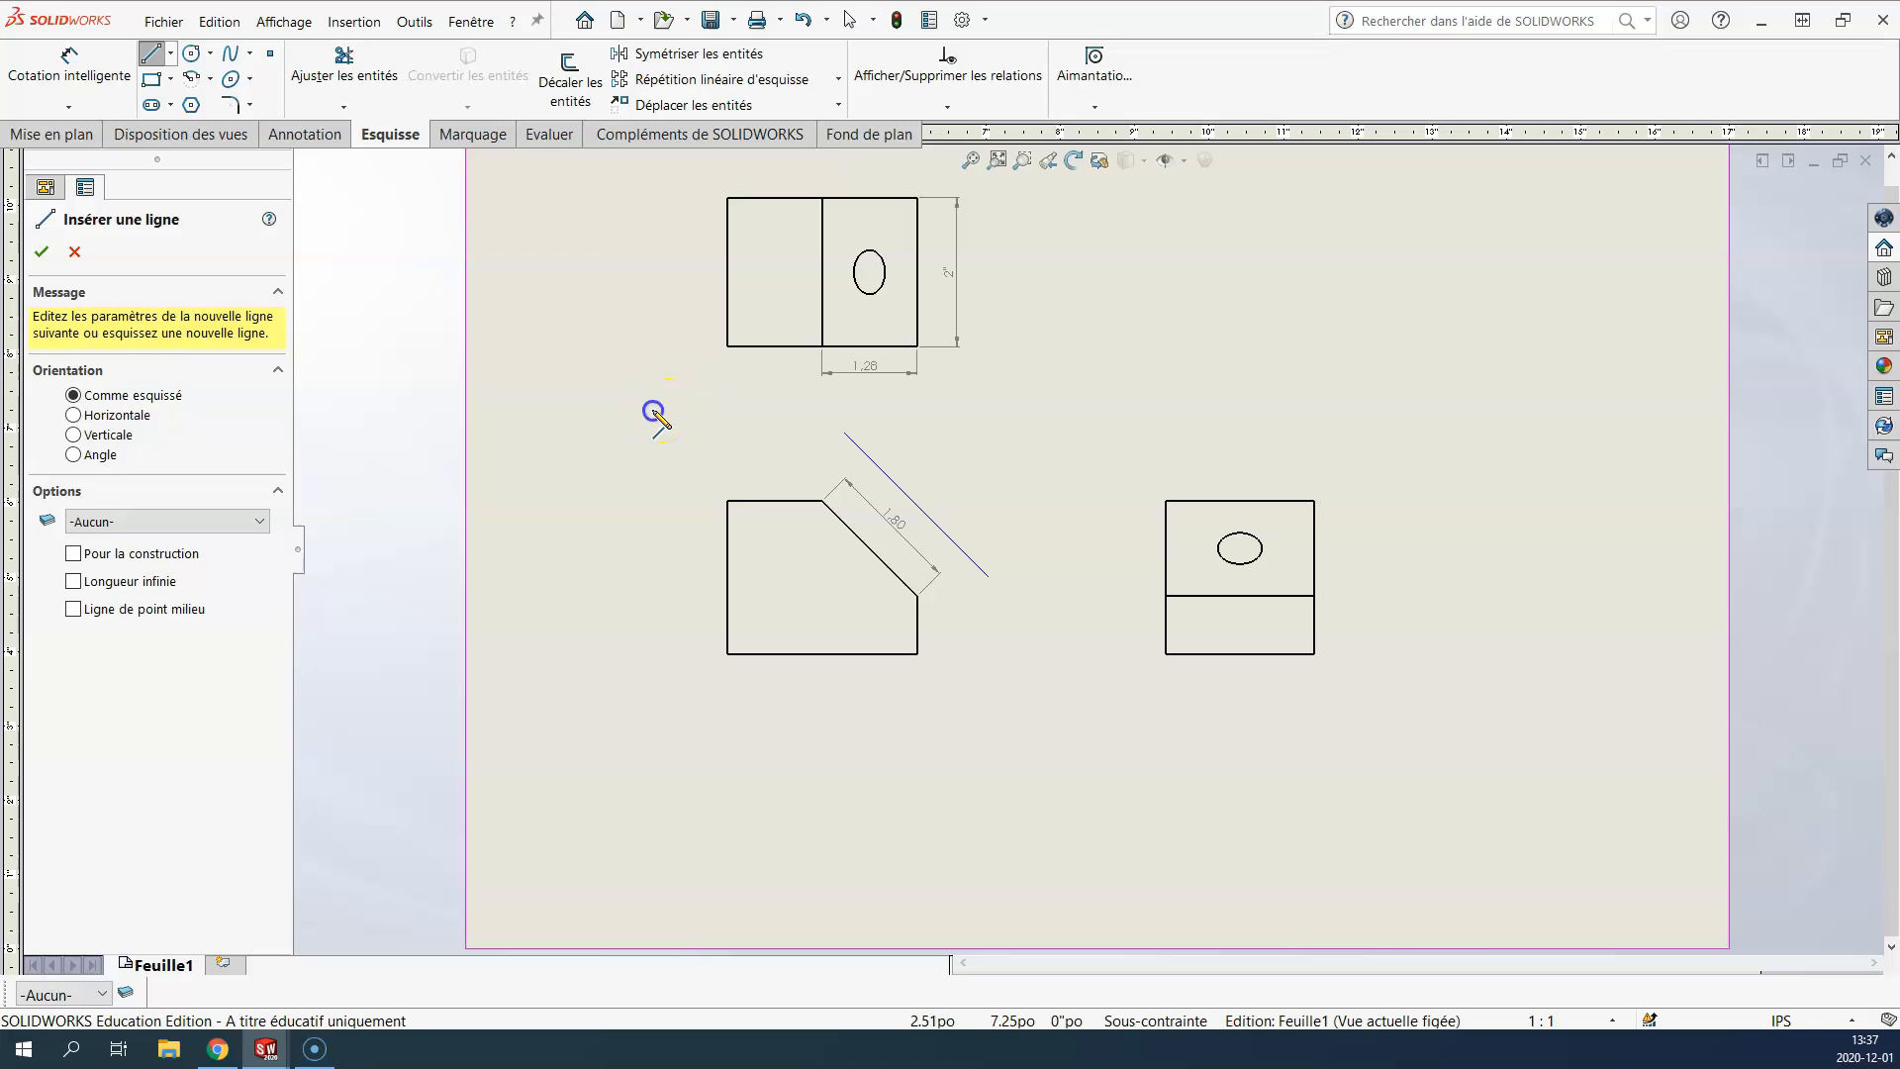
click(652, 410)
click(969, 410)
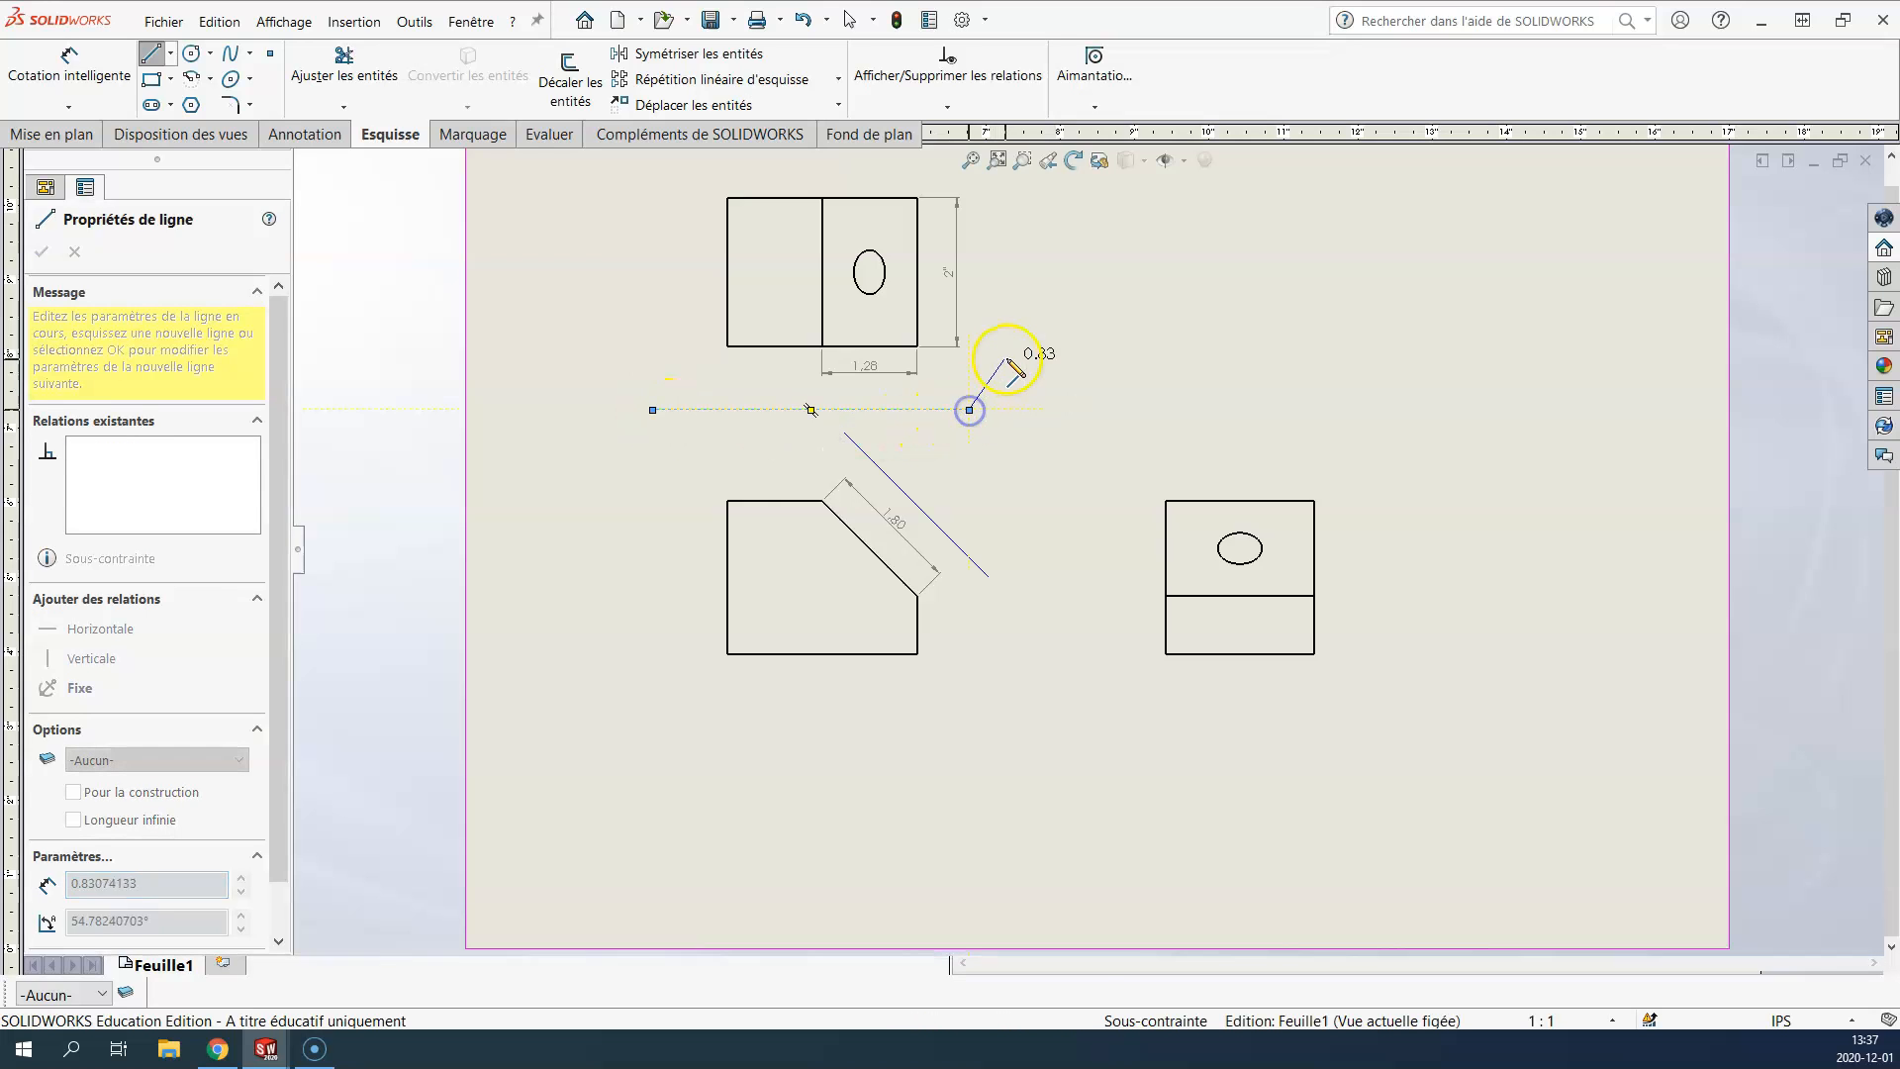
key(Escape)
key(Escape)
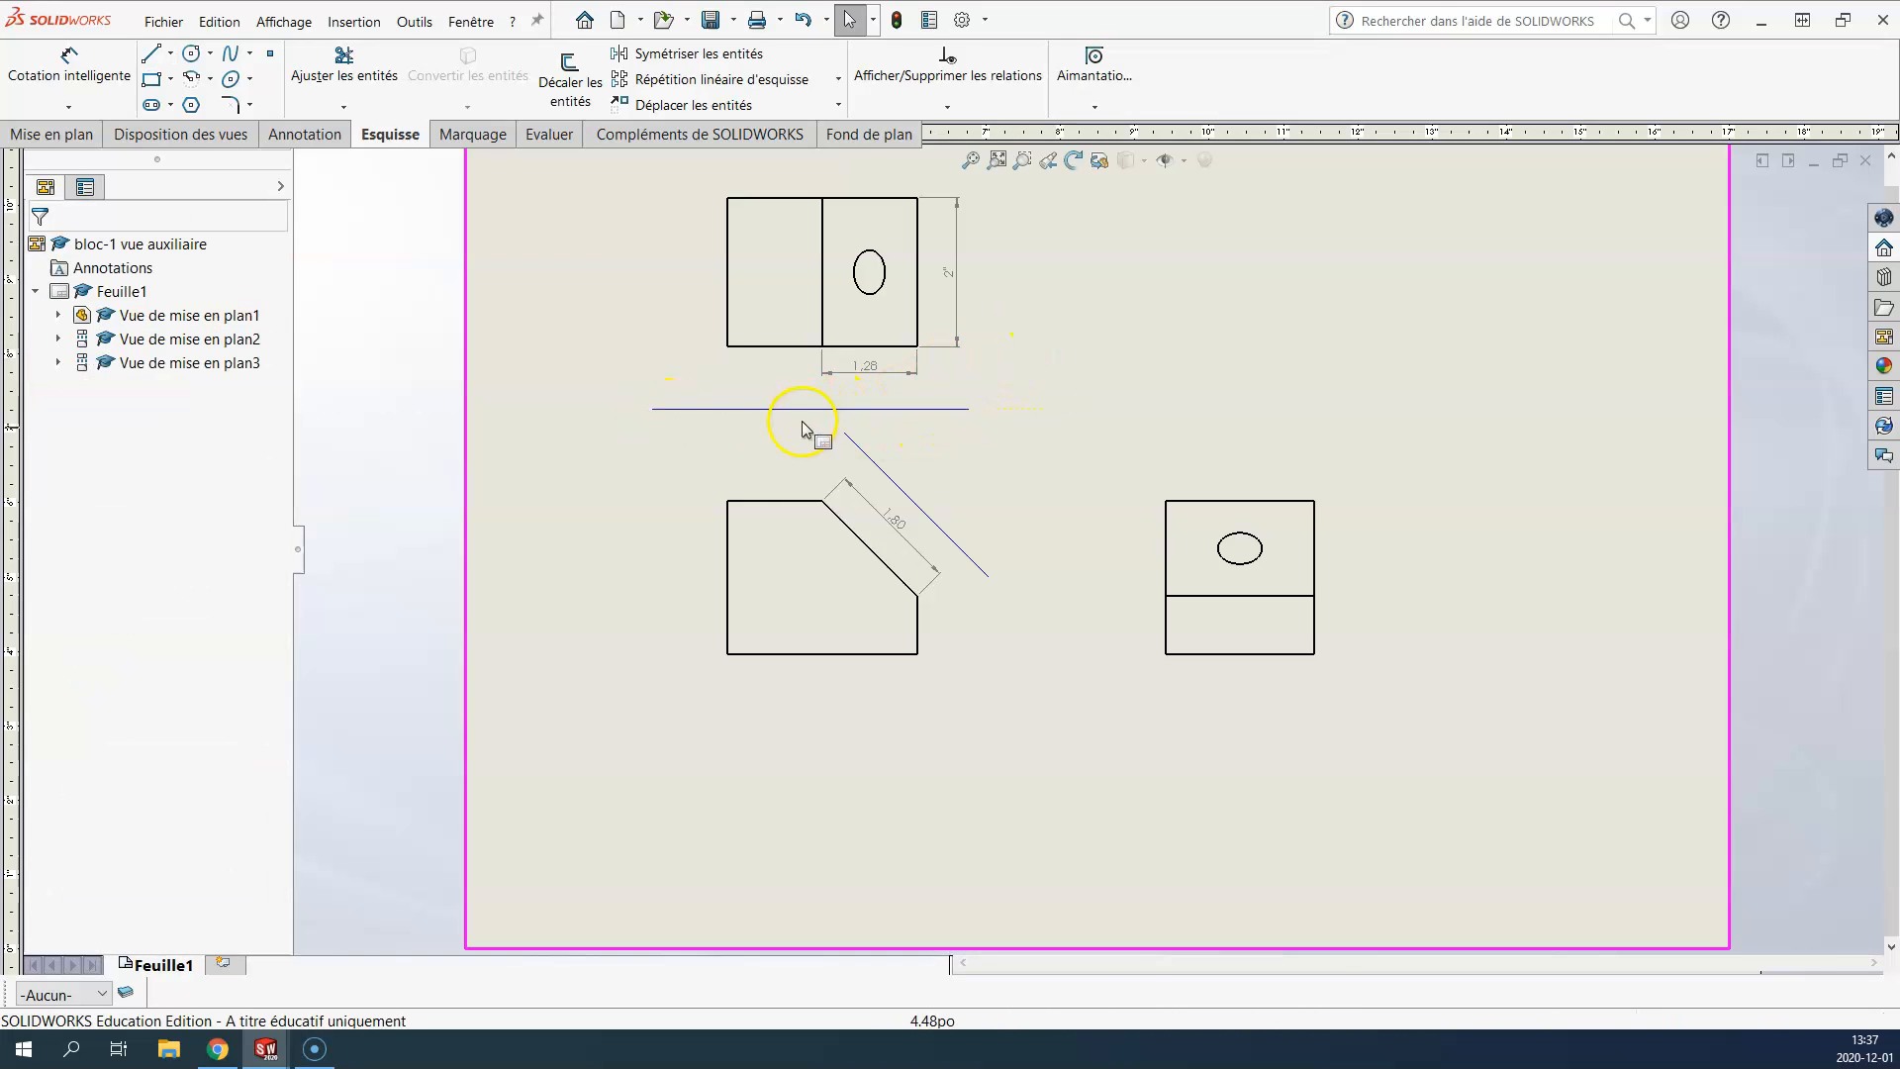
click(796, 372)
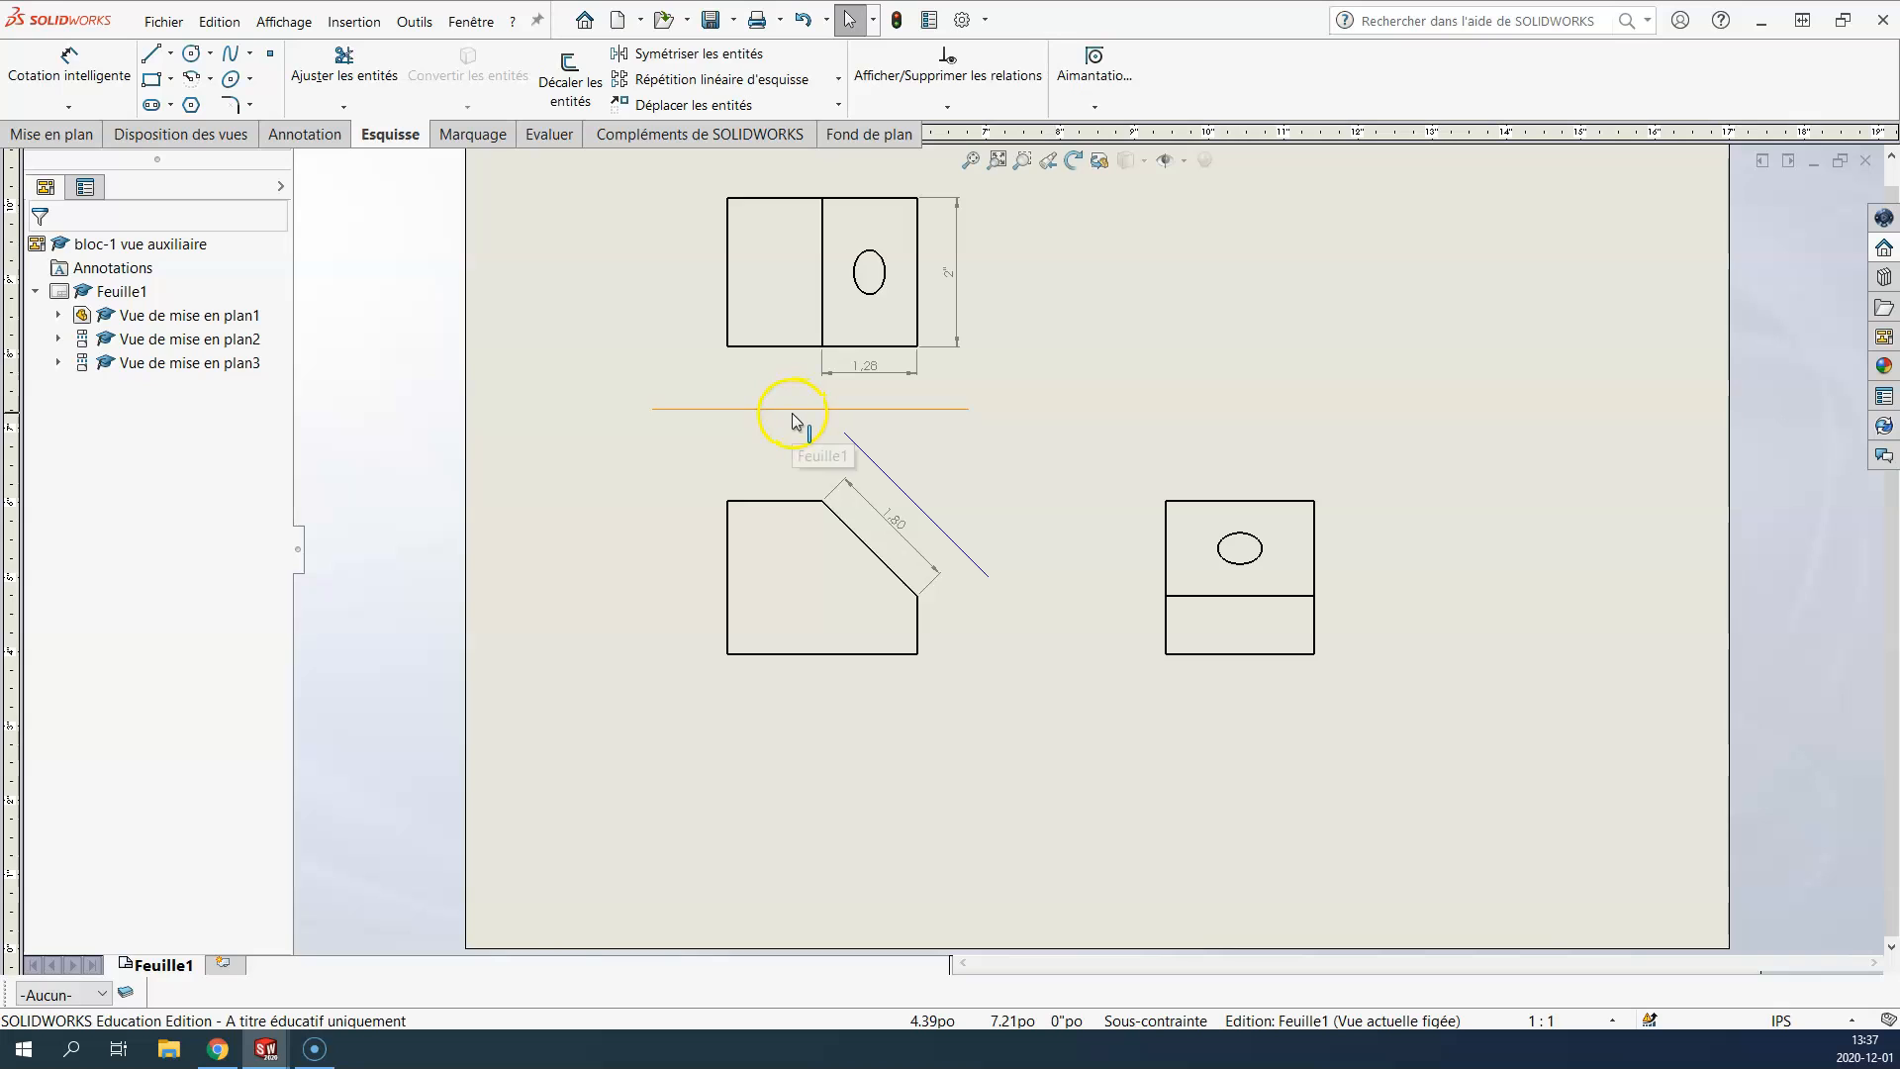
click(773, 408)
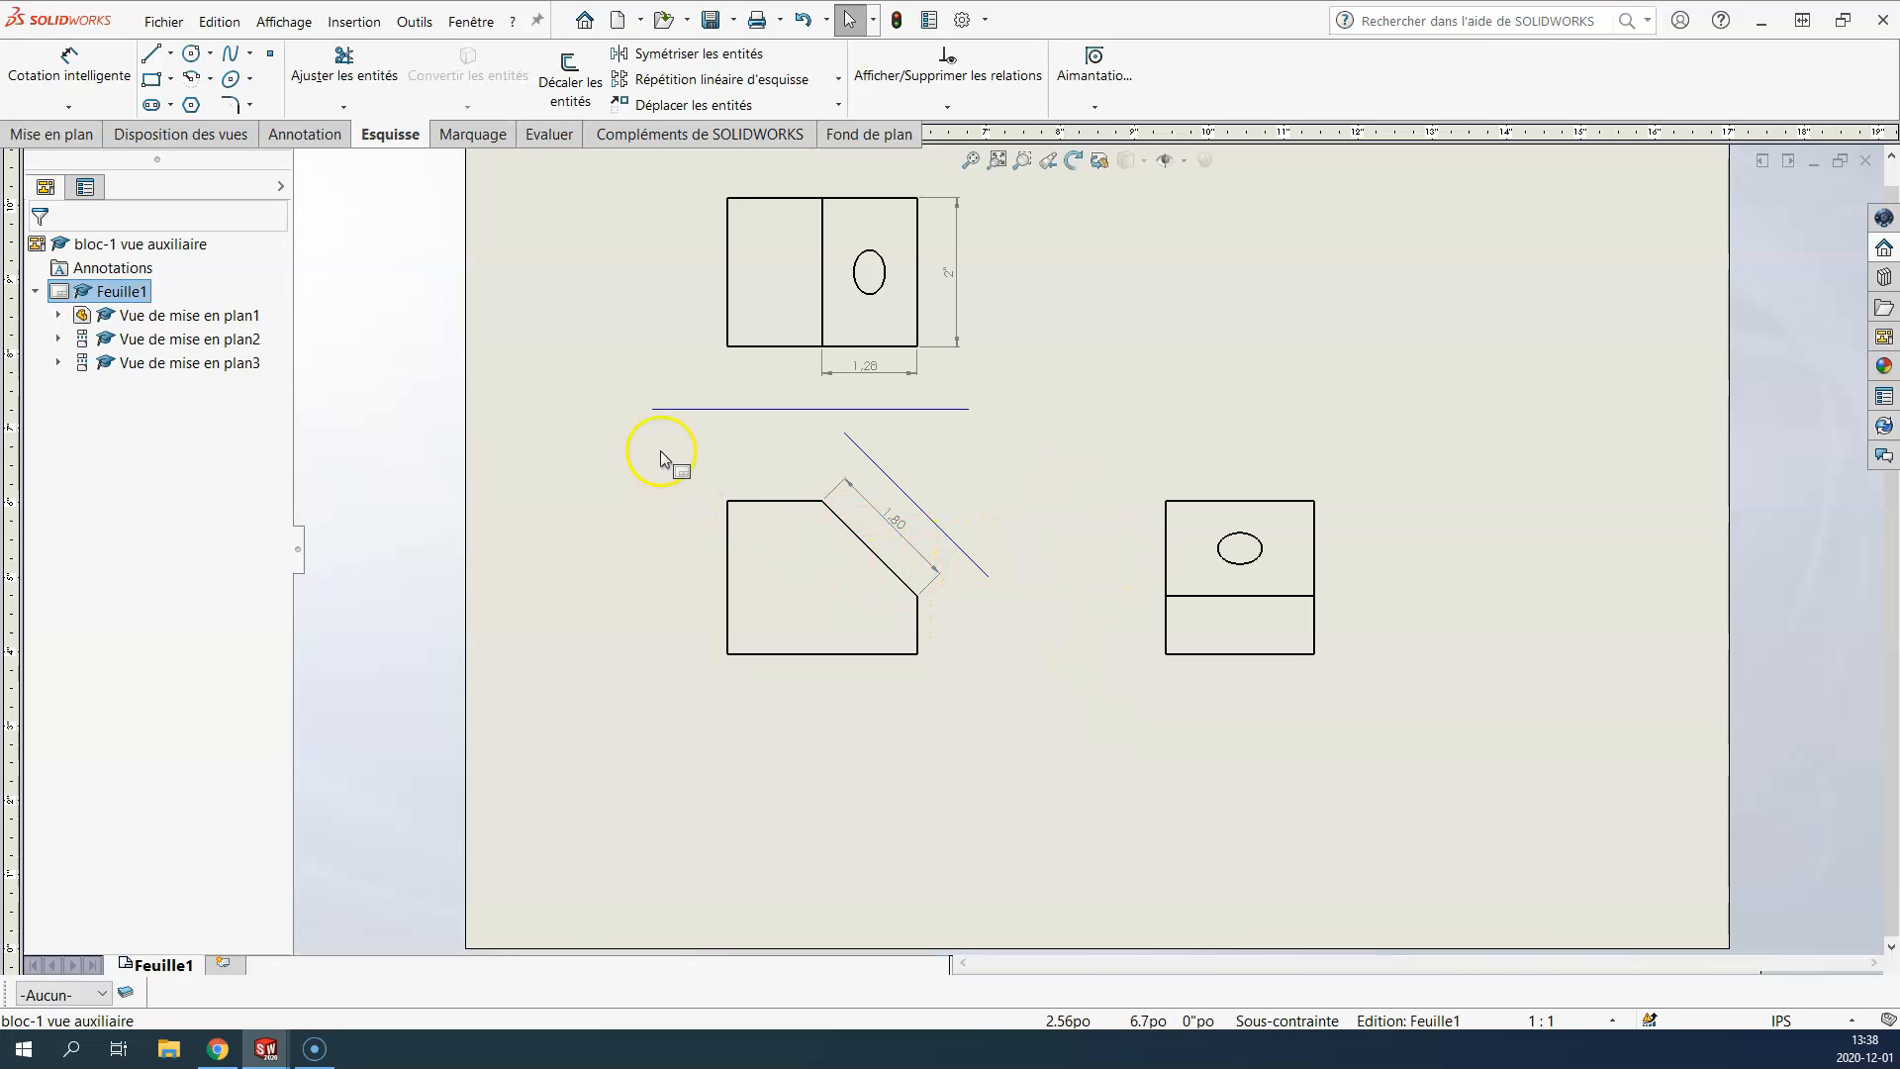
Step: Create an auxiliary view from the front view's sloped edge and place it perpendicular to that edge, beside the top view
click(73, 136)
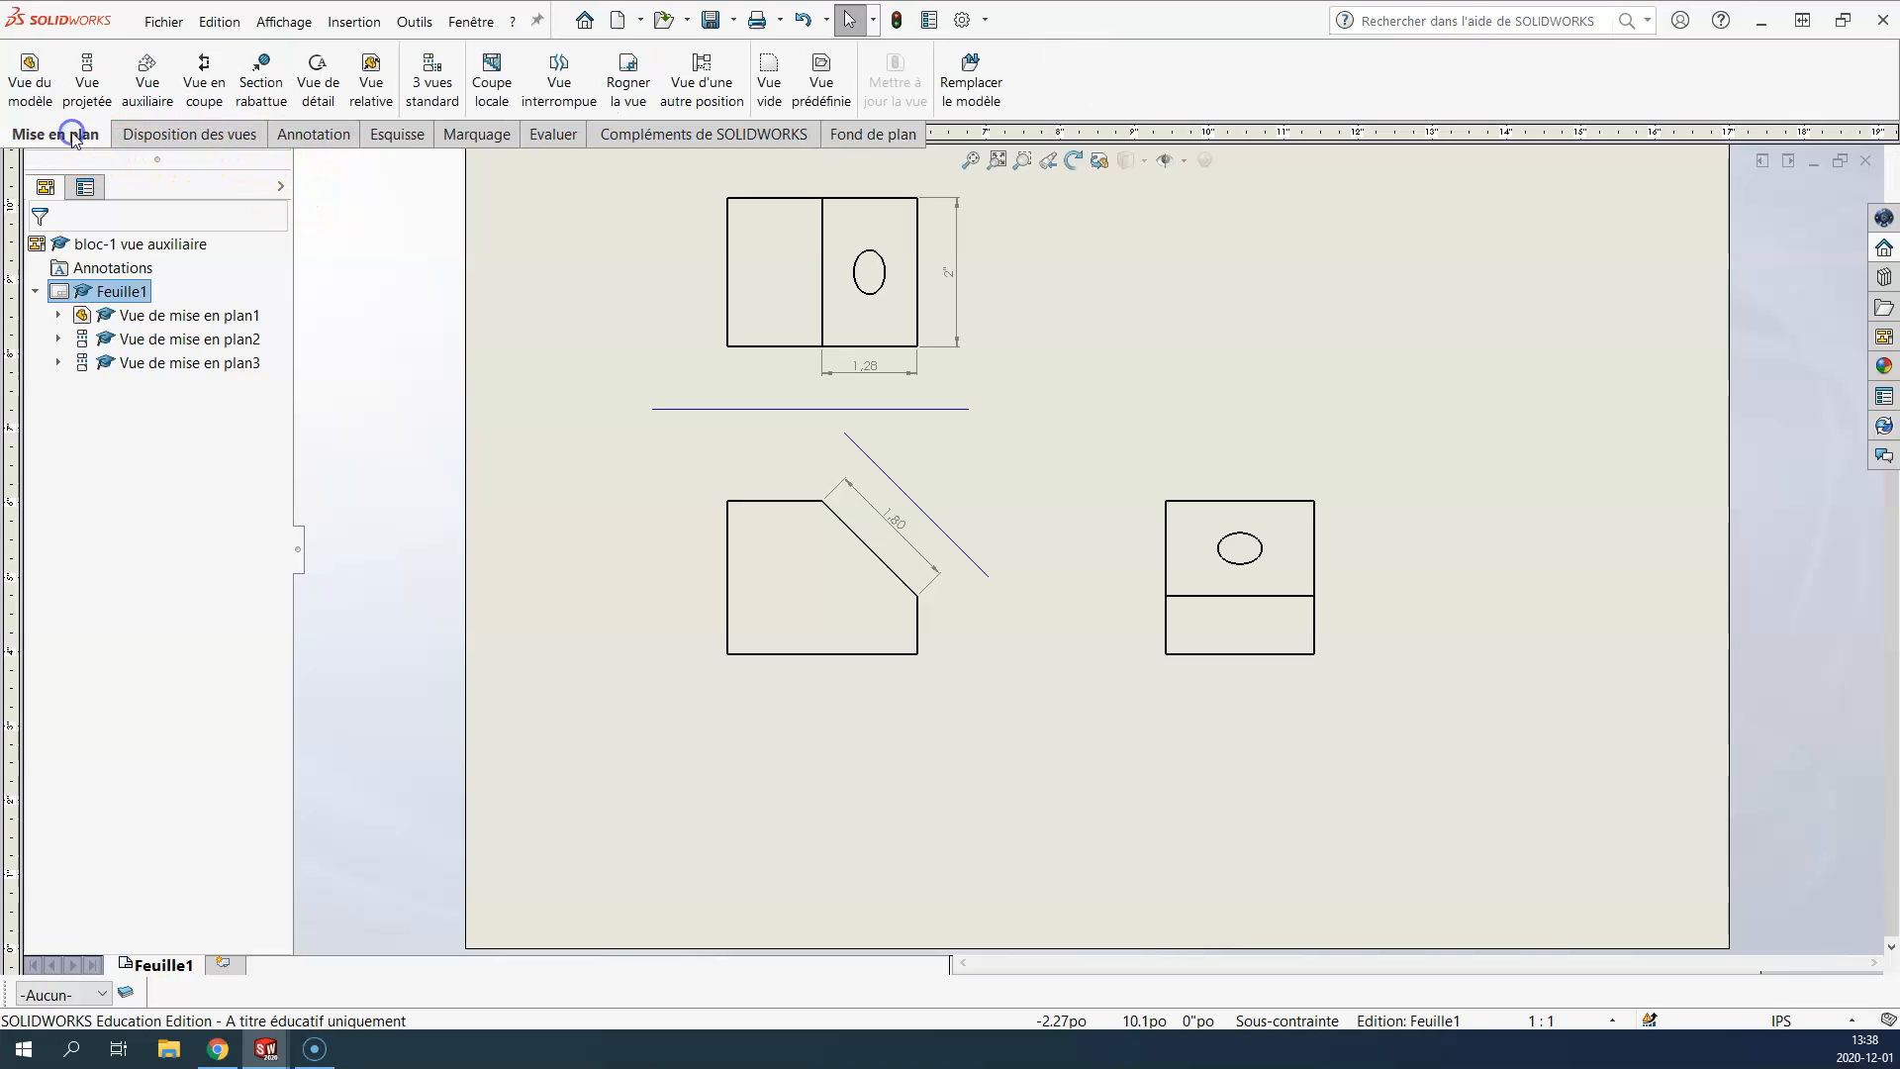
click(151, 72)
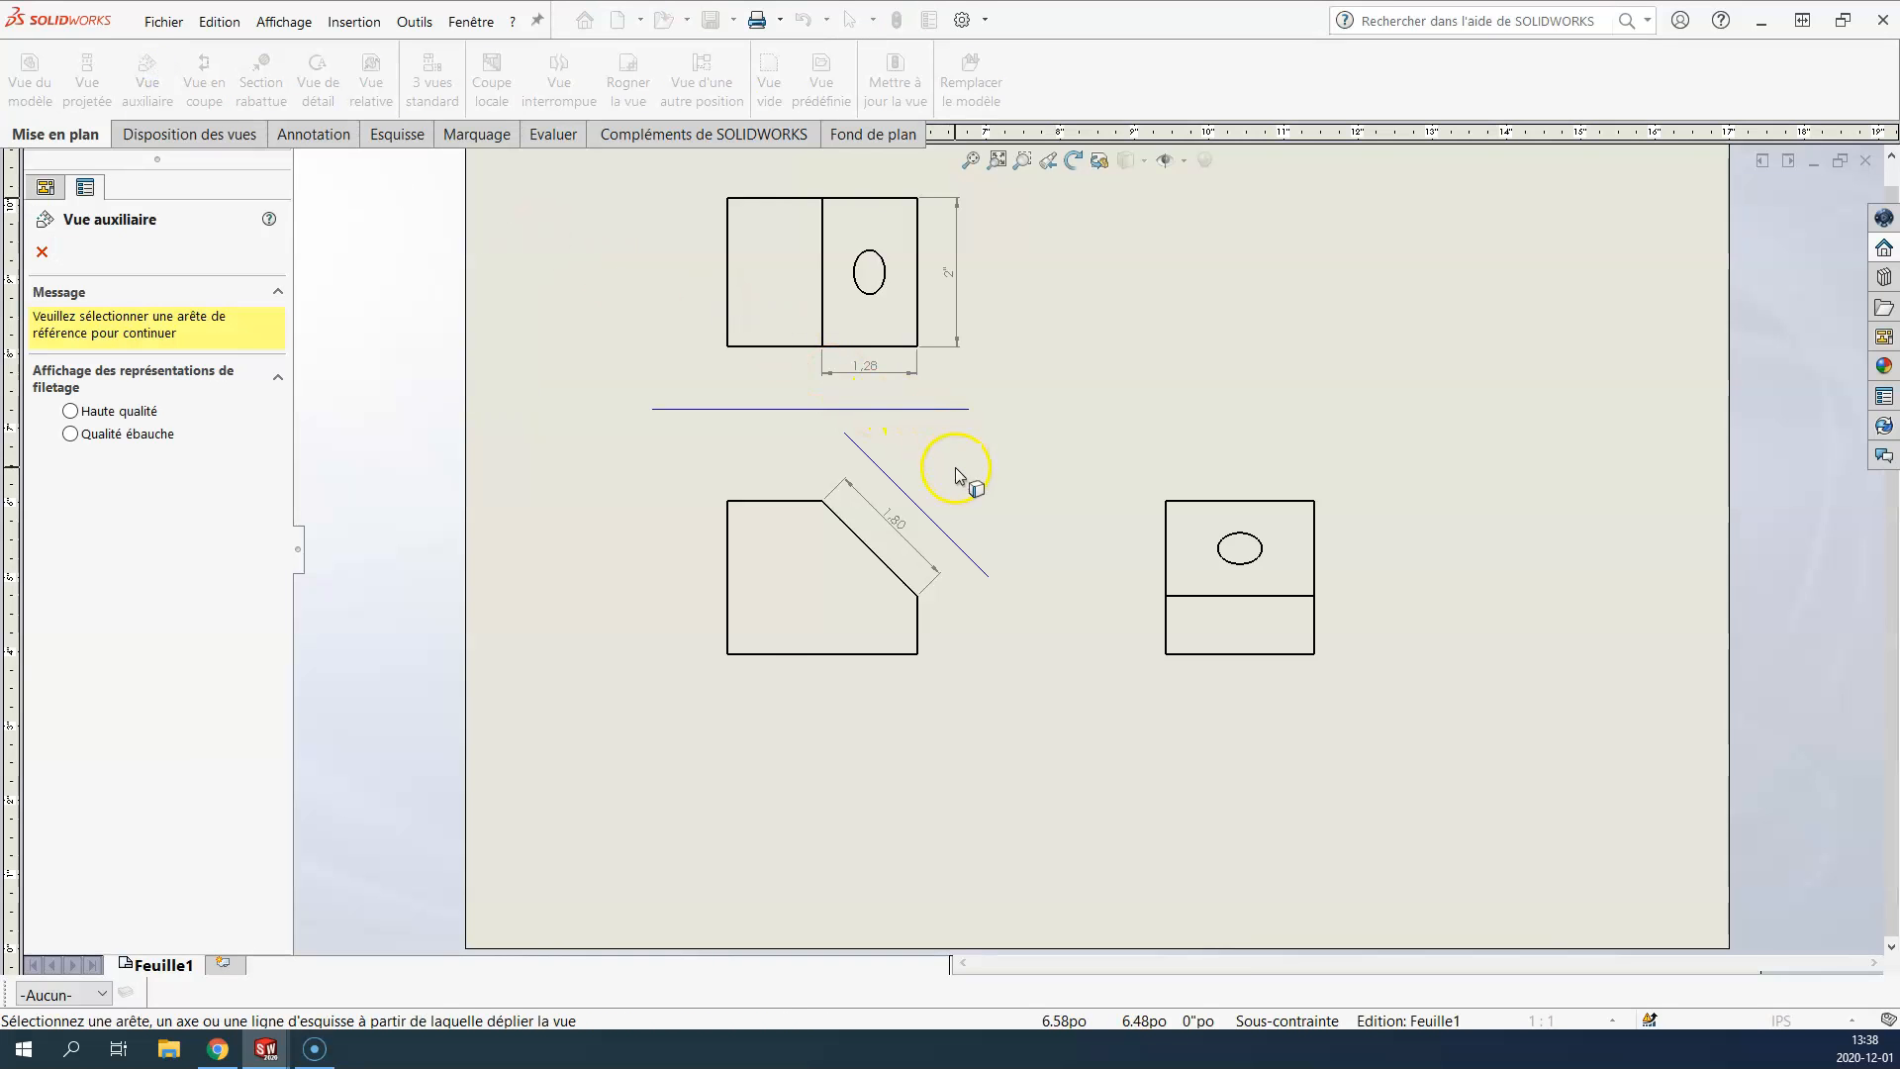
click(871, 557)
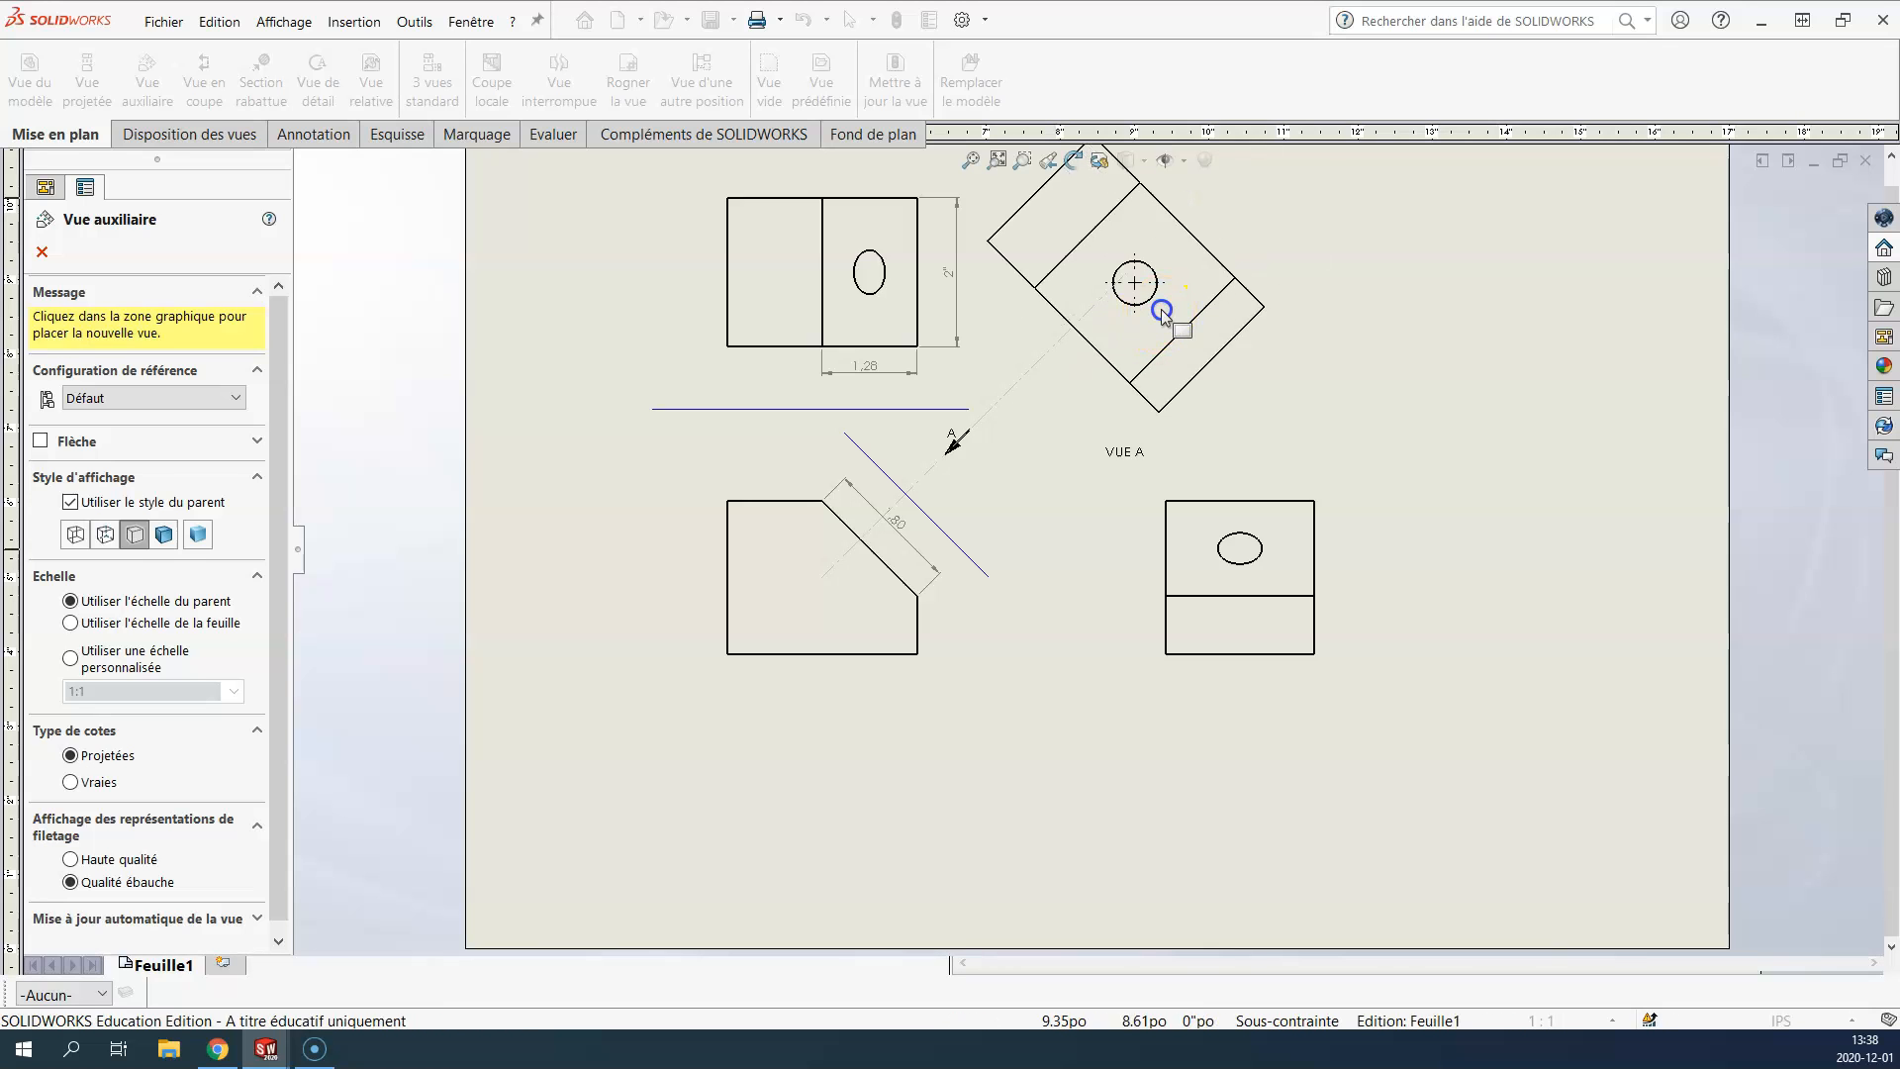
click(1162, 311)
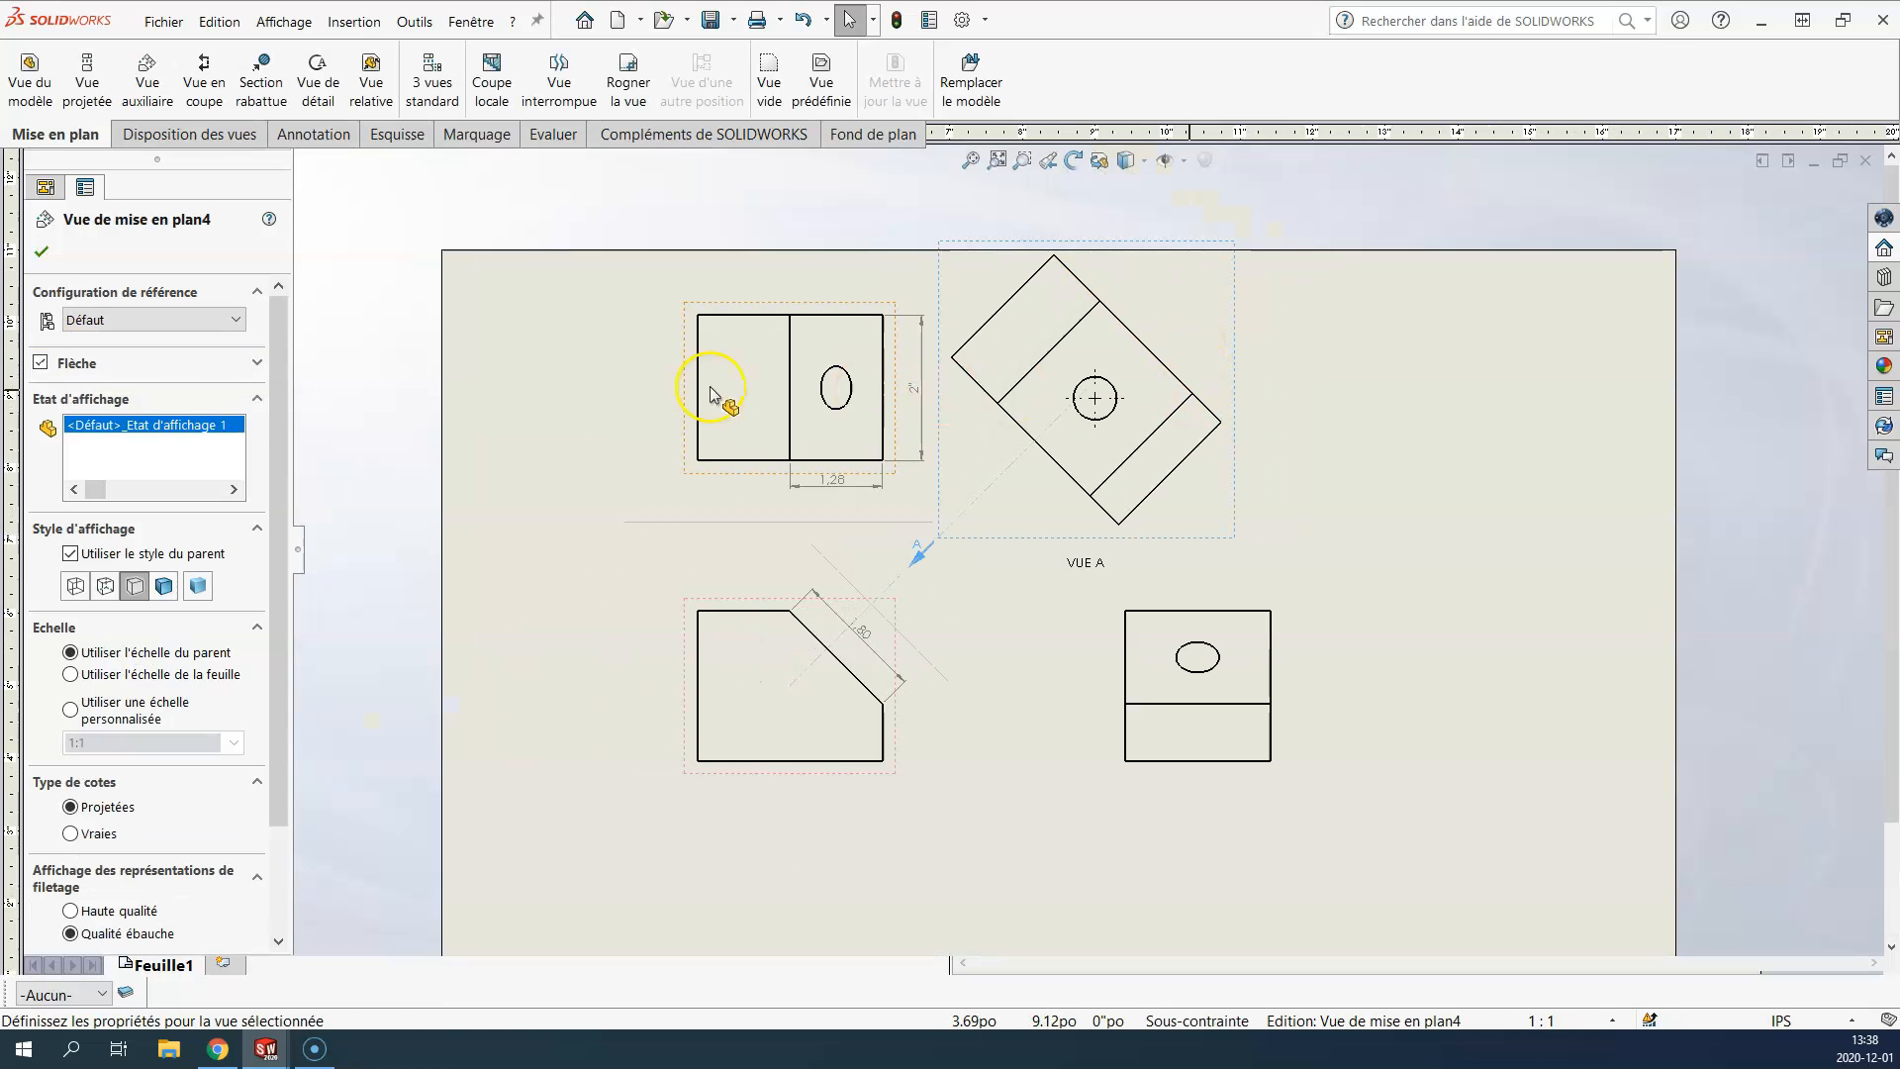
click(42, 254)
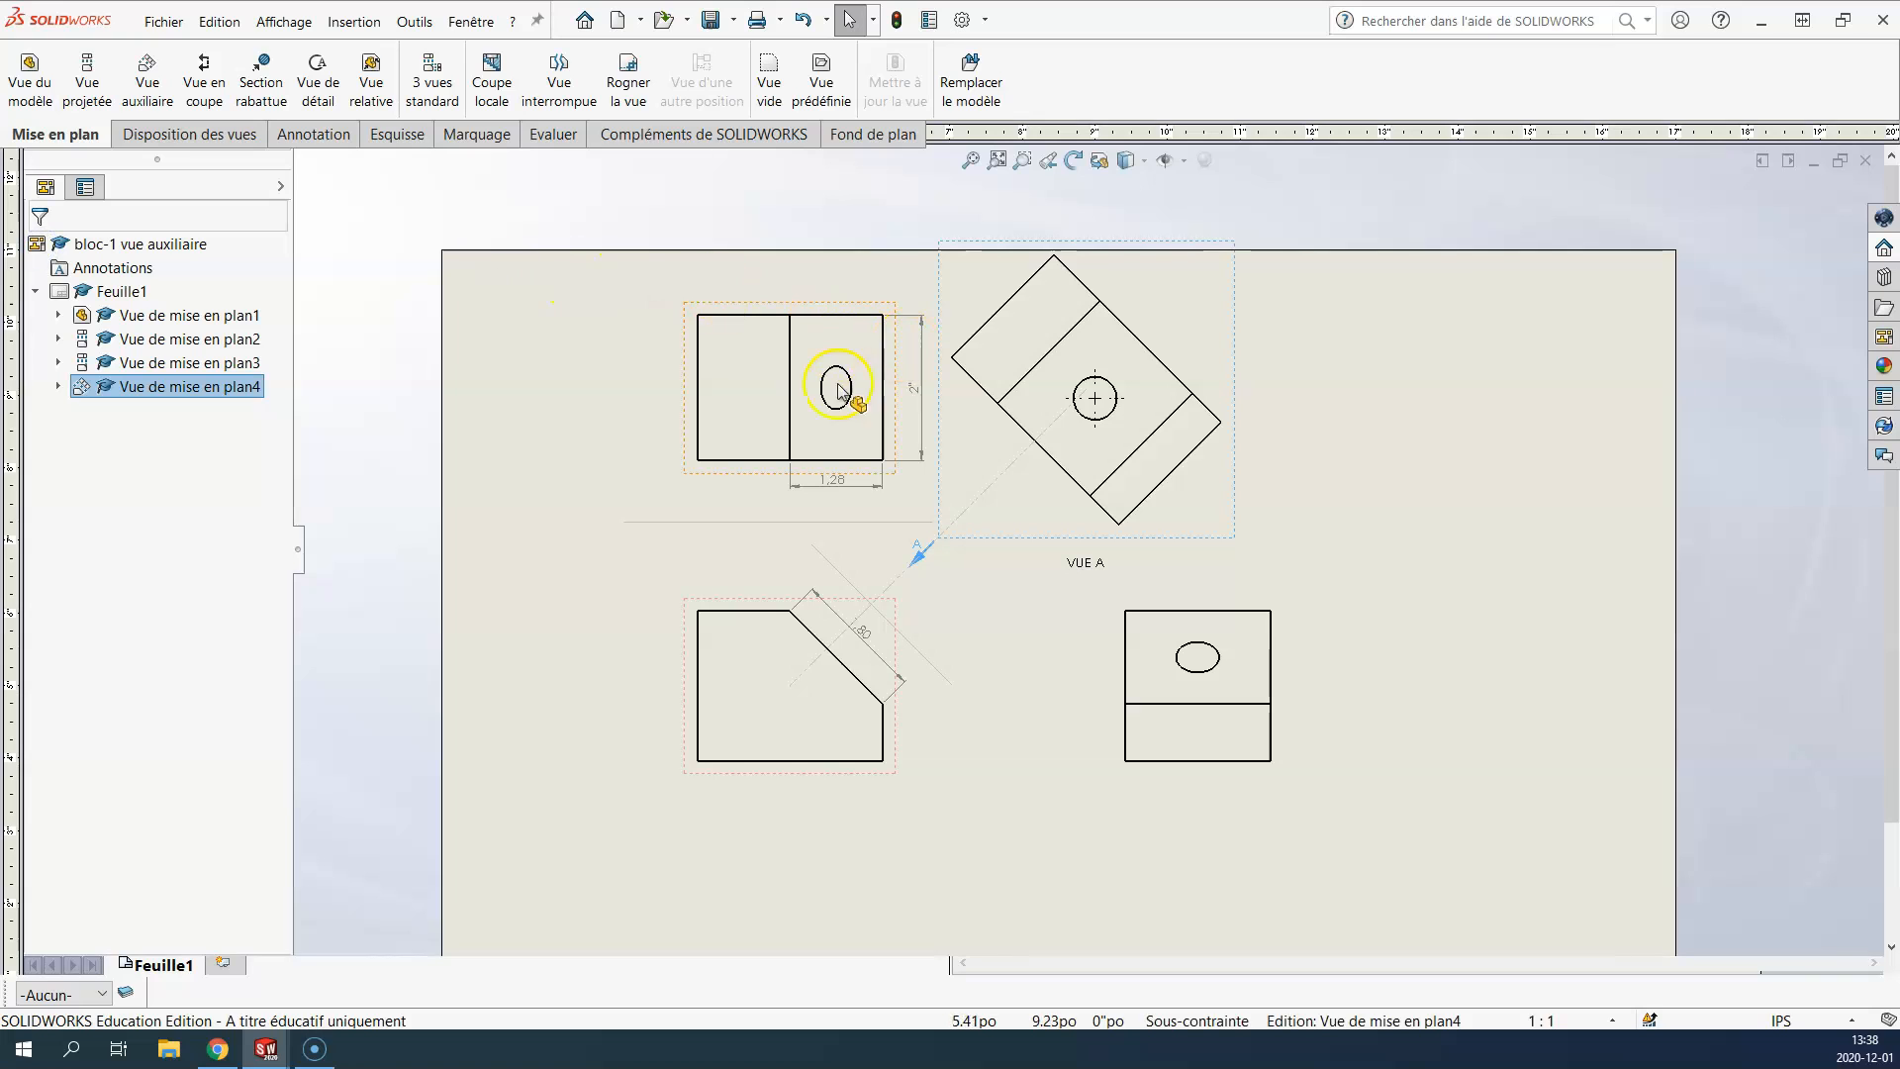
Step: Dimension the inclined face's sloped length between its two corners in the auxiliary view, placing the dimension outside the outline
click(309, 133)
click(81, 68)
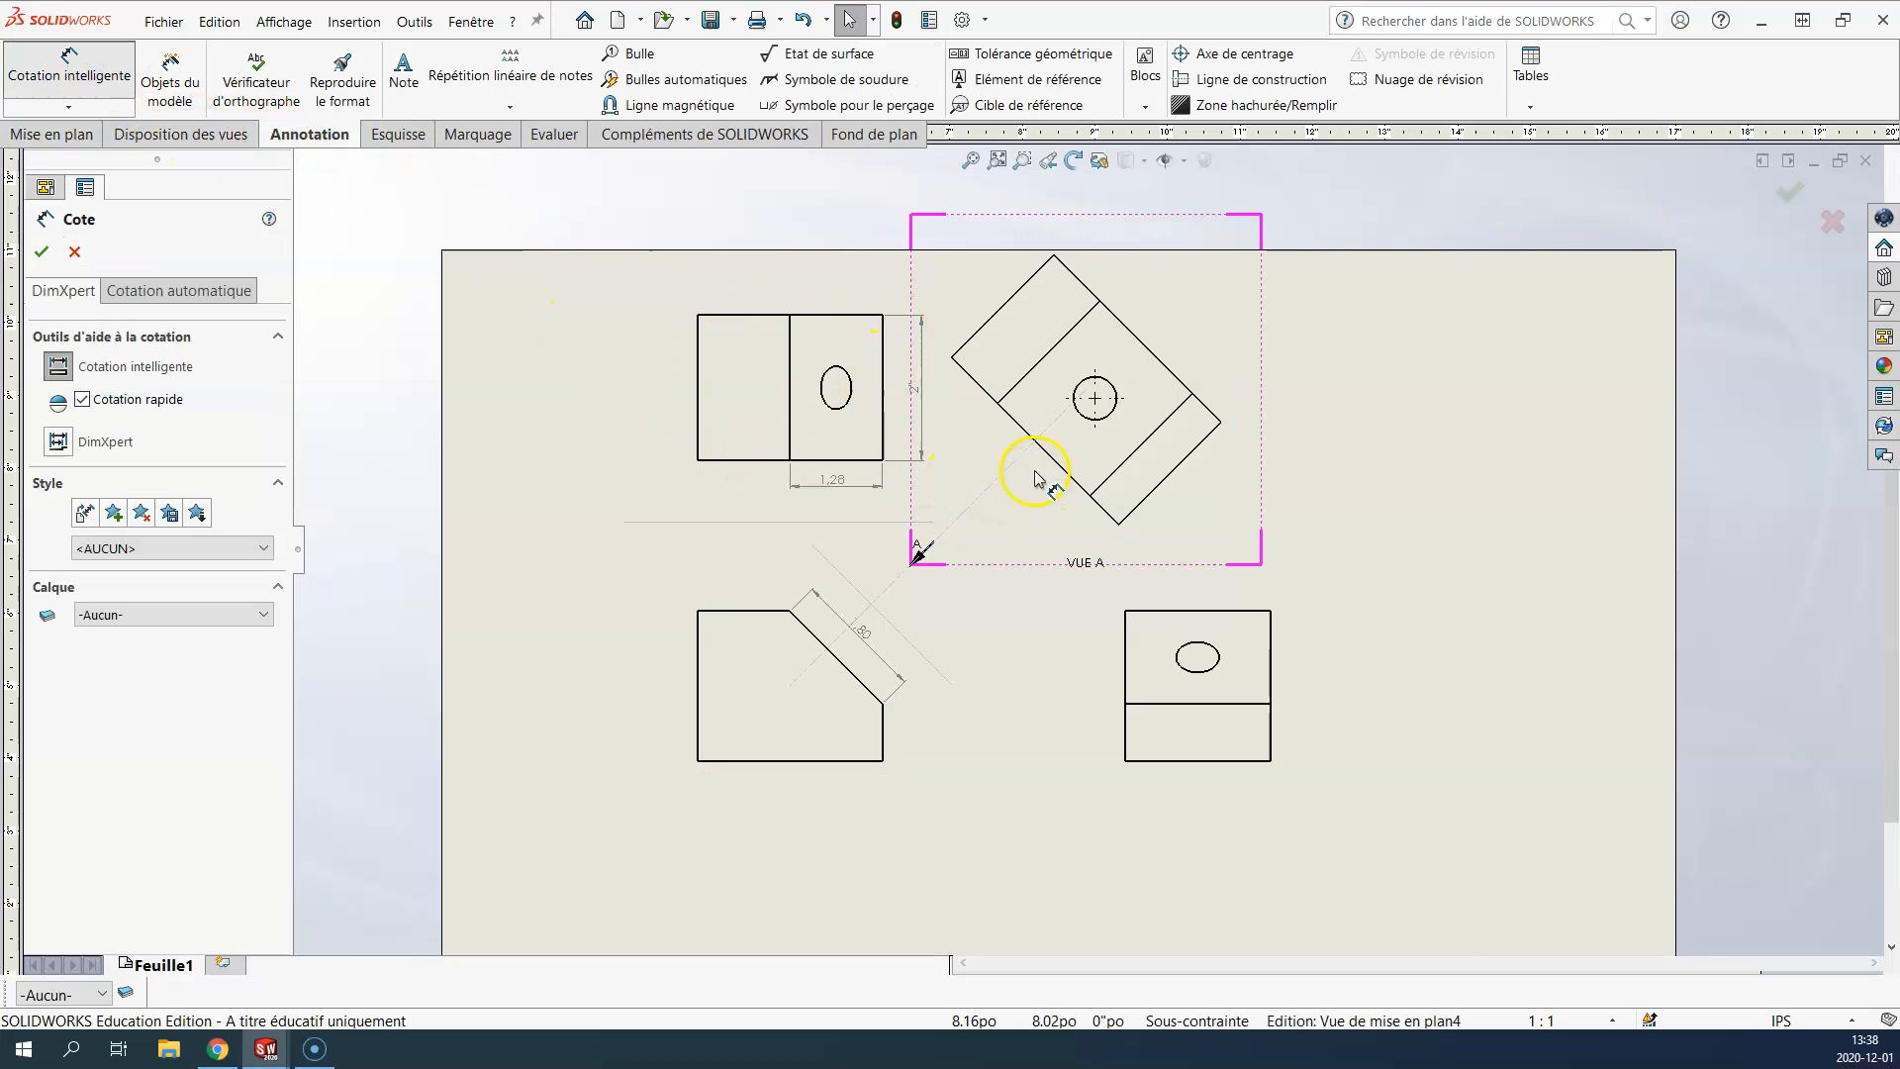
click(998, 403)
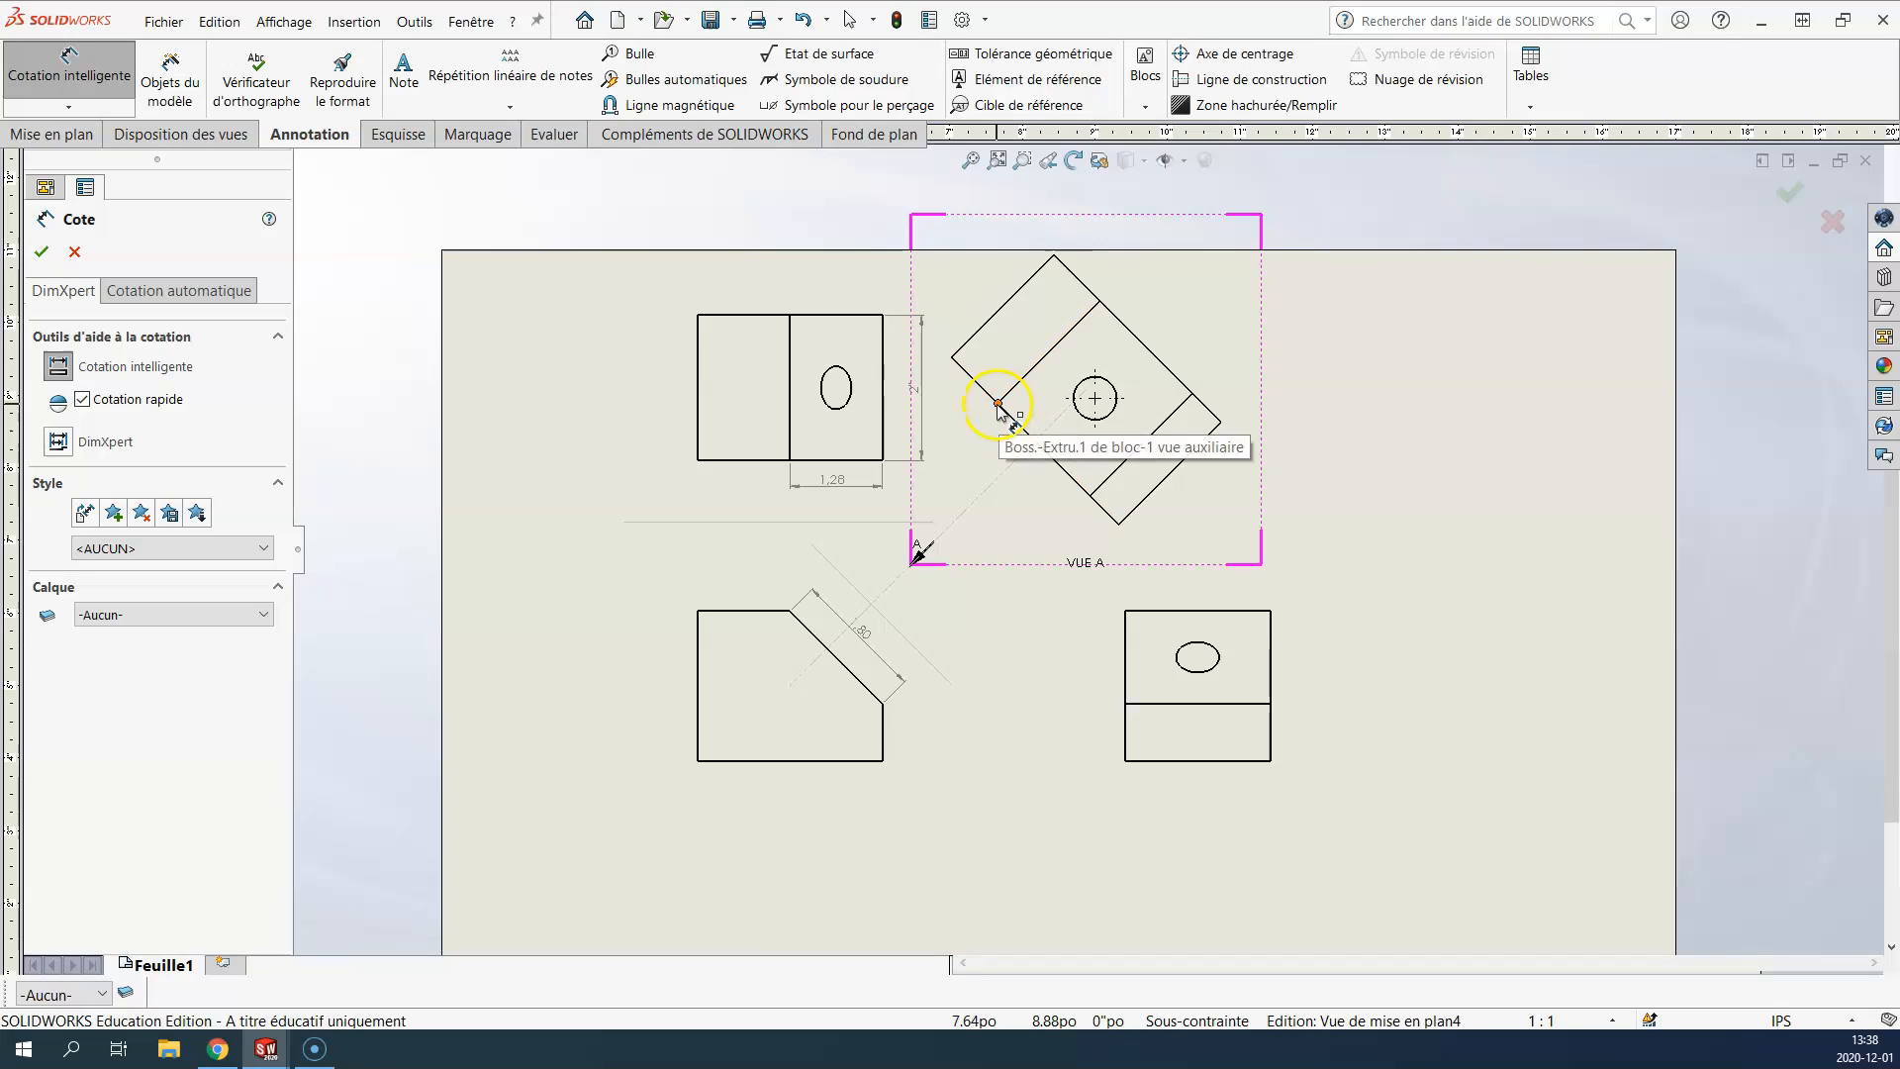
click(1089, 495)
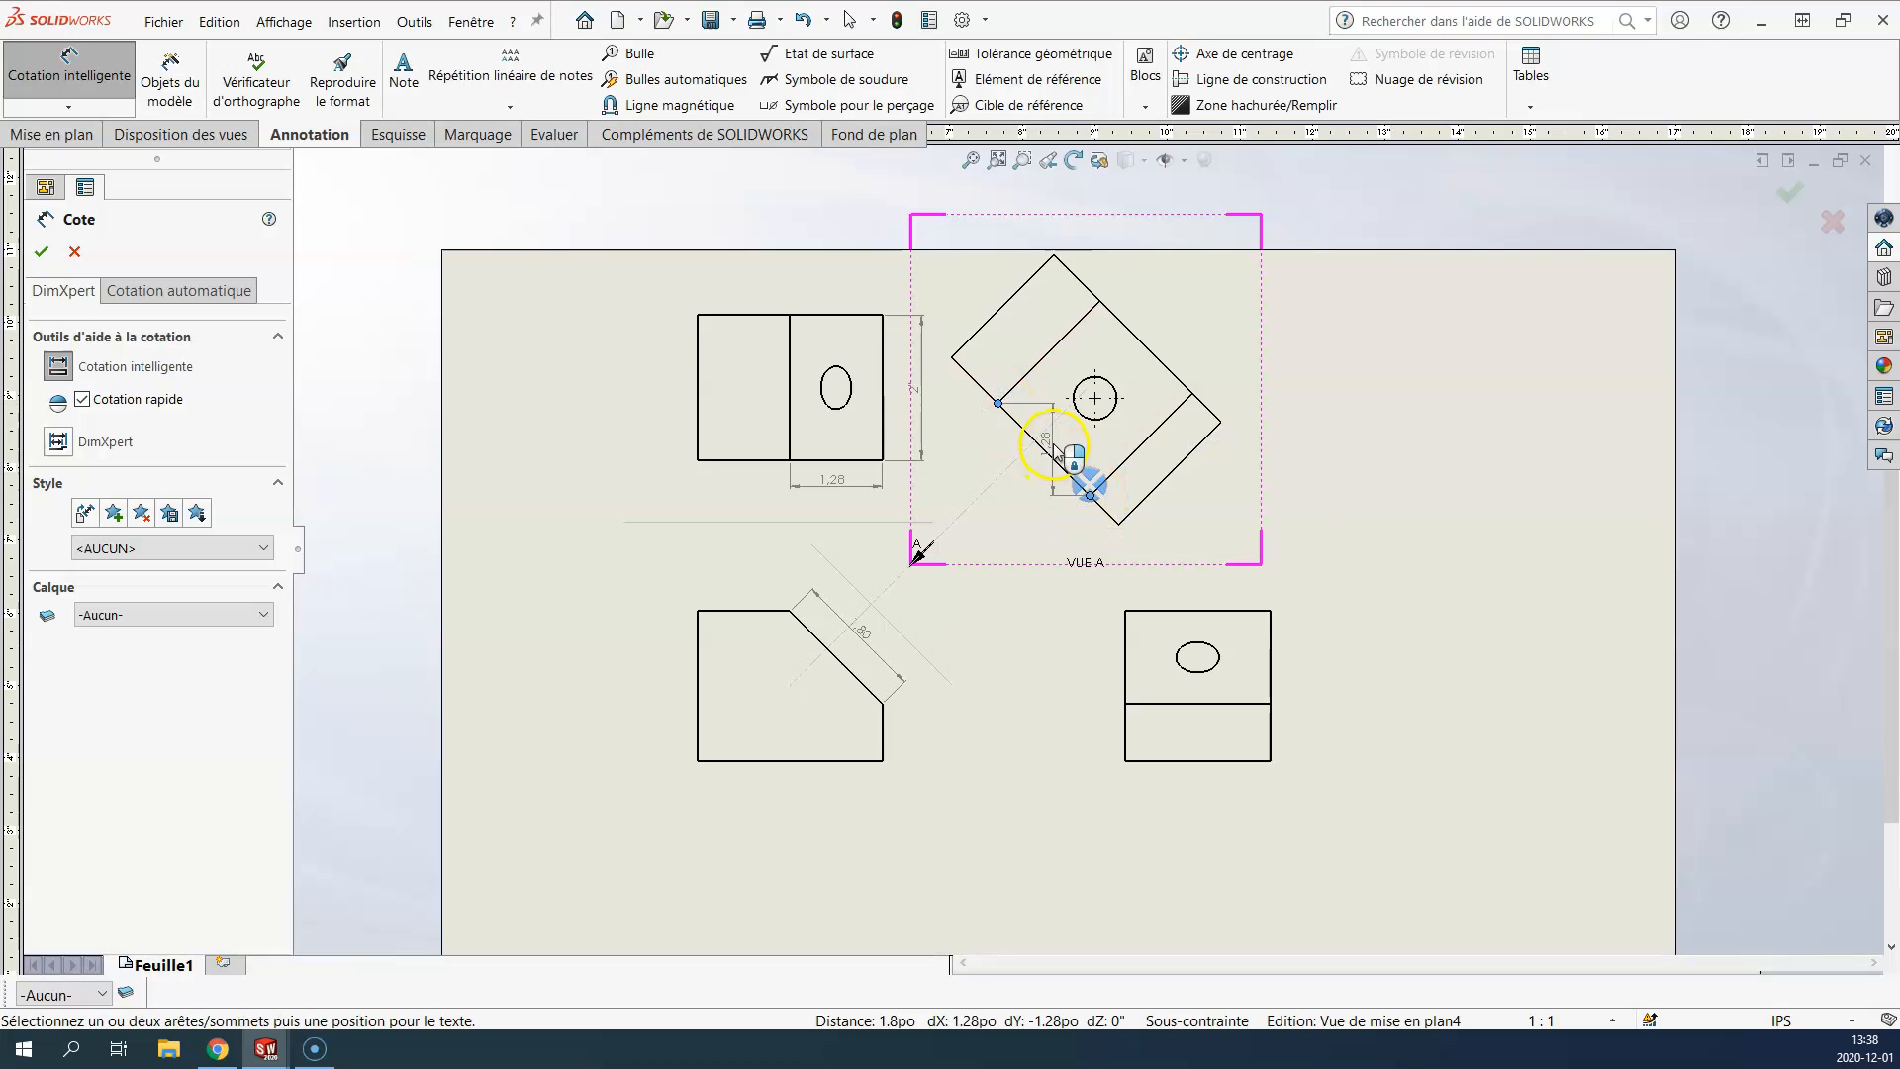
click(1046, 455)
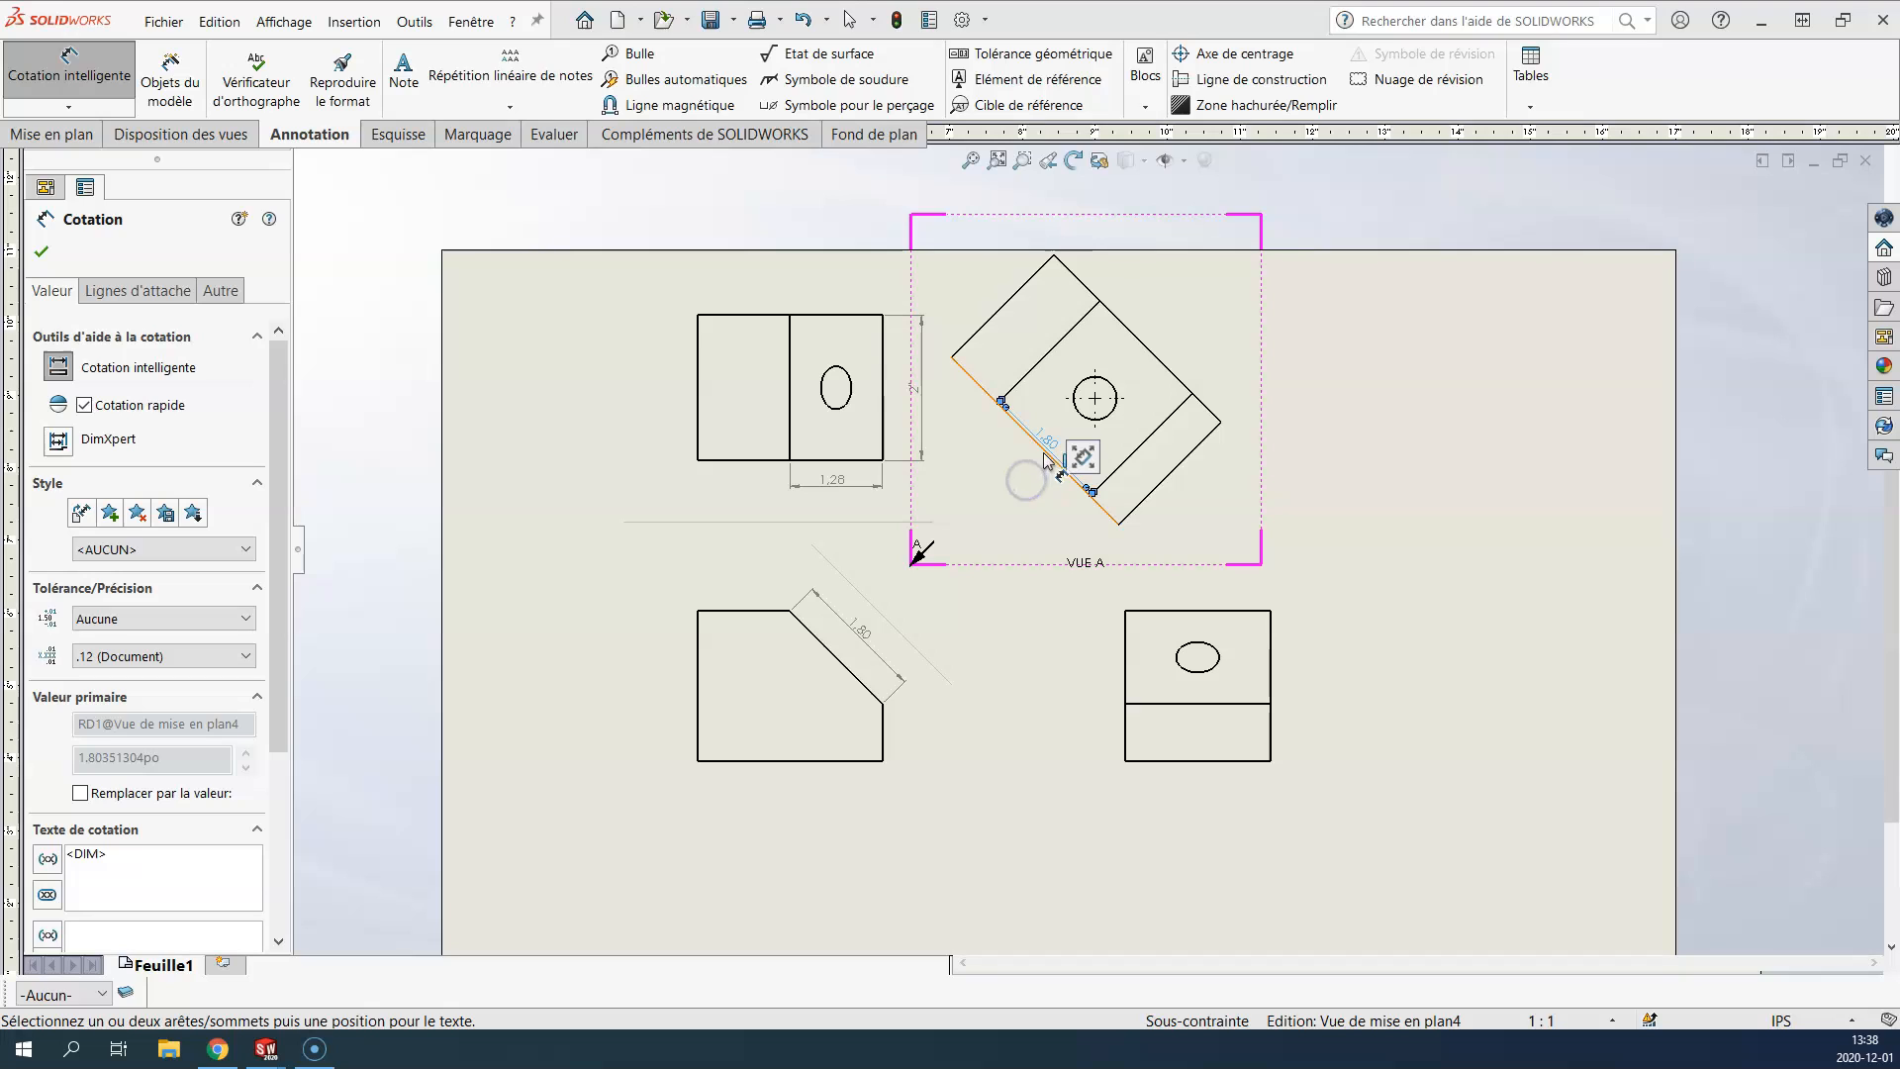
drag(1048, 446, 1029, 476)
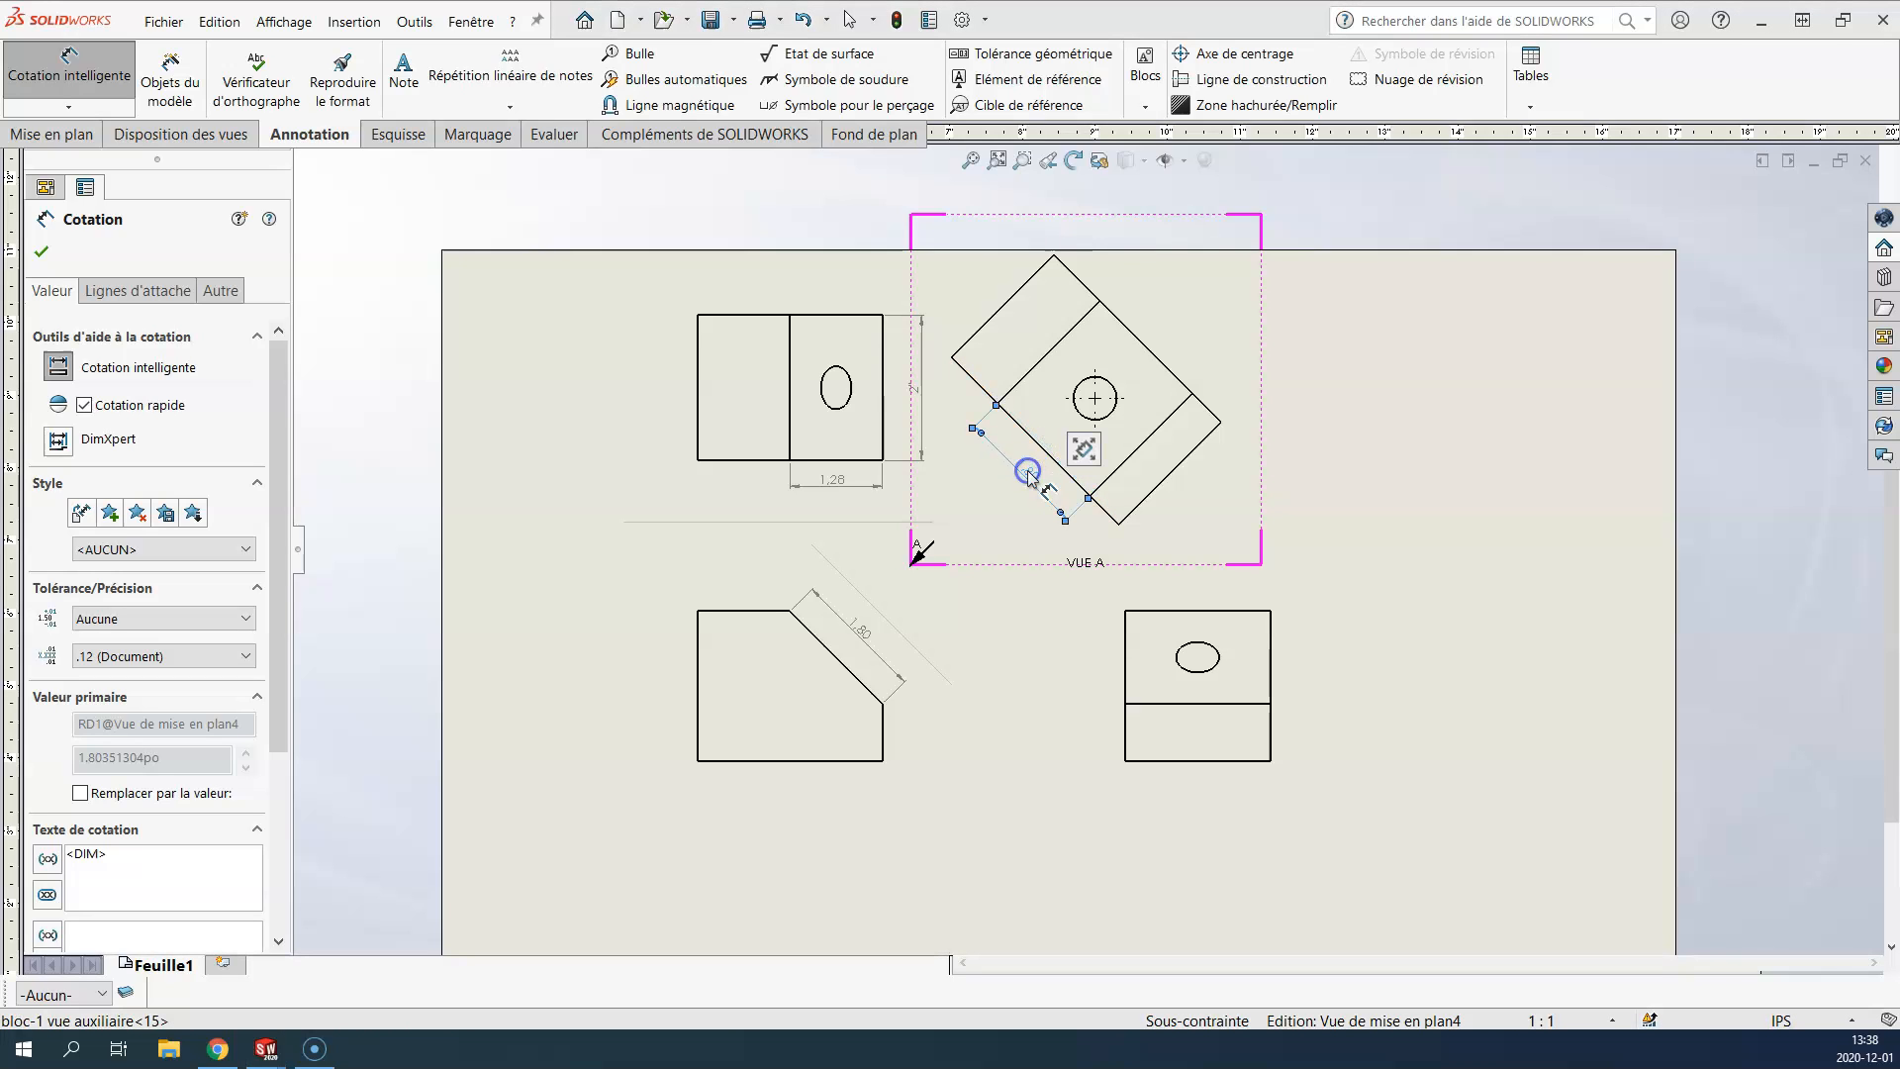
Step: Dimension the inclined face's lower edge in the auxiliary view to show the block's depth
click(1128, 456)
click(1192, 502)
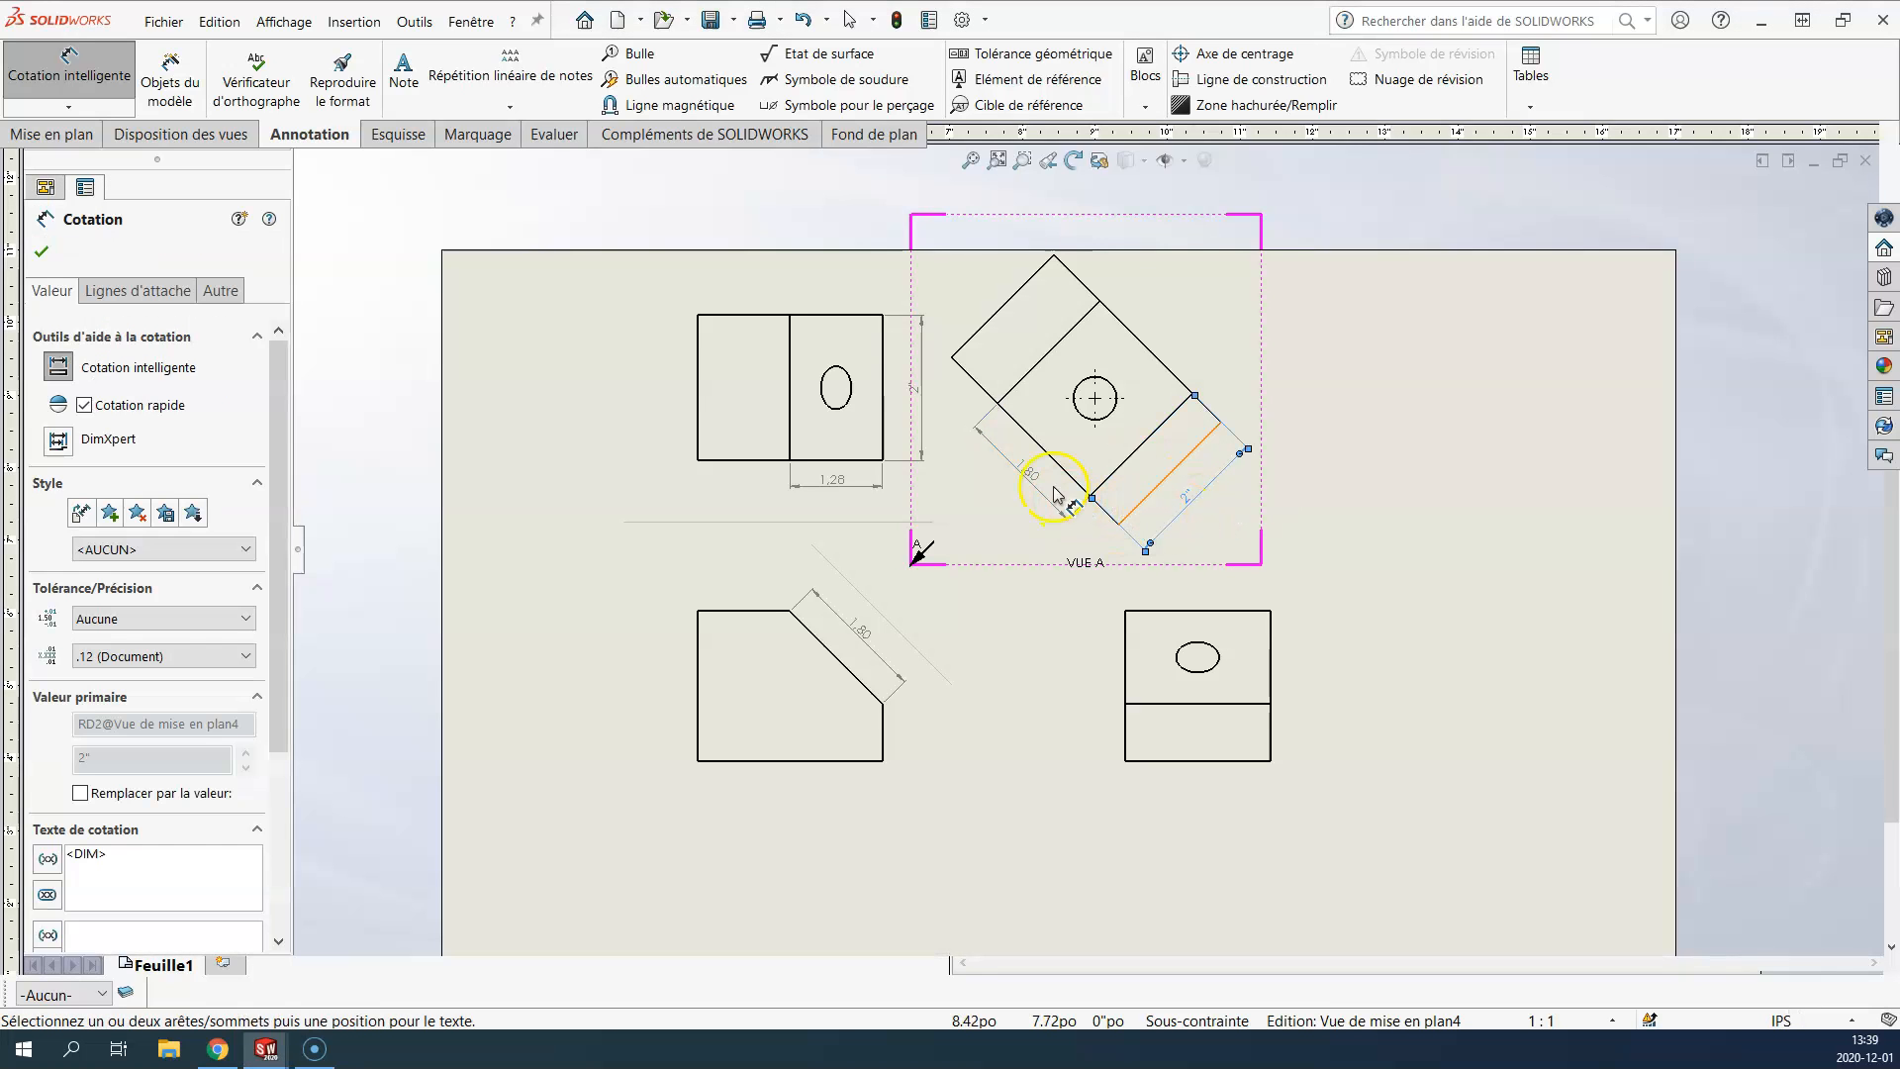
key(Escape)
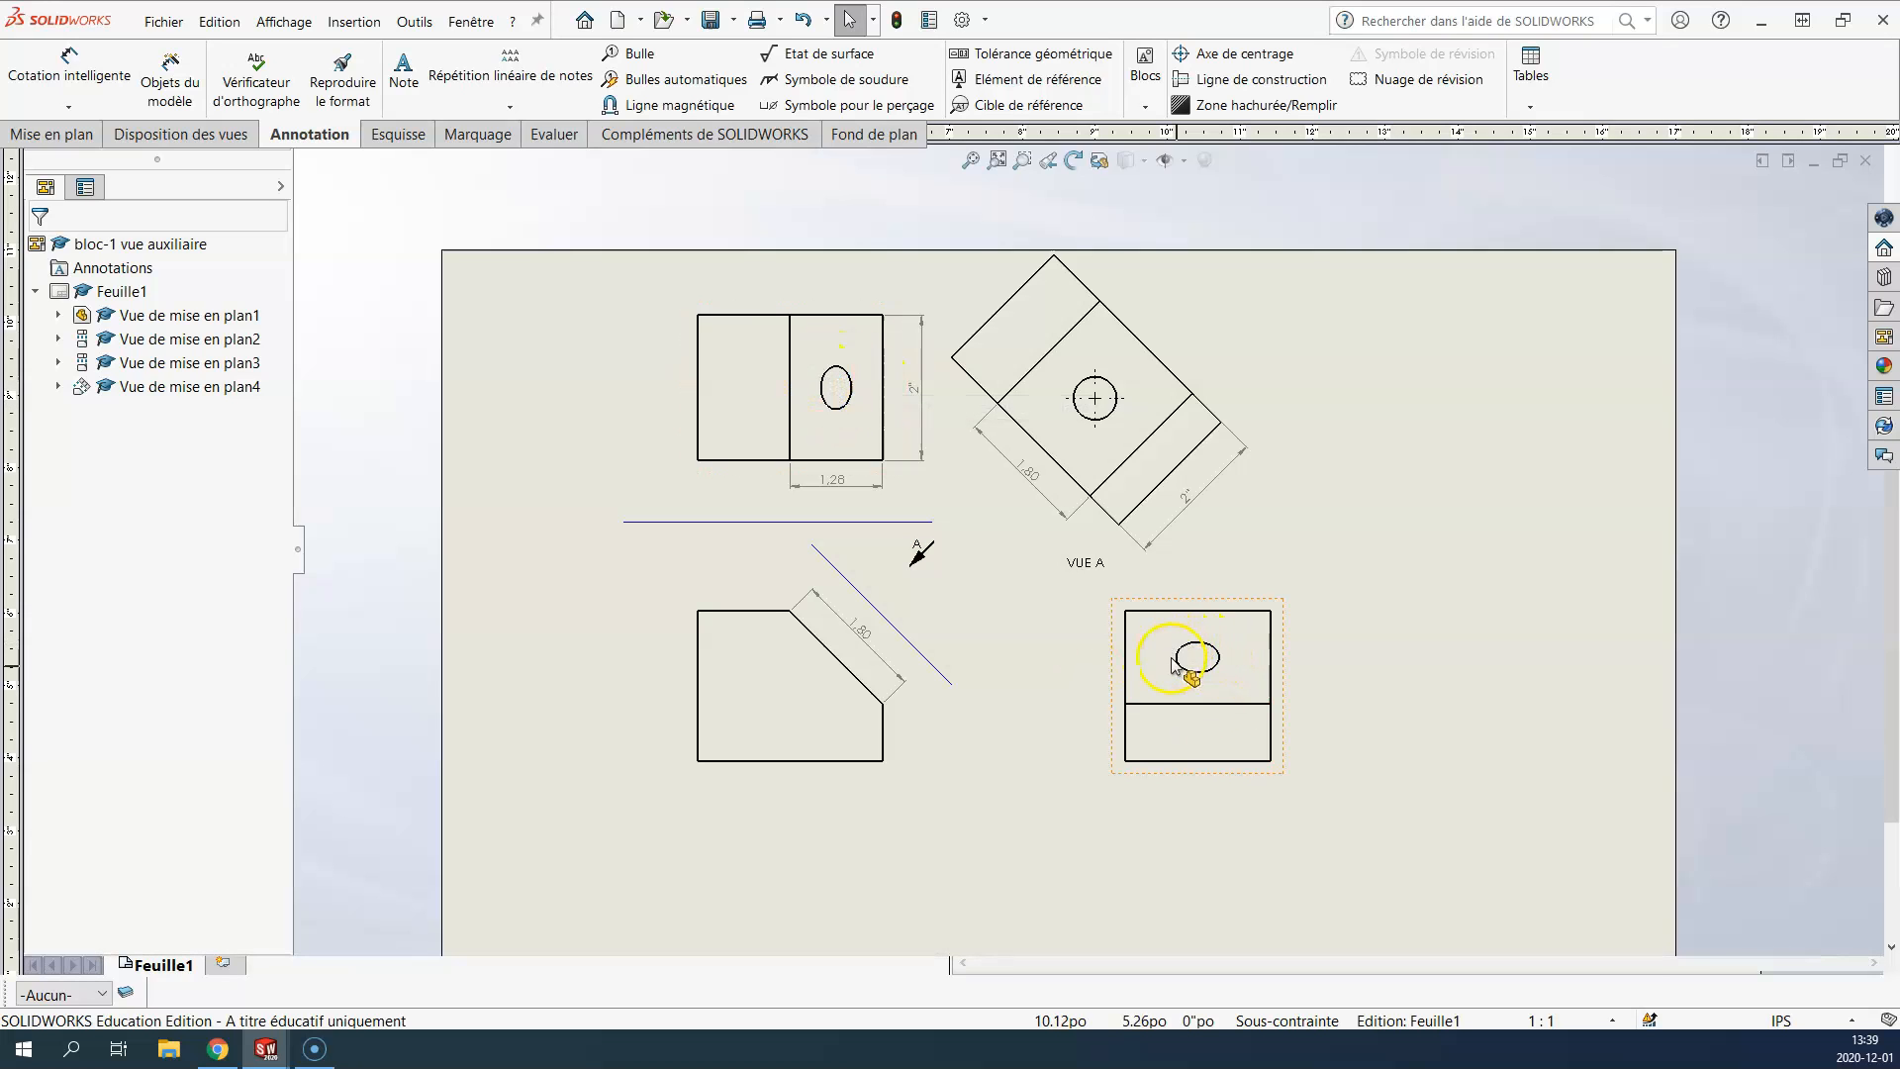
Step: Set the front view's display style to hidden lines visible
click(891, 732)
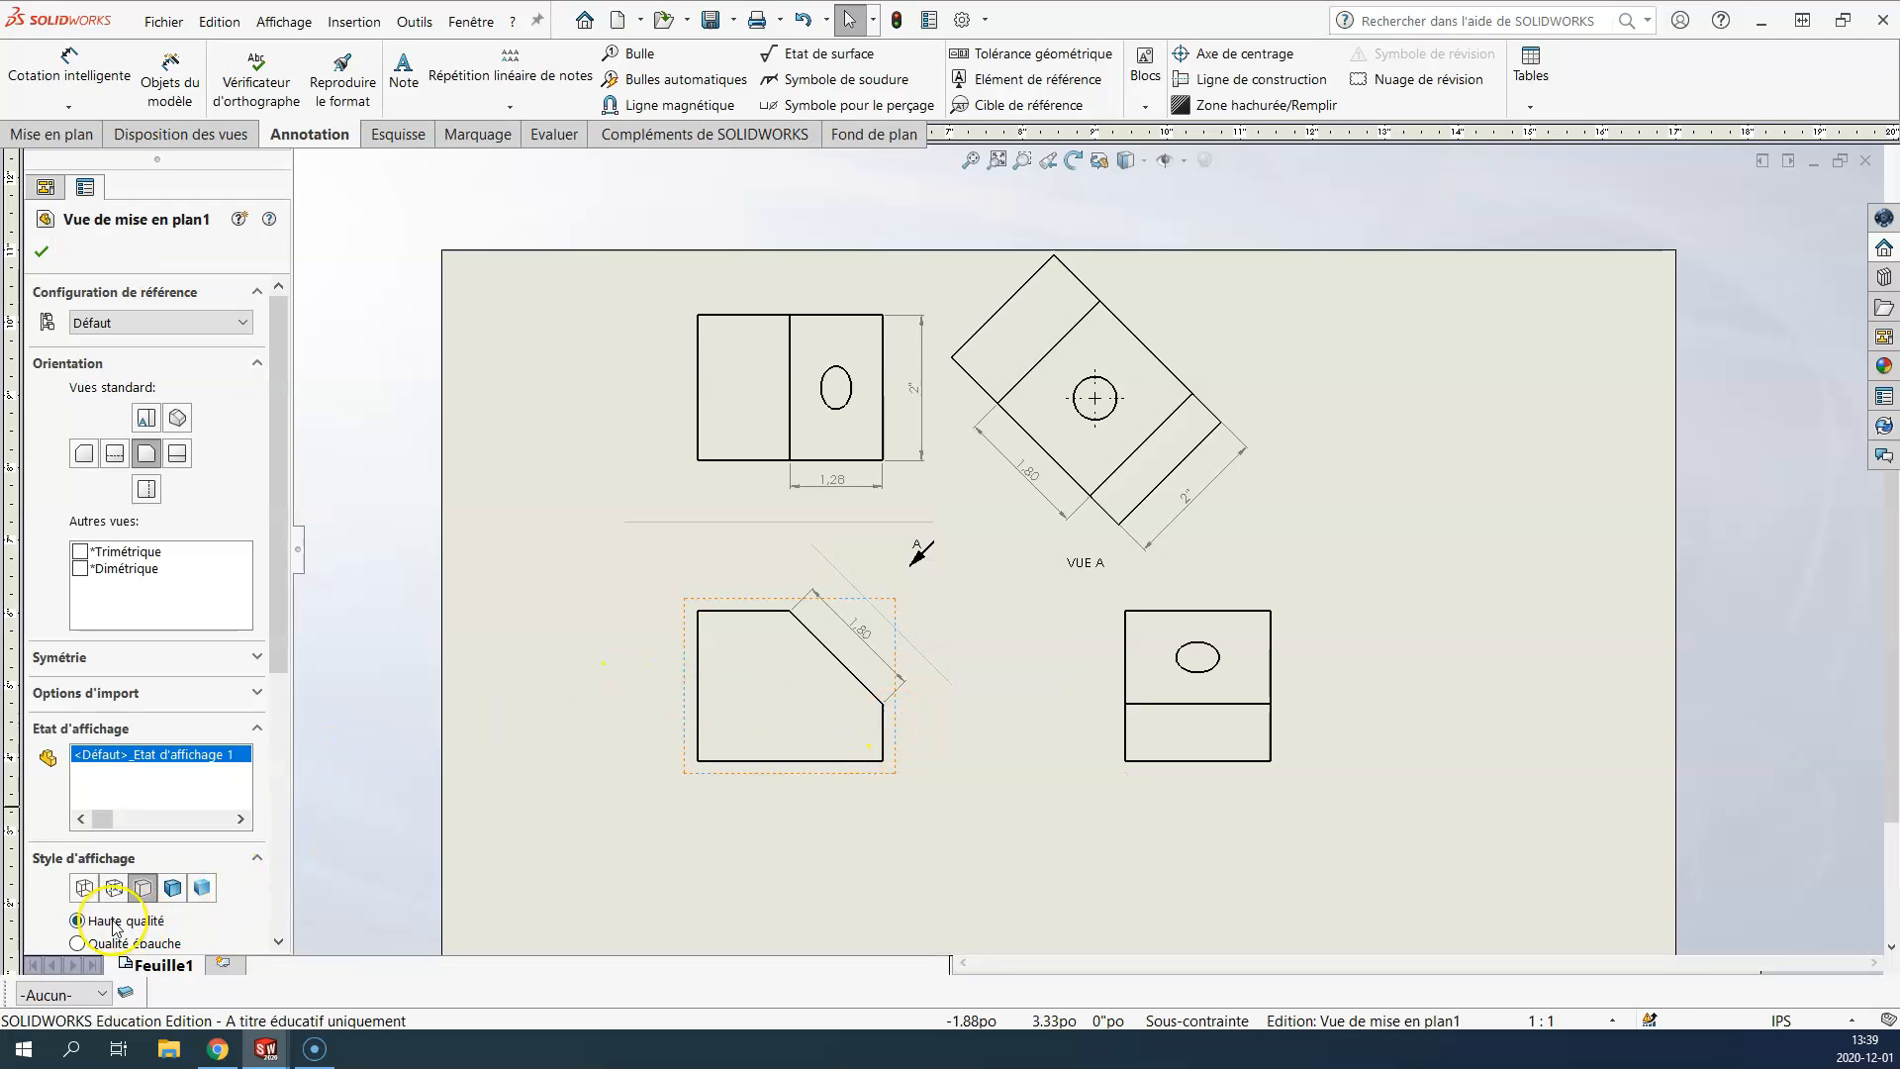
click(113, 889)
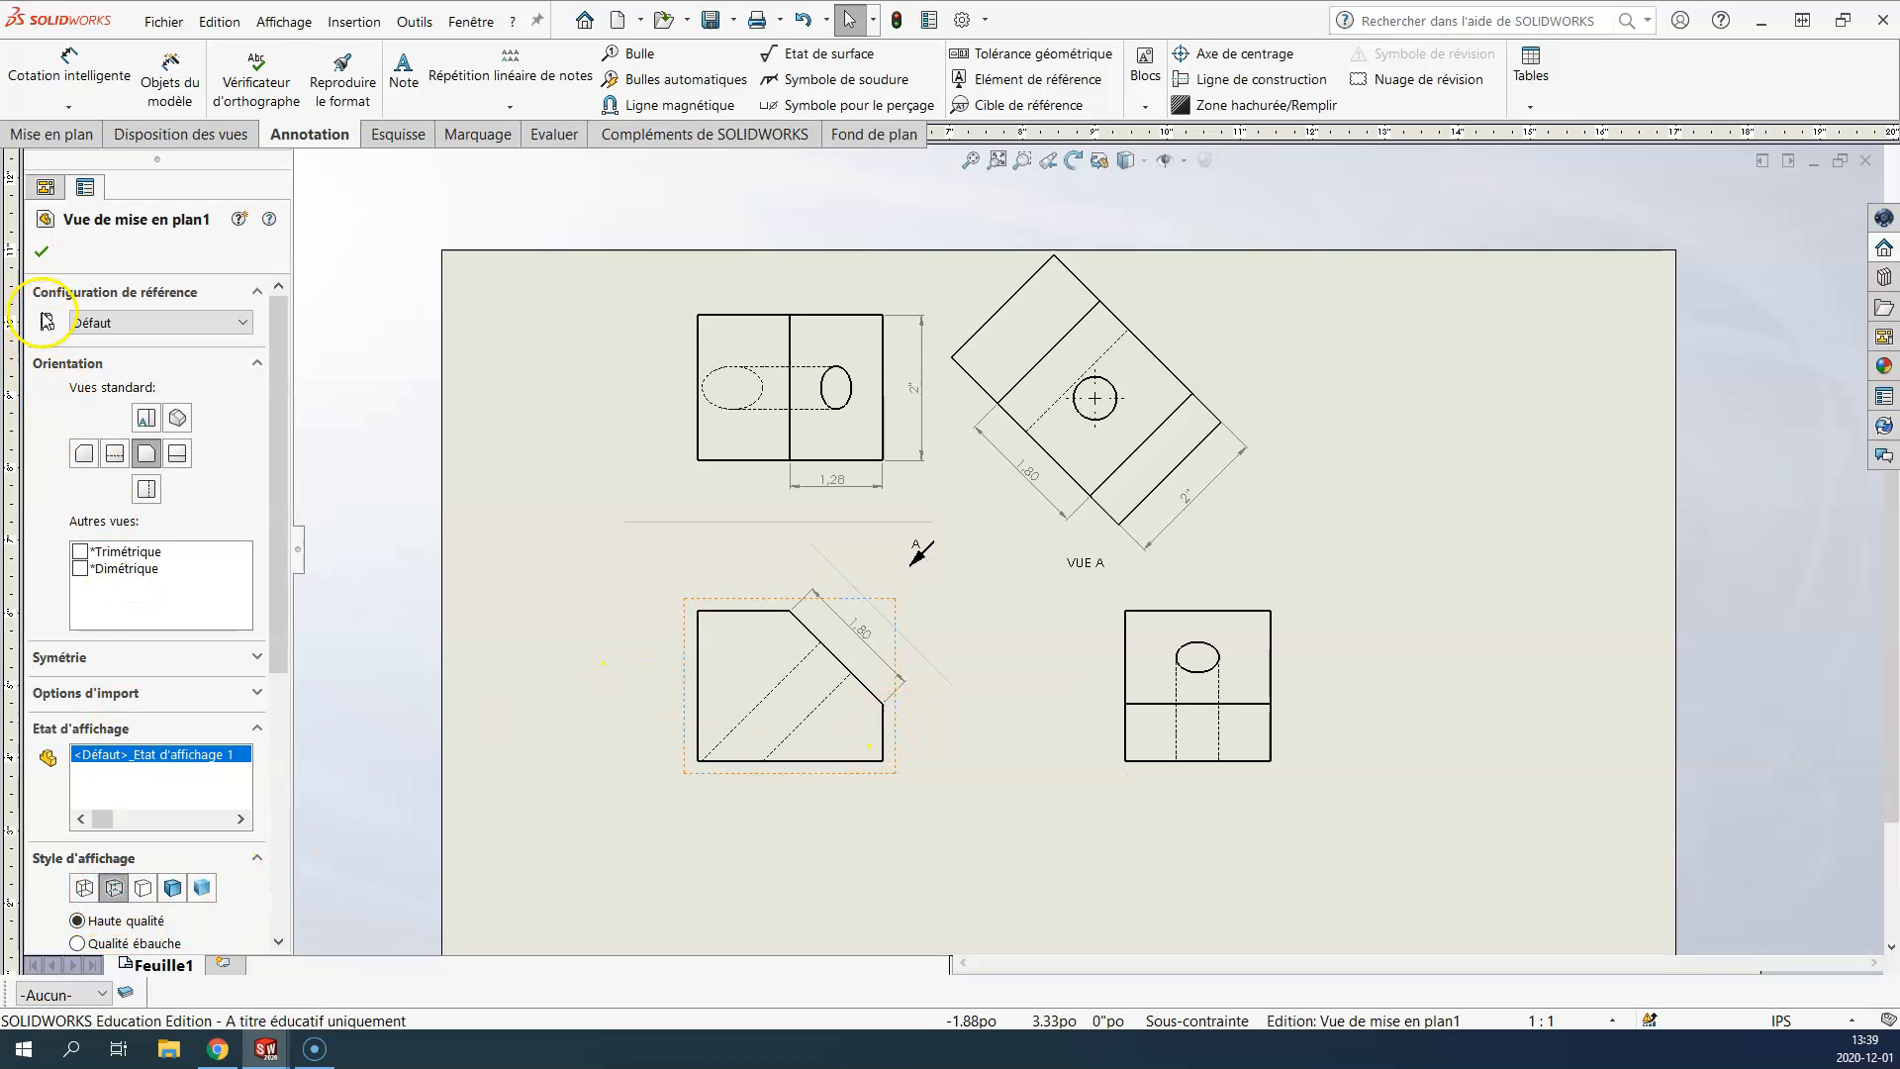
click(41, 251)
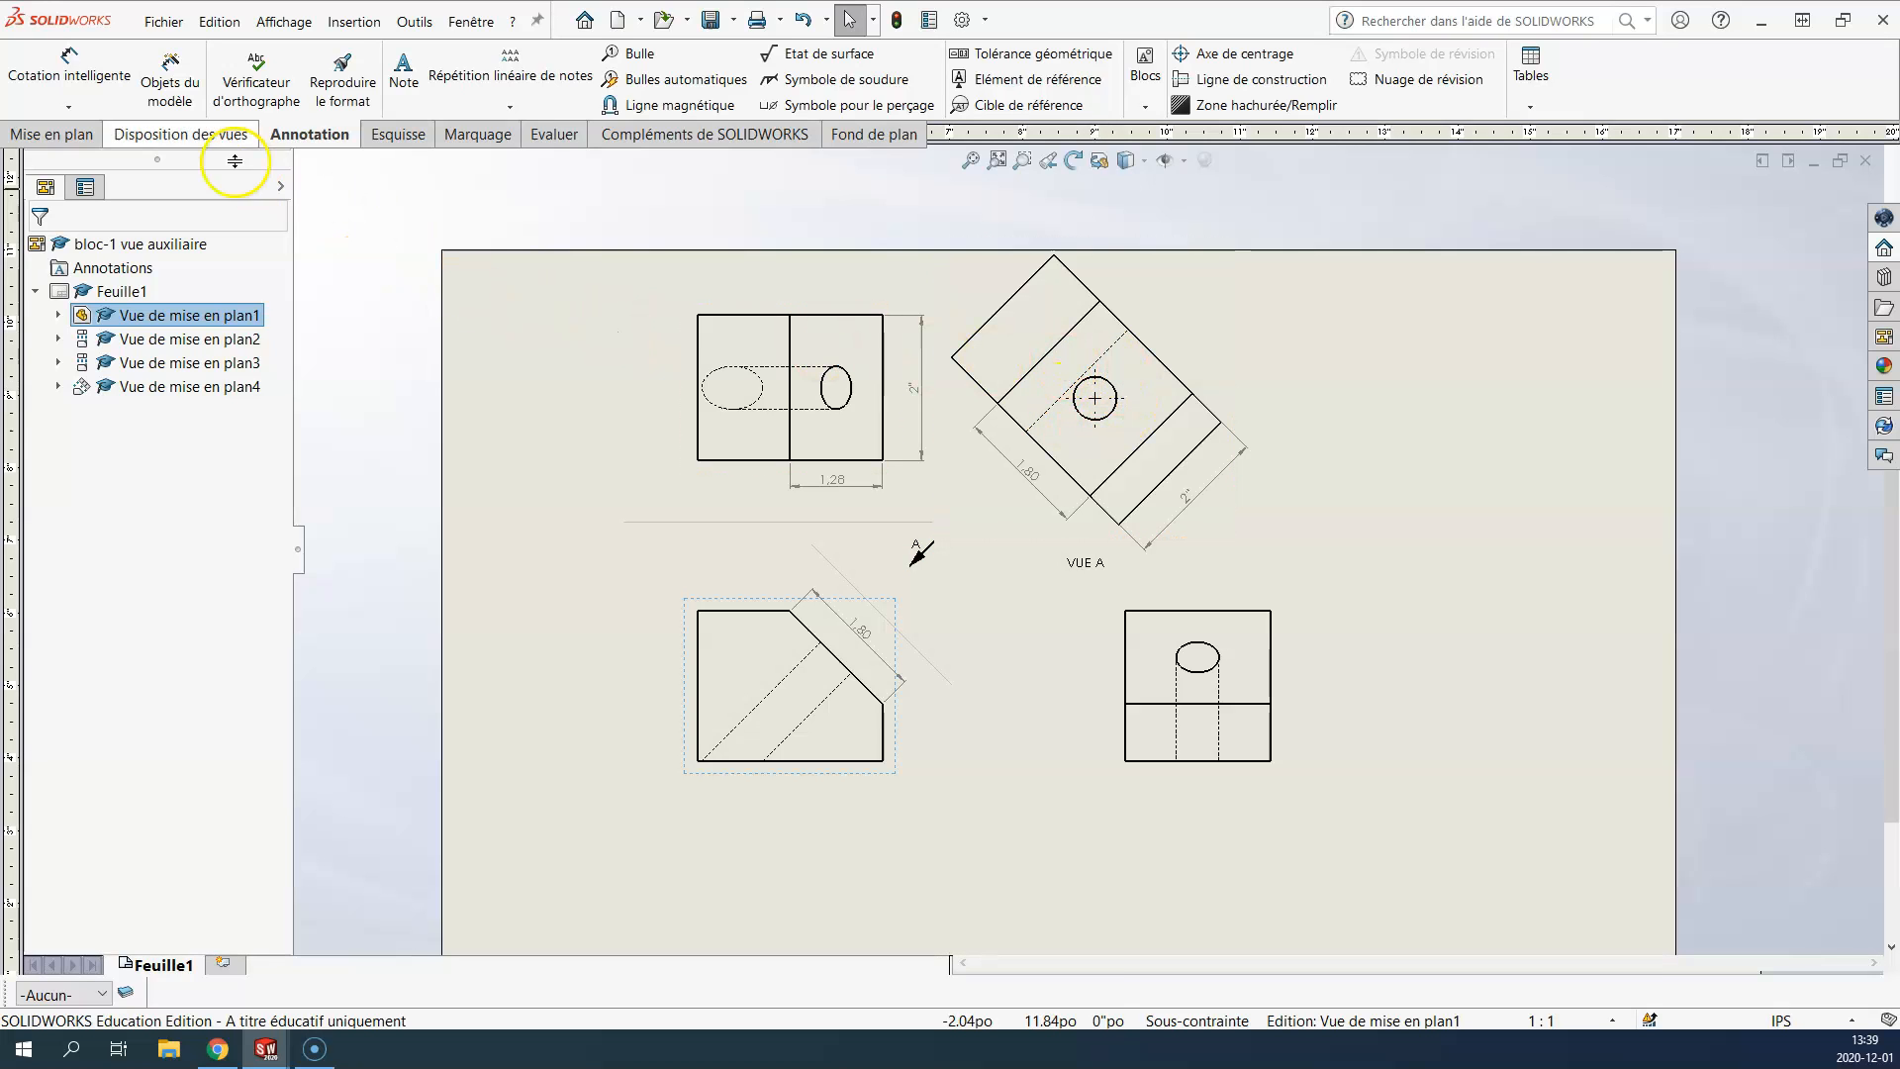
Step: Dimension the hole's diameter in the auxiliary view, placing the dimension outside the outline
click(74, 77)
click(1113, 394)
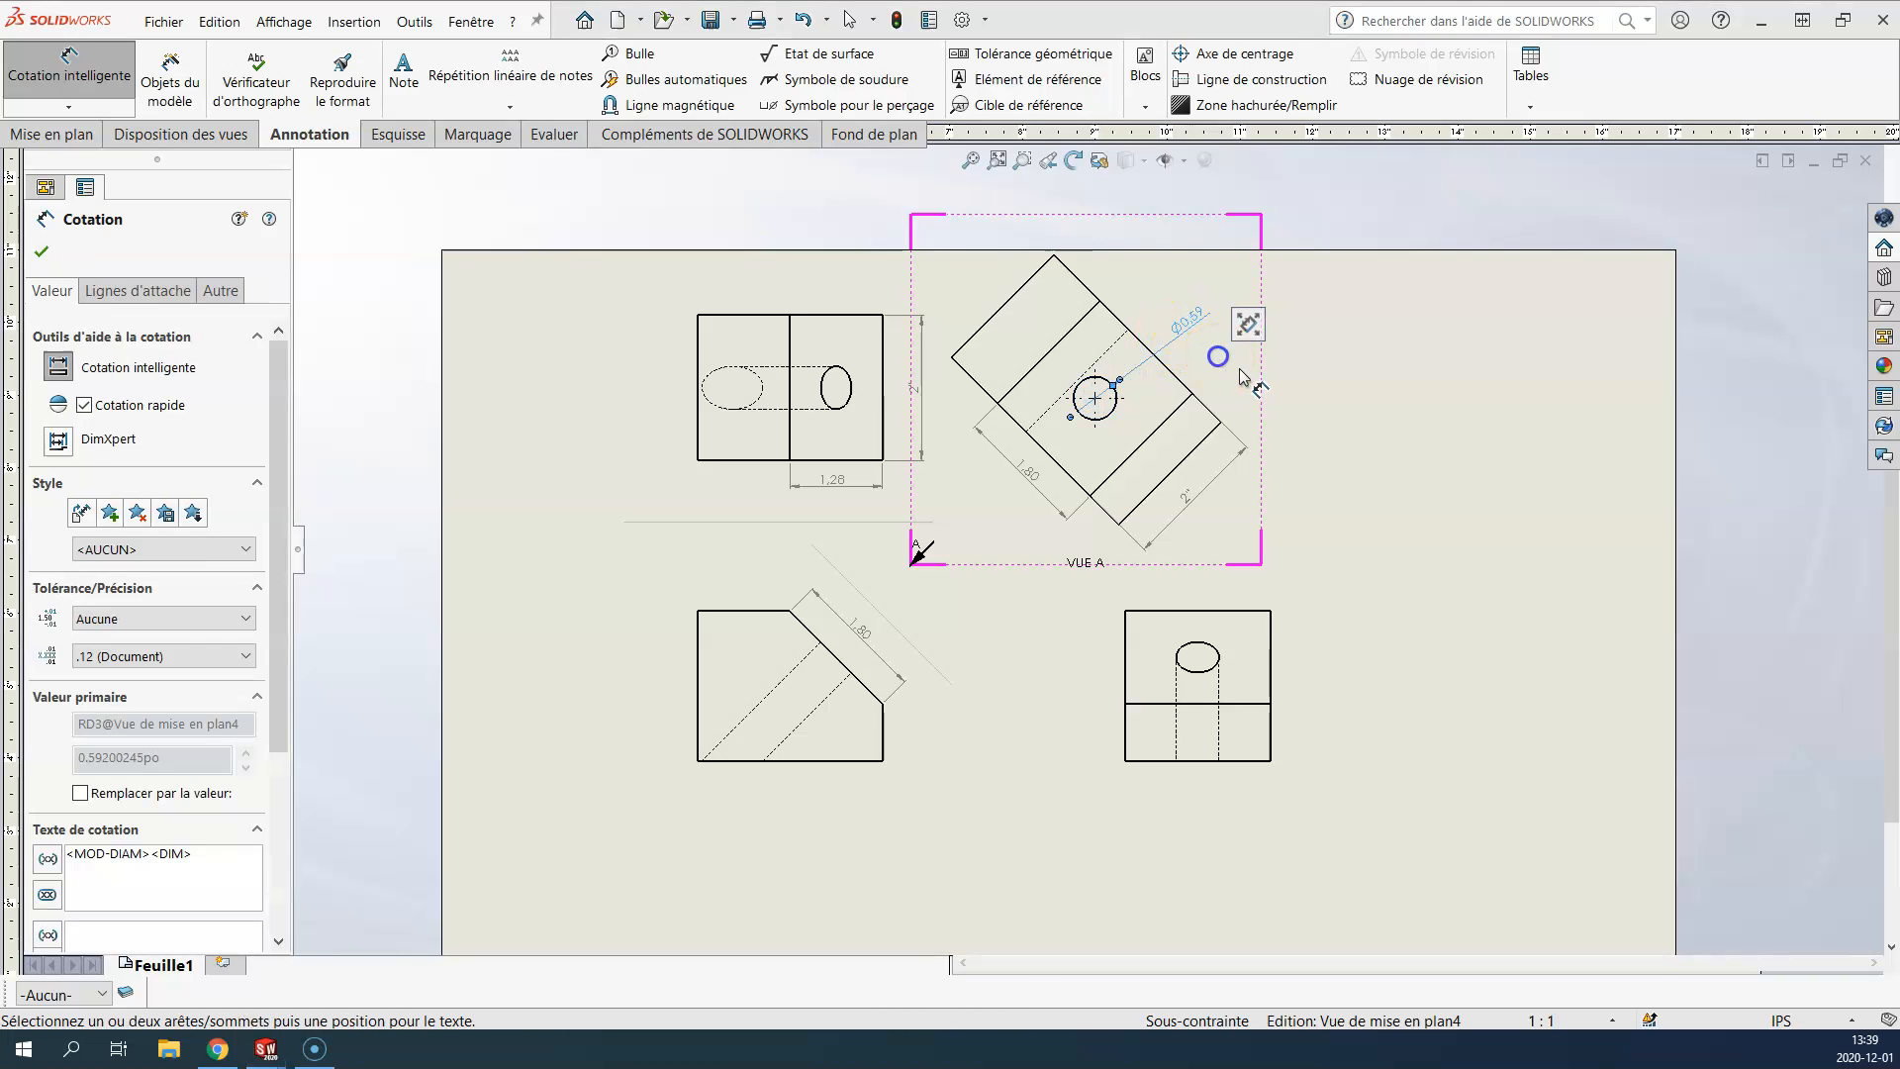
click(40, 252)
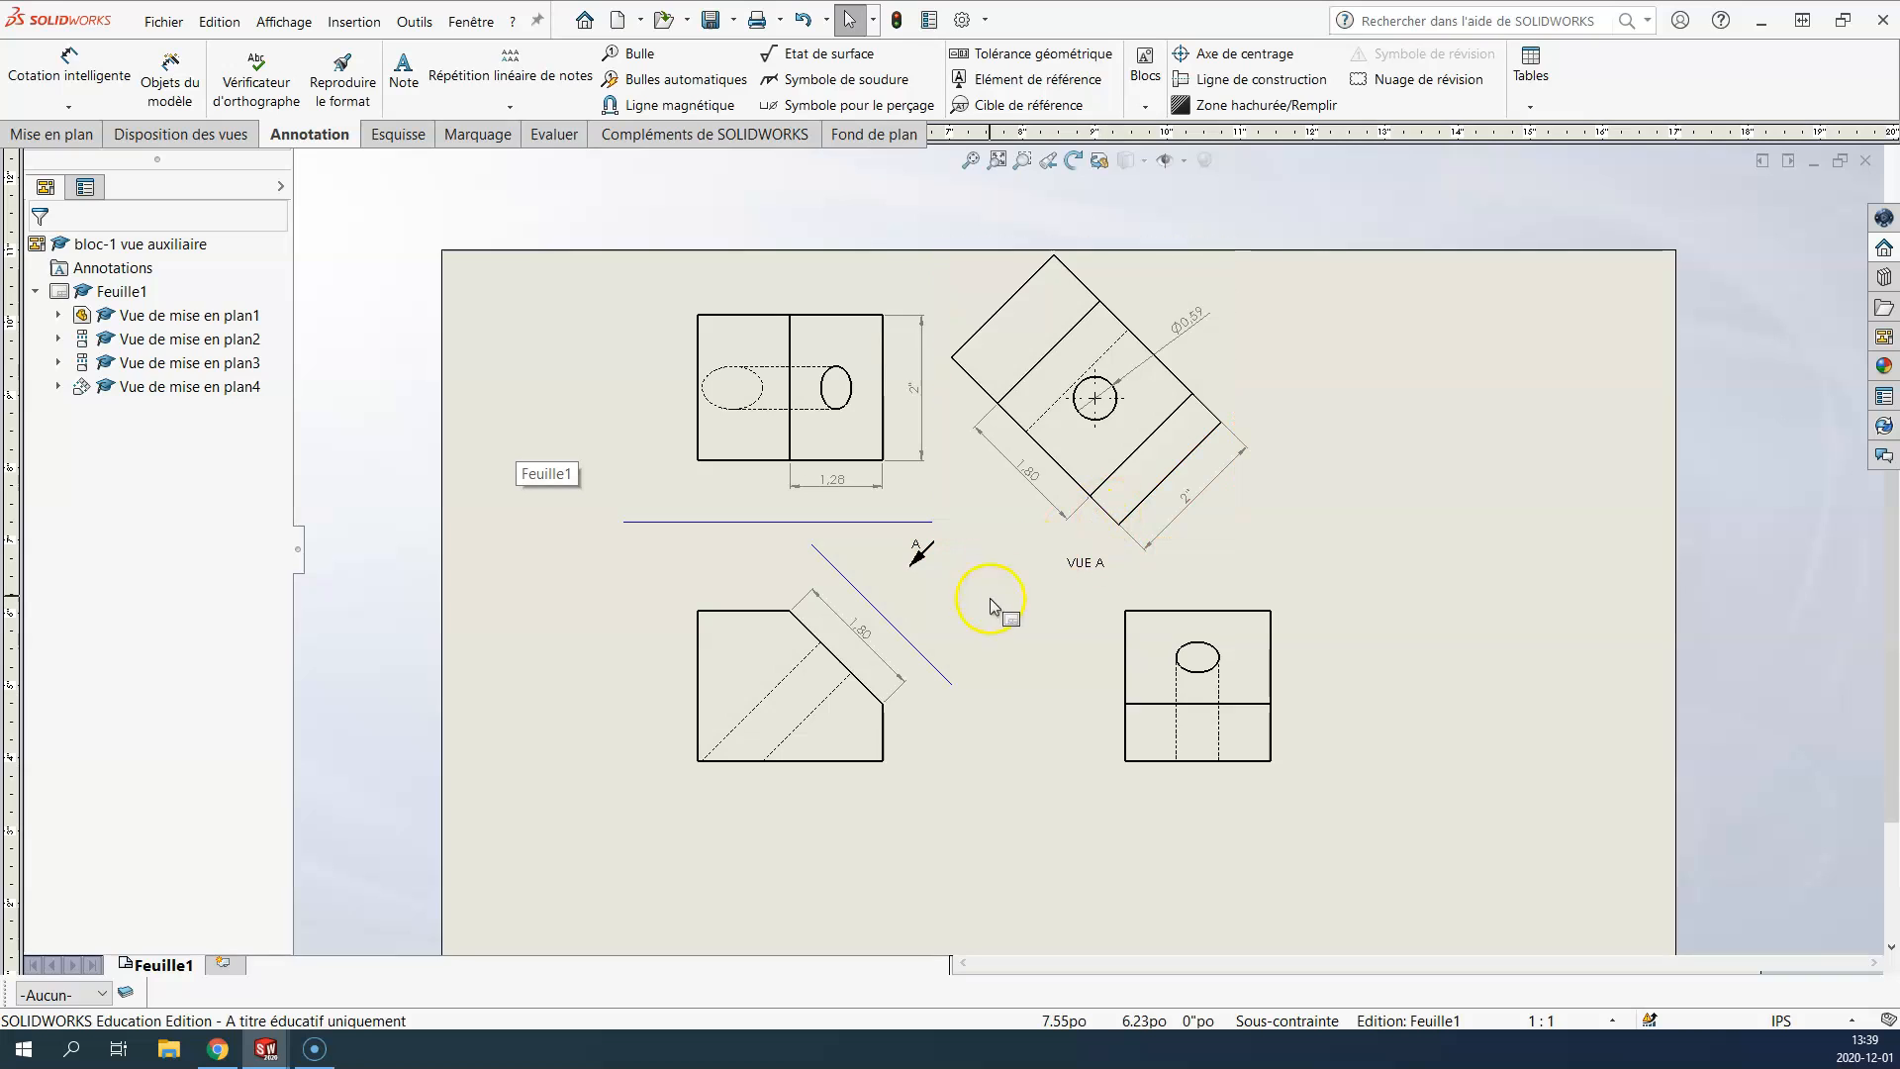
Step: Switch to the "ligne vraie grandeur" part and examine how its inclined plate sits among the reference planes
scroll(1002, 619, up, 2)
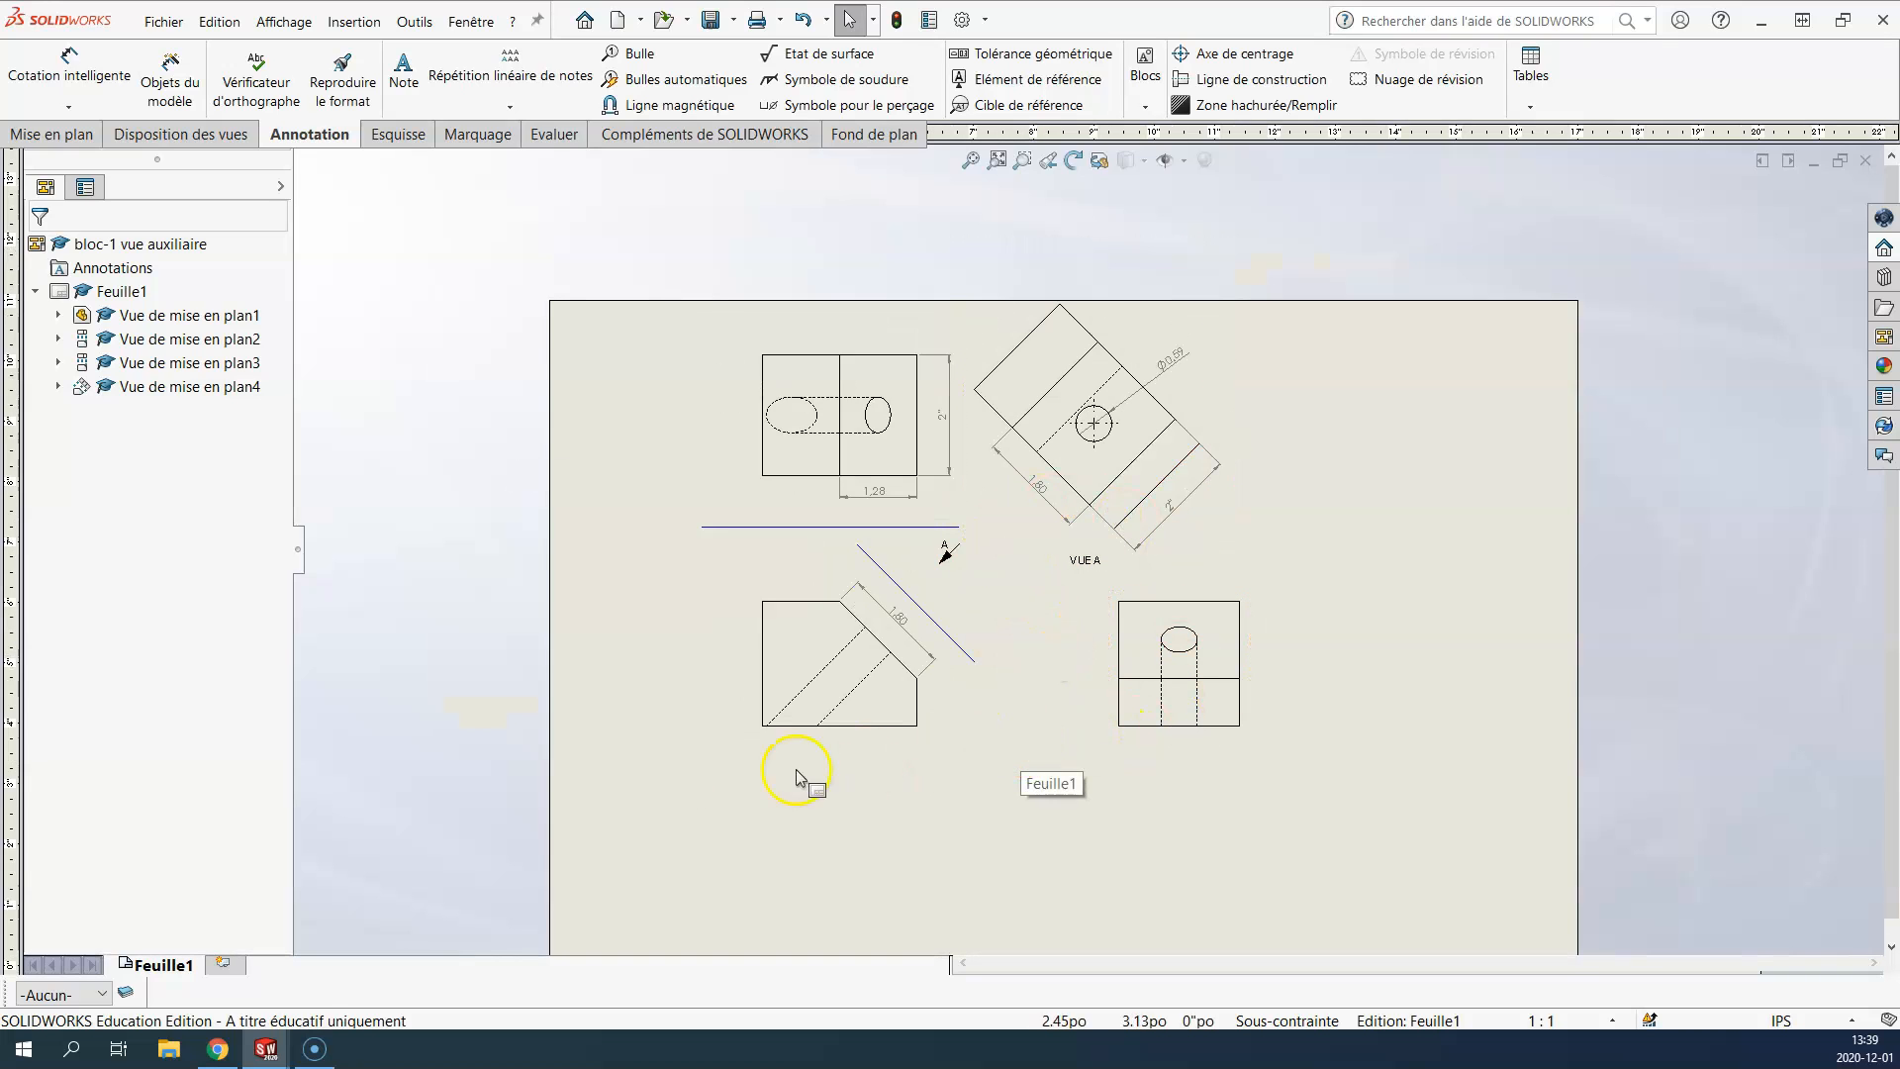
mouse_move(267, 1049)
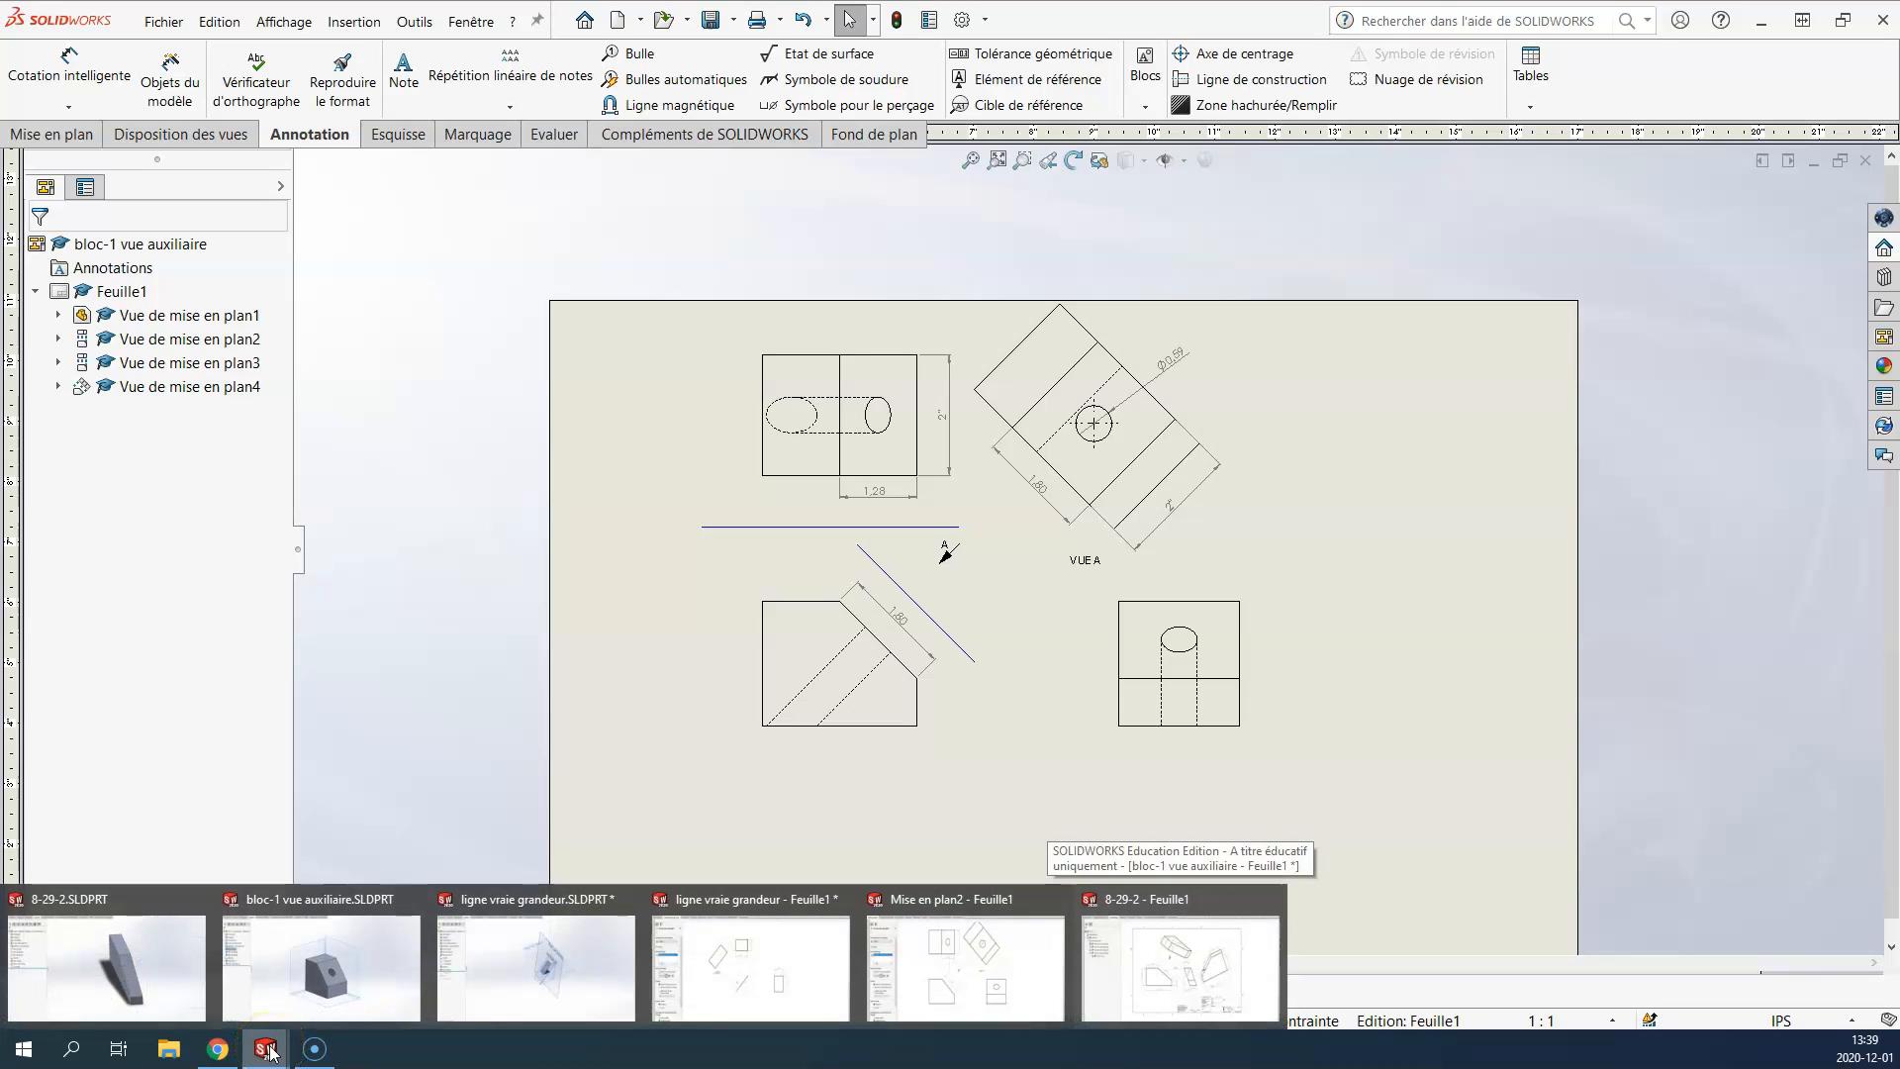
click(509, 989)
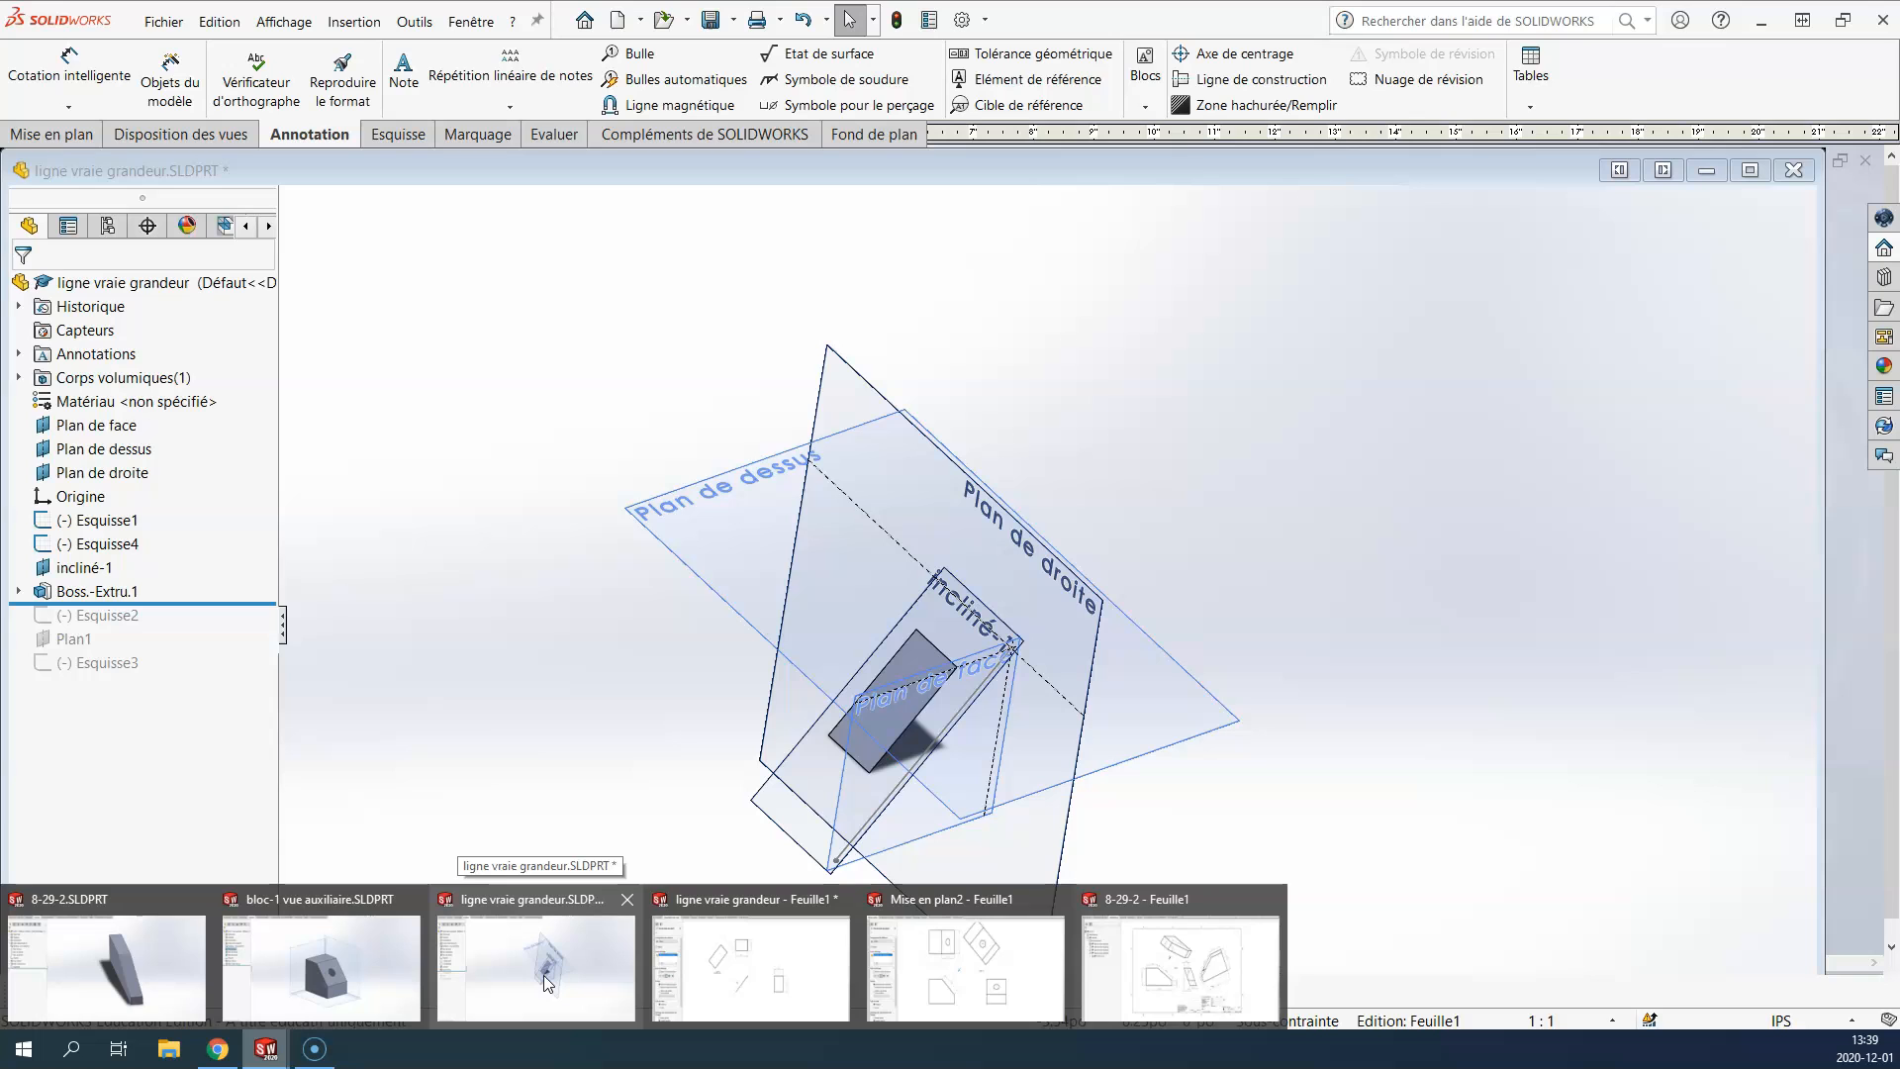
click(544, 976)
click(1103, 670)
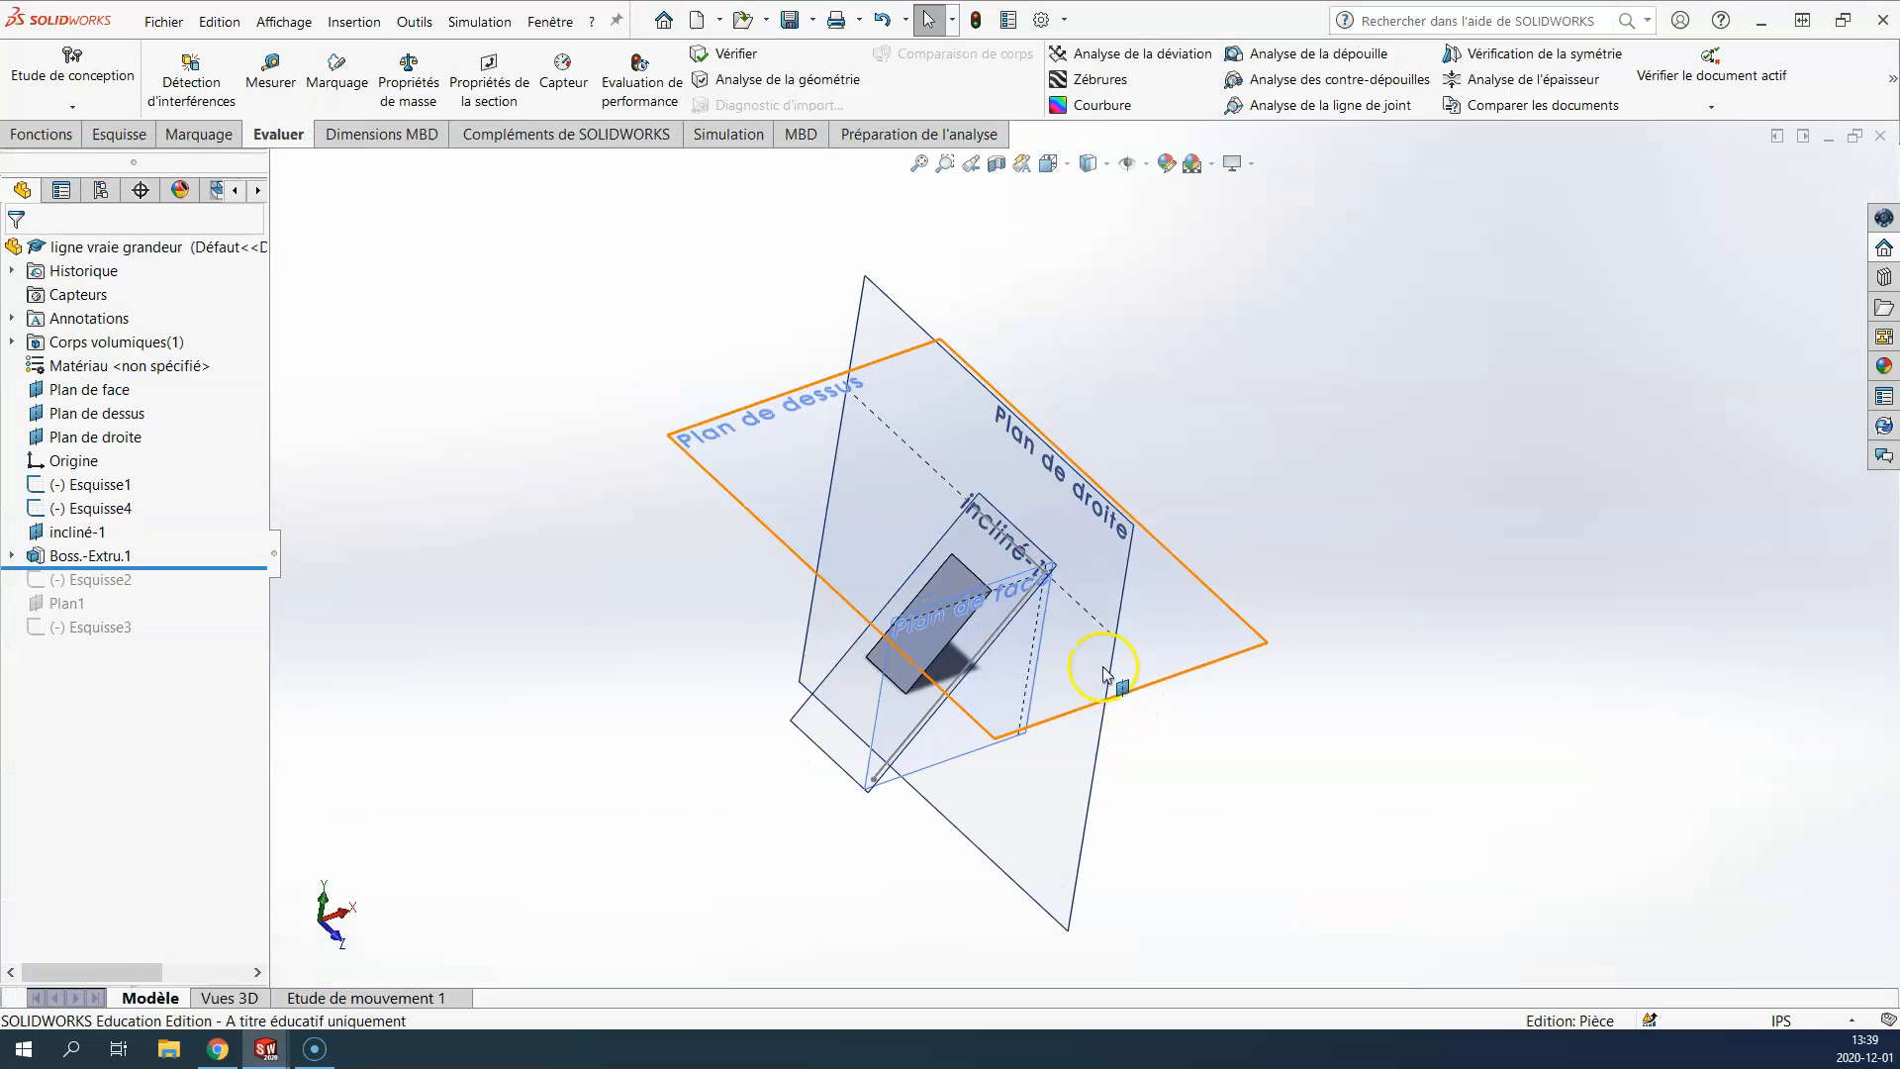
middle_drag(1104, 670, 1066, 626)
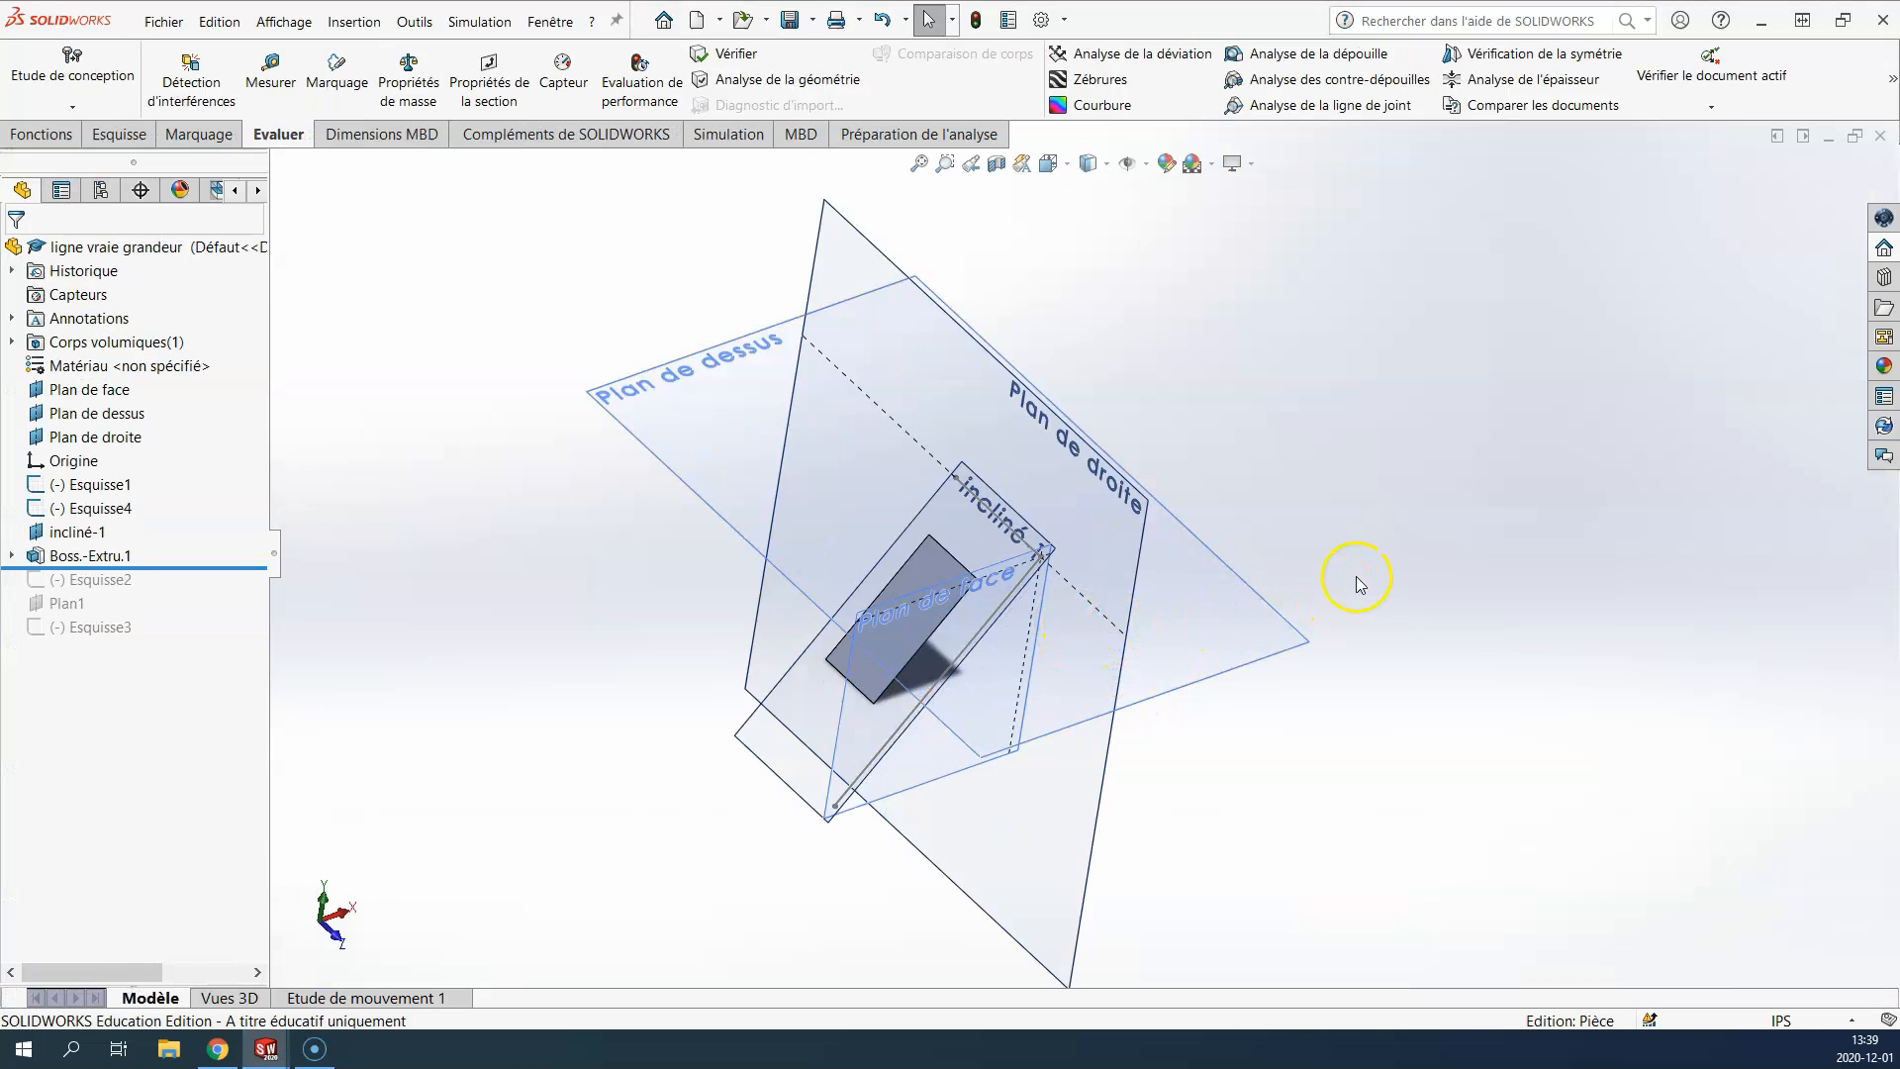
middle_drag(1330, 731, 1366, 645)
Step: Highlight the plate's inclined face and examine it from several angles against the front, top, right and incliné-1 planes
click(851, 598)
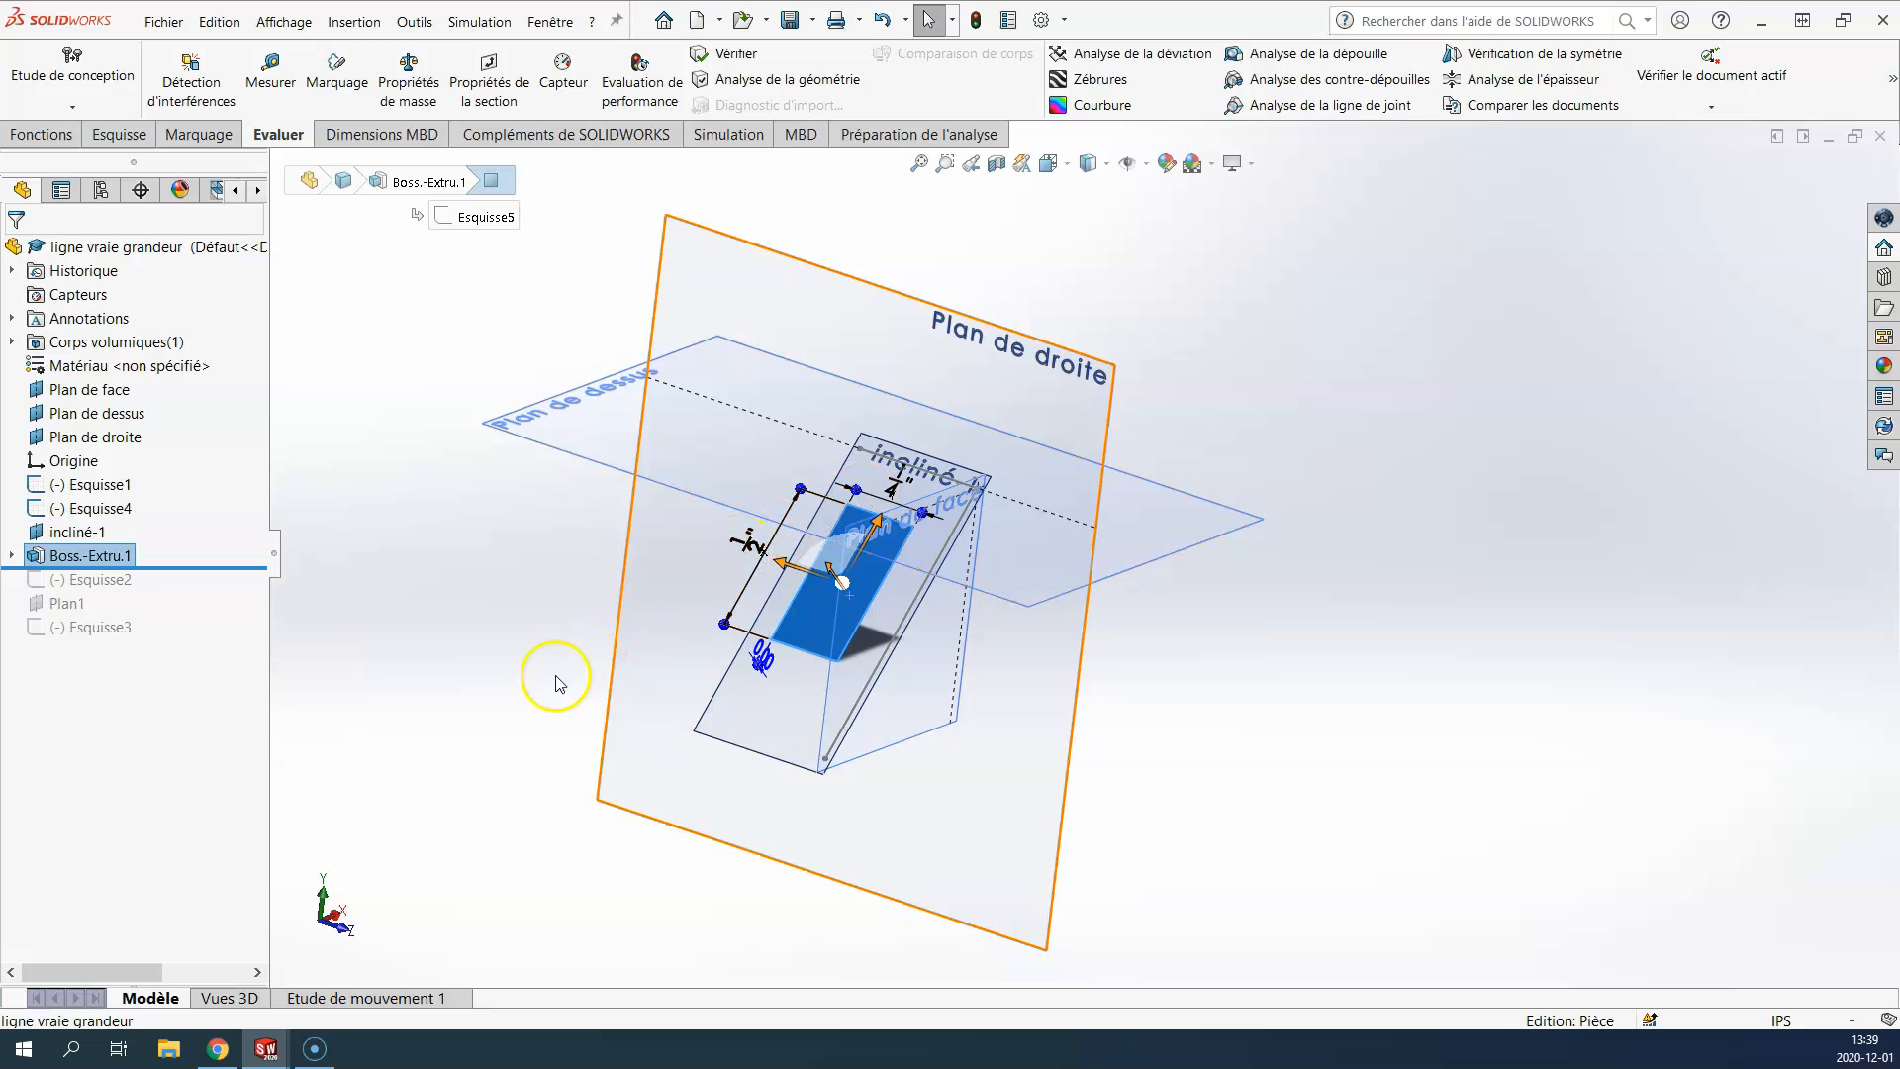
scroll(540, 614, down, 1)
scroll(540, 614, up, 1)
mouse_move(541, 615)
middle_down()
mouse_move(699, 601)
mouse_move(509, 606)
mouse_move(545, 614)
middle_up()
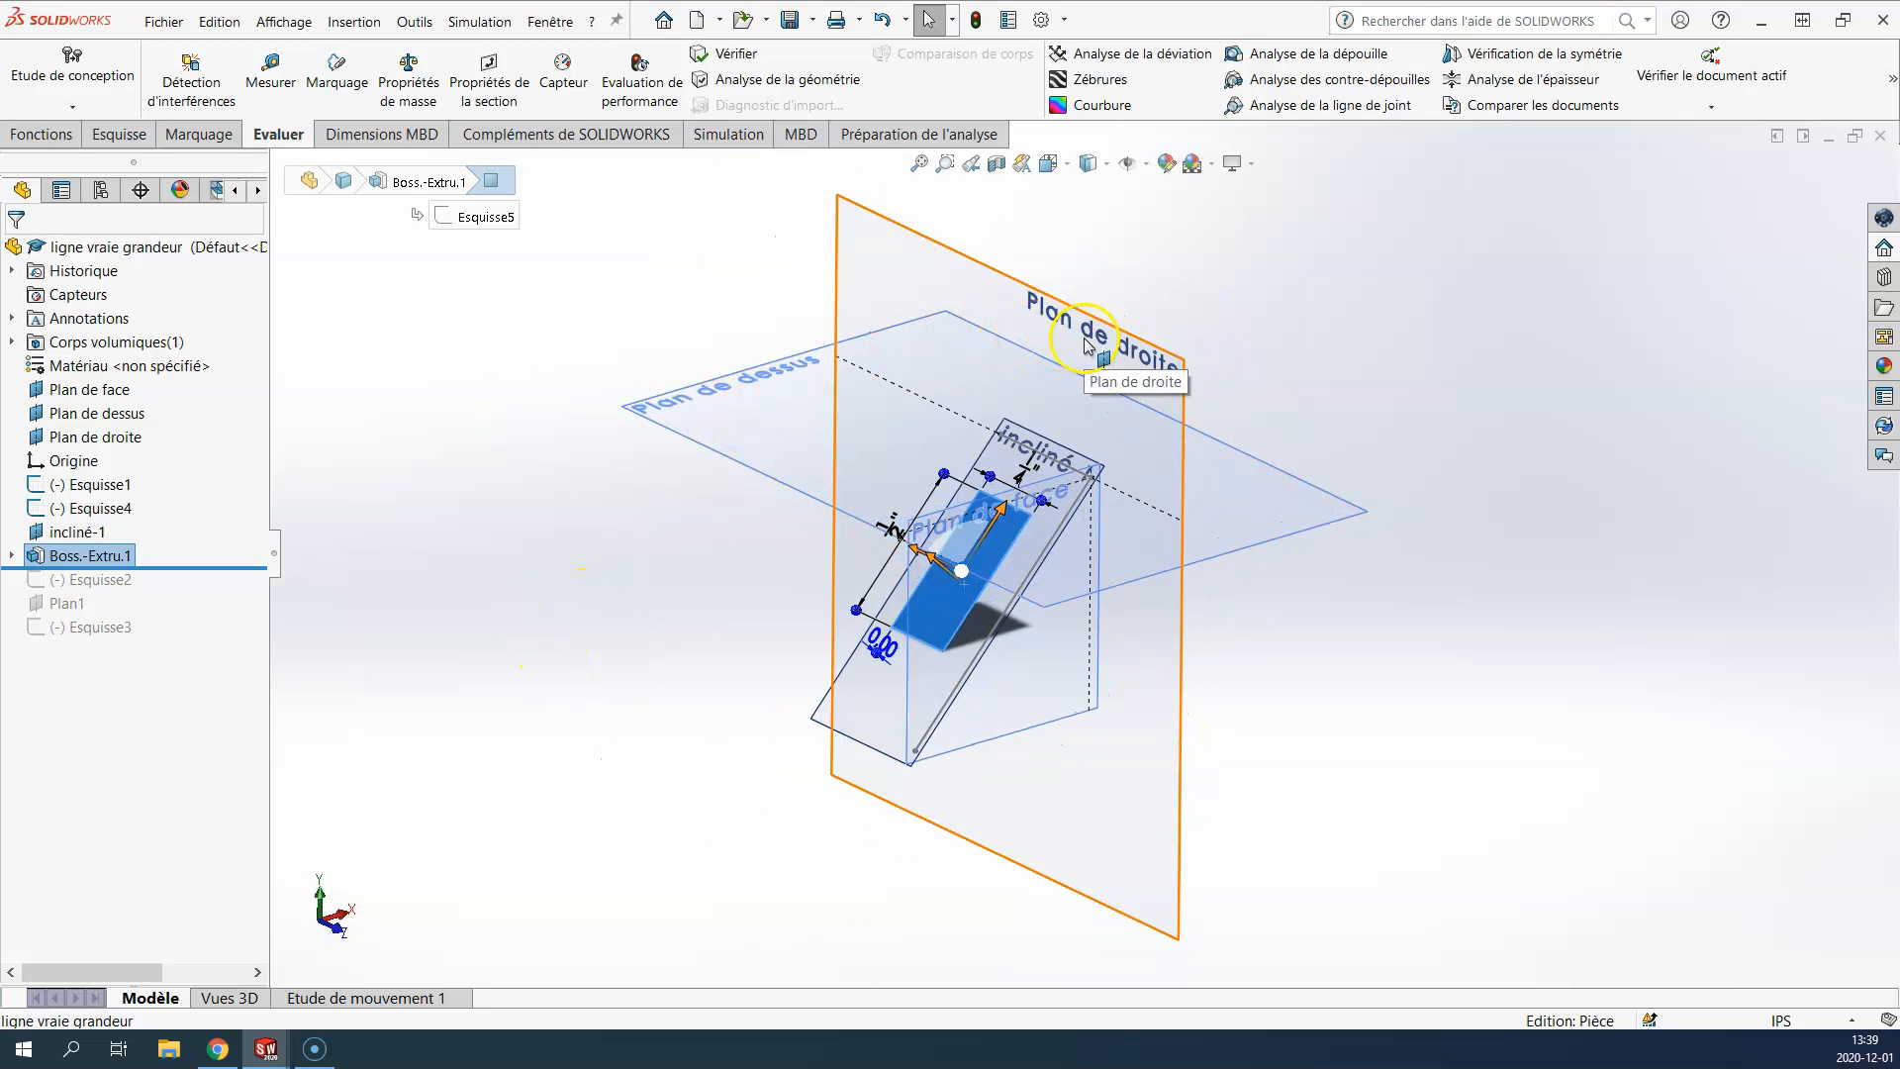
mouse_move(633, 676)
middle_down()
mouse_move(726, 603)
mouse_move(710, 654)
mouse_move(1029, 508)
middle_up()
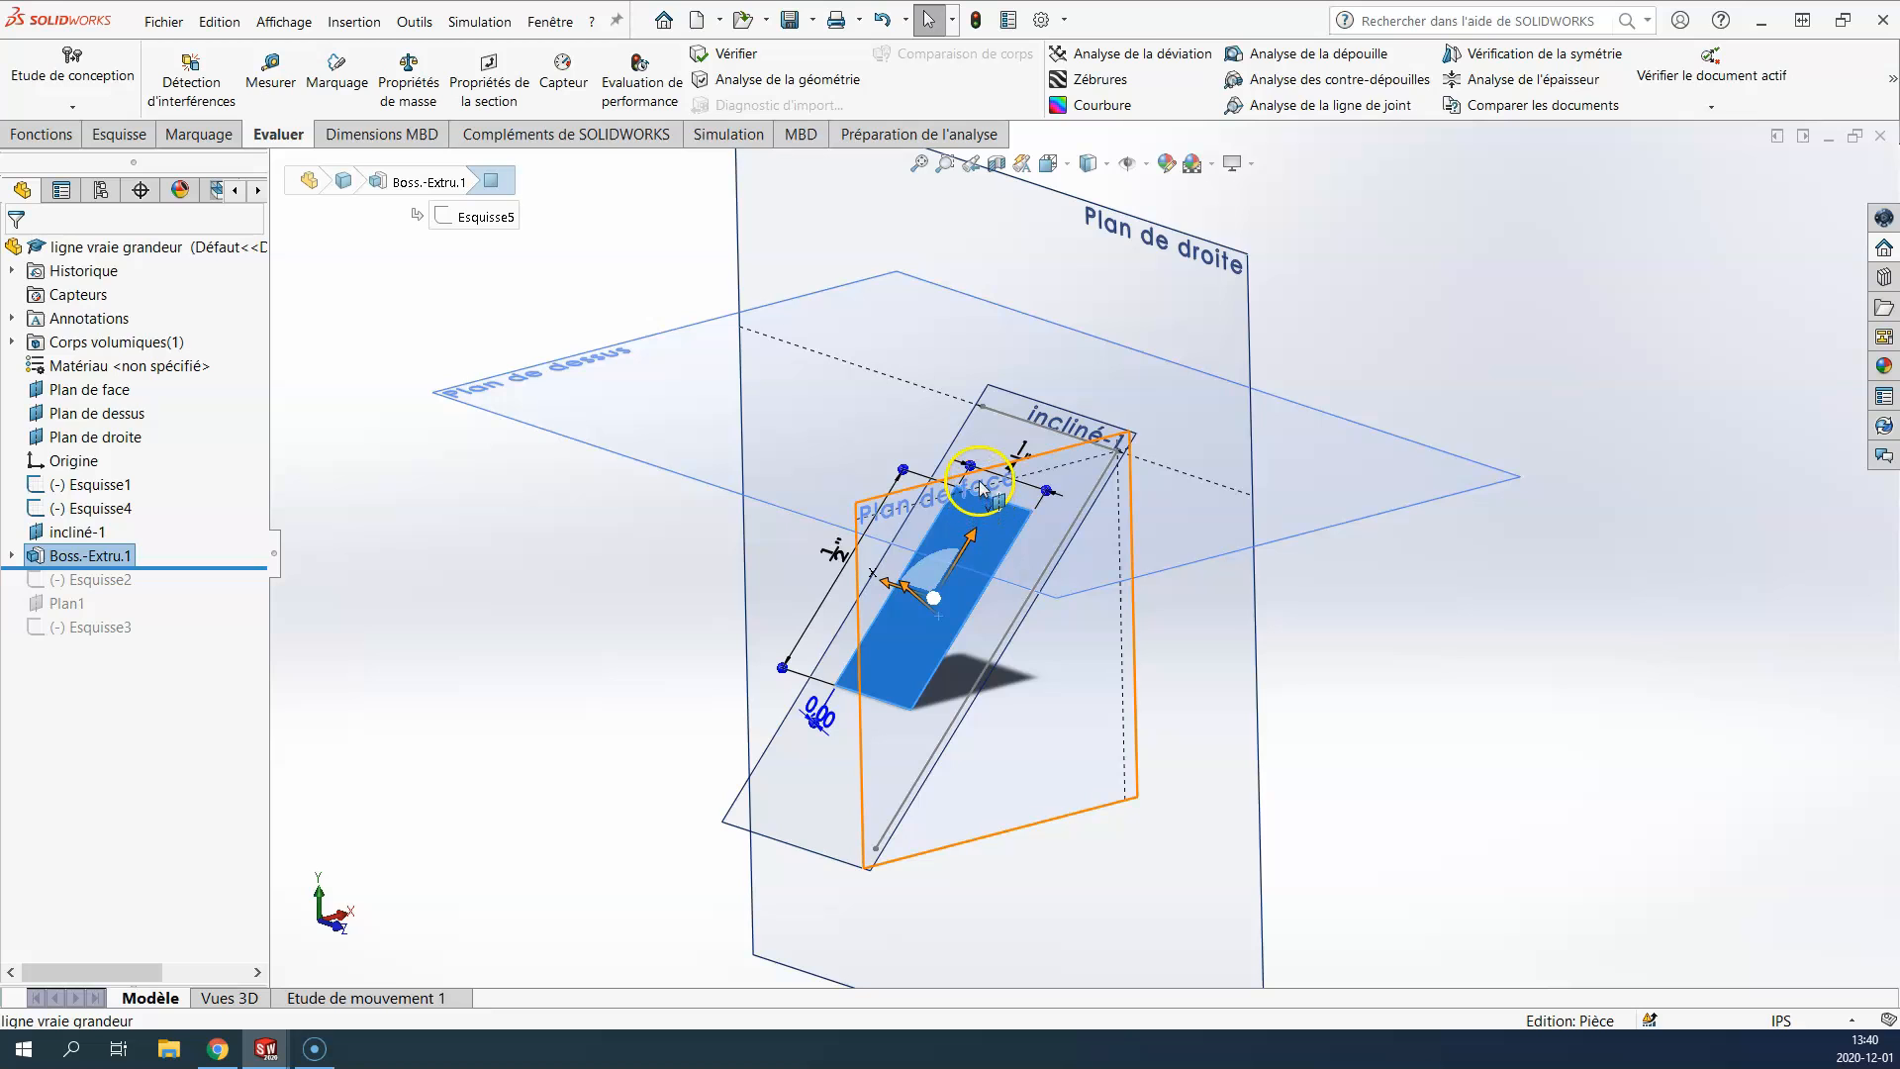
mouse_move(834, 633)
middle_down()
mouse_move(658, 666)
mouse_move(697, 669)
middle_up()
mouse_move(425, 721)
middle_down()
mouse_move(607, 712)
mouse_move(585, 752)
middle_up()
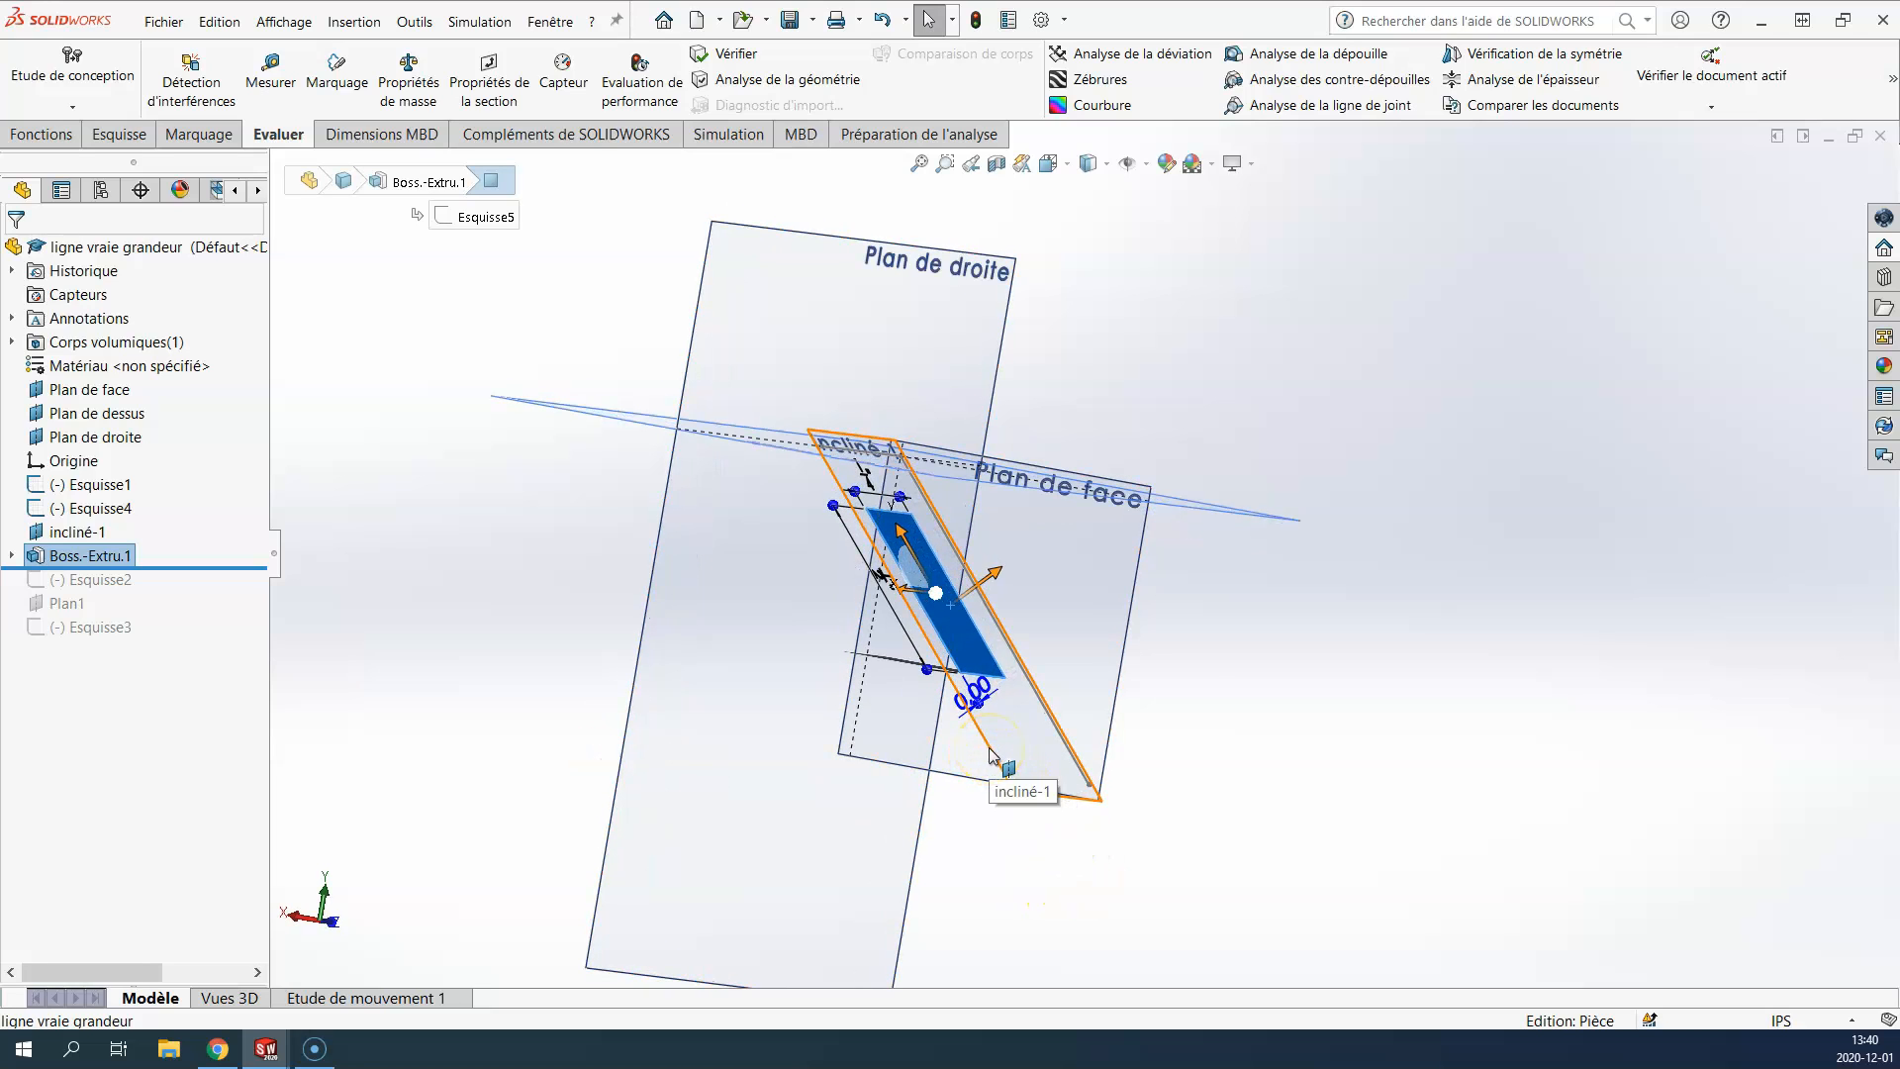
mouse_move(1183, 682)
middle_down()
mouse_move(980, 661)
mouse_move(875, 693)
mouse_move(719, 688)
middle_up()
click(756, 593)
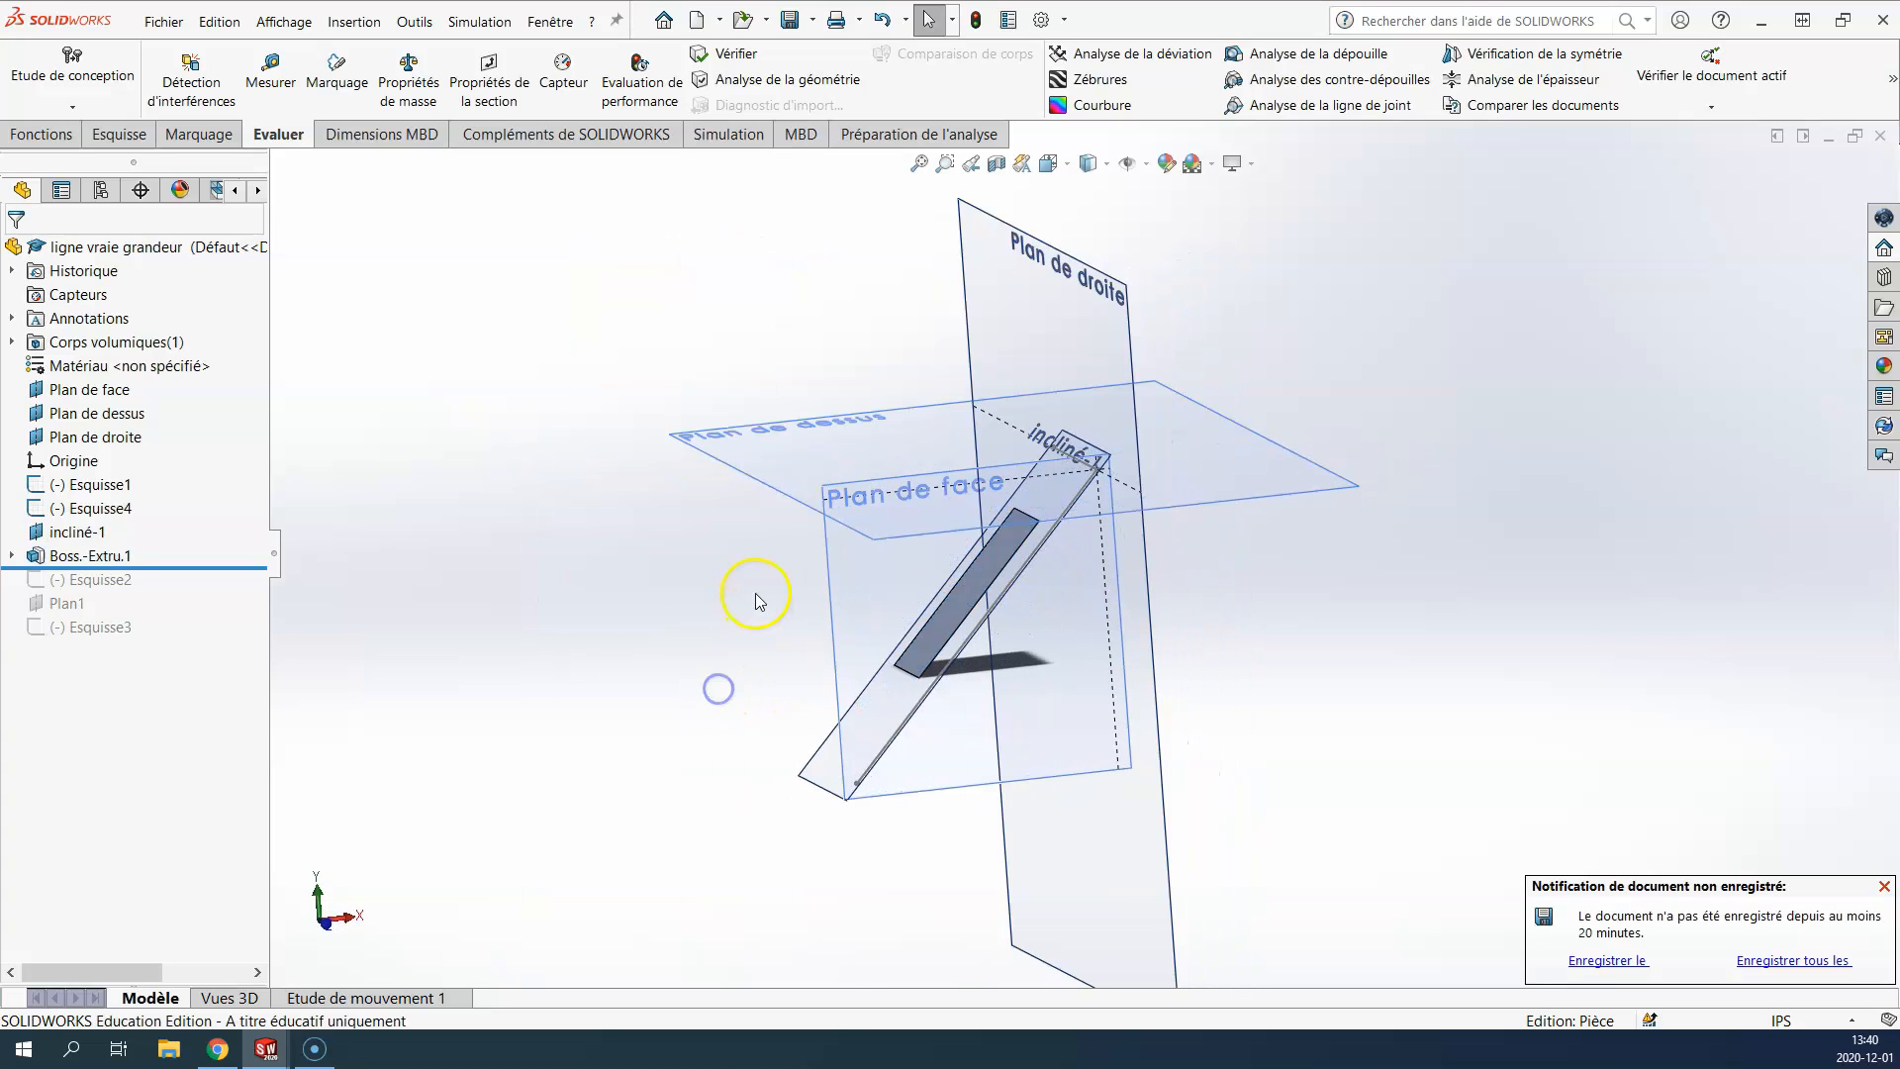
Step: Examine the inclined plate edge-on, looking straight at the Plan de face, and return to a 3D orientation
click(831, 566)
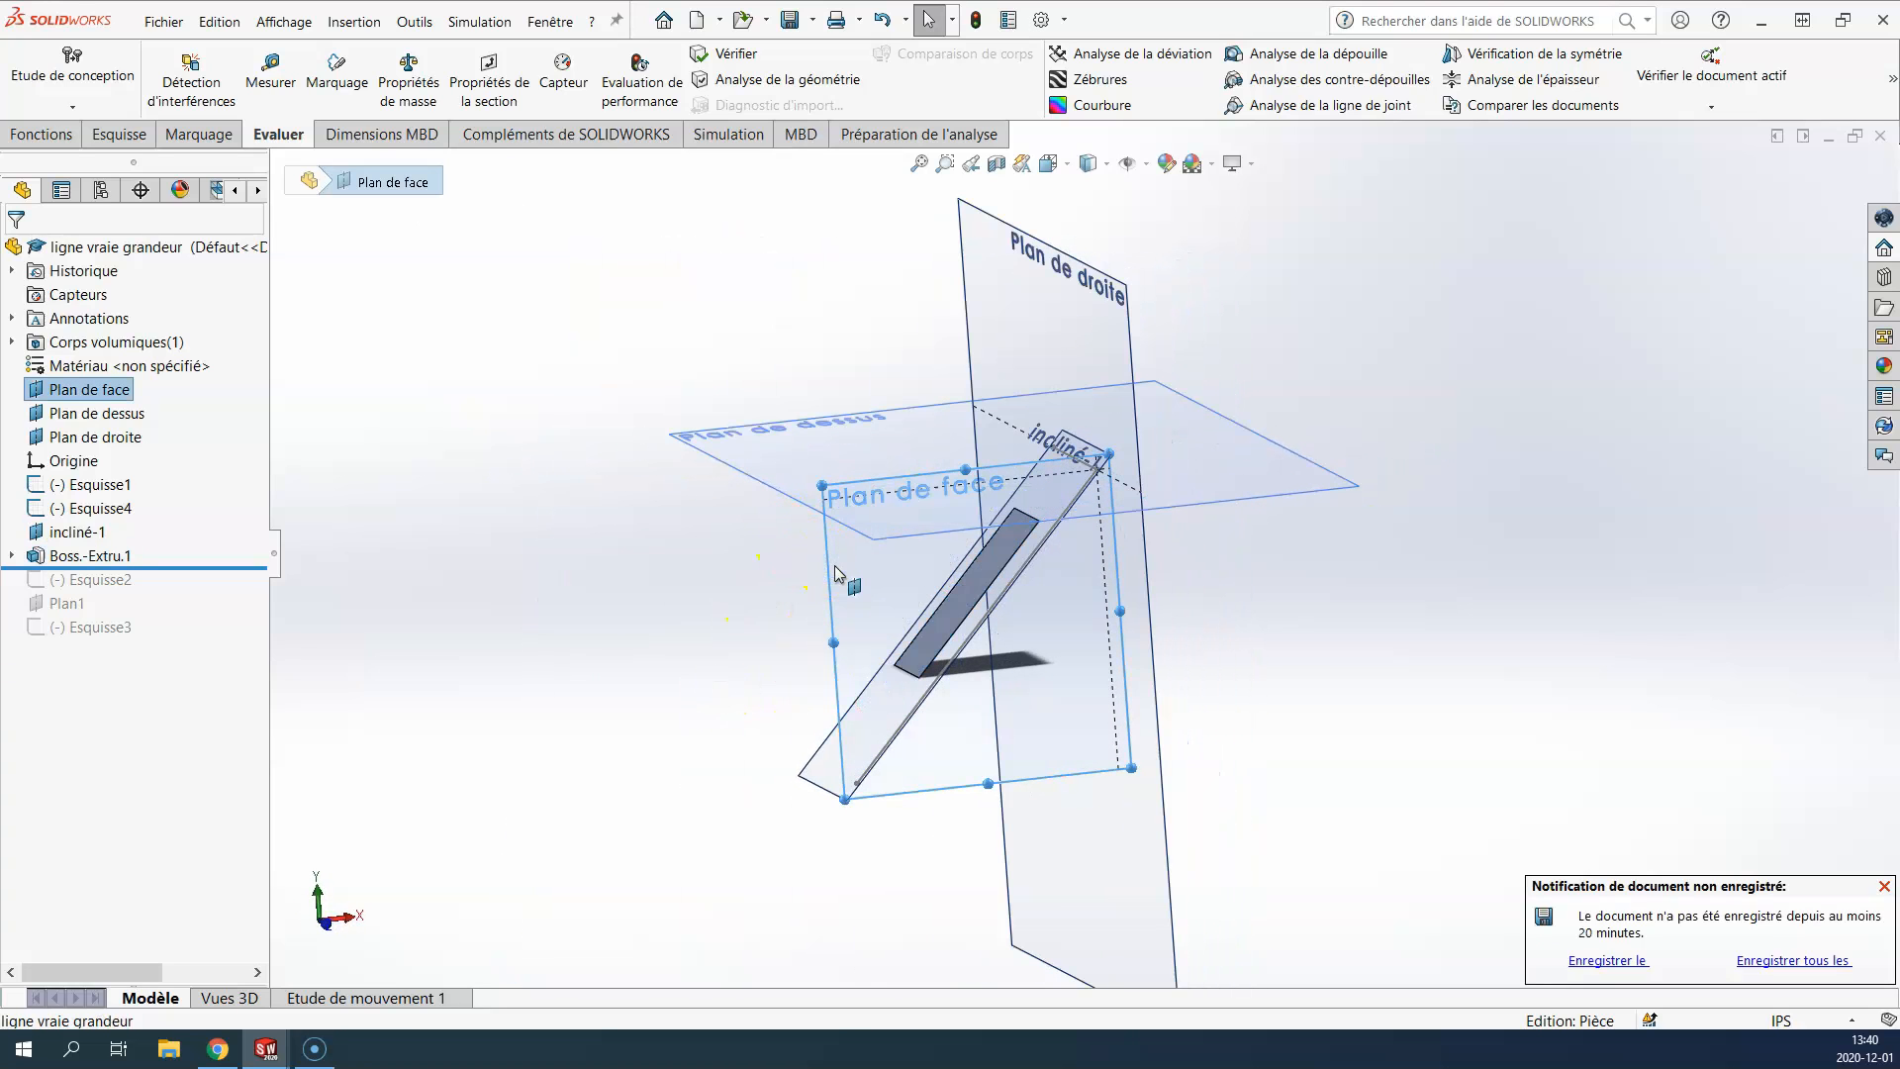
key(ctrl+1)
click(978, 568)
click(1016, 535)
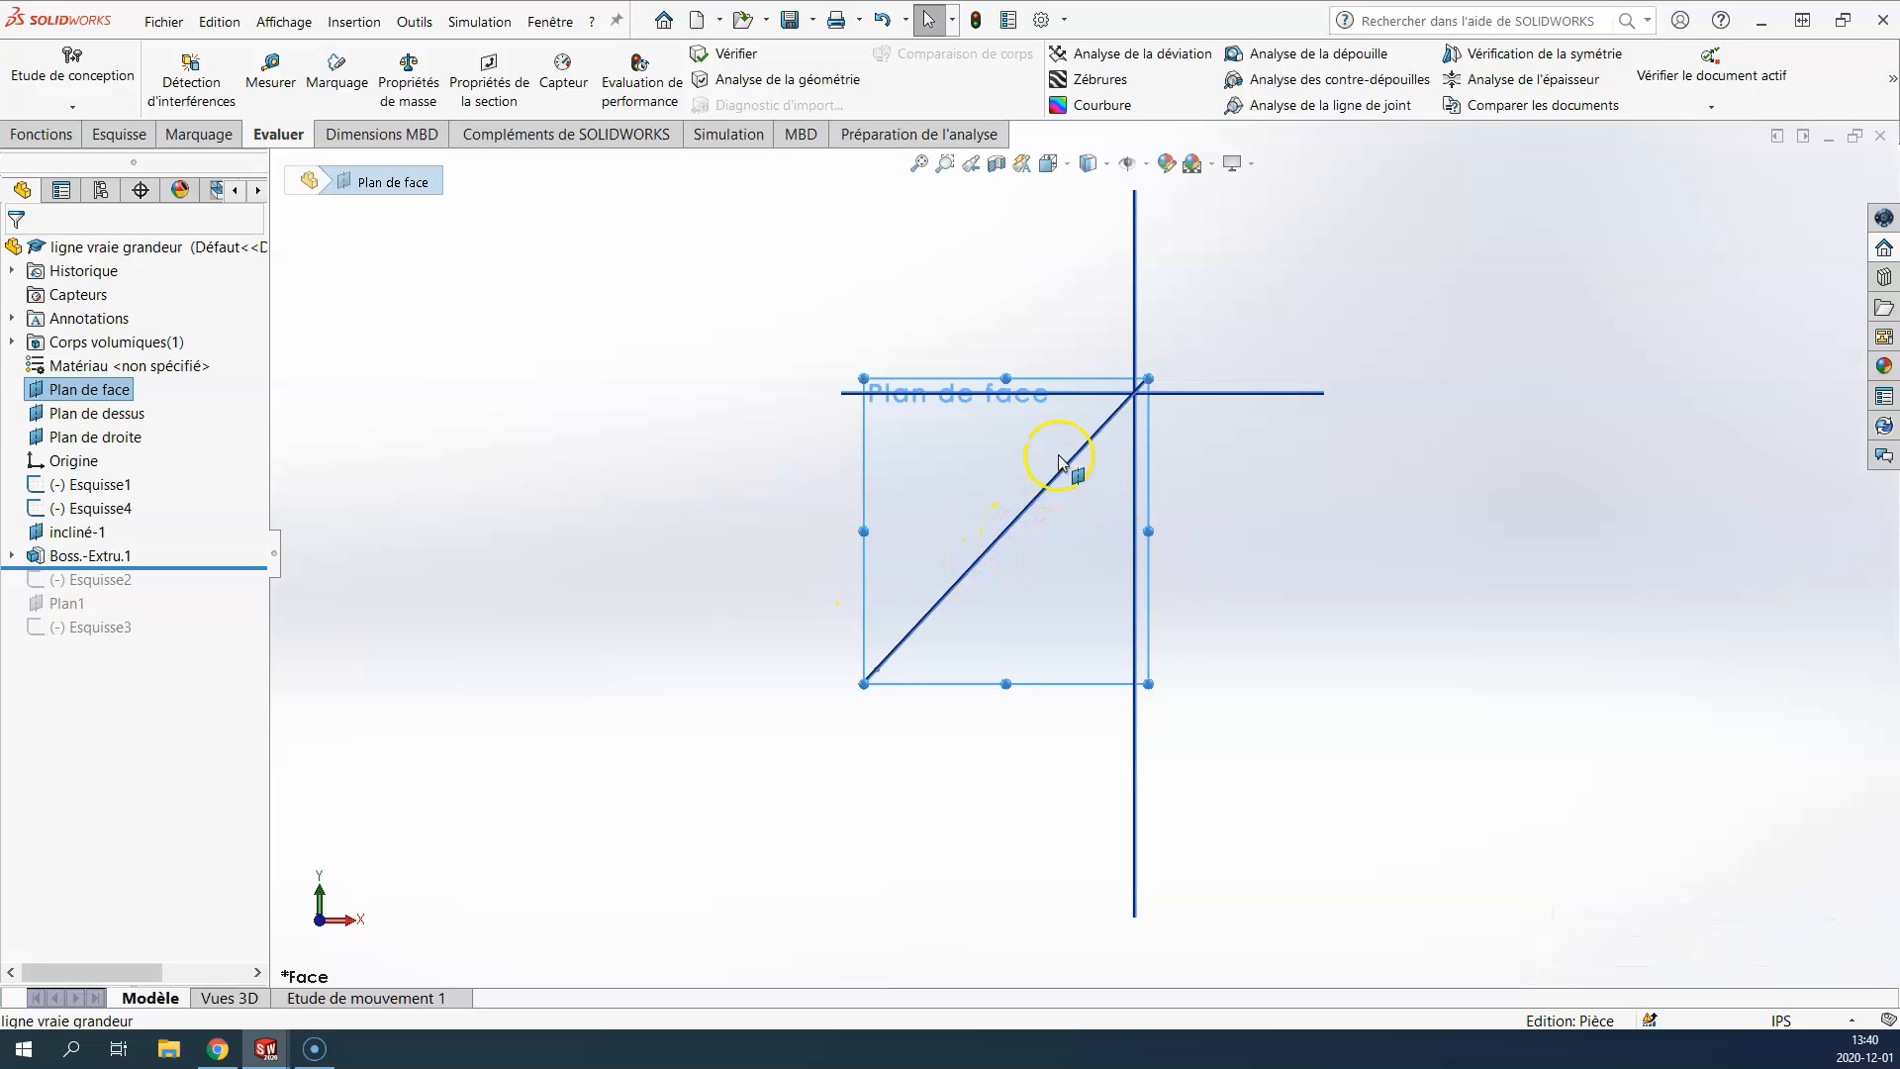
scroll(1089, 490, down, 2)
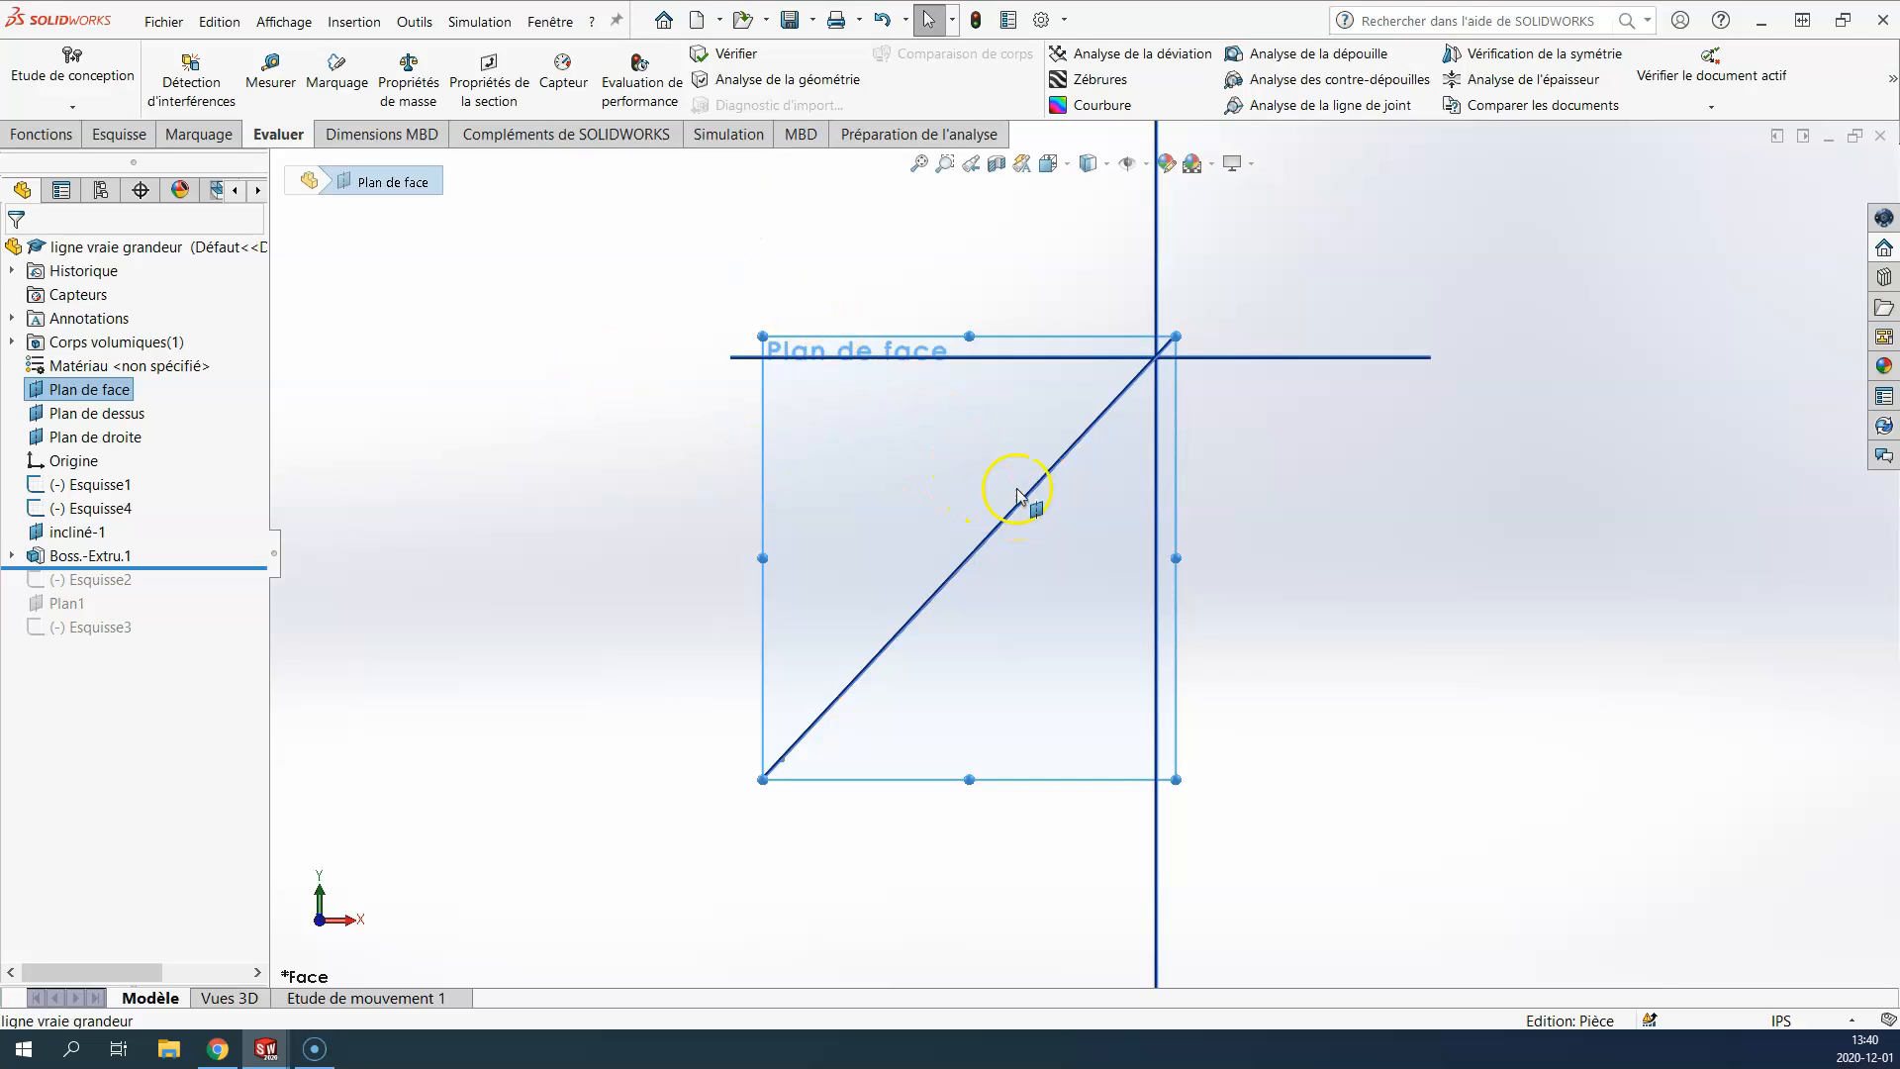
key(ctrl+7)
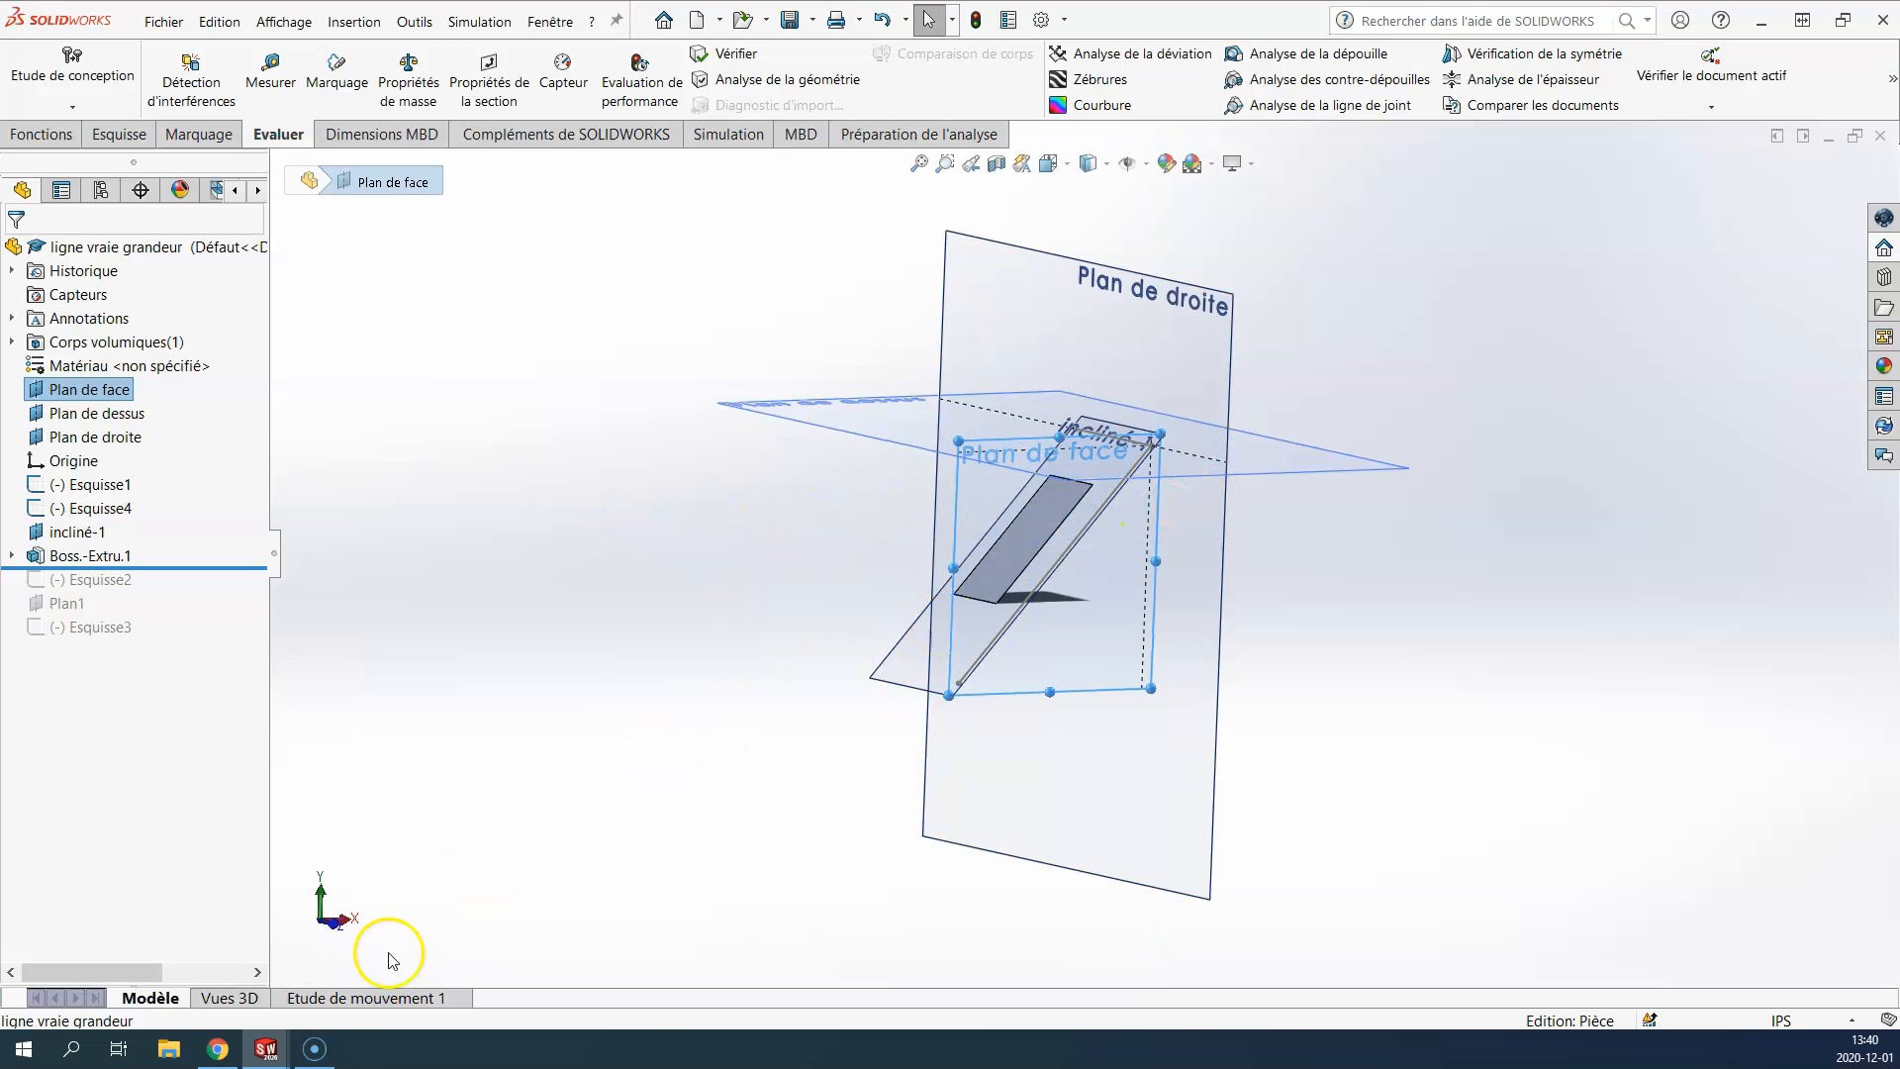
Step: Switch to the "ligne vraie grandeur" drawing sheet and examine the inclined plate's standard views, auxiliary view and fold line
mouse_move(274, 1052)
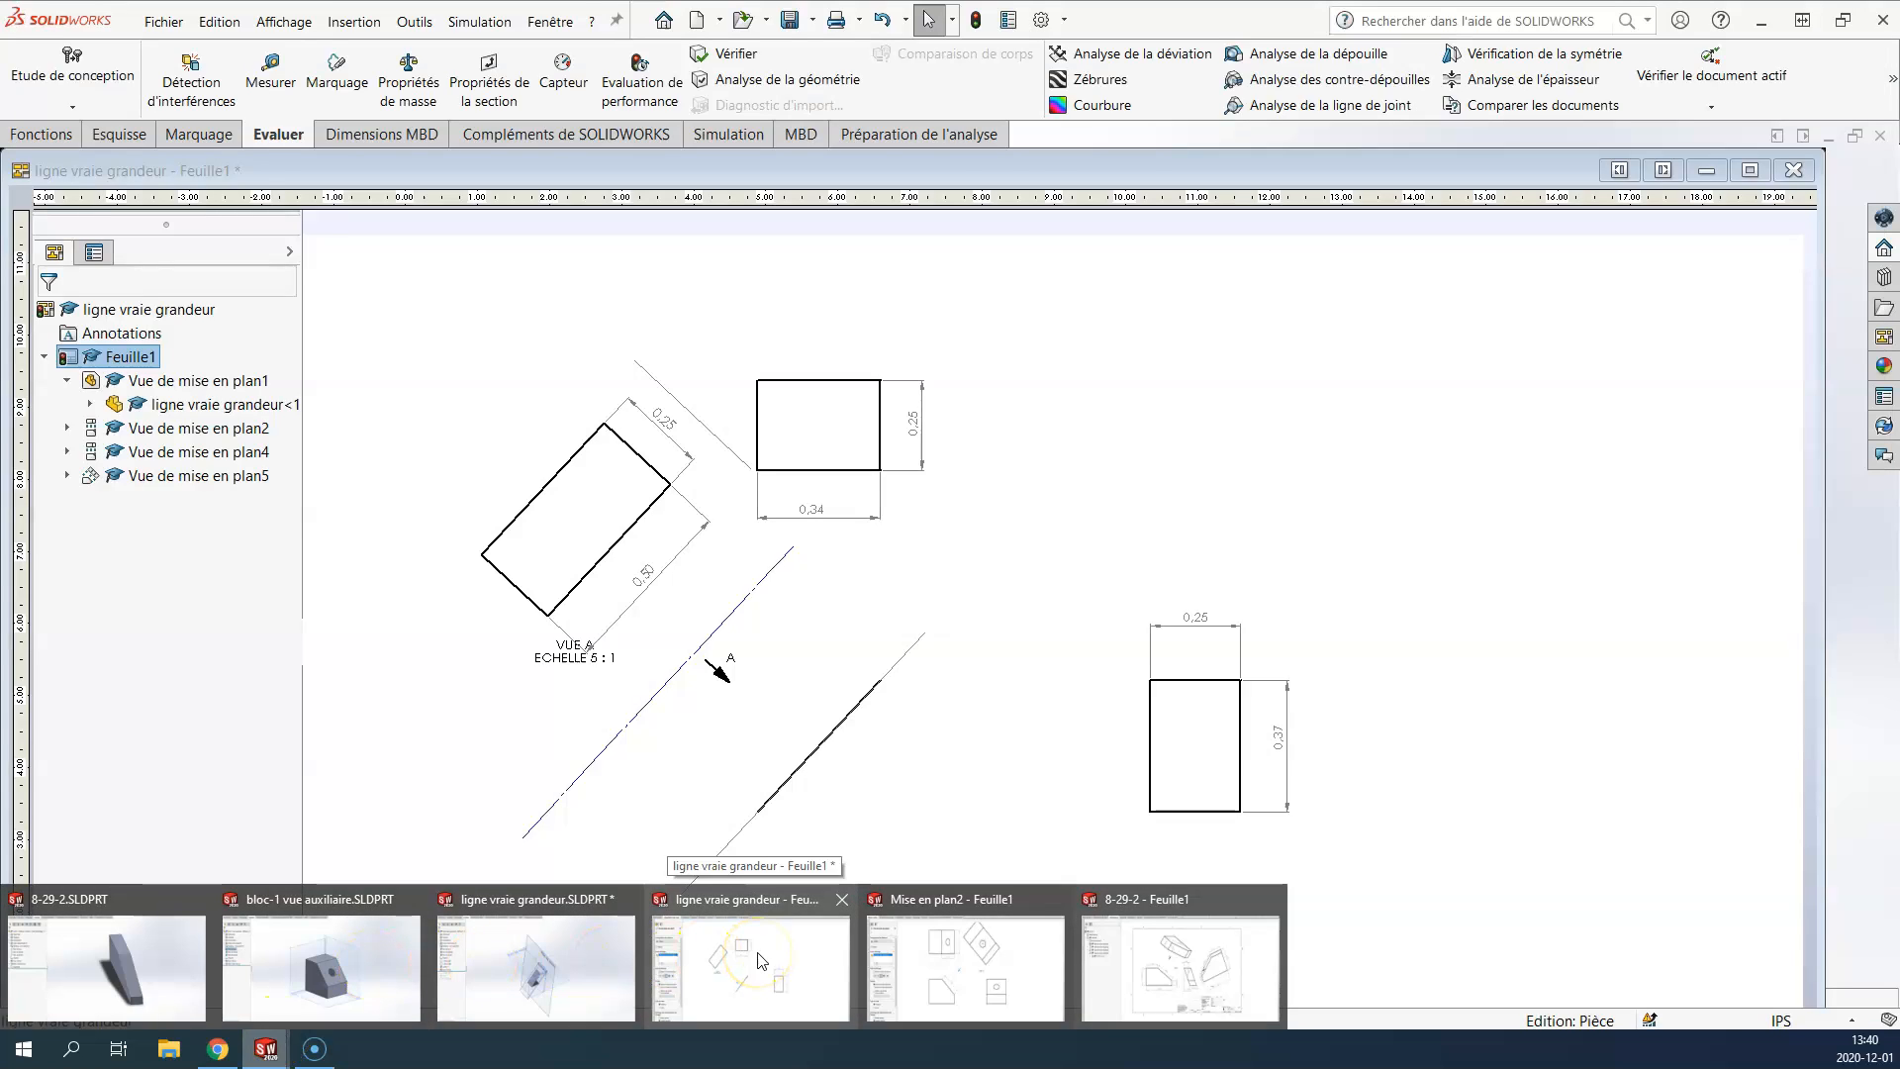
click(758, 958)
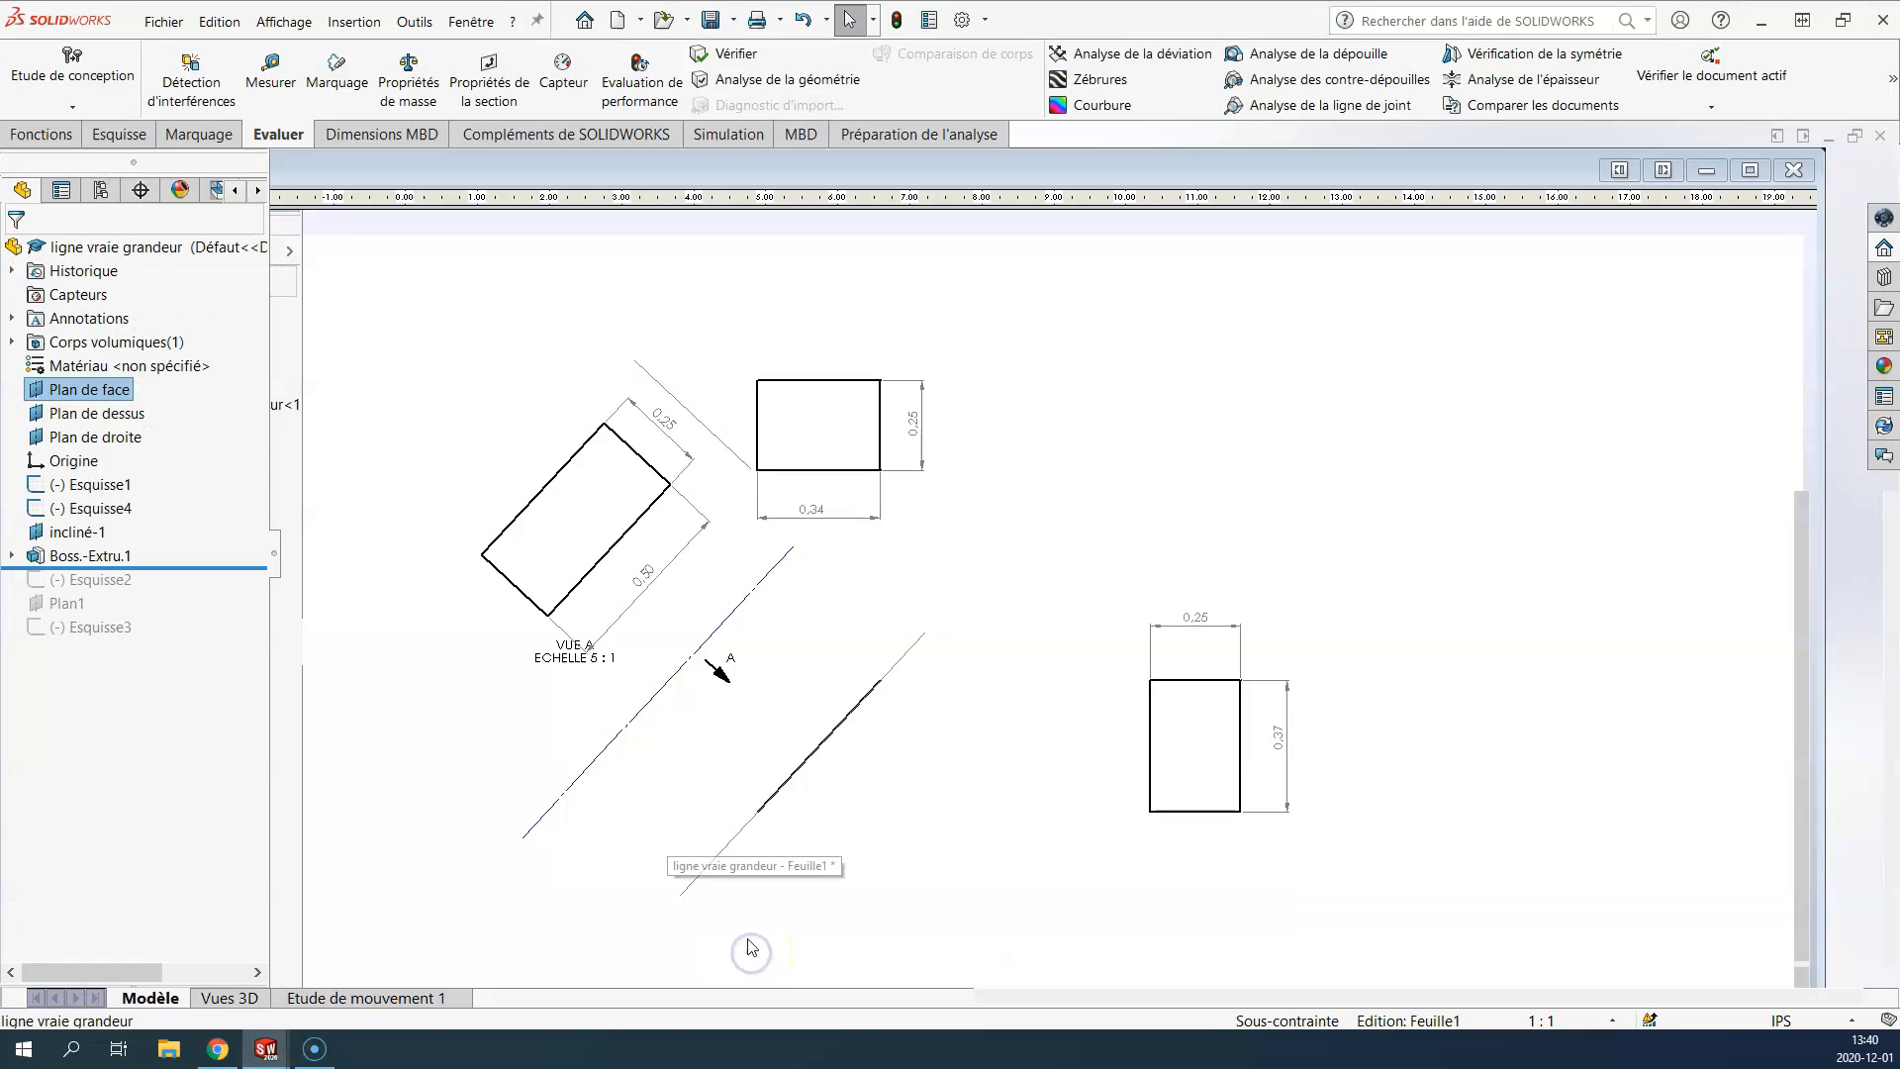
click(910, 612)
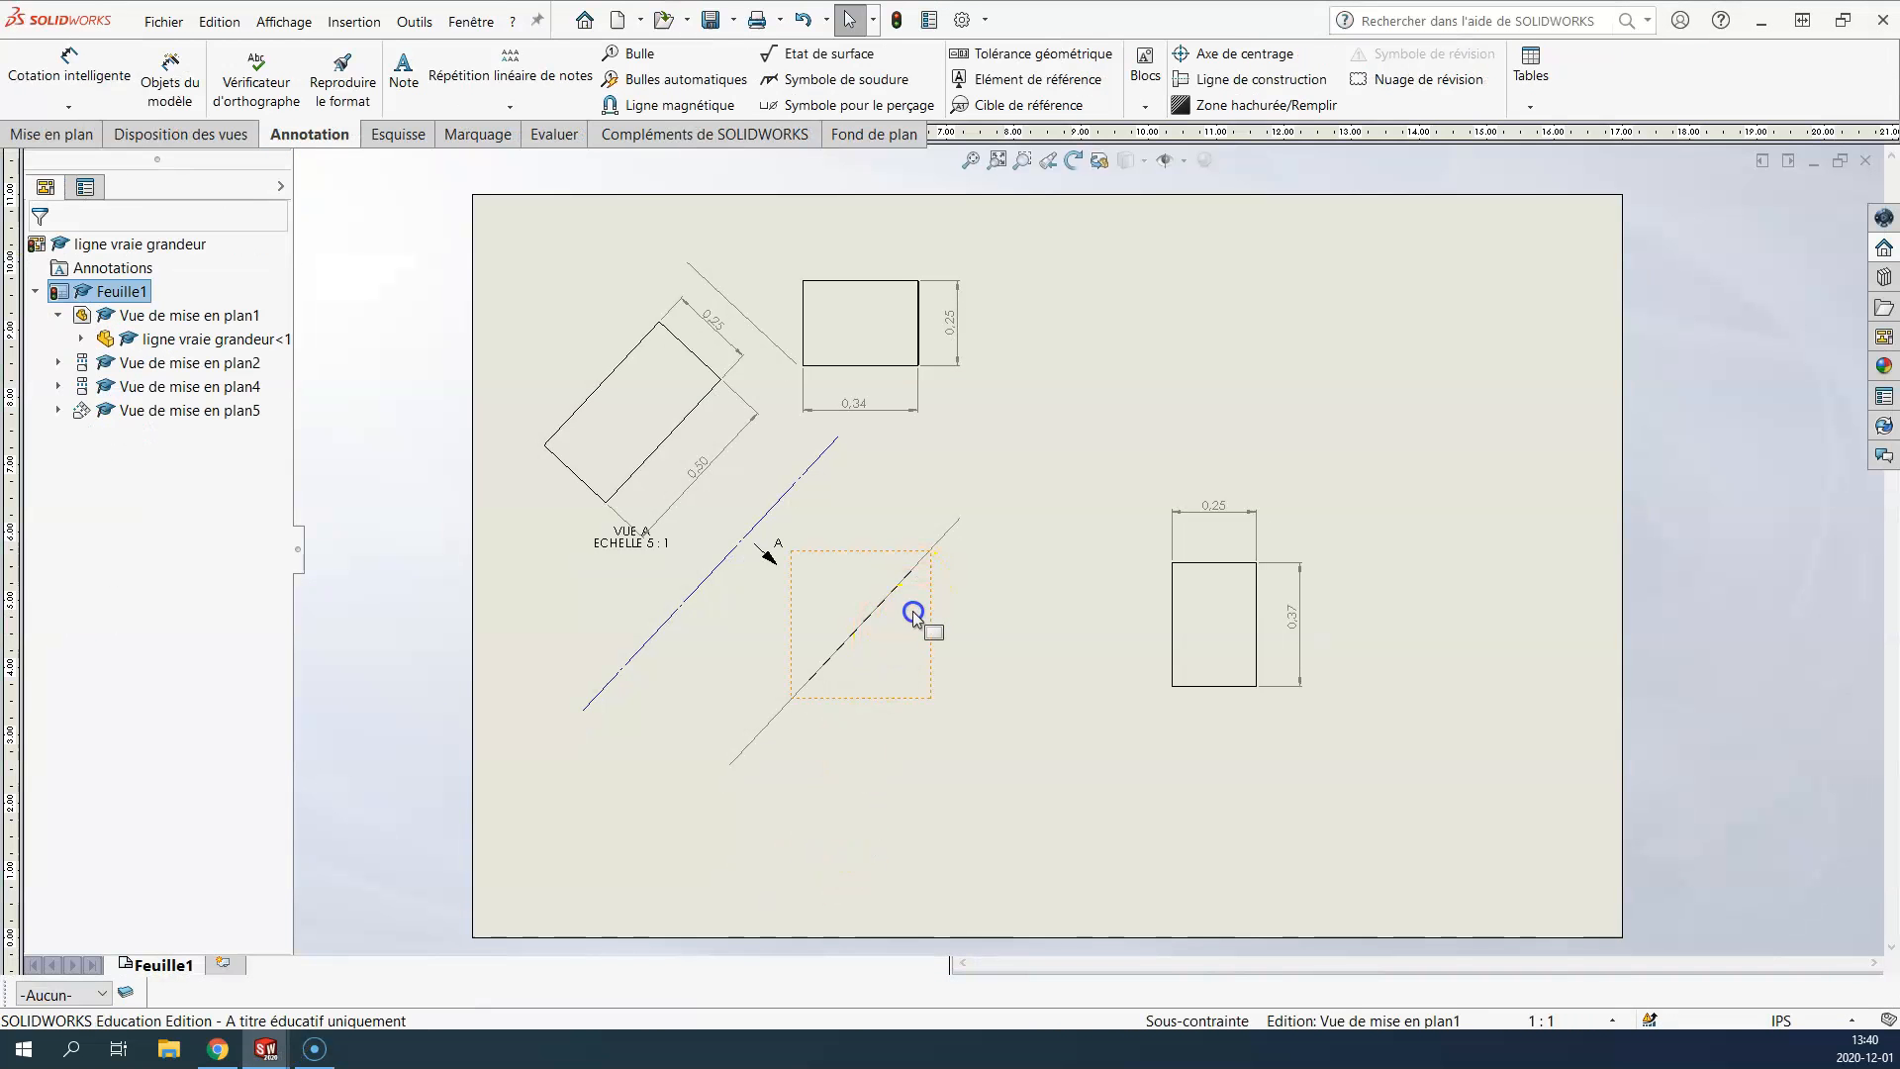
click(869, 632)
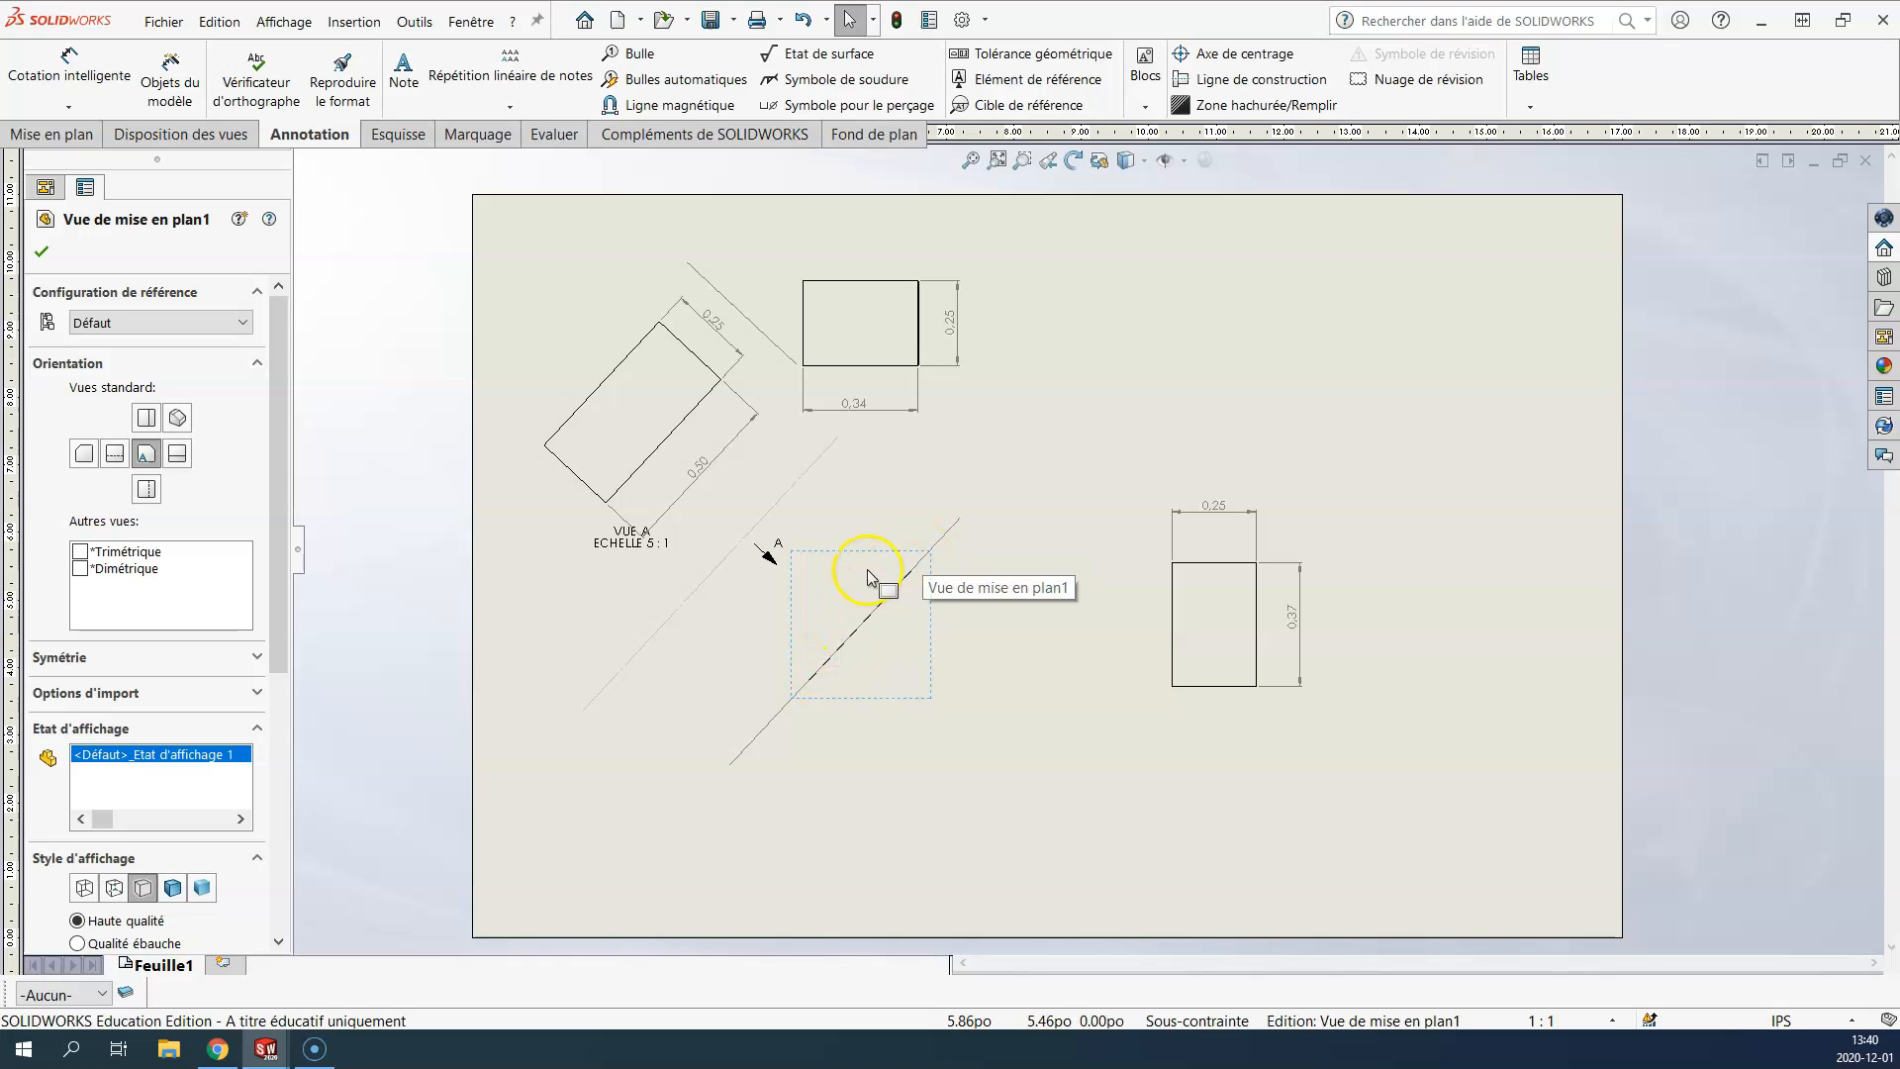
scroll(938, 403, down, 2)
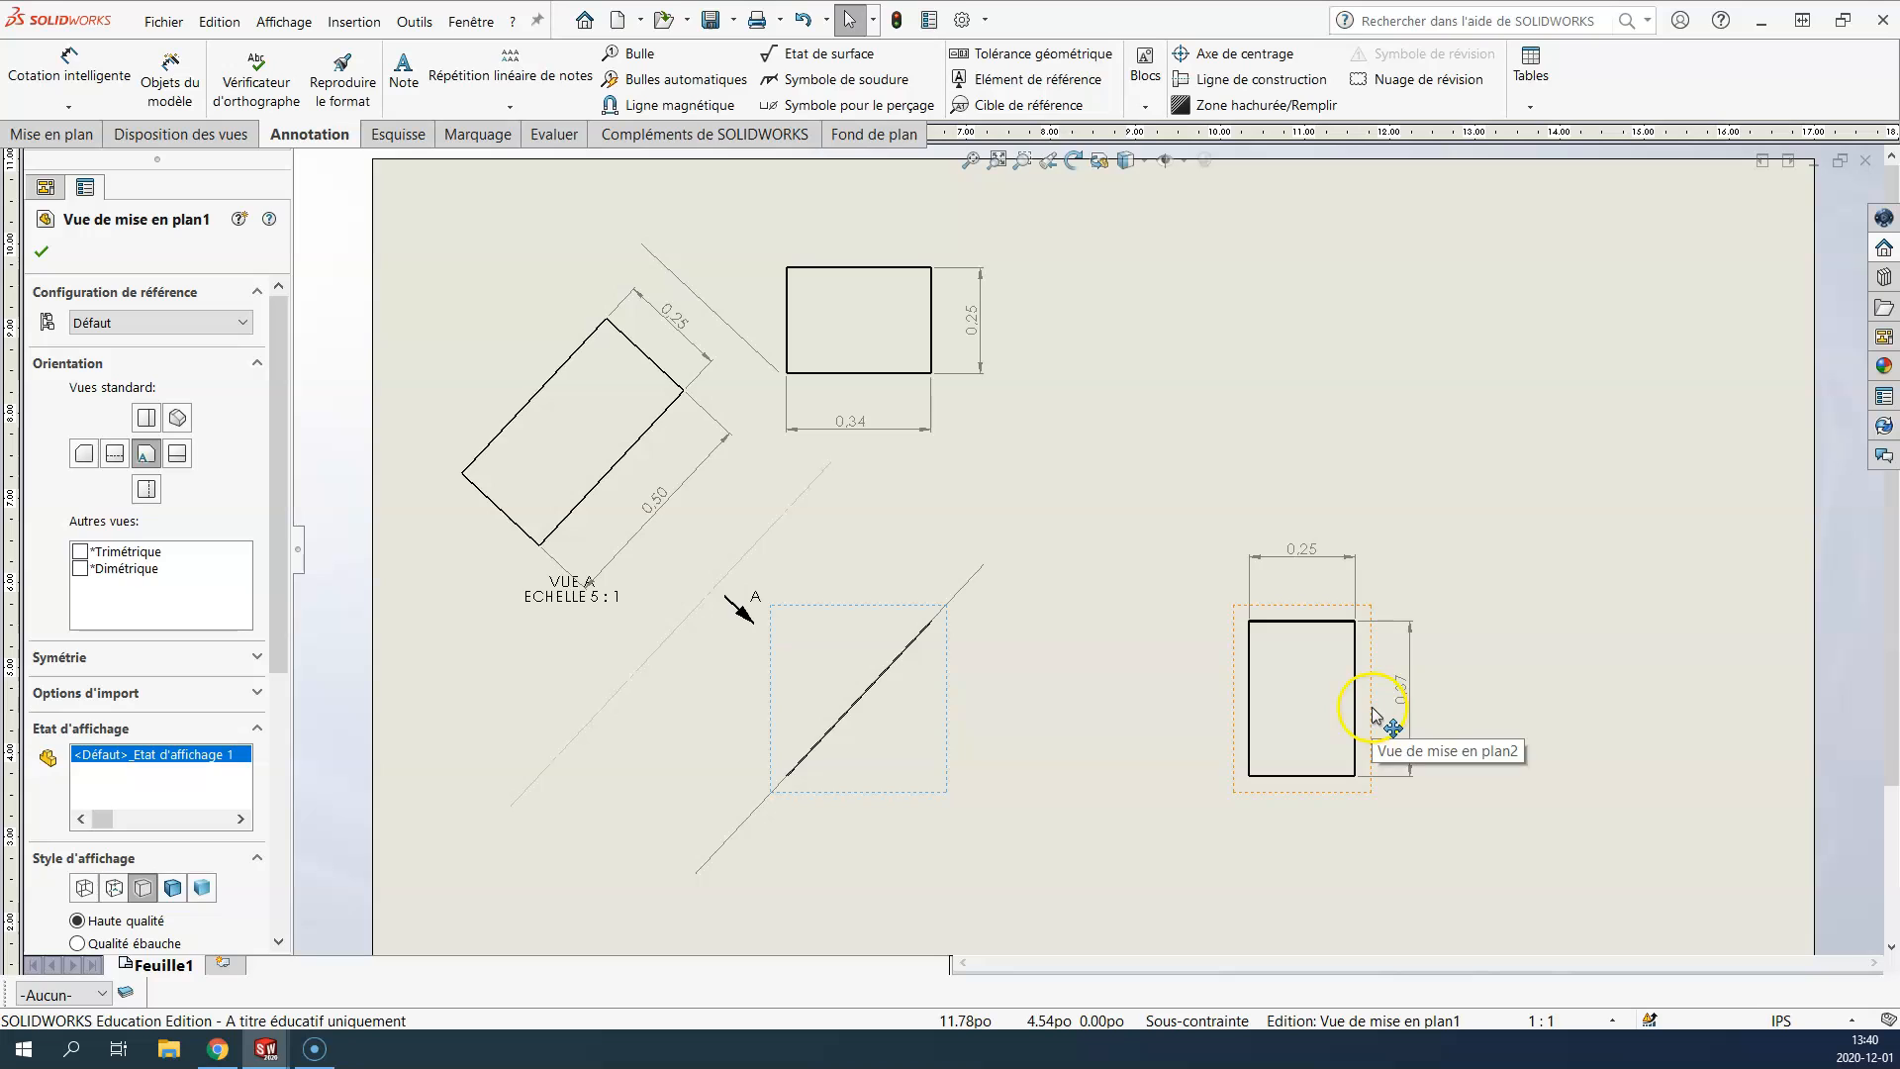
click(767, 540)
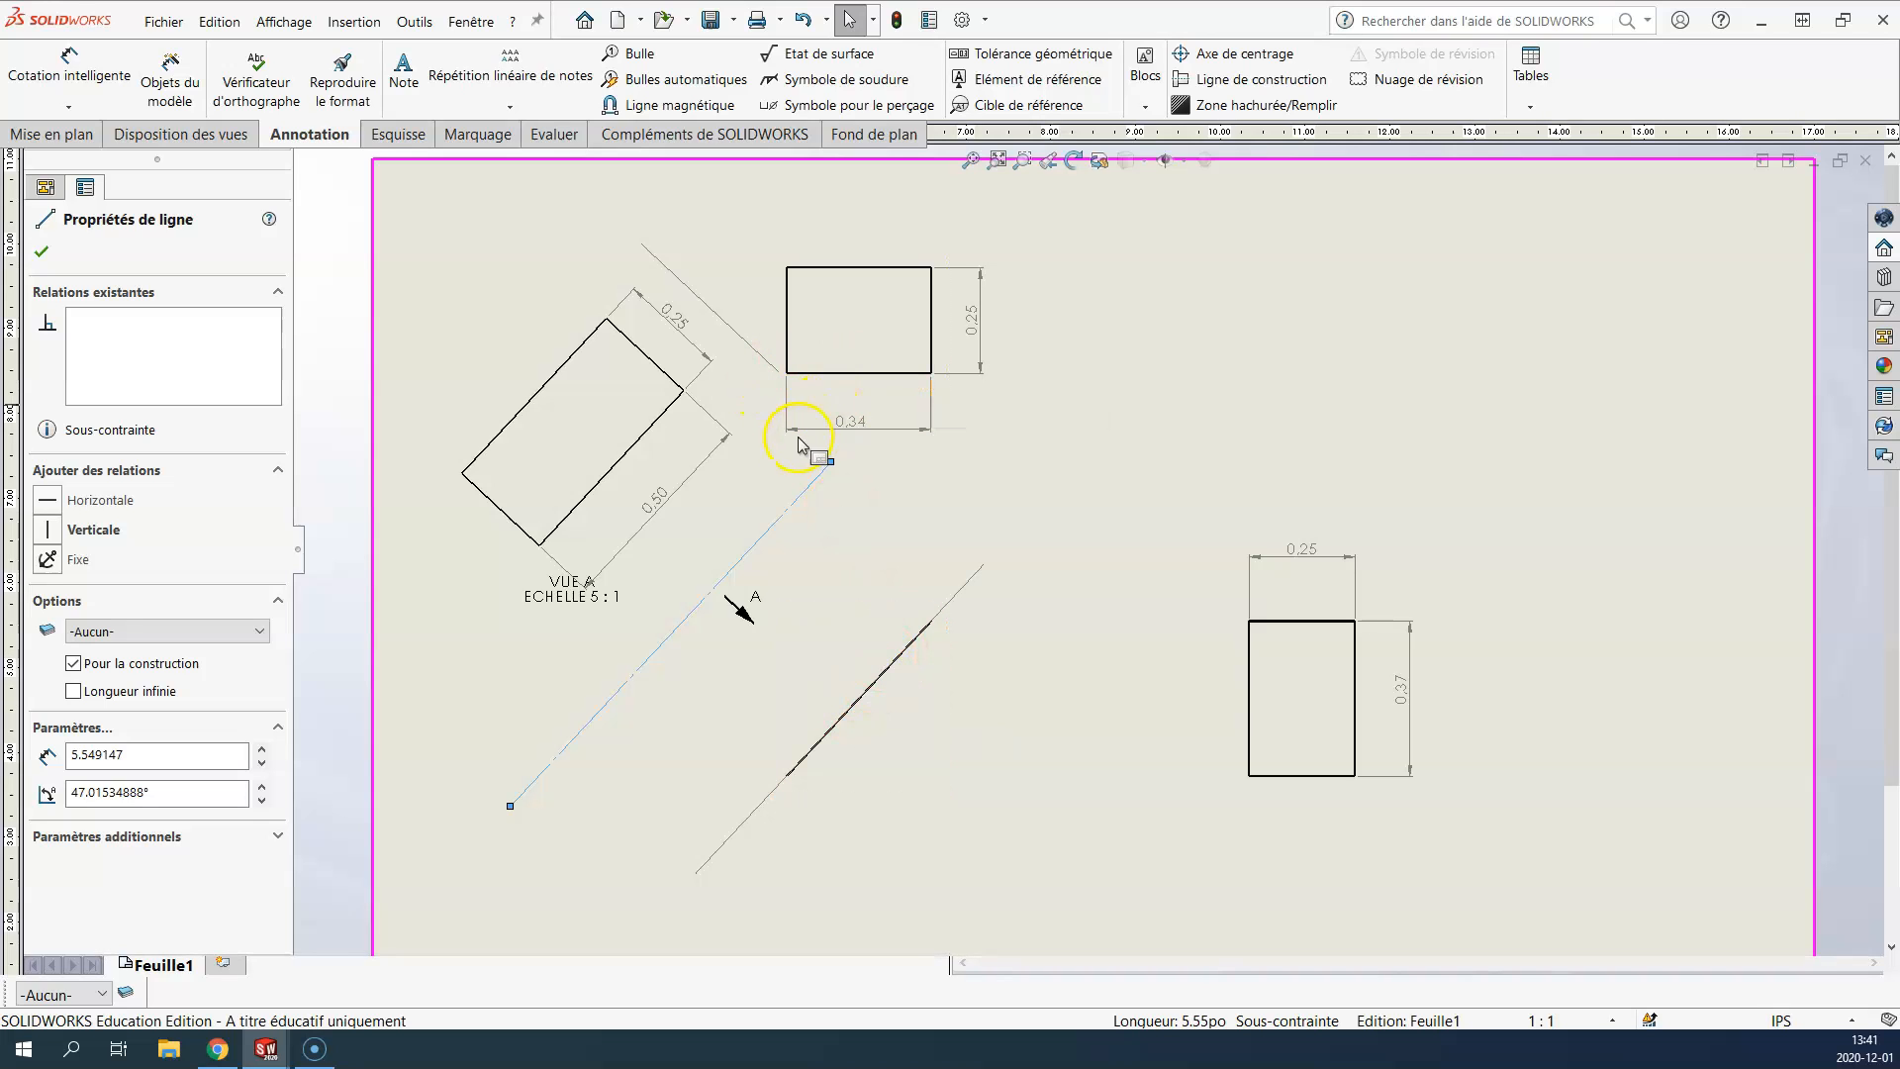
click(988, 482)
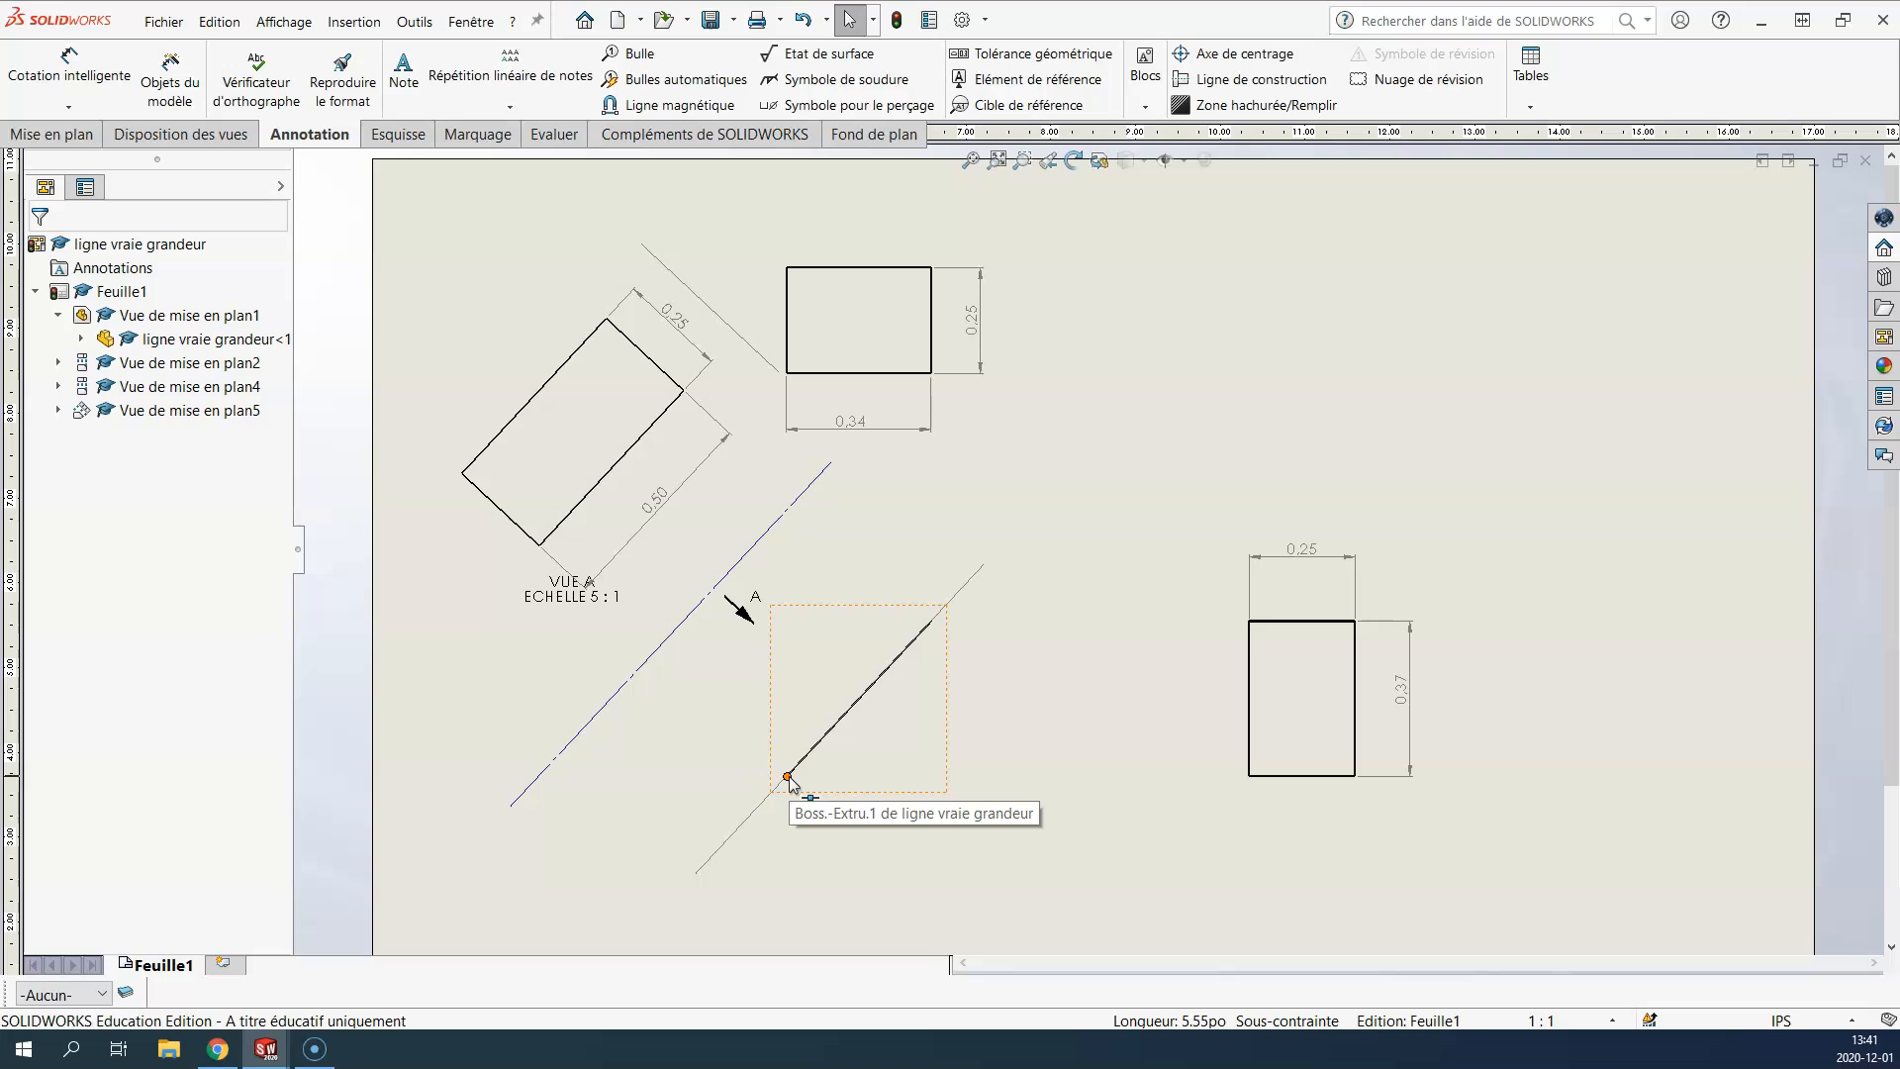
click(1014, 678)
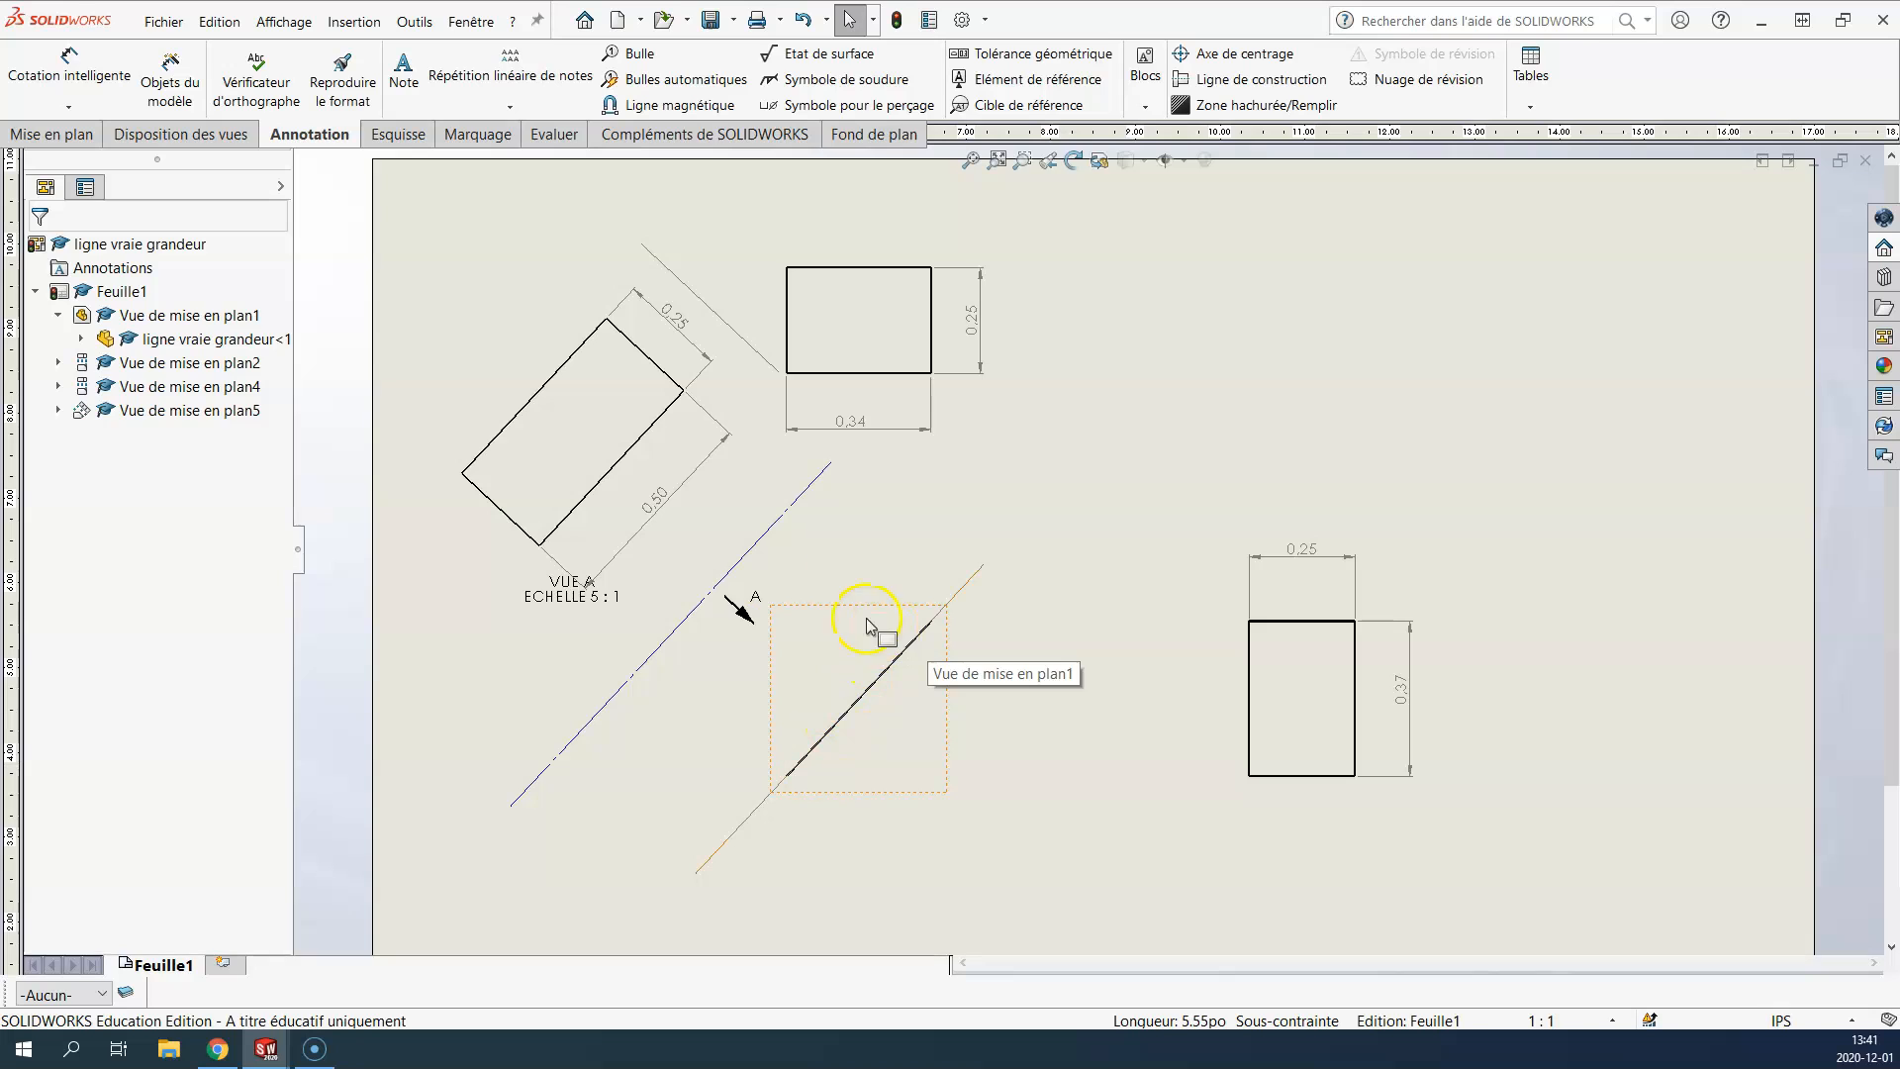
Step: Dimension the inclined line's sloped length between its two endpoints in the front view, placing the dimension parallel to and below the line
click(67, 61)
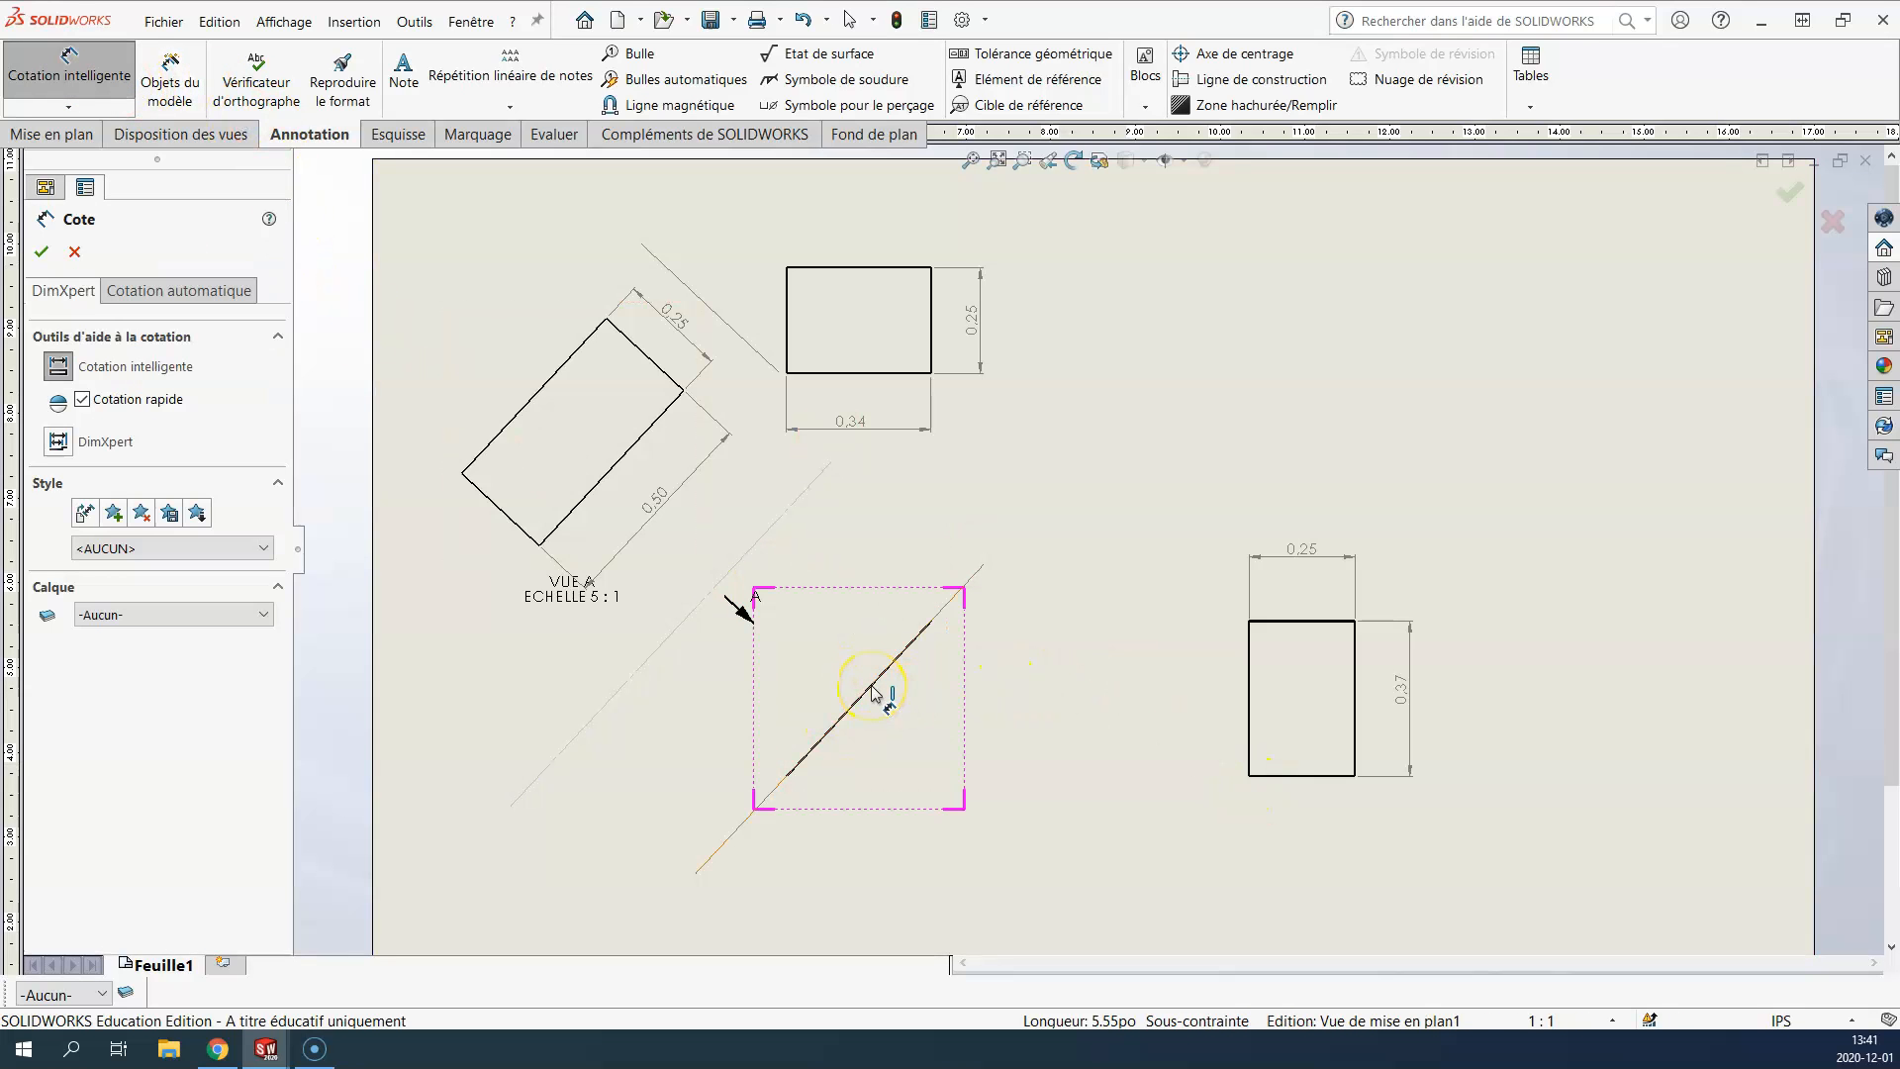
click(786, 778)
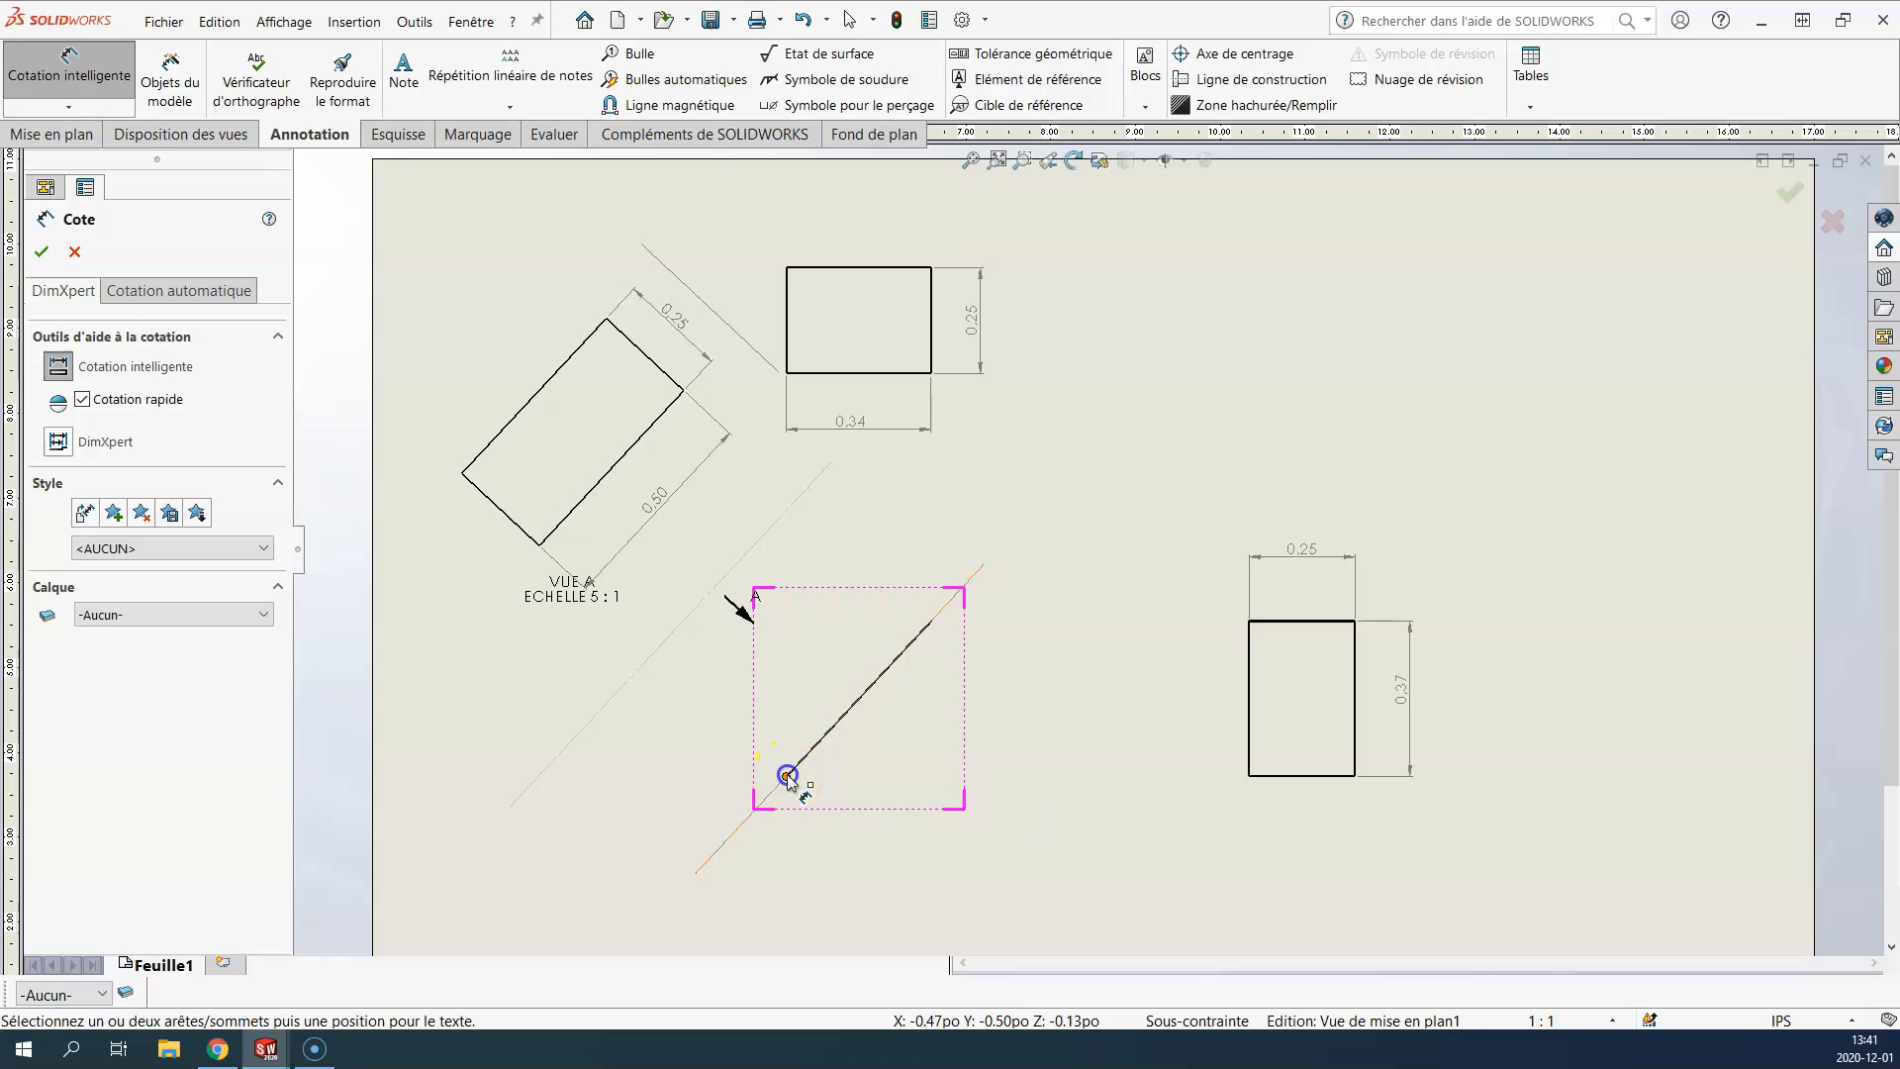
click(932, 621)
click(871, 698)
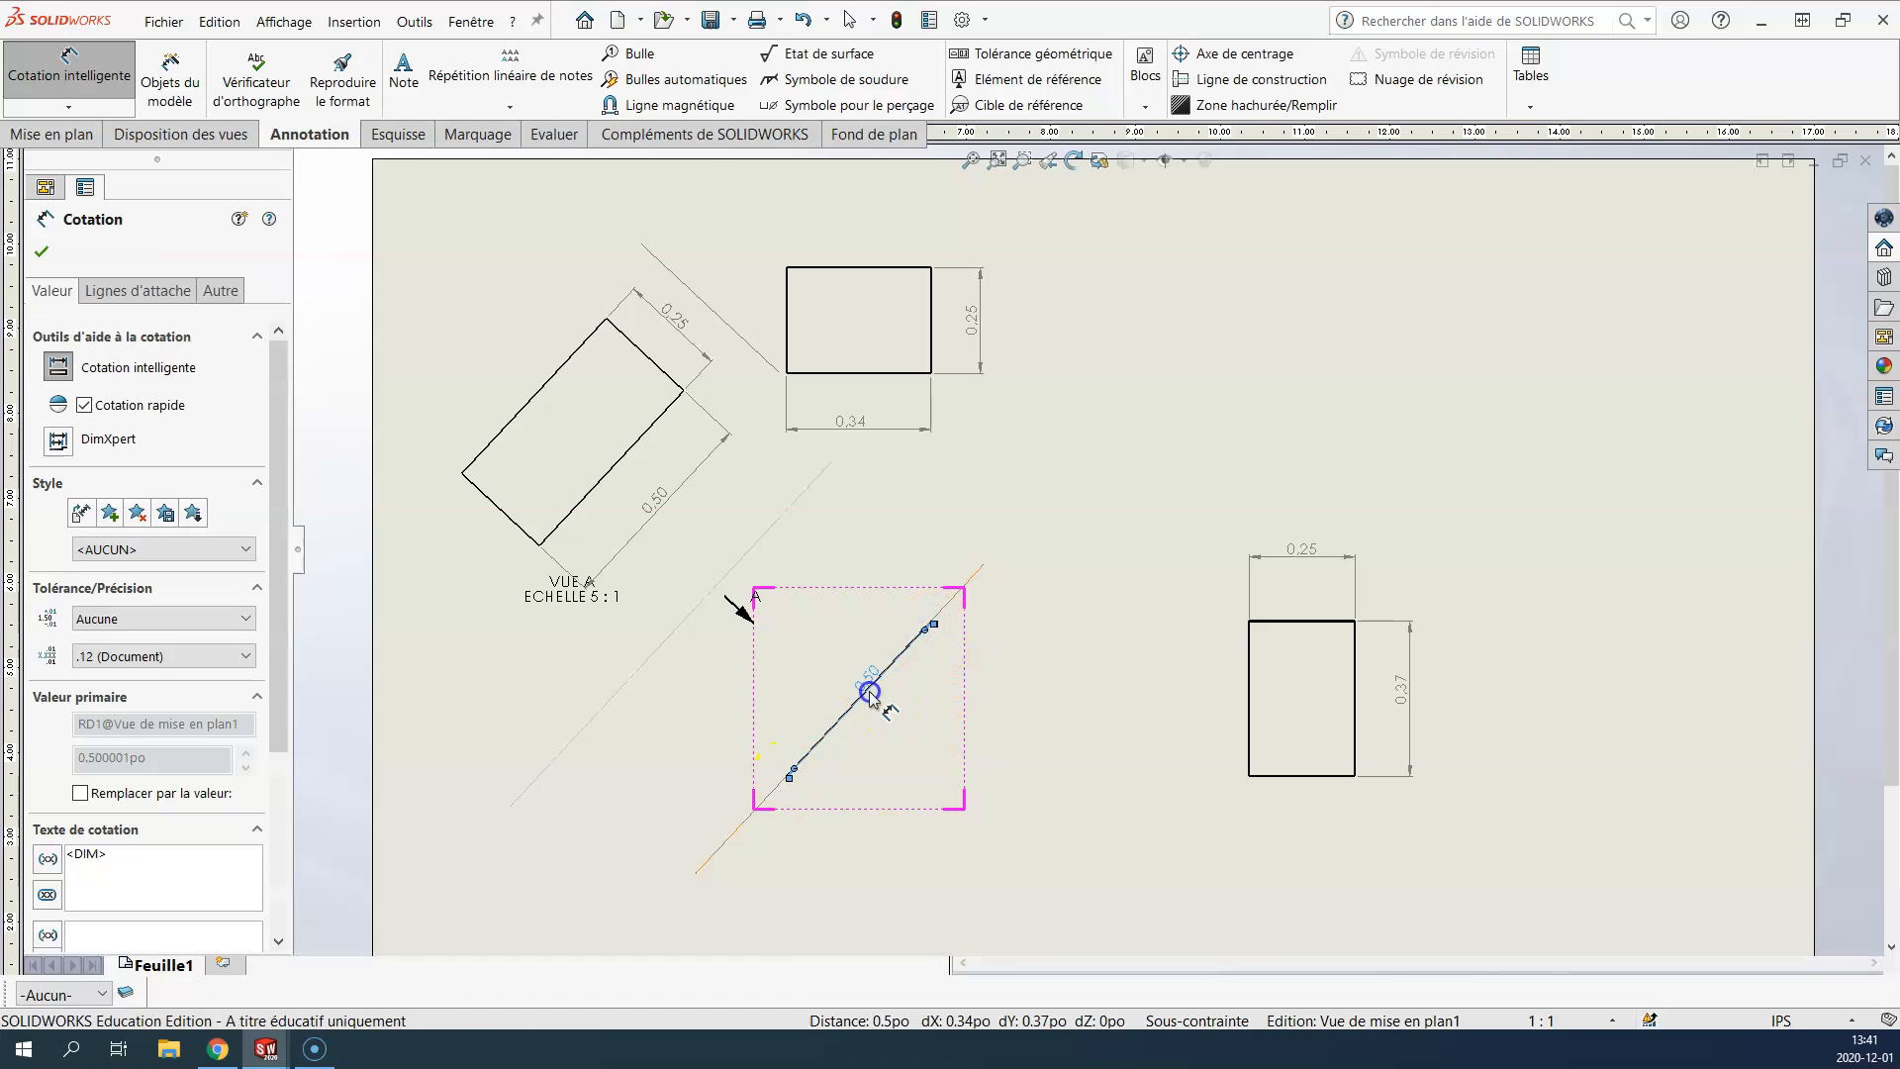
click(841, 689)
click(869, 691)
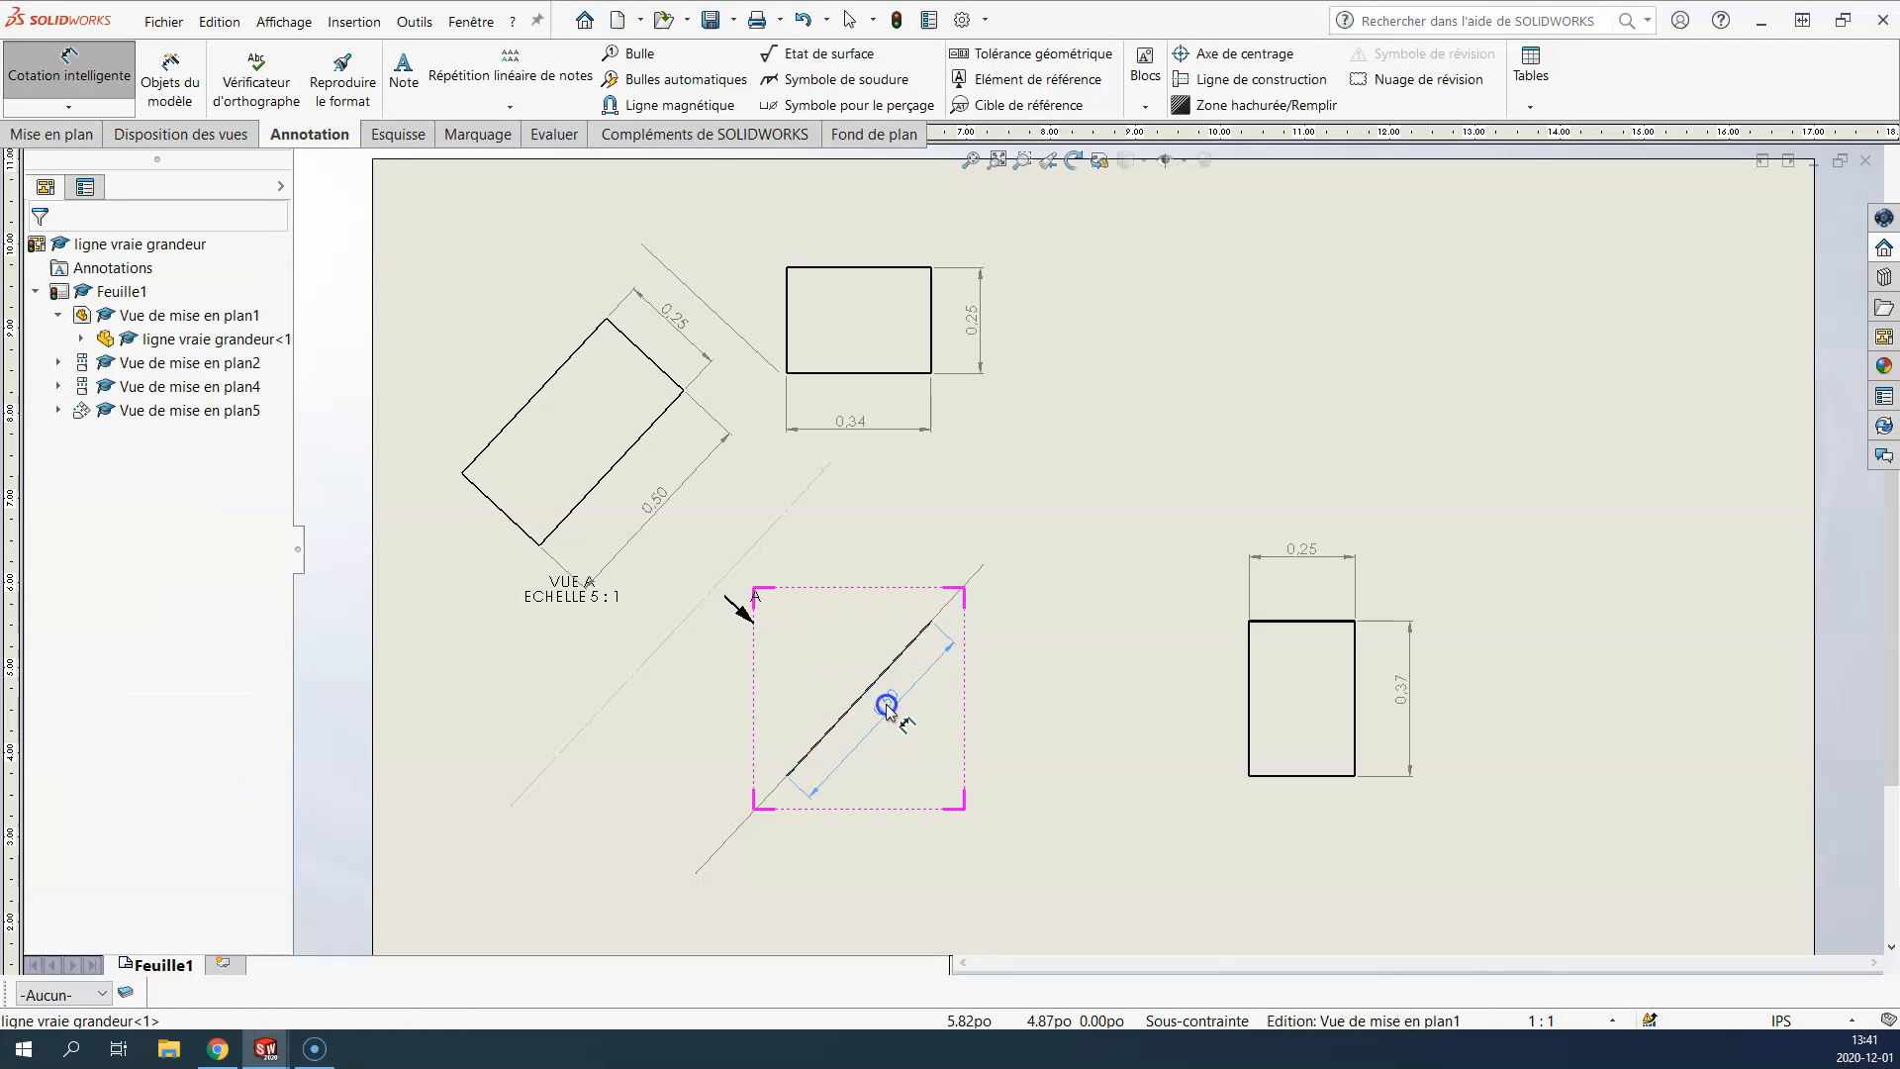
click(889, 717)
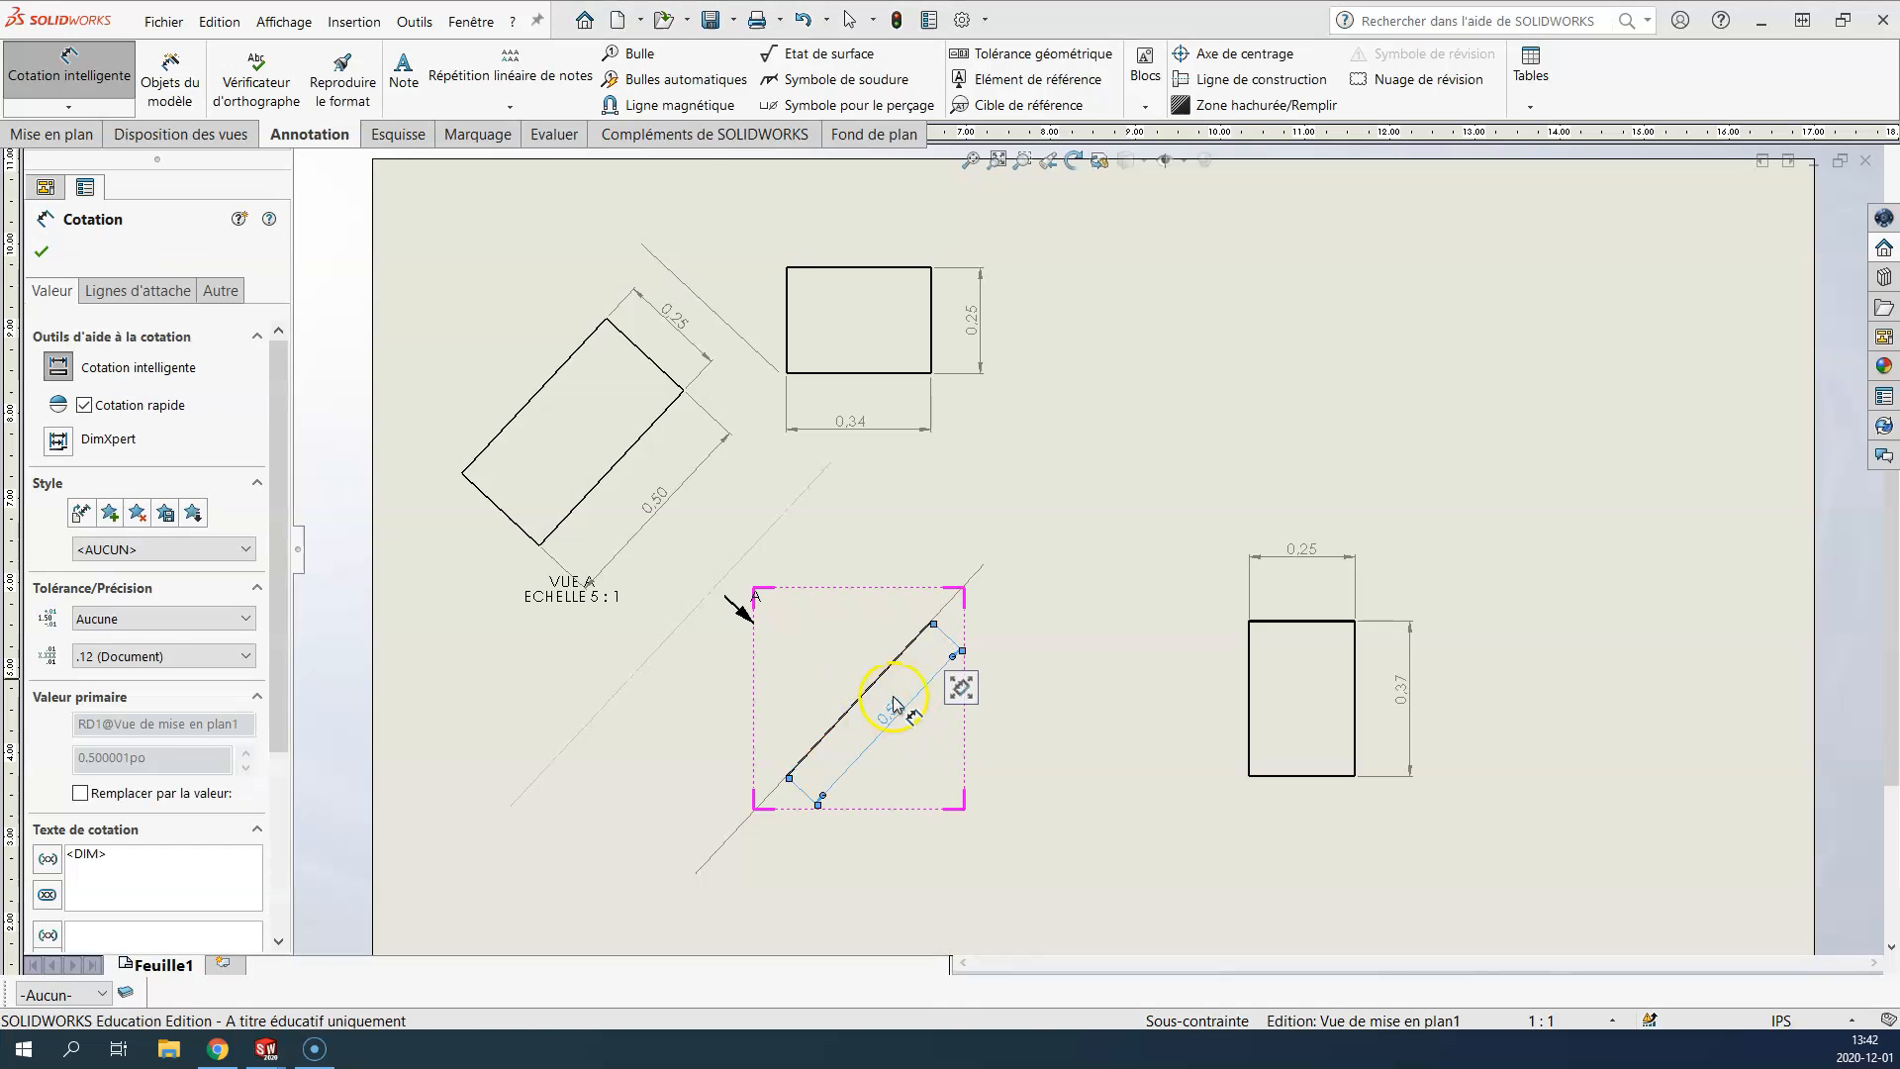
key(Escape)
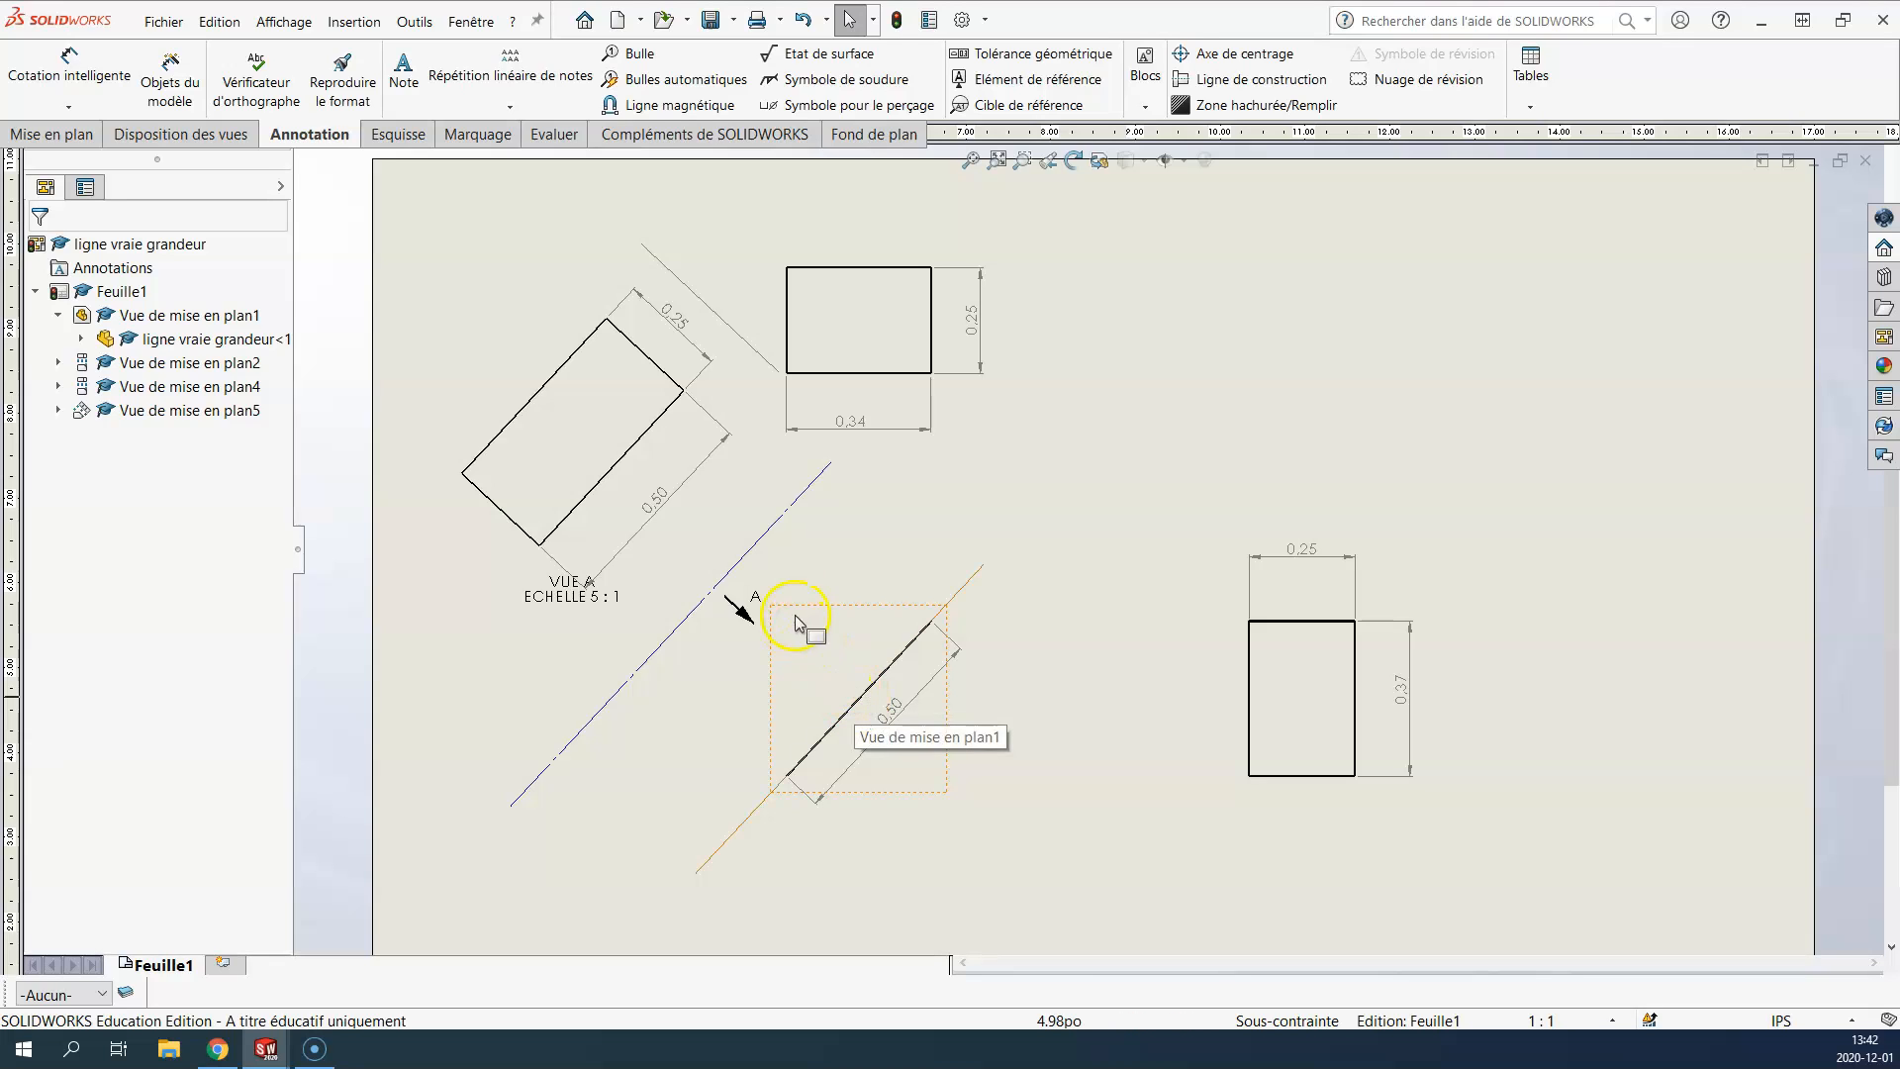
Step: Move the auxiliary view's name and scale label farther below the view, clear of the 0.50 dimension
click(760, 535)
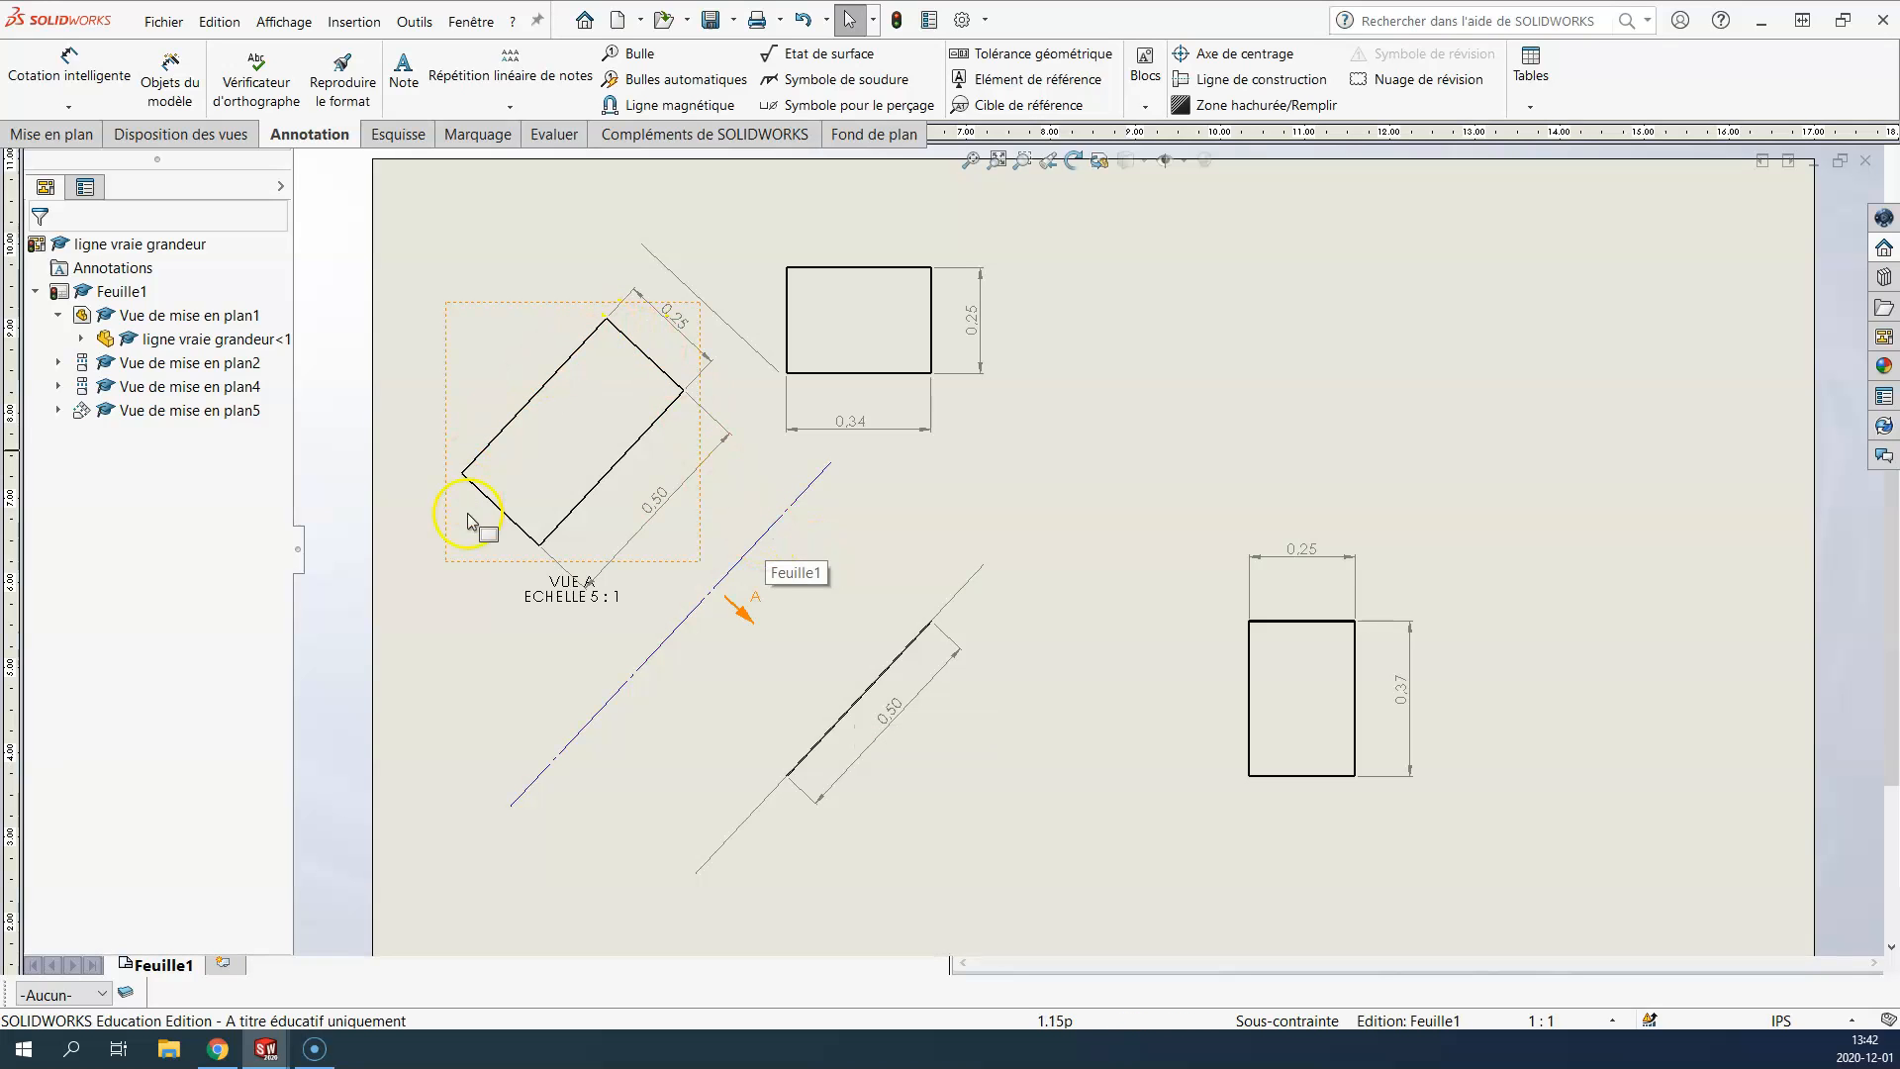
drag(564, 584, 551, 618)
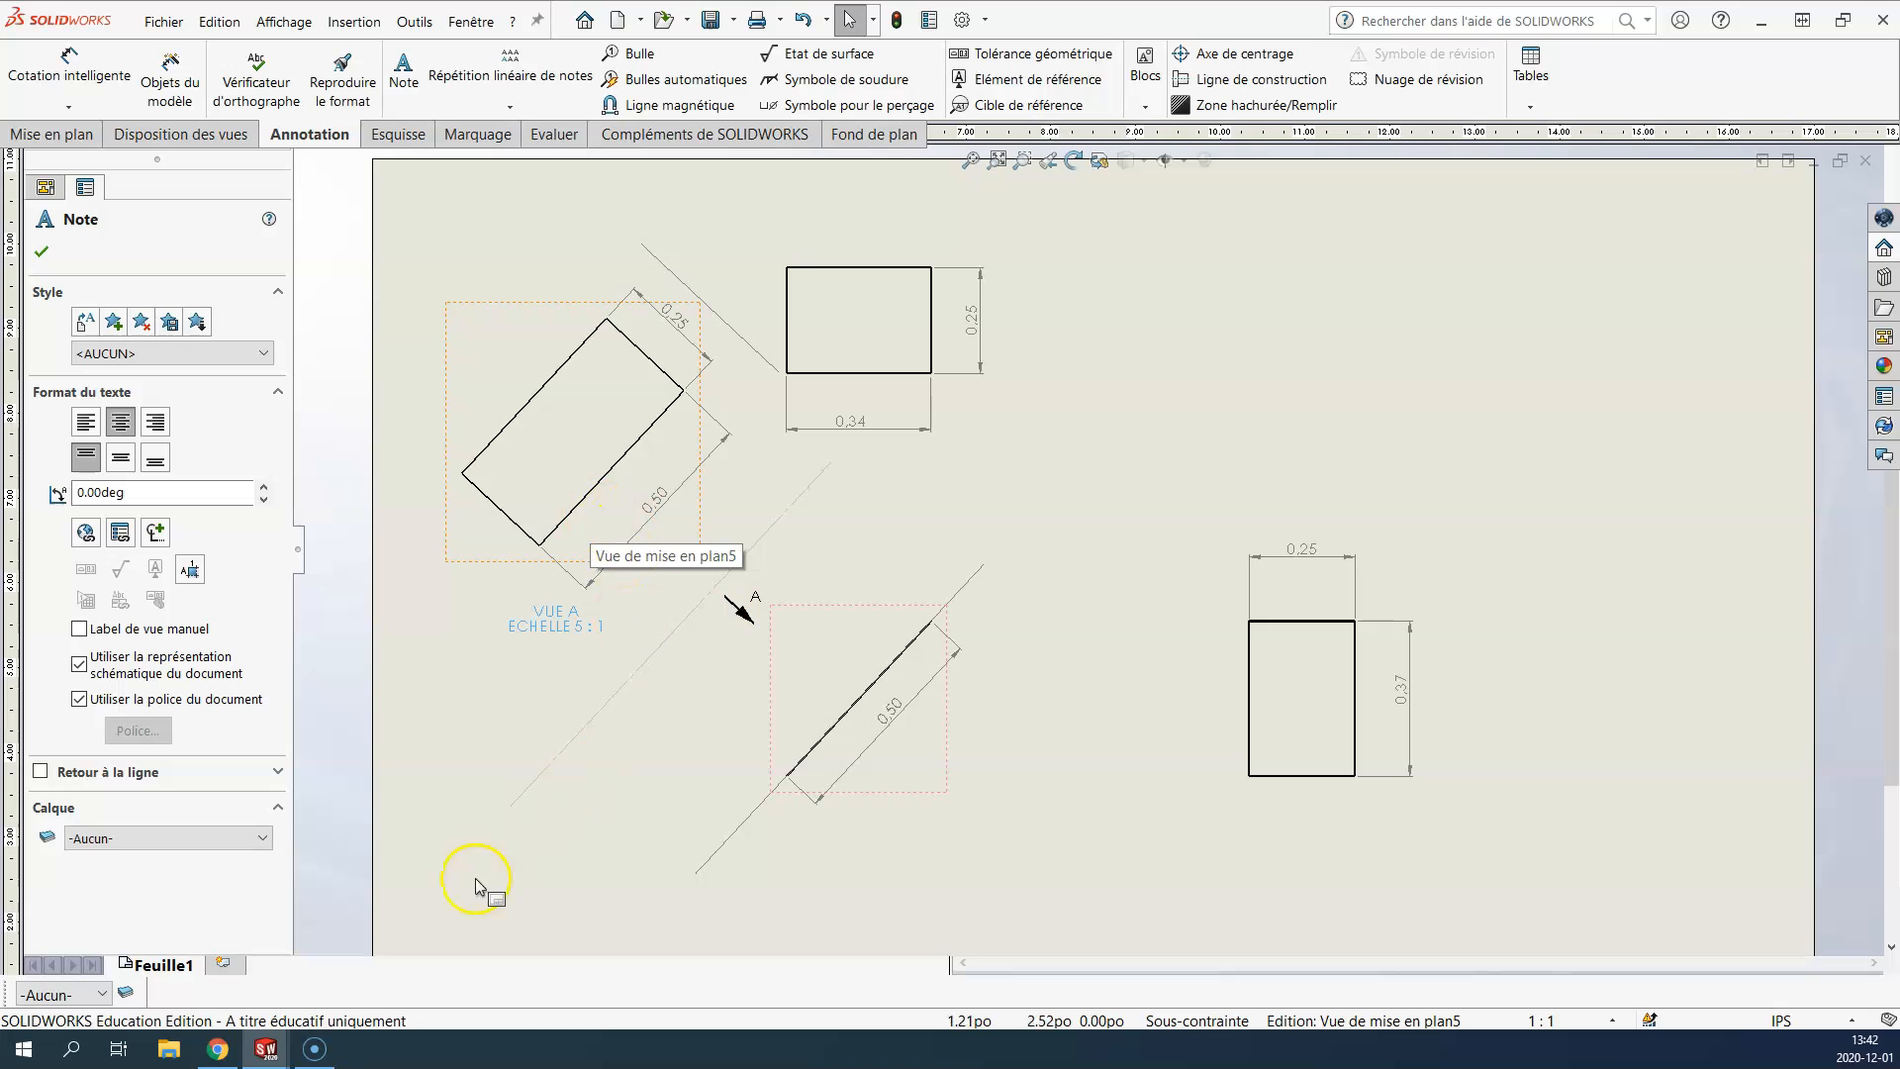
Step: Switch to the 8-29-2 part and examine its inclined cut face and slanted sides from several 3D angles
mouse_move(268, 1055)
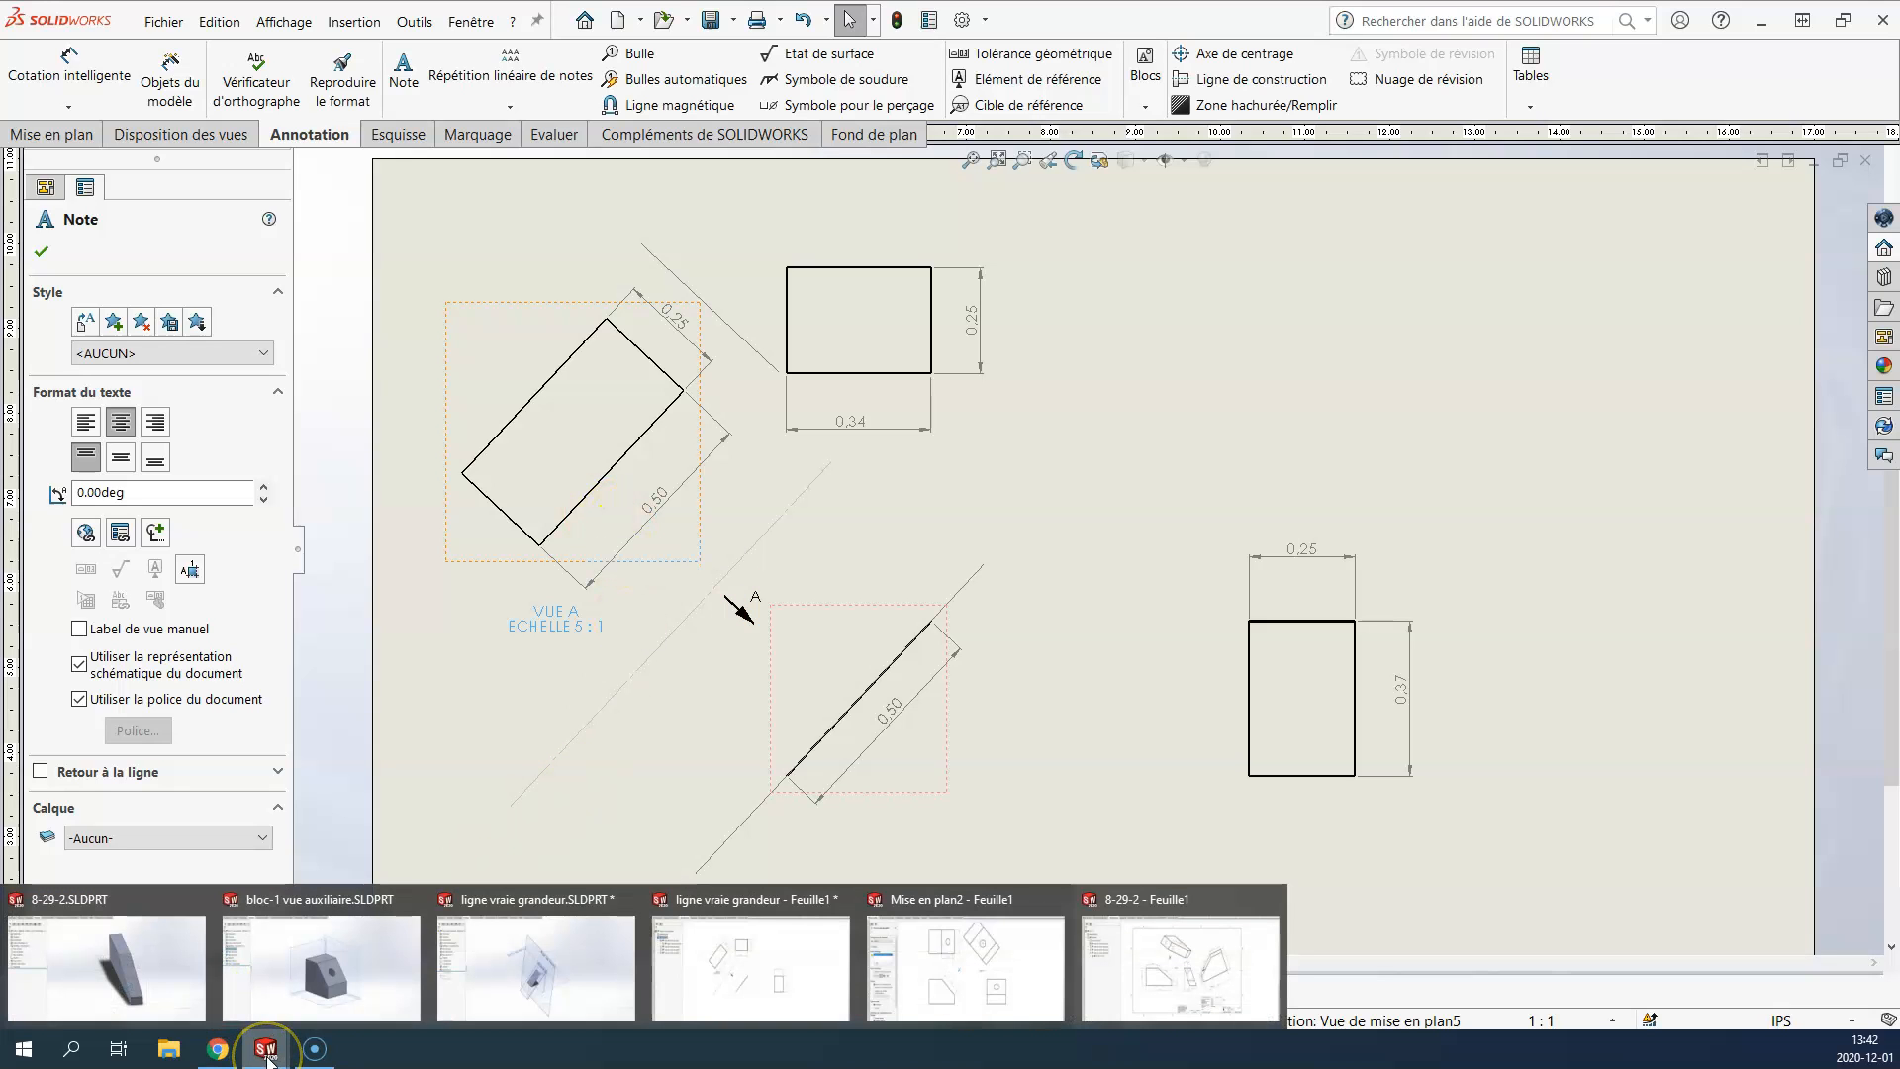
click(158, 955)
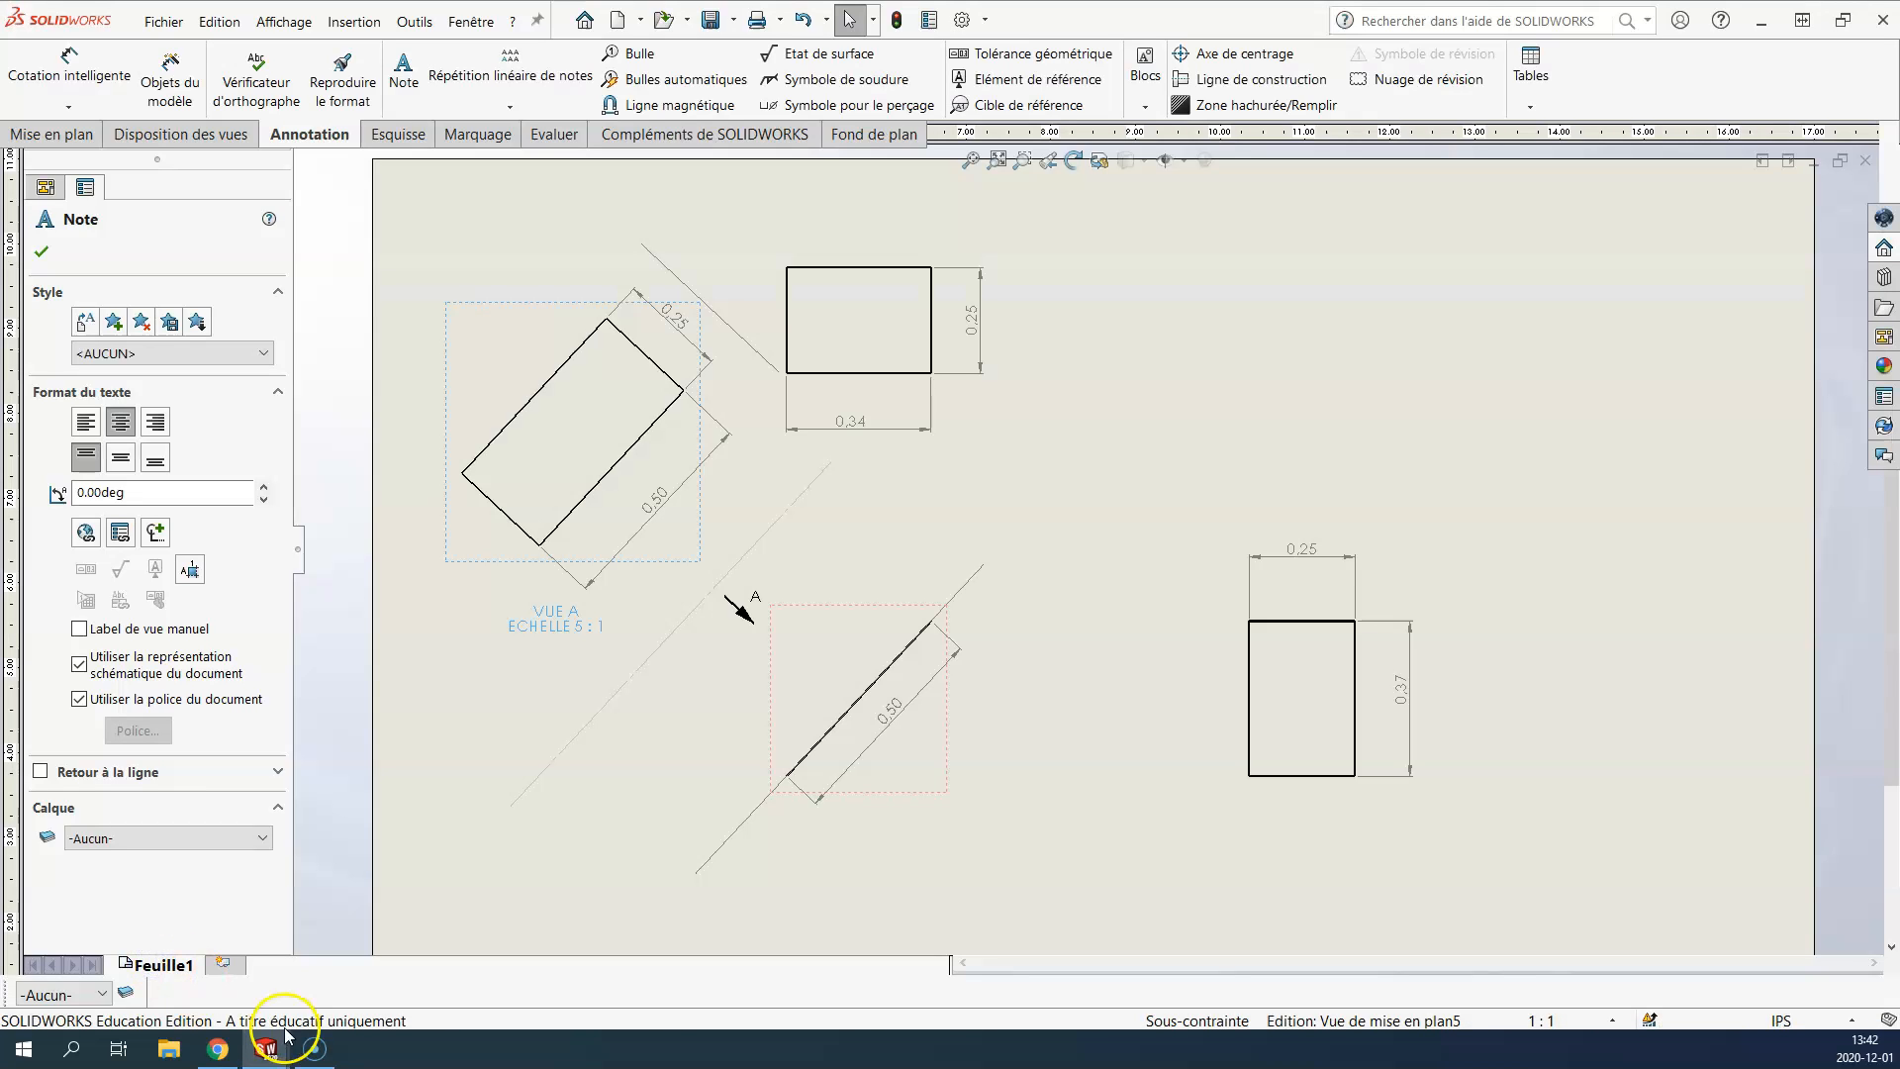
mouse_move(267, 1049)
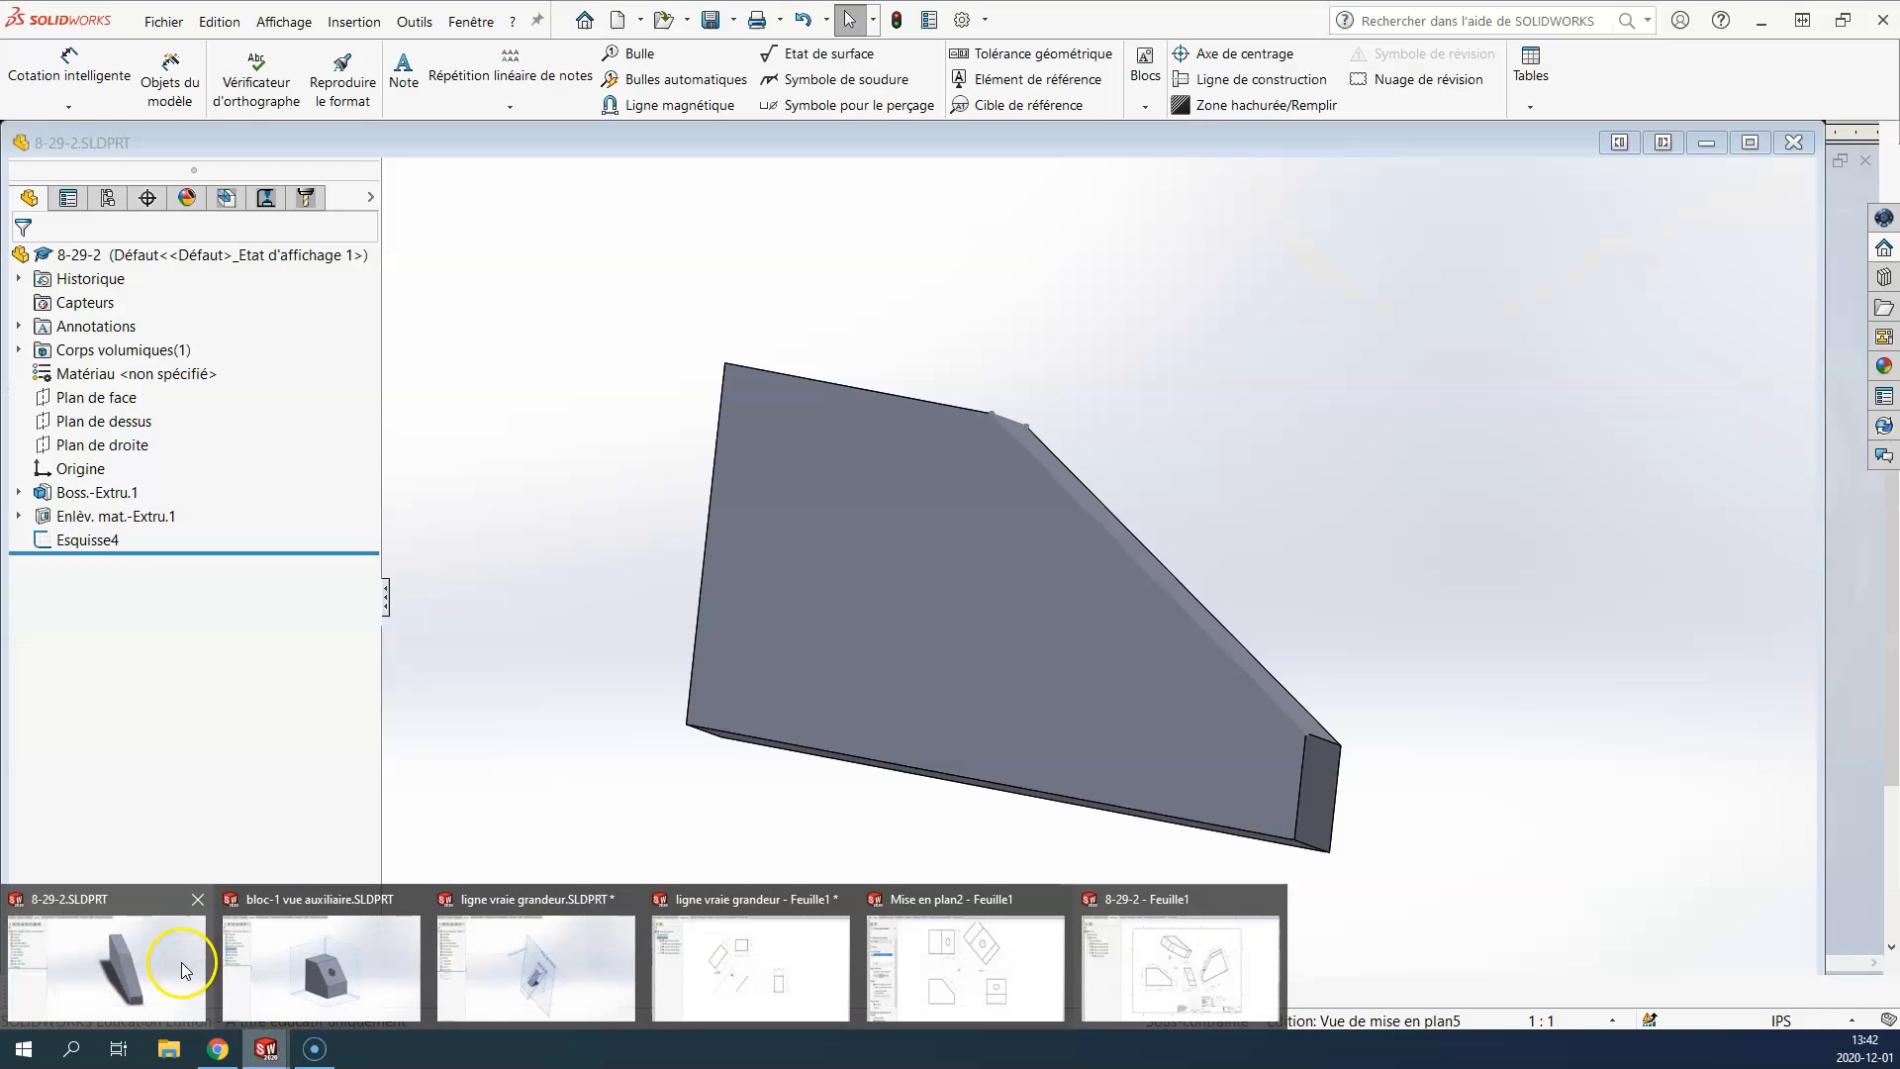
click(181, 962)
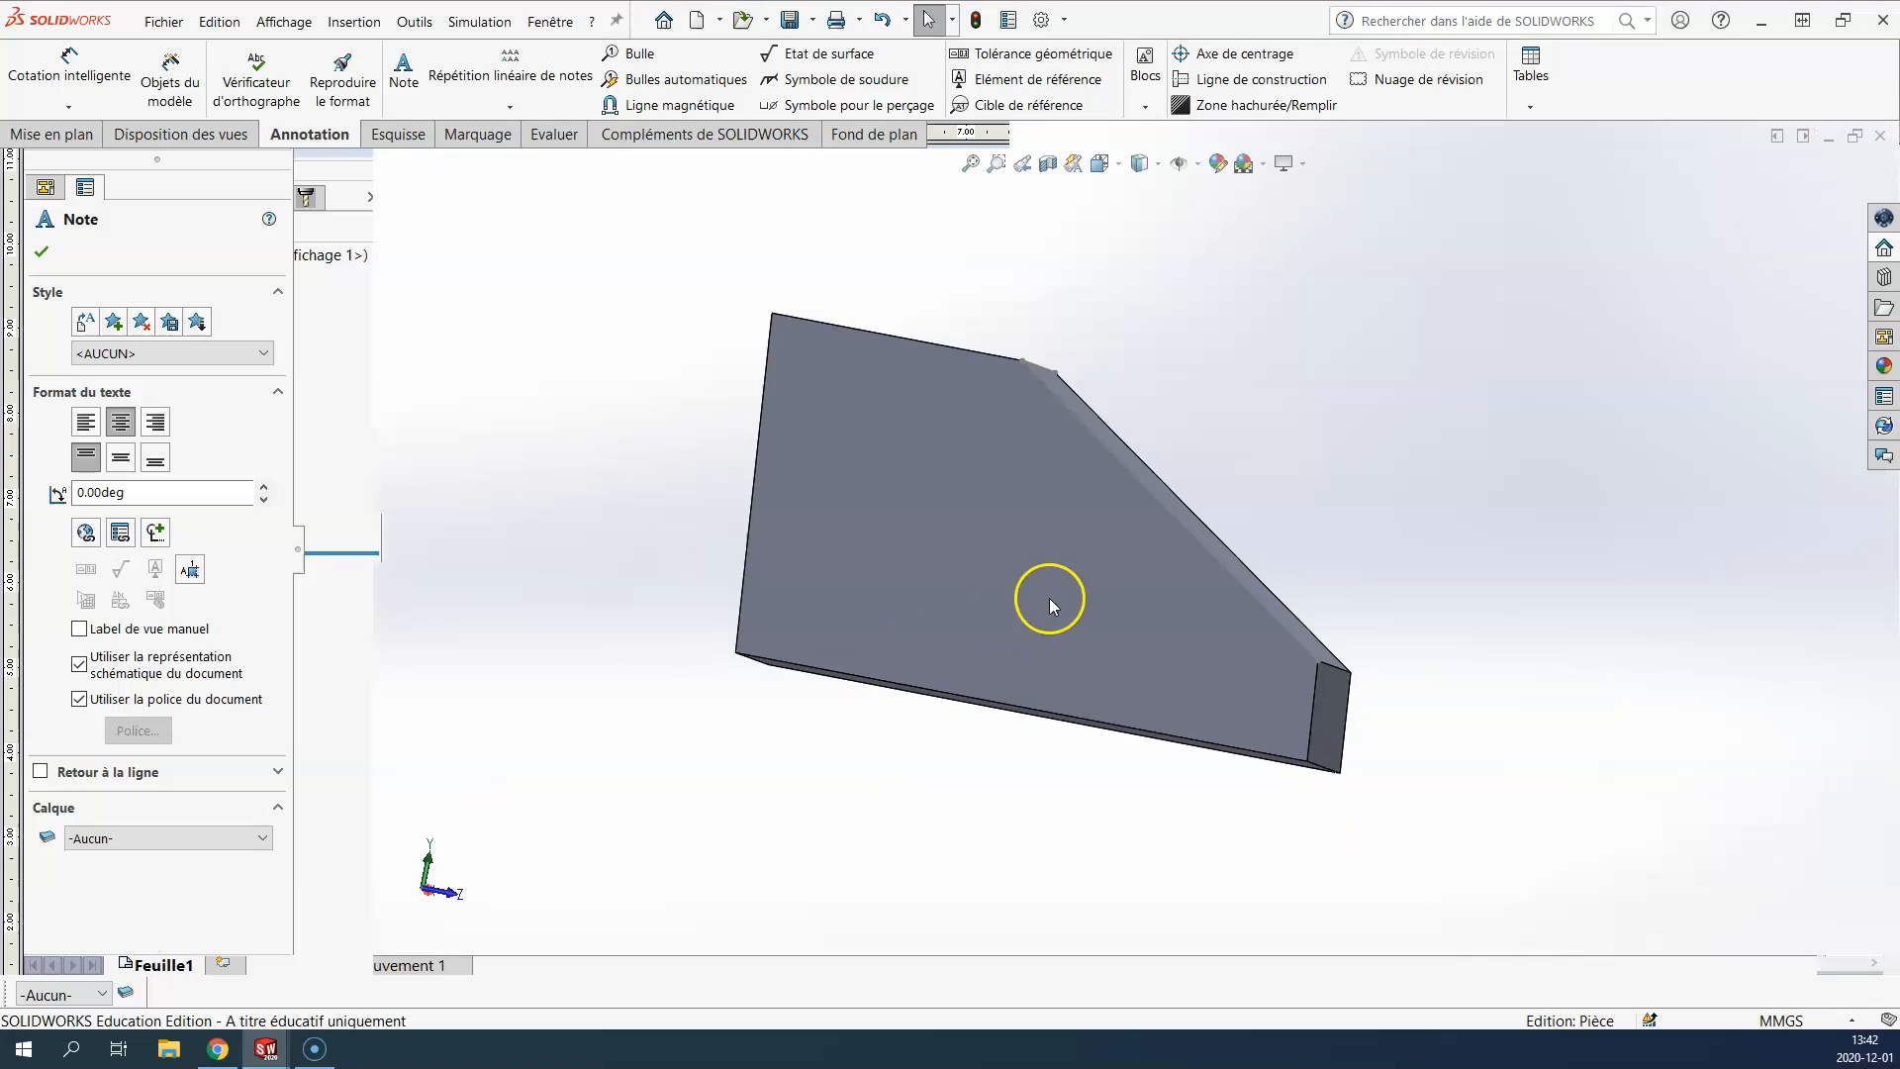
middle_drag(928, 669, 895, 640)
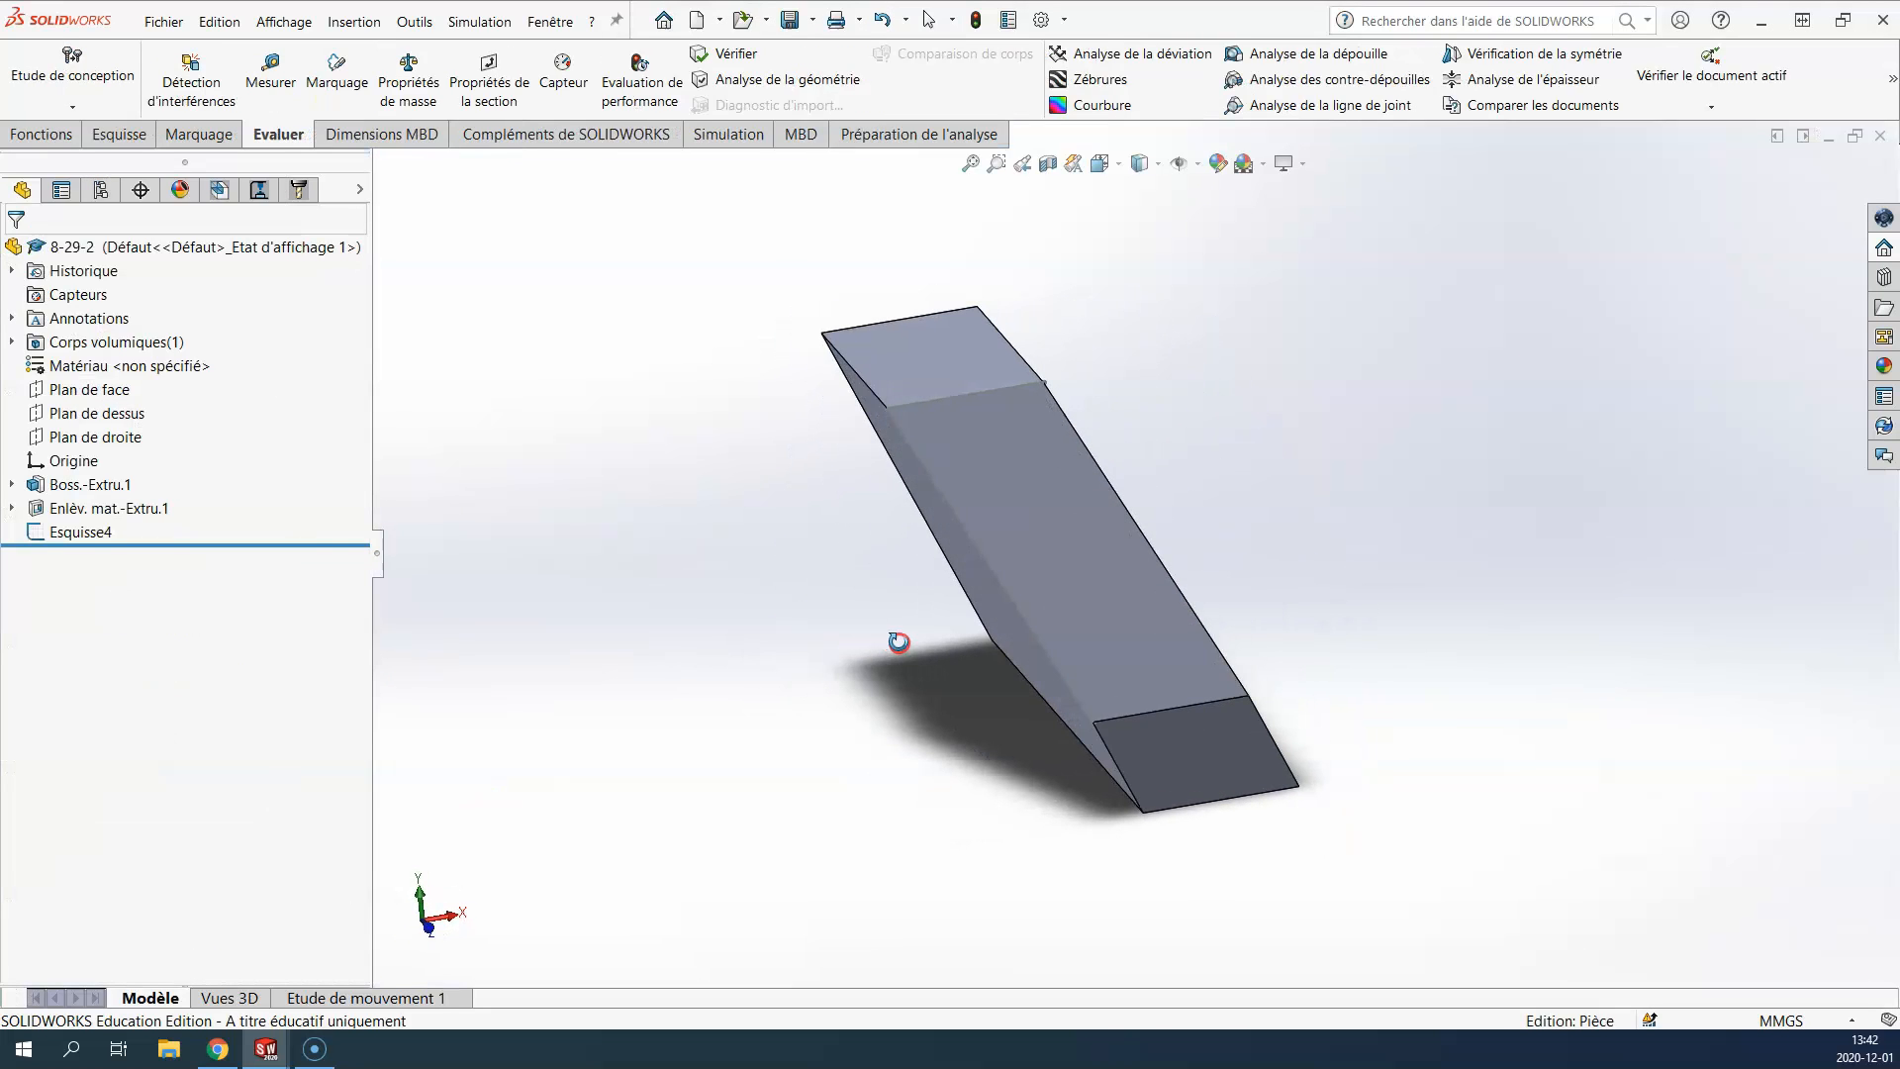
click(1054, 513)
middle_drag(903, 571, 752, 638)
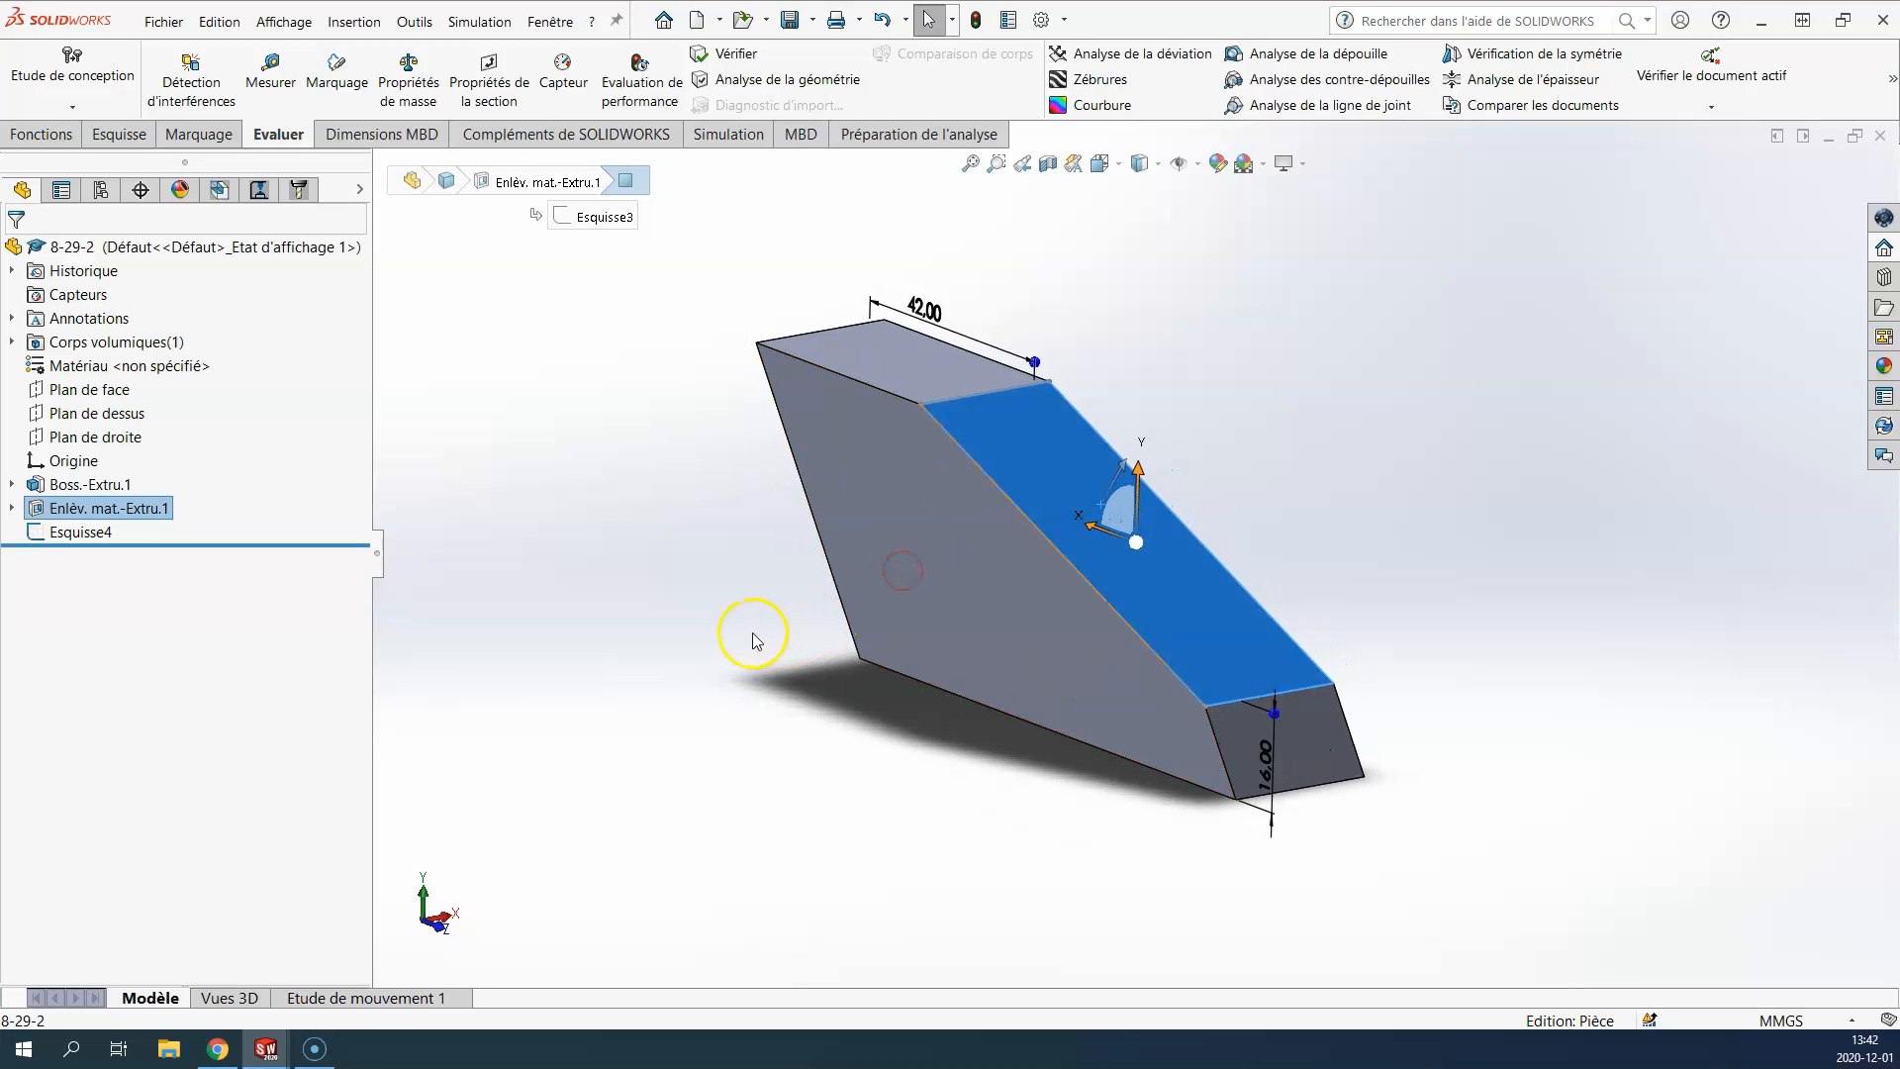
click(755, 640)
Step: Show the Plan de face, Plan de dessus and Plan de droite reference planes around the part
click(85, 389)
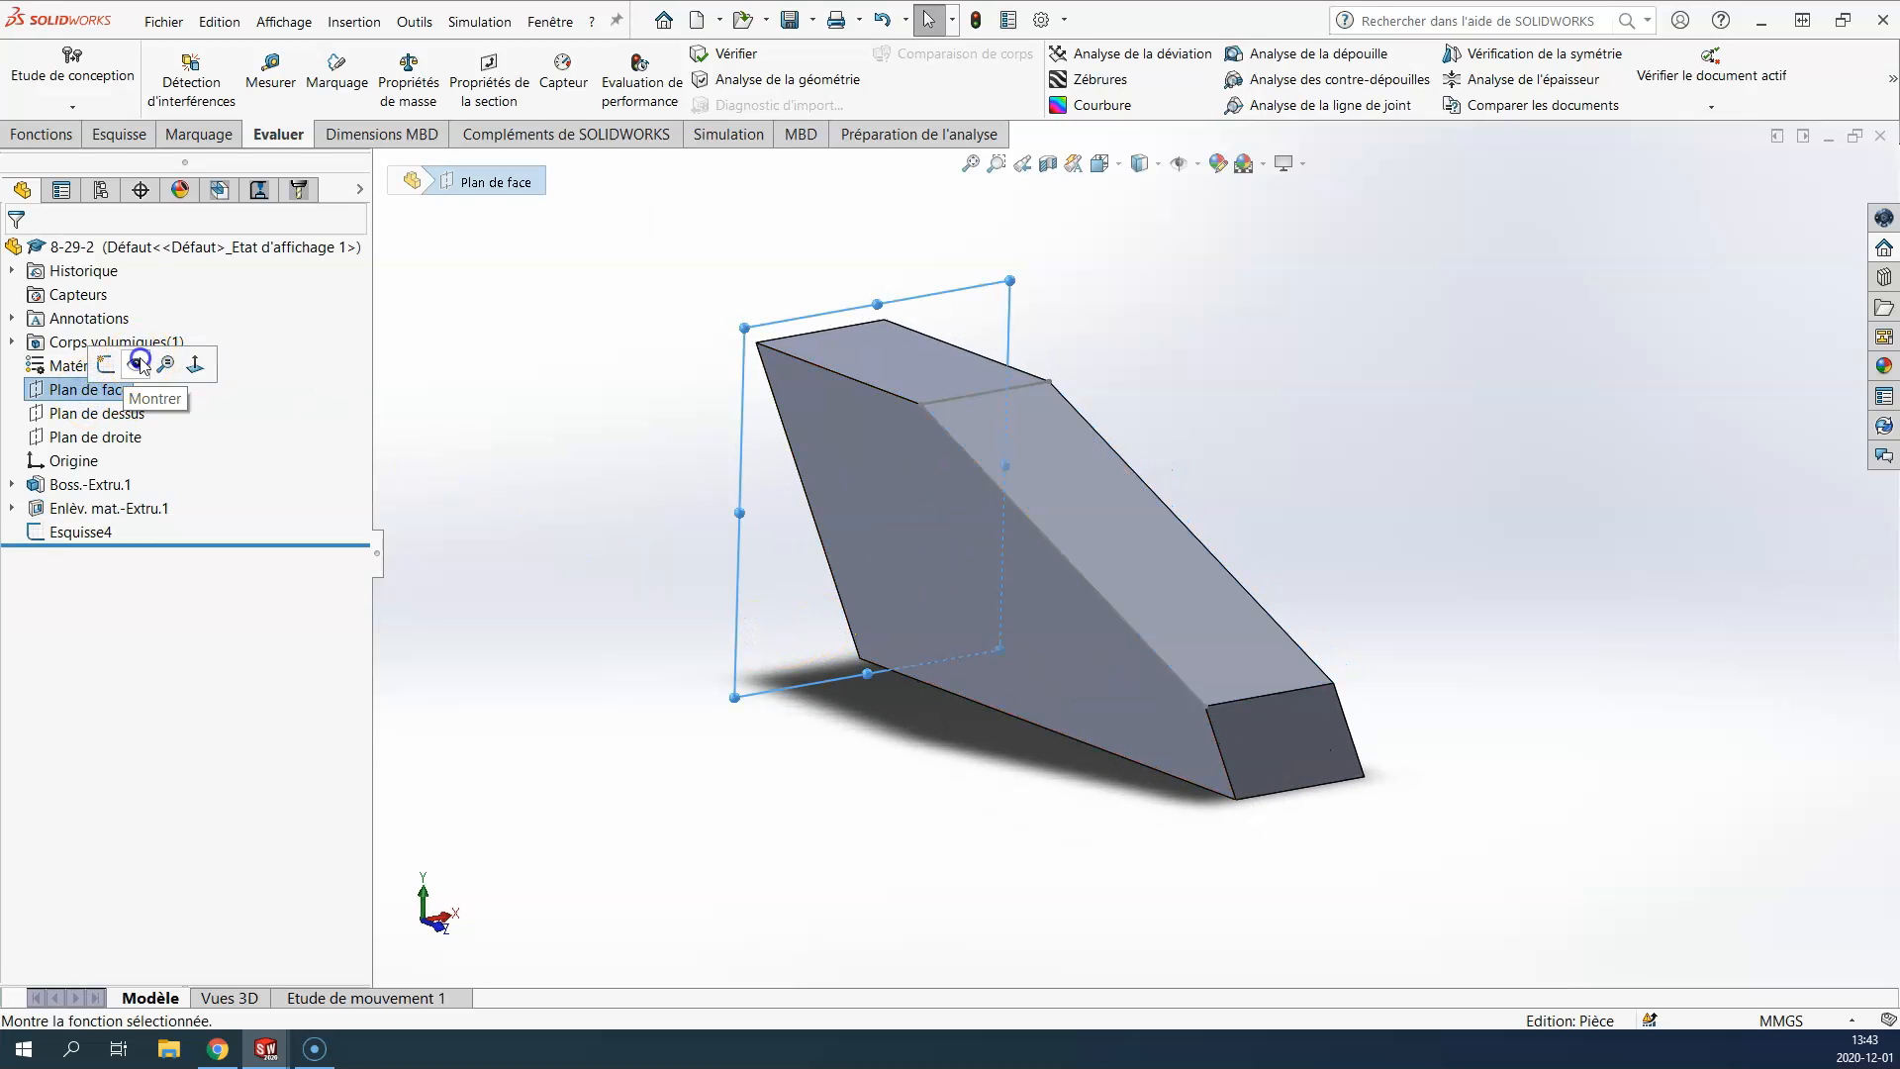
click(140, 364)
click(97, 413)
click(146, 394)
click(95, 437)
click(170, 413)
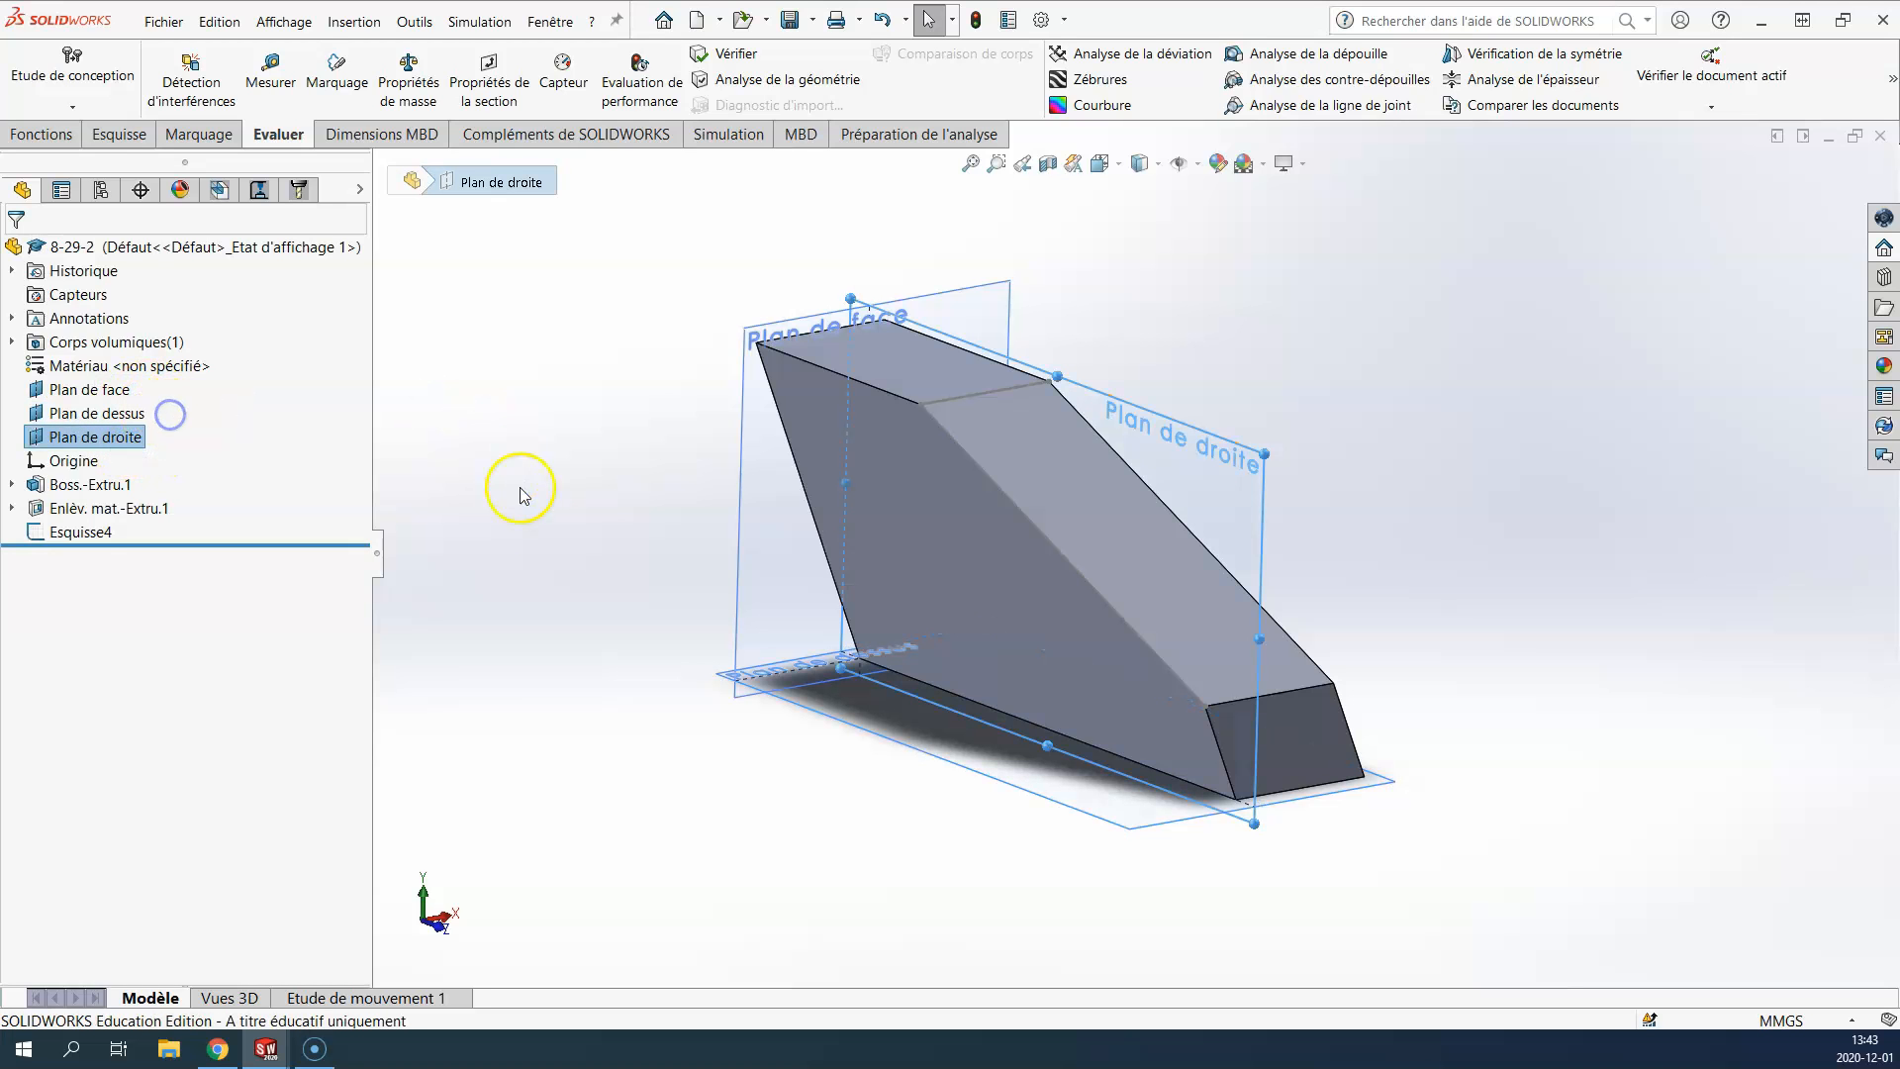
click(522, 495)
Step: Examine the part looking straight at the Plan de droite from both sides, with the inclined cut face seen edge-on
middle_drag(564, 547, 447, 622)
click(901, 321)
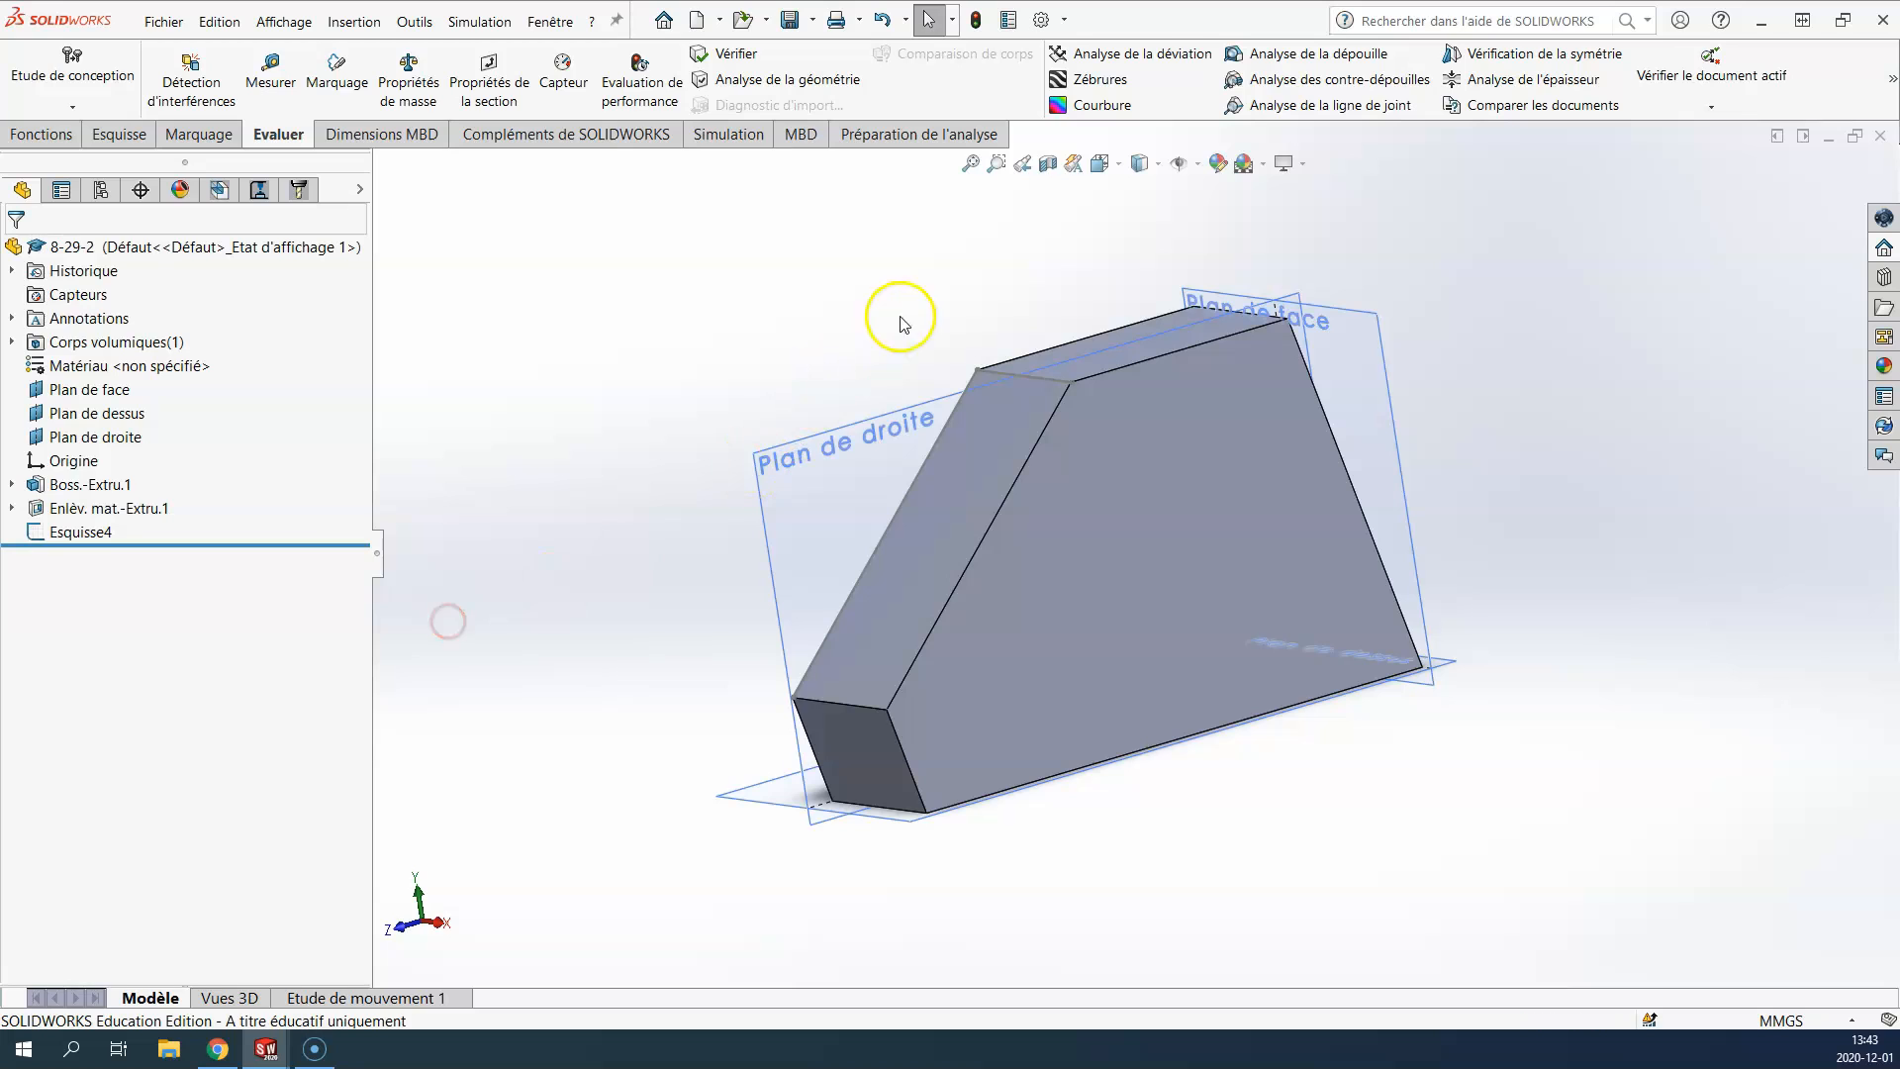
click(908, 410)
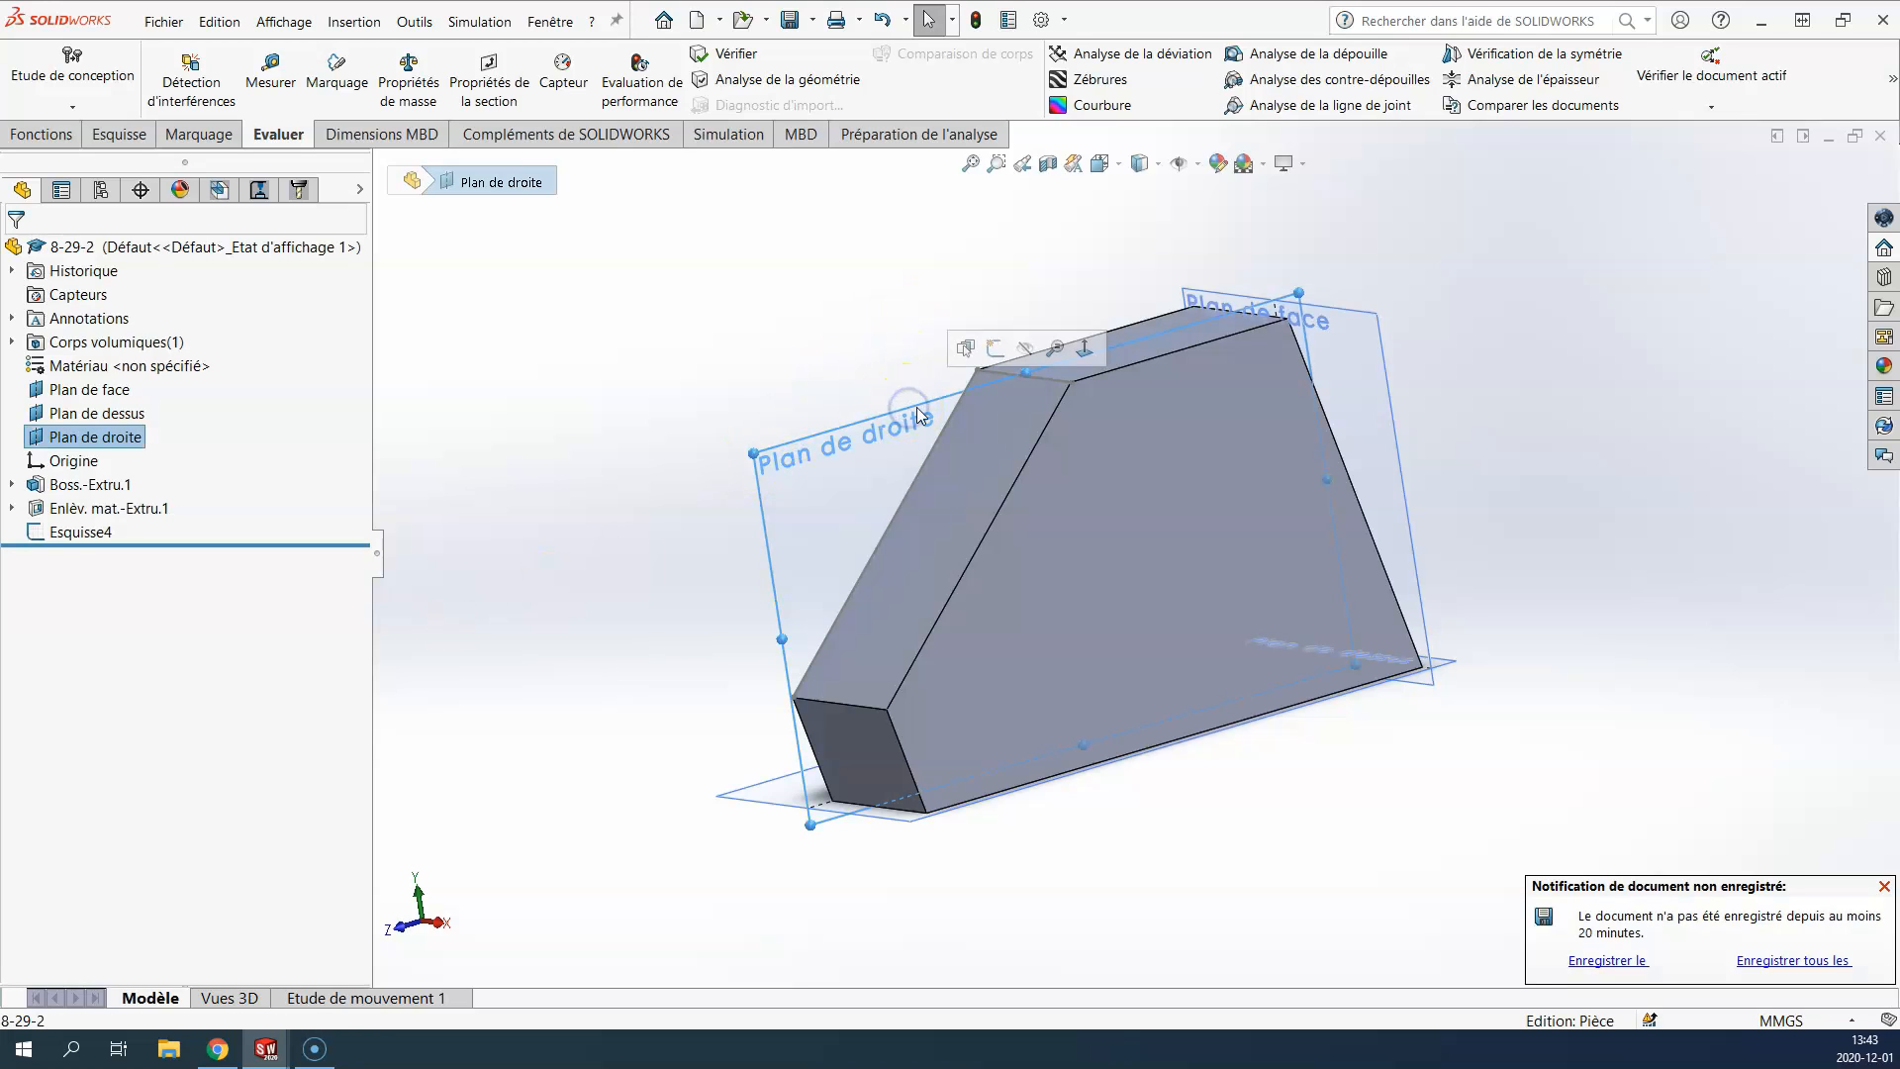
key(ctrl+8)
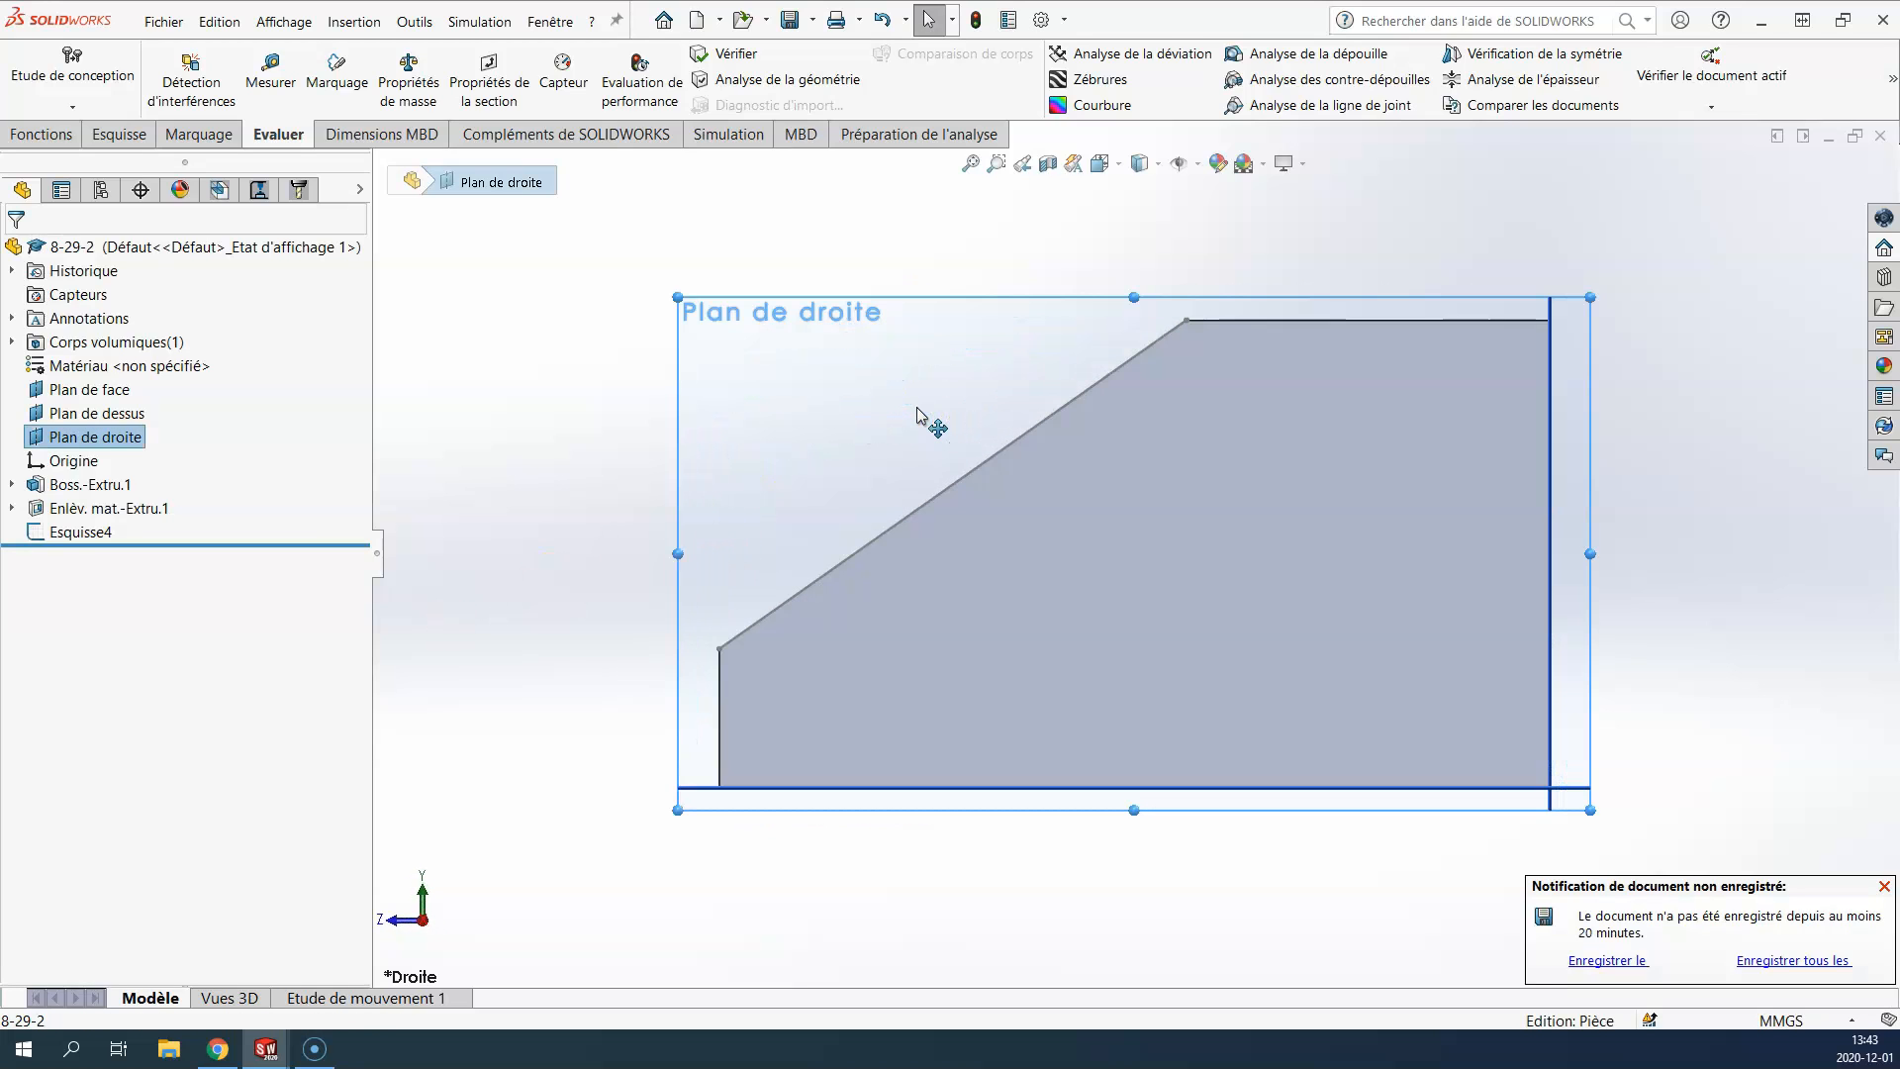
click(518, 465)
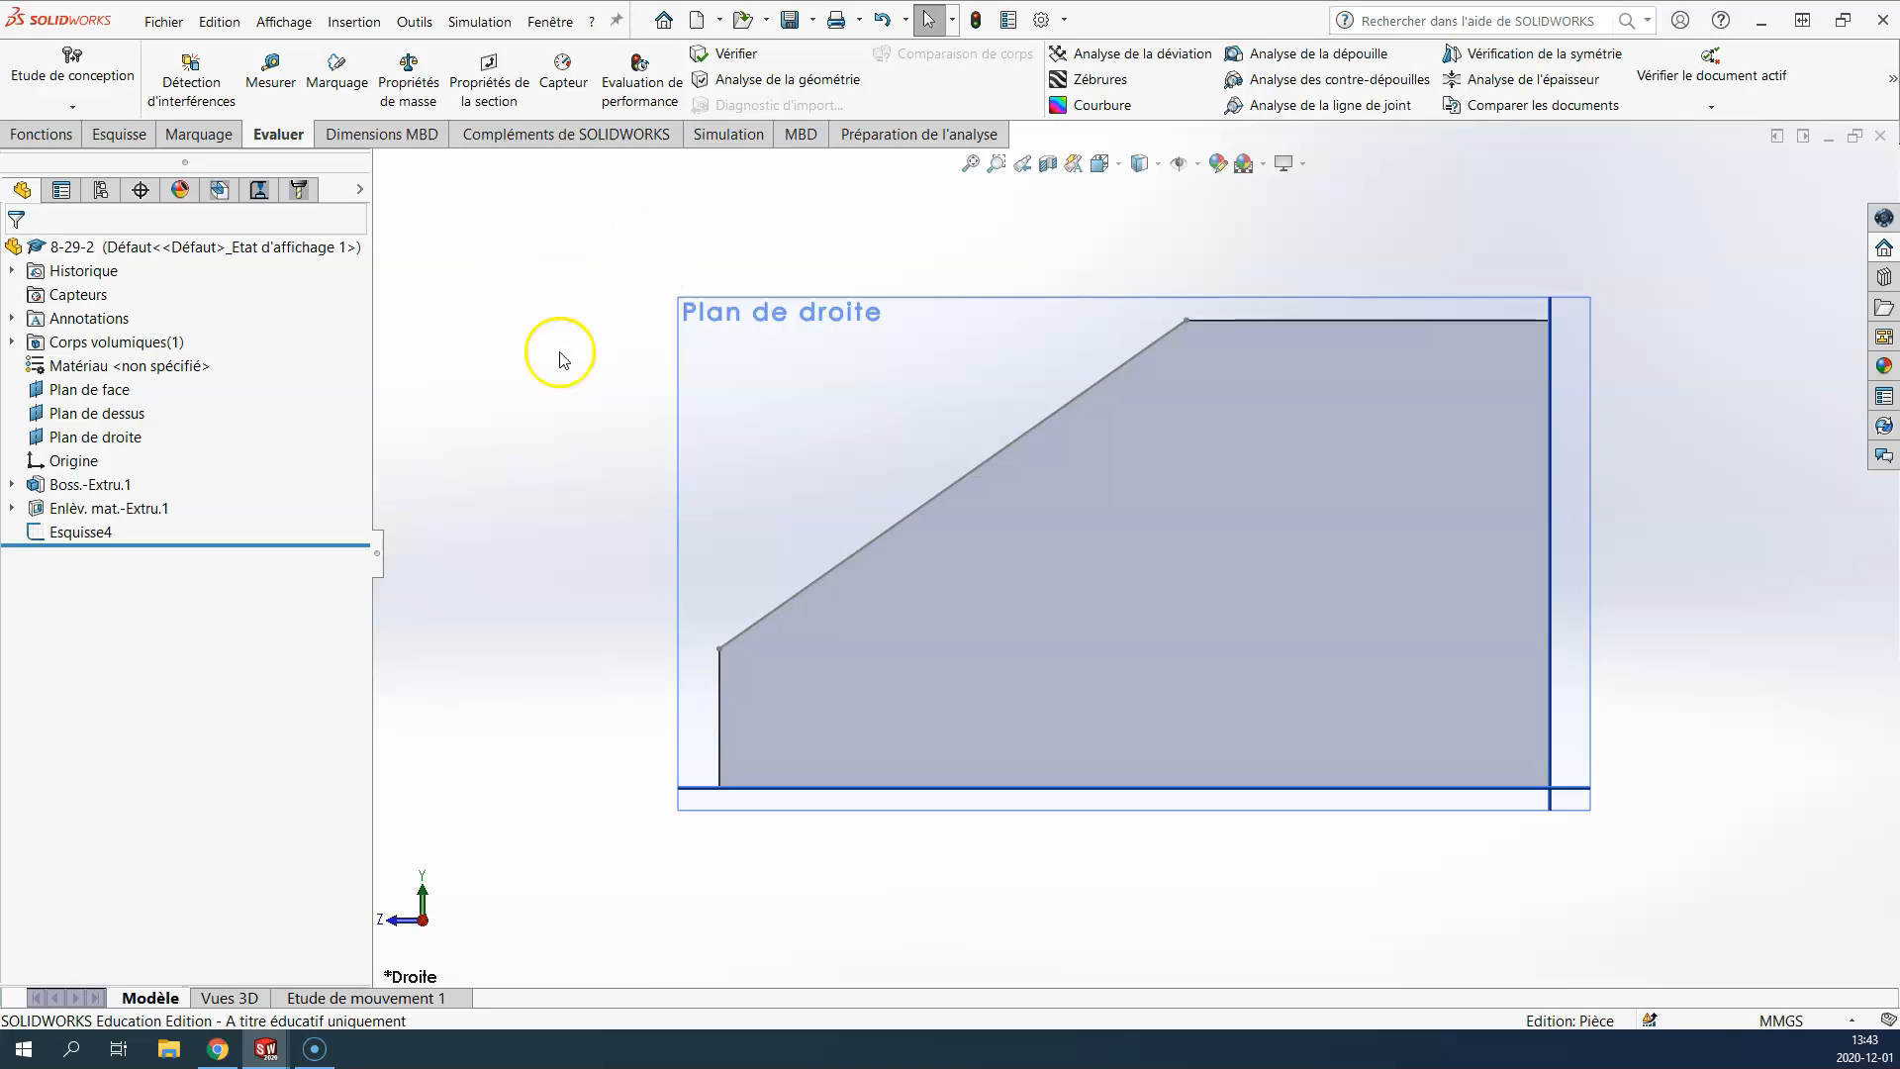
click(870, 513)
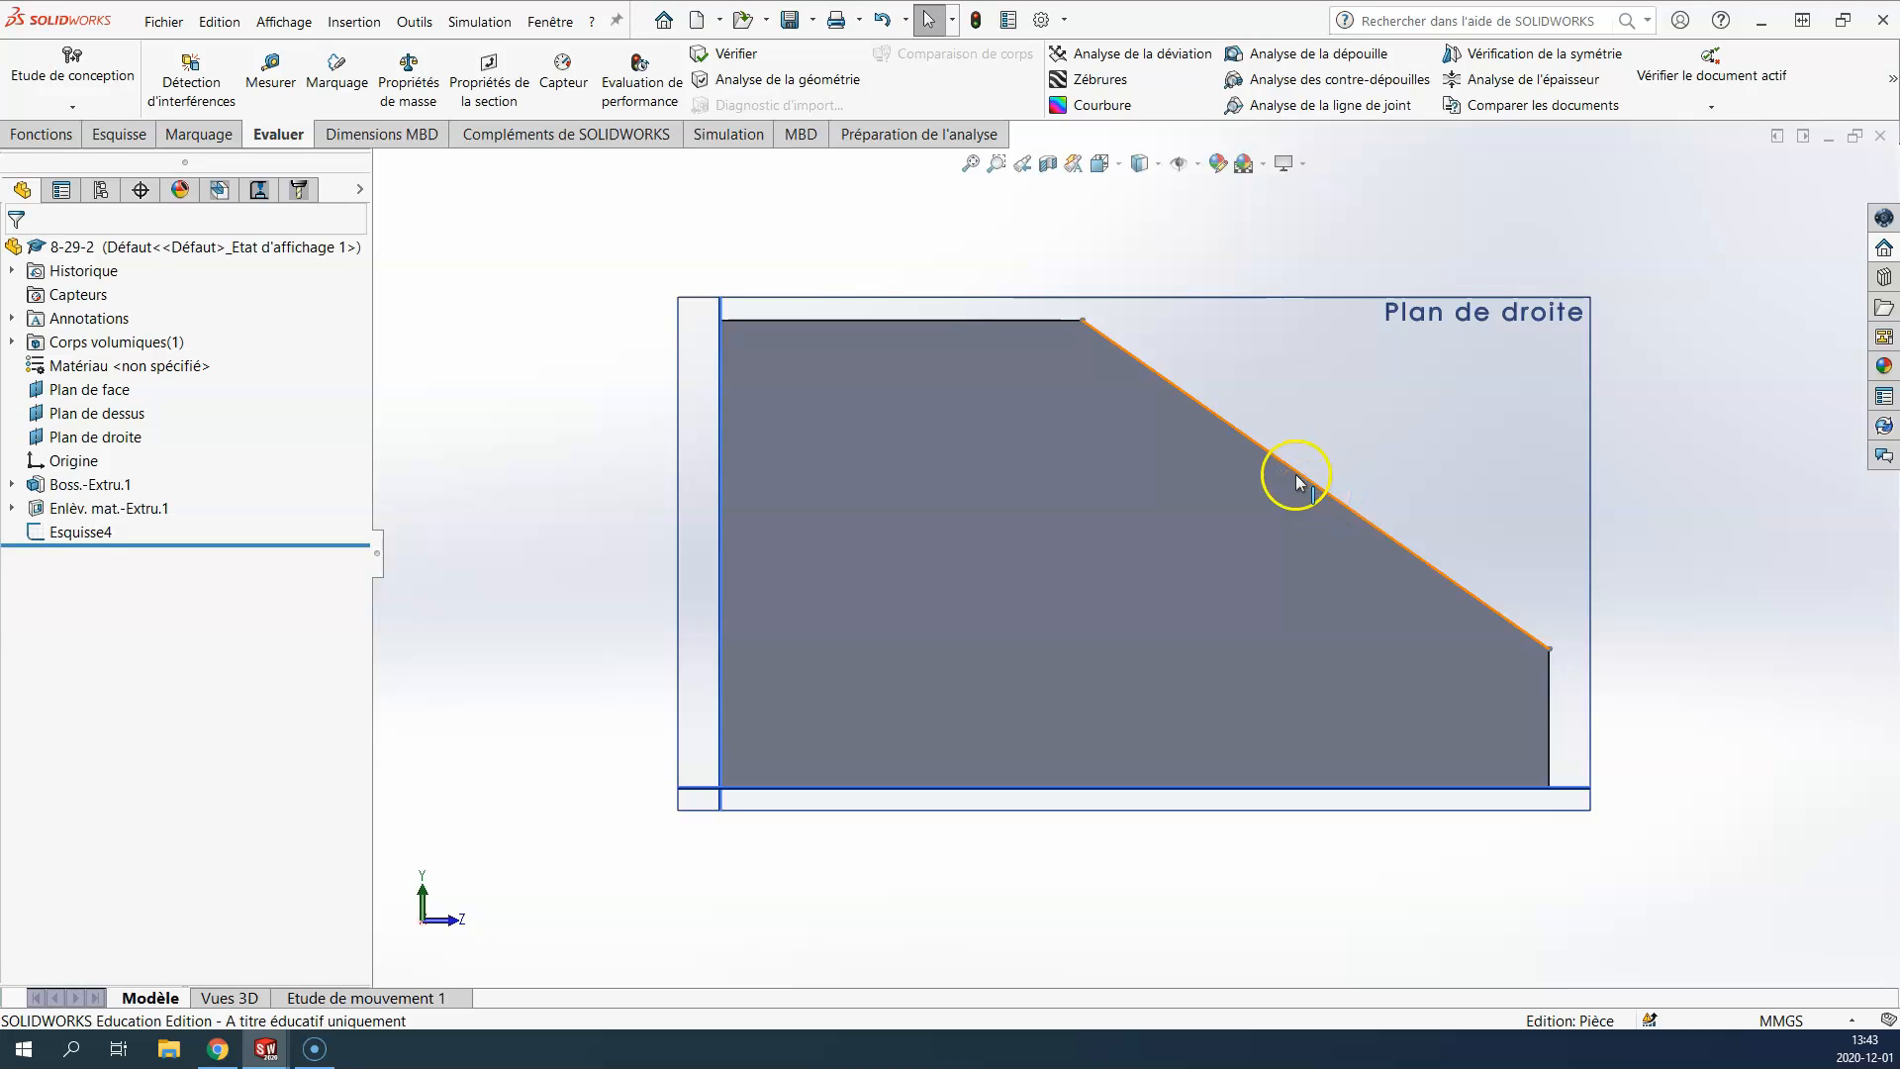
Step: Switch to the 8-29-2 drawing sheet and examine the front view's sloped edge, the side view and auxiliary view B
mouse_move(267, 1049)
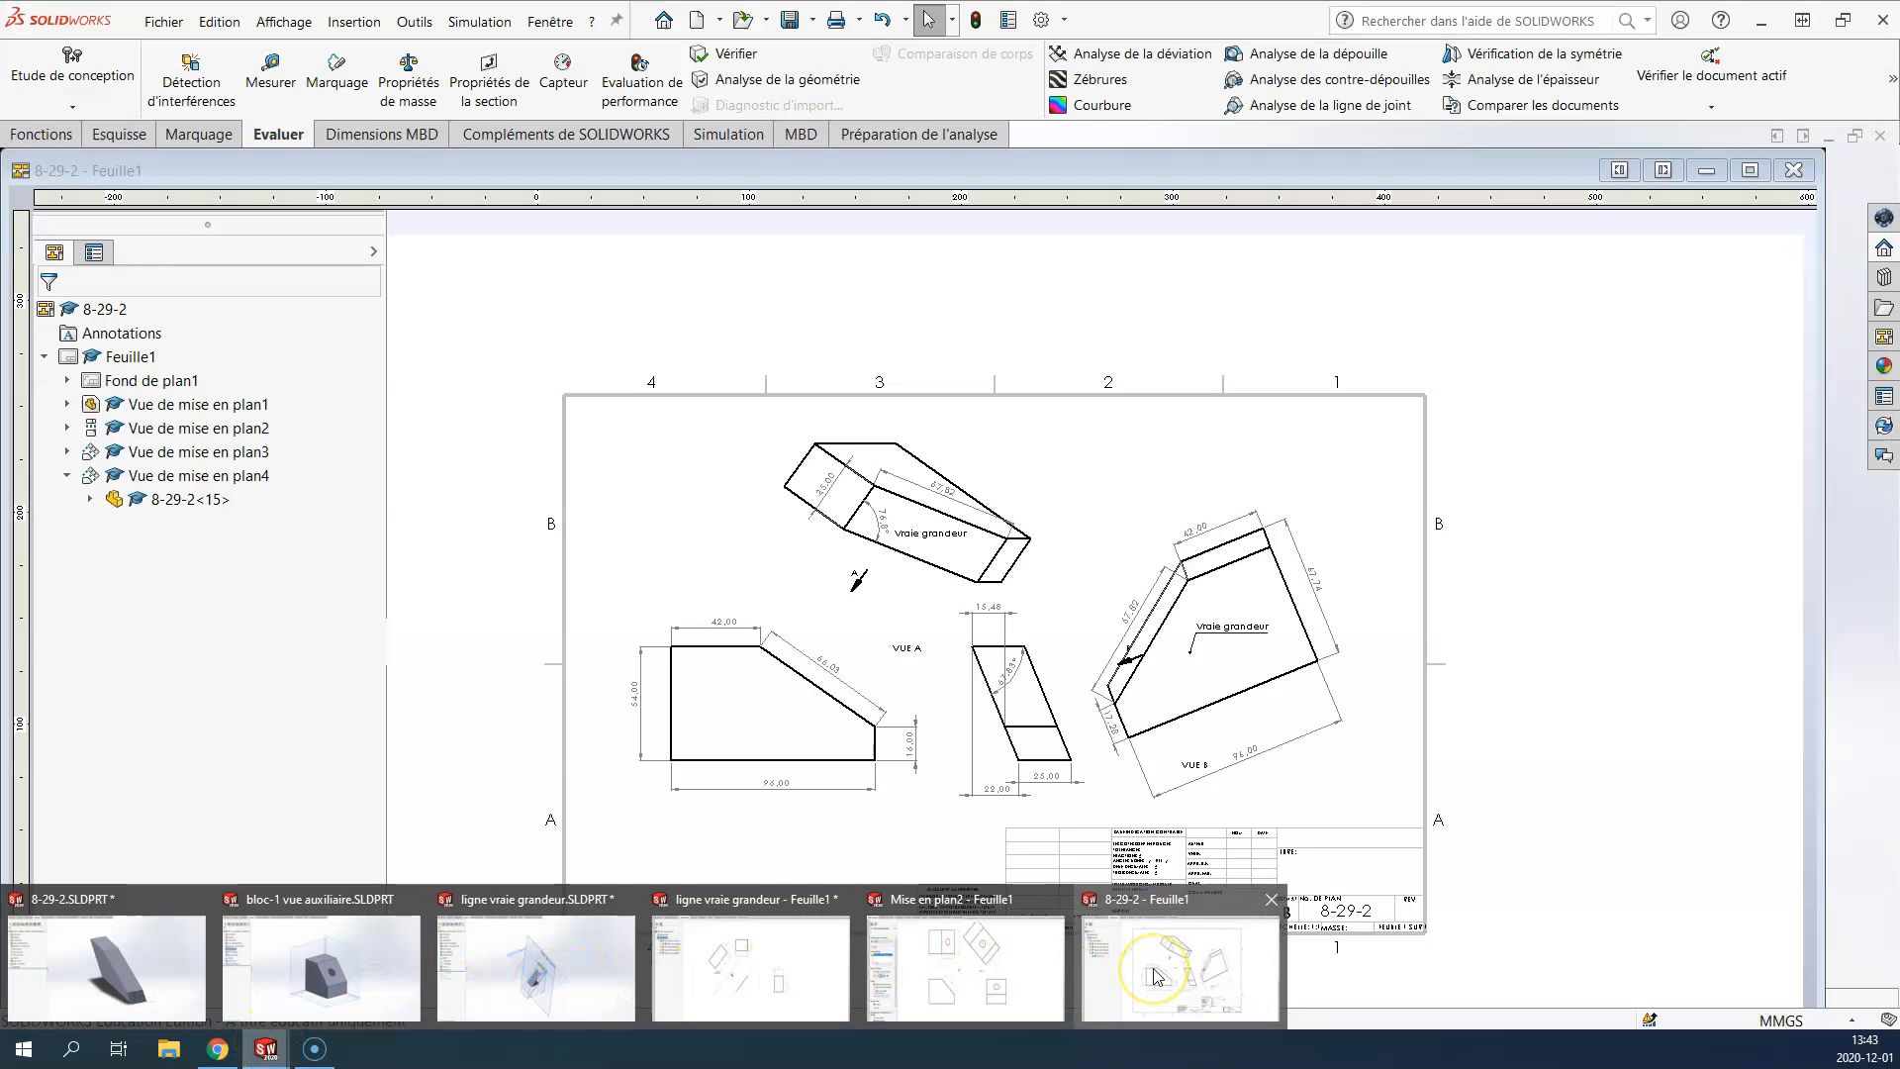
click(1155, 977)
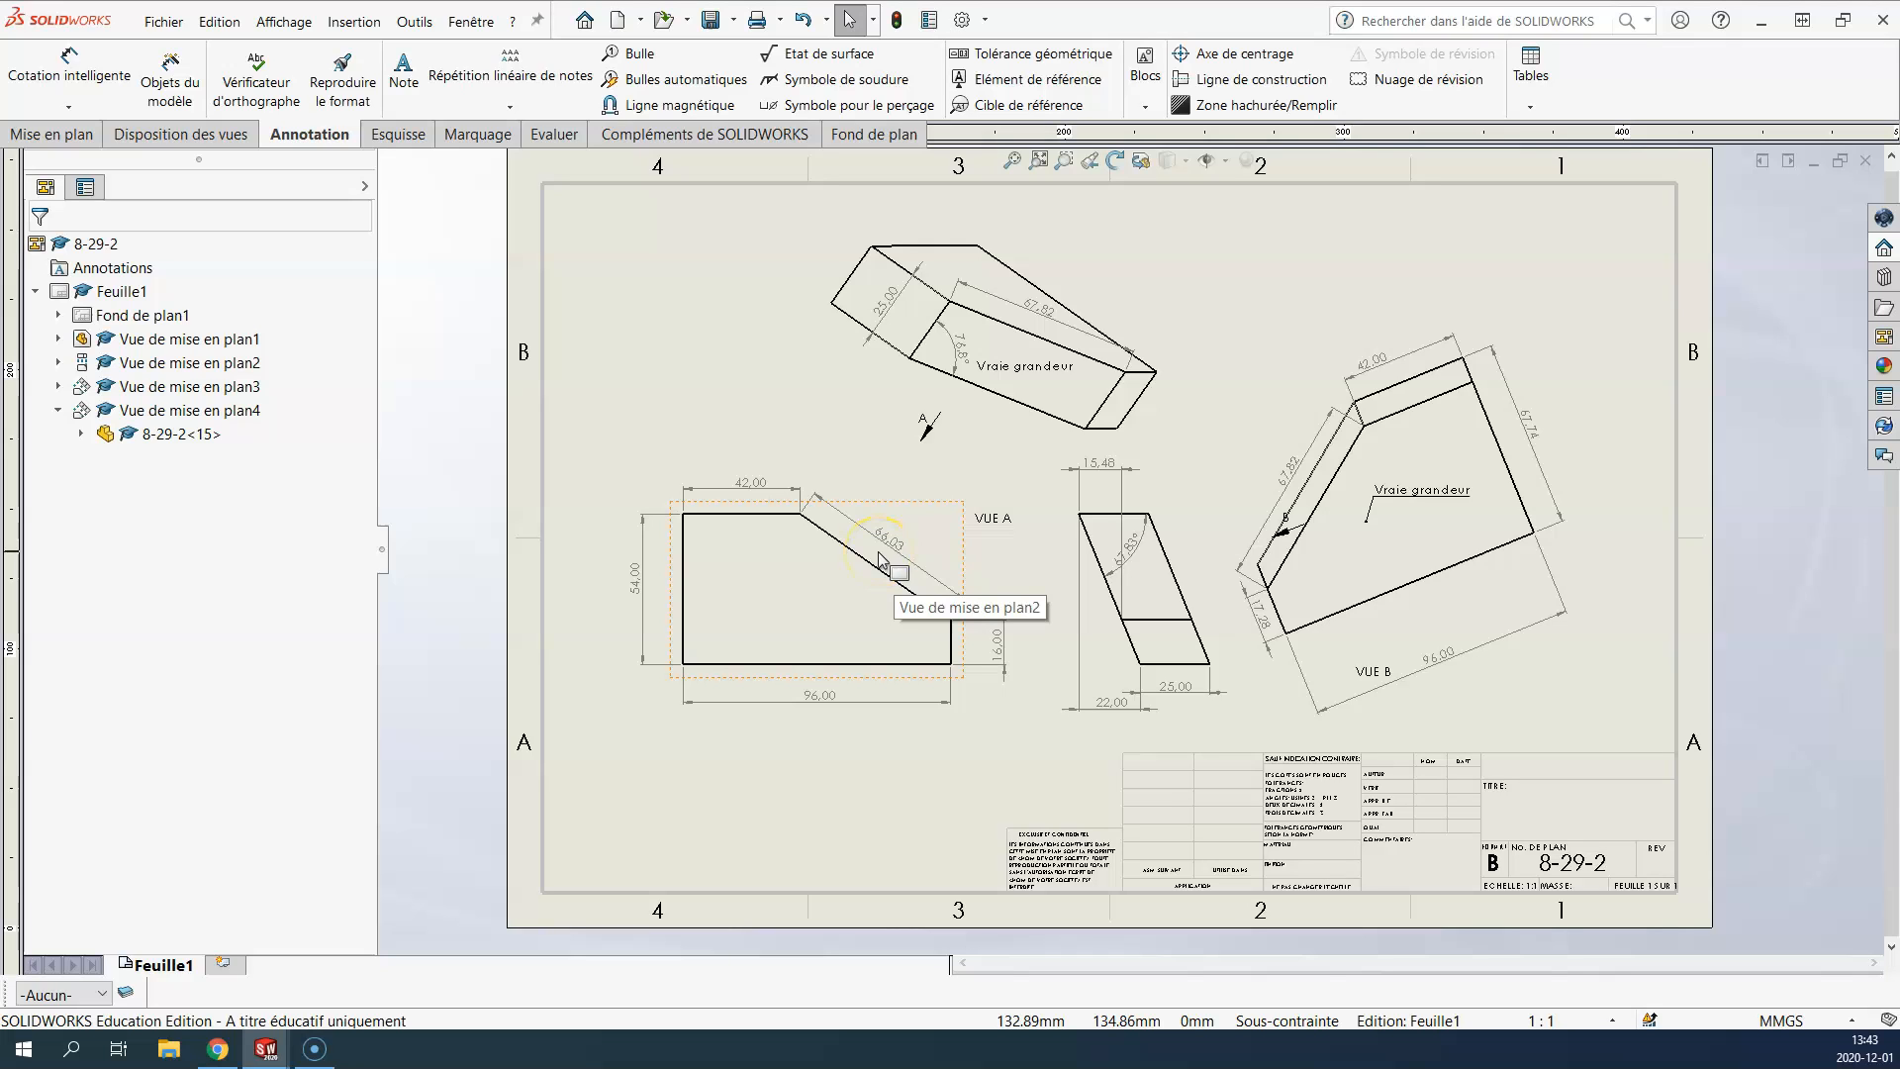
click(880, 624)
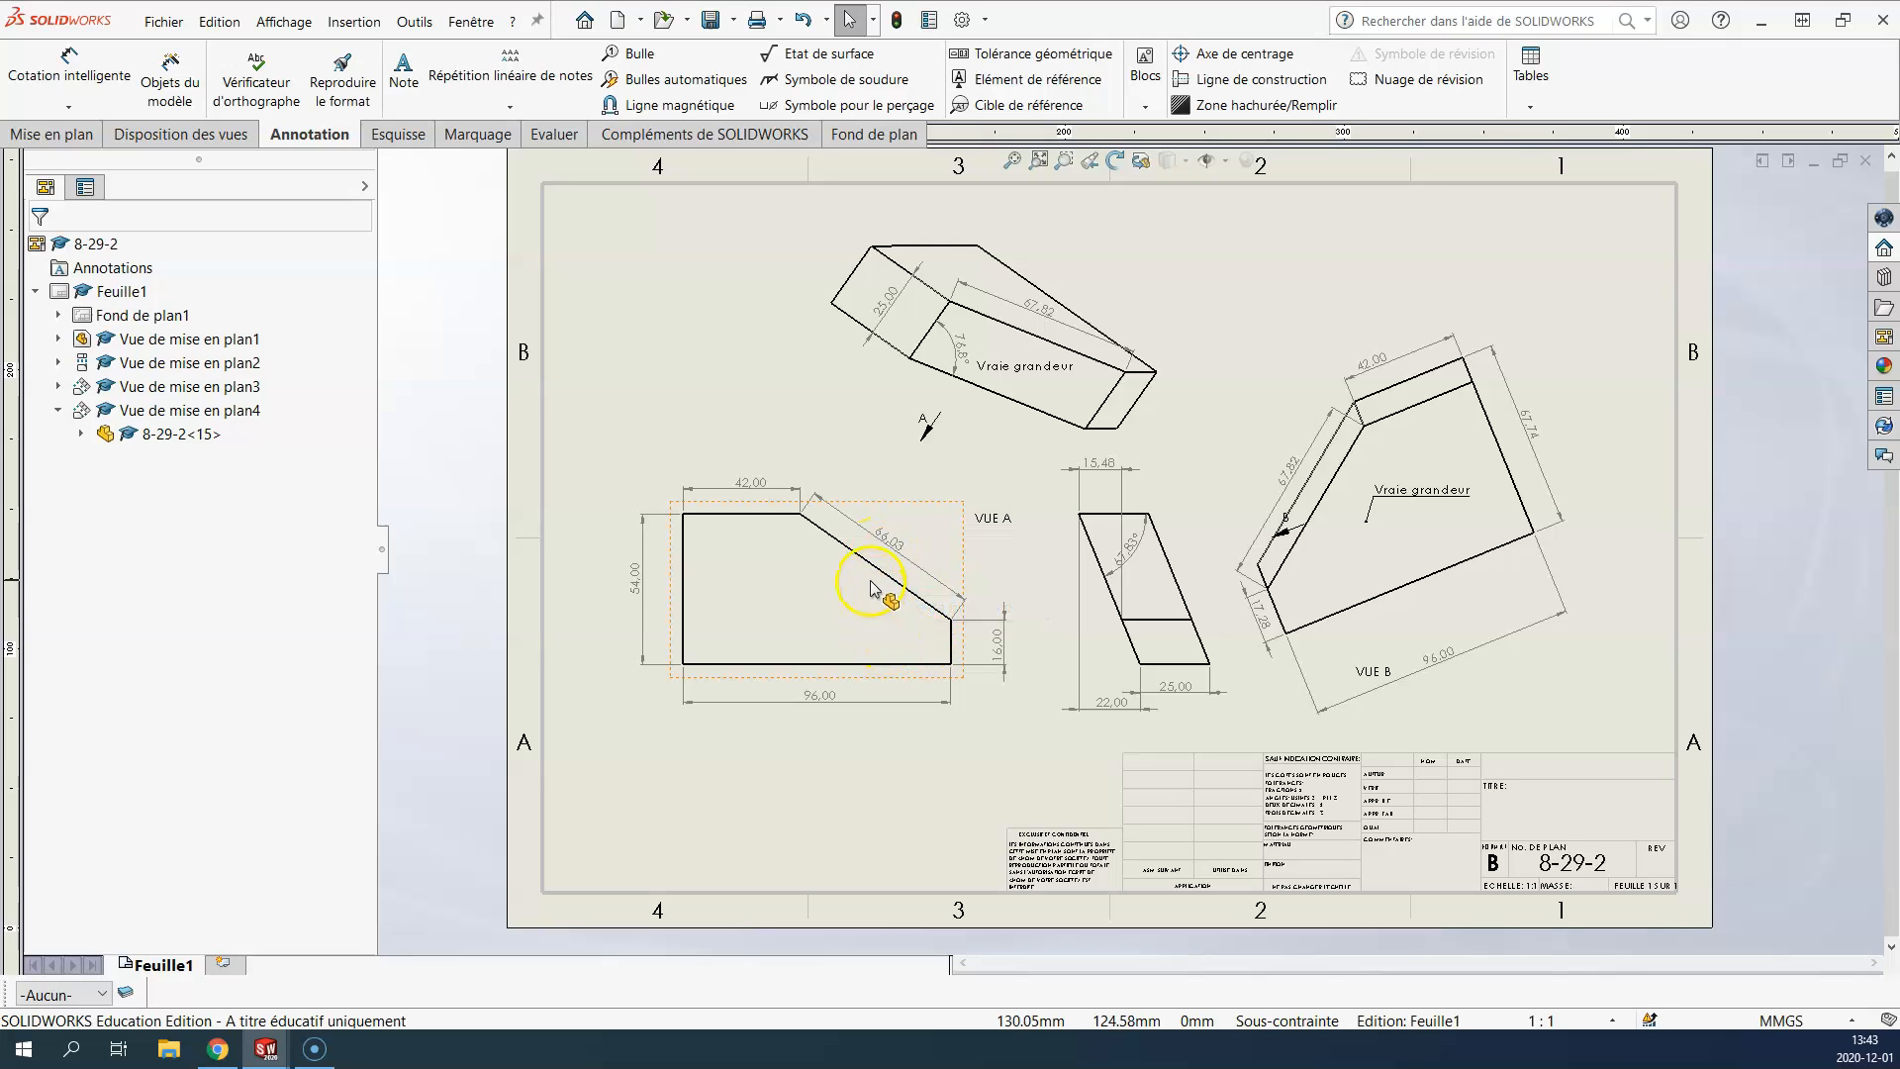
click(1017, 579)
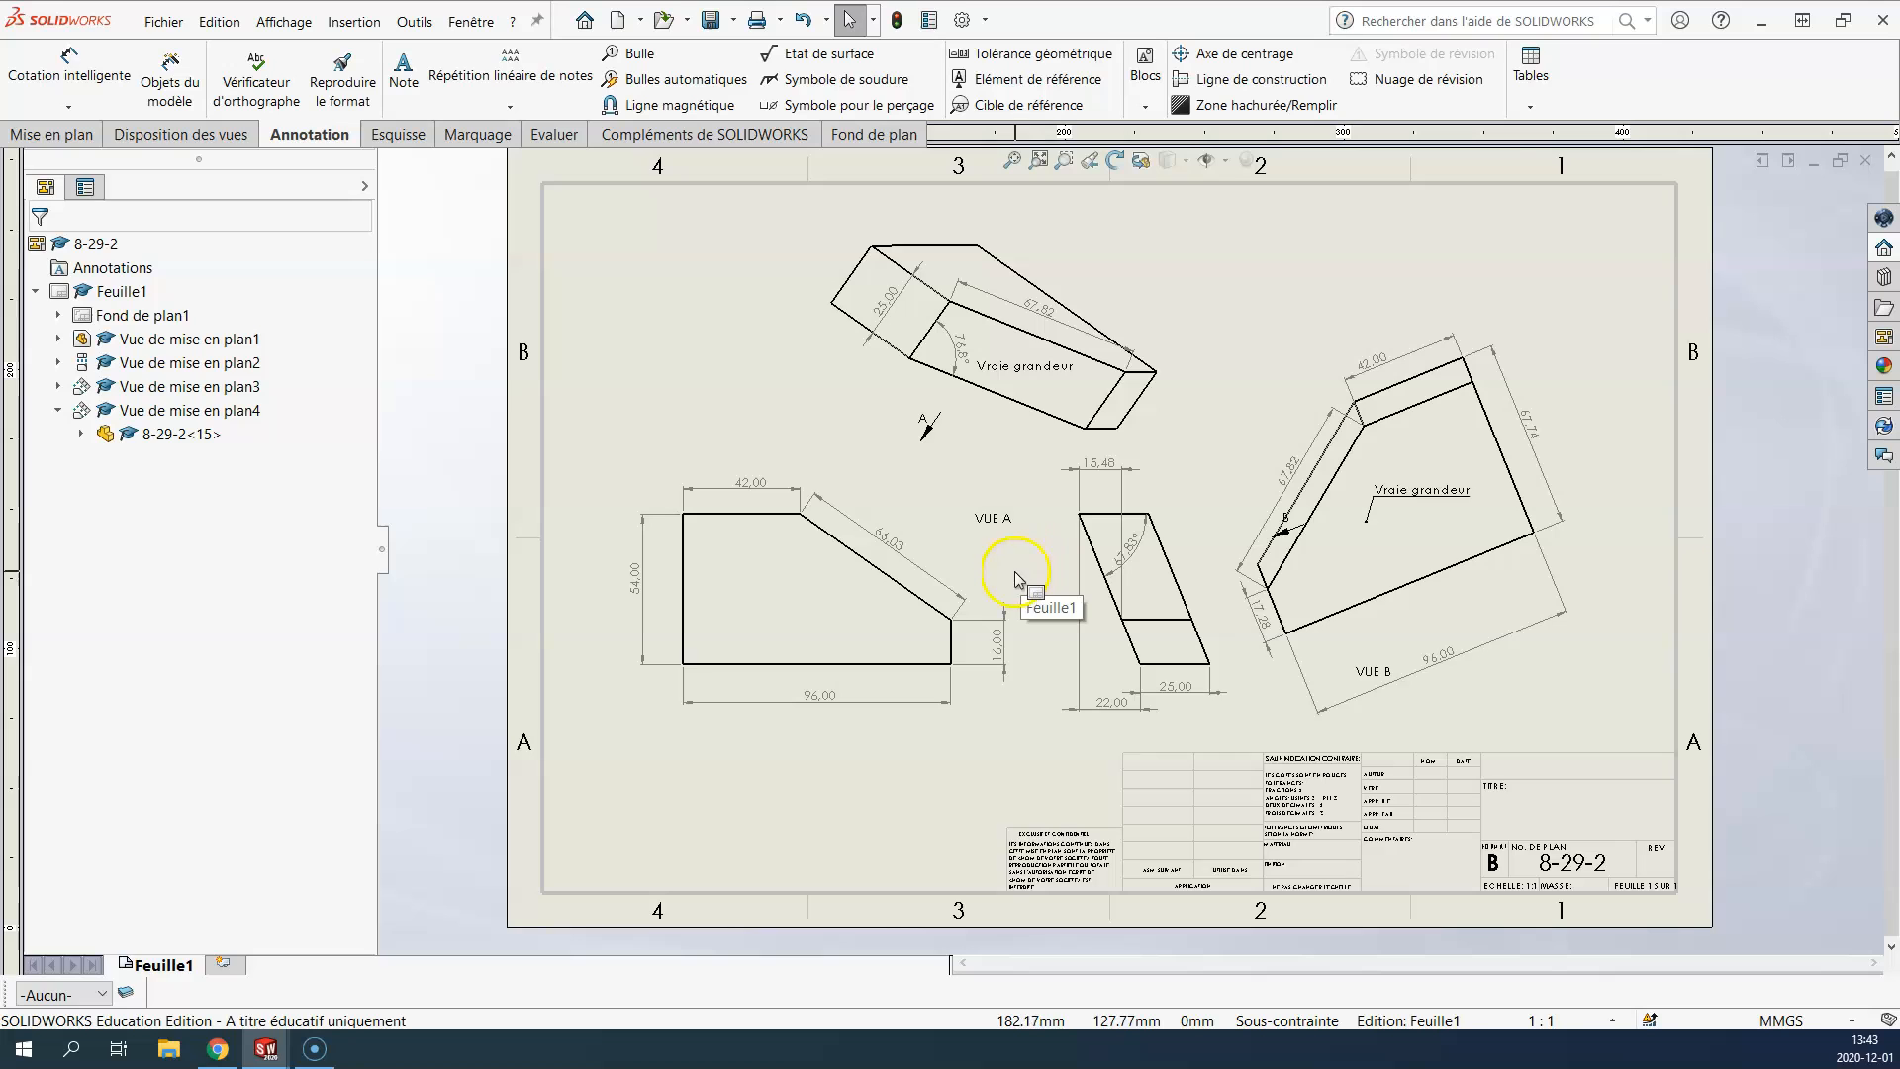
click(1136, 568)
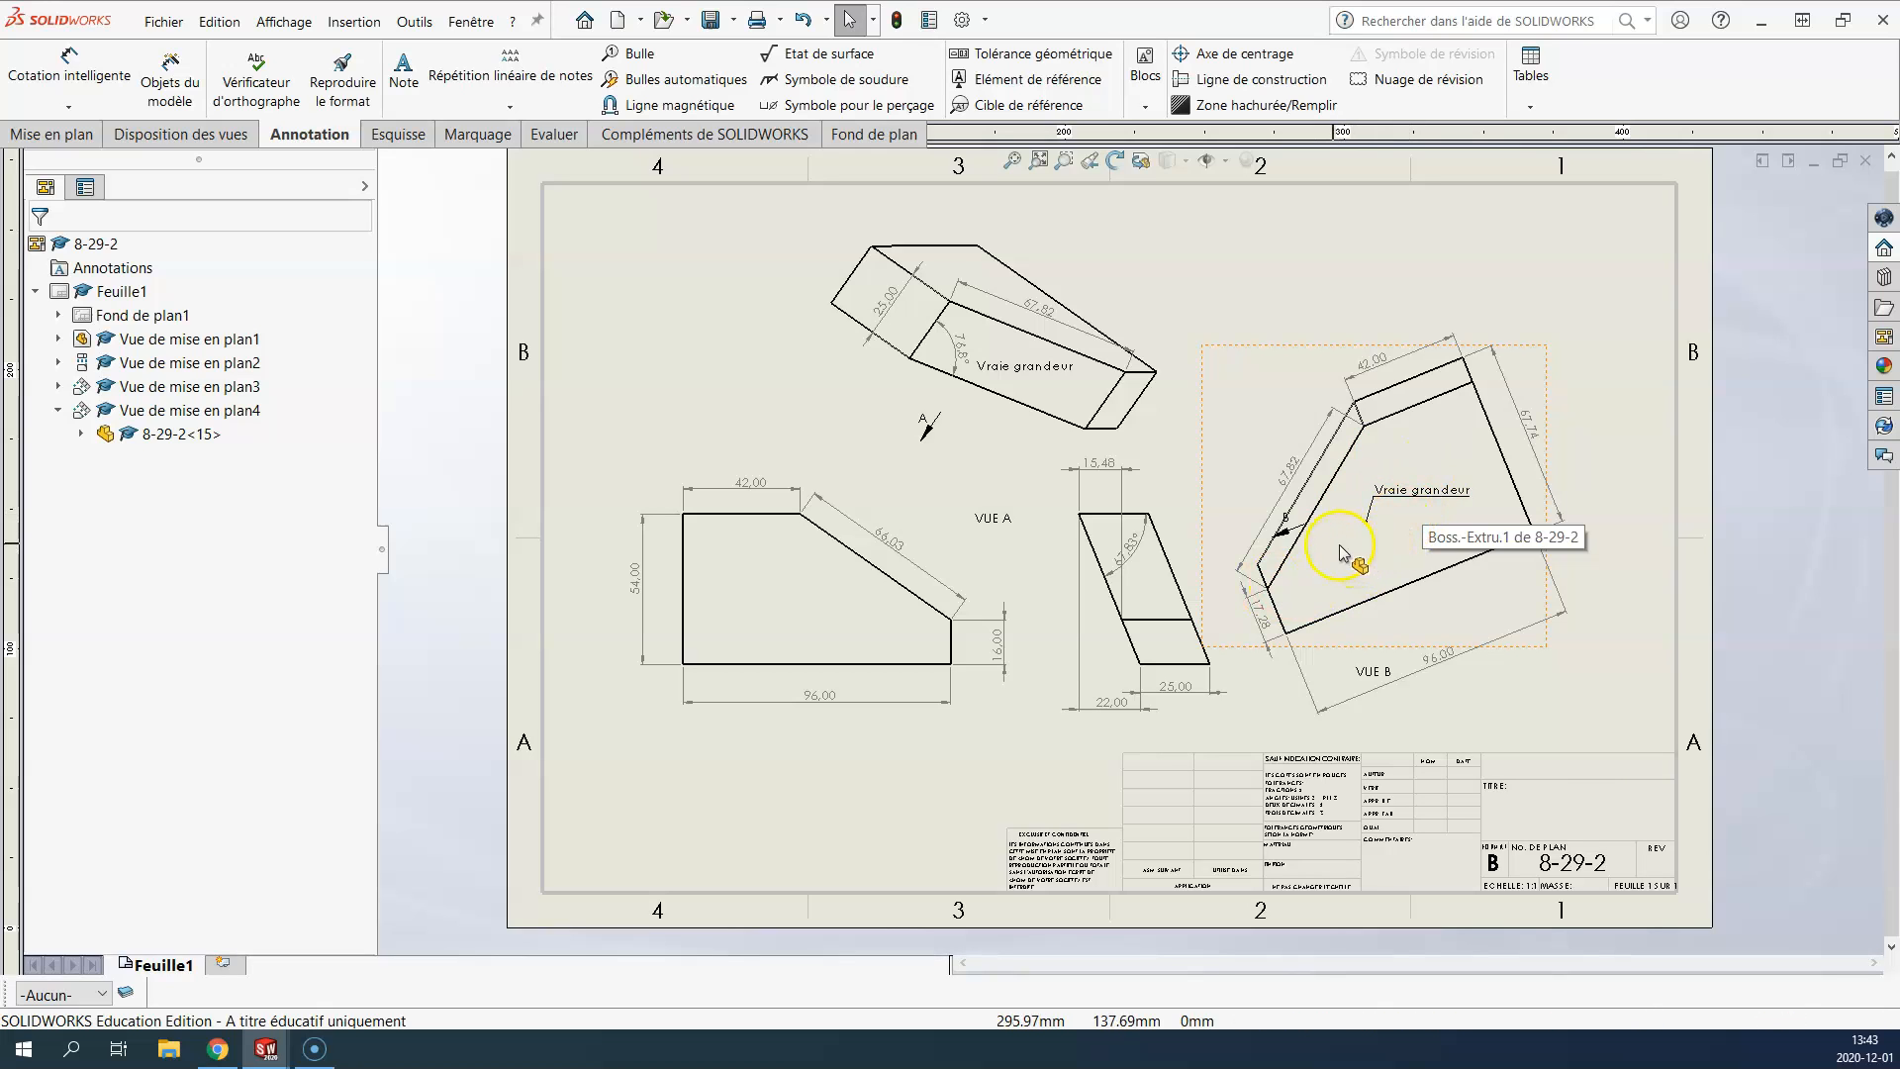
click(947, 564)
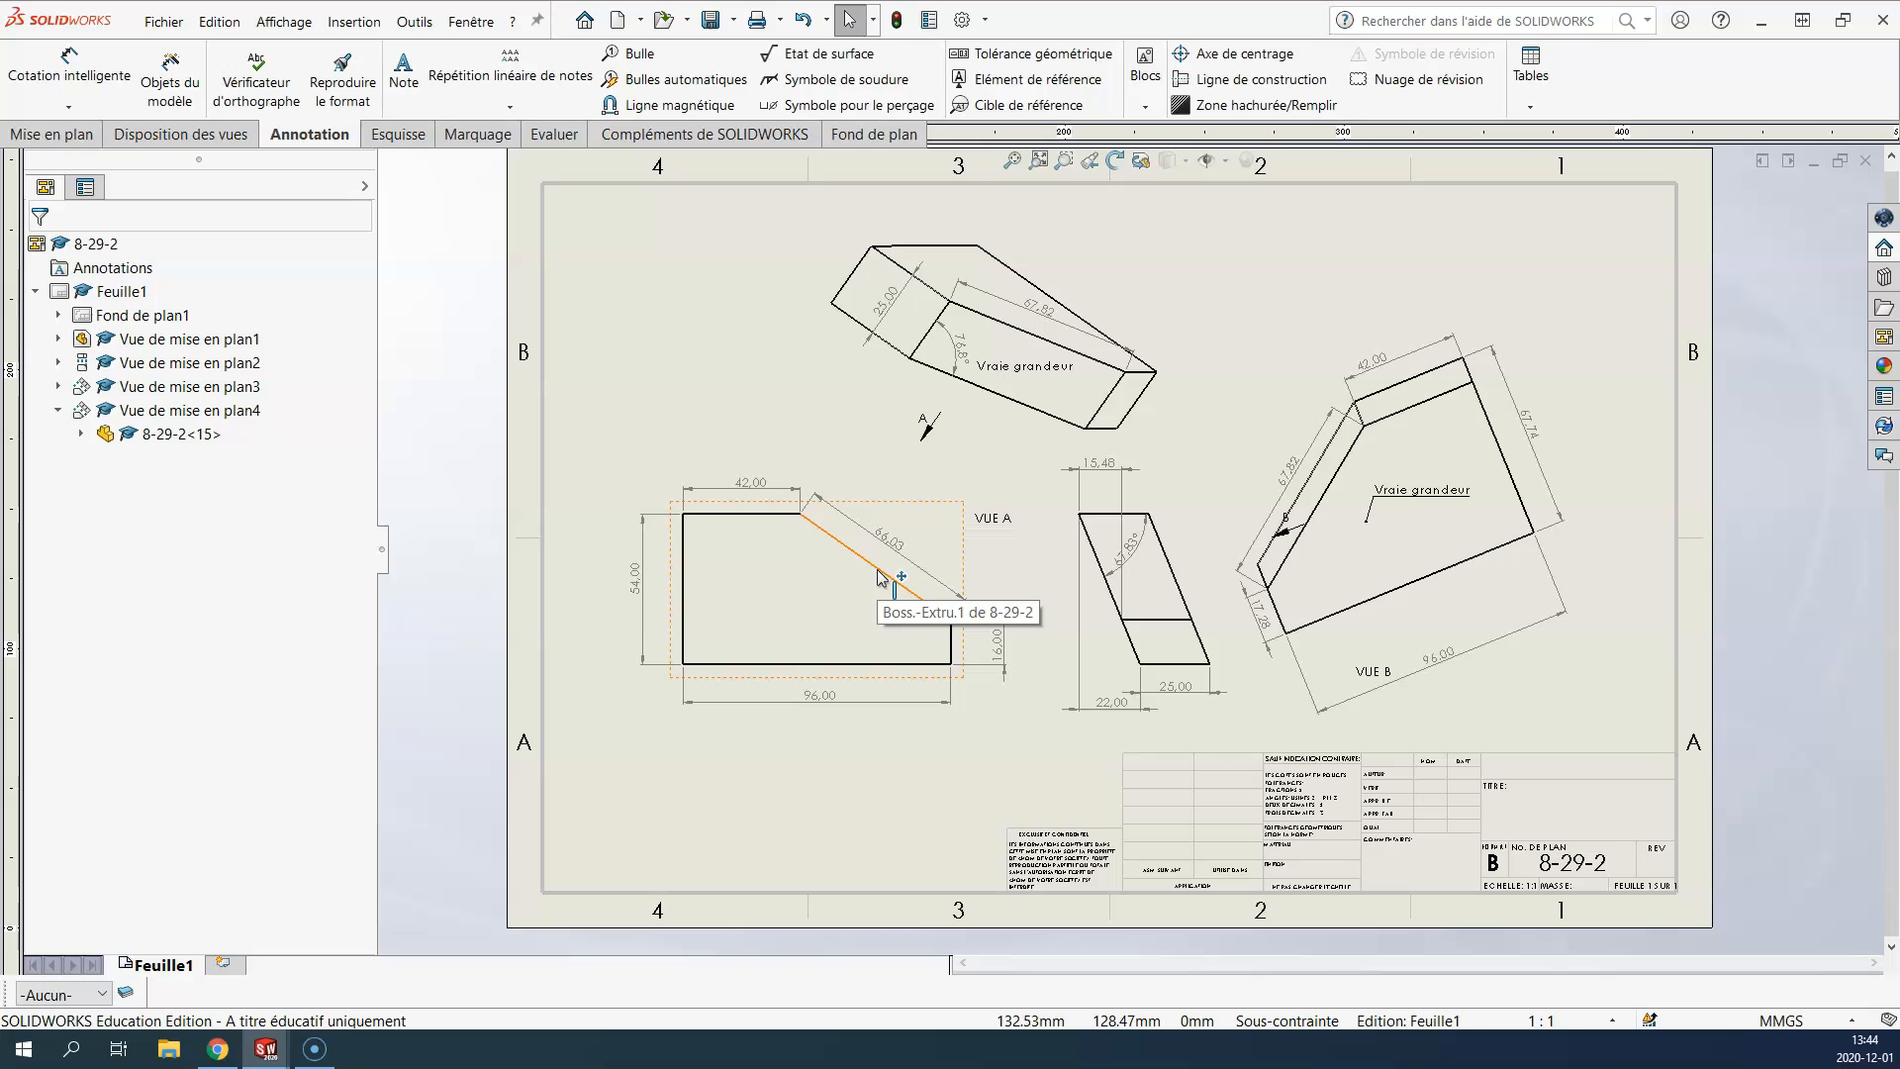
Step: Examine the true-size inclined face in auxiliary view A, including its short edge and its Vraie grandeur label
click(993, 376)
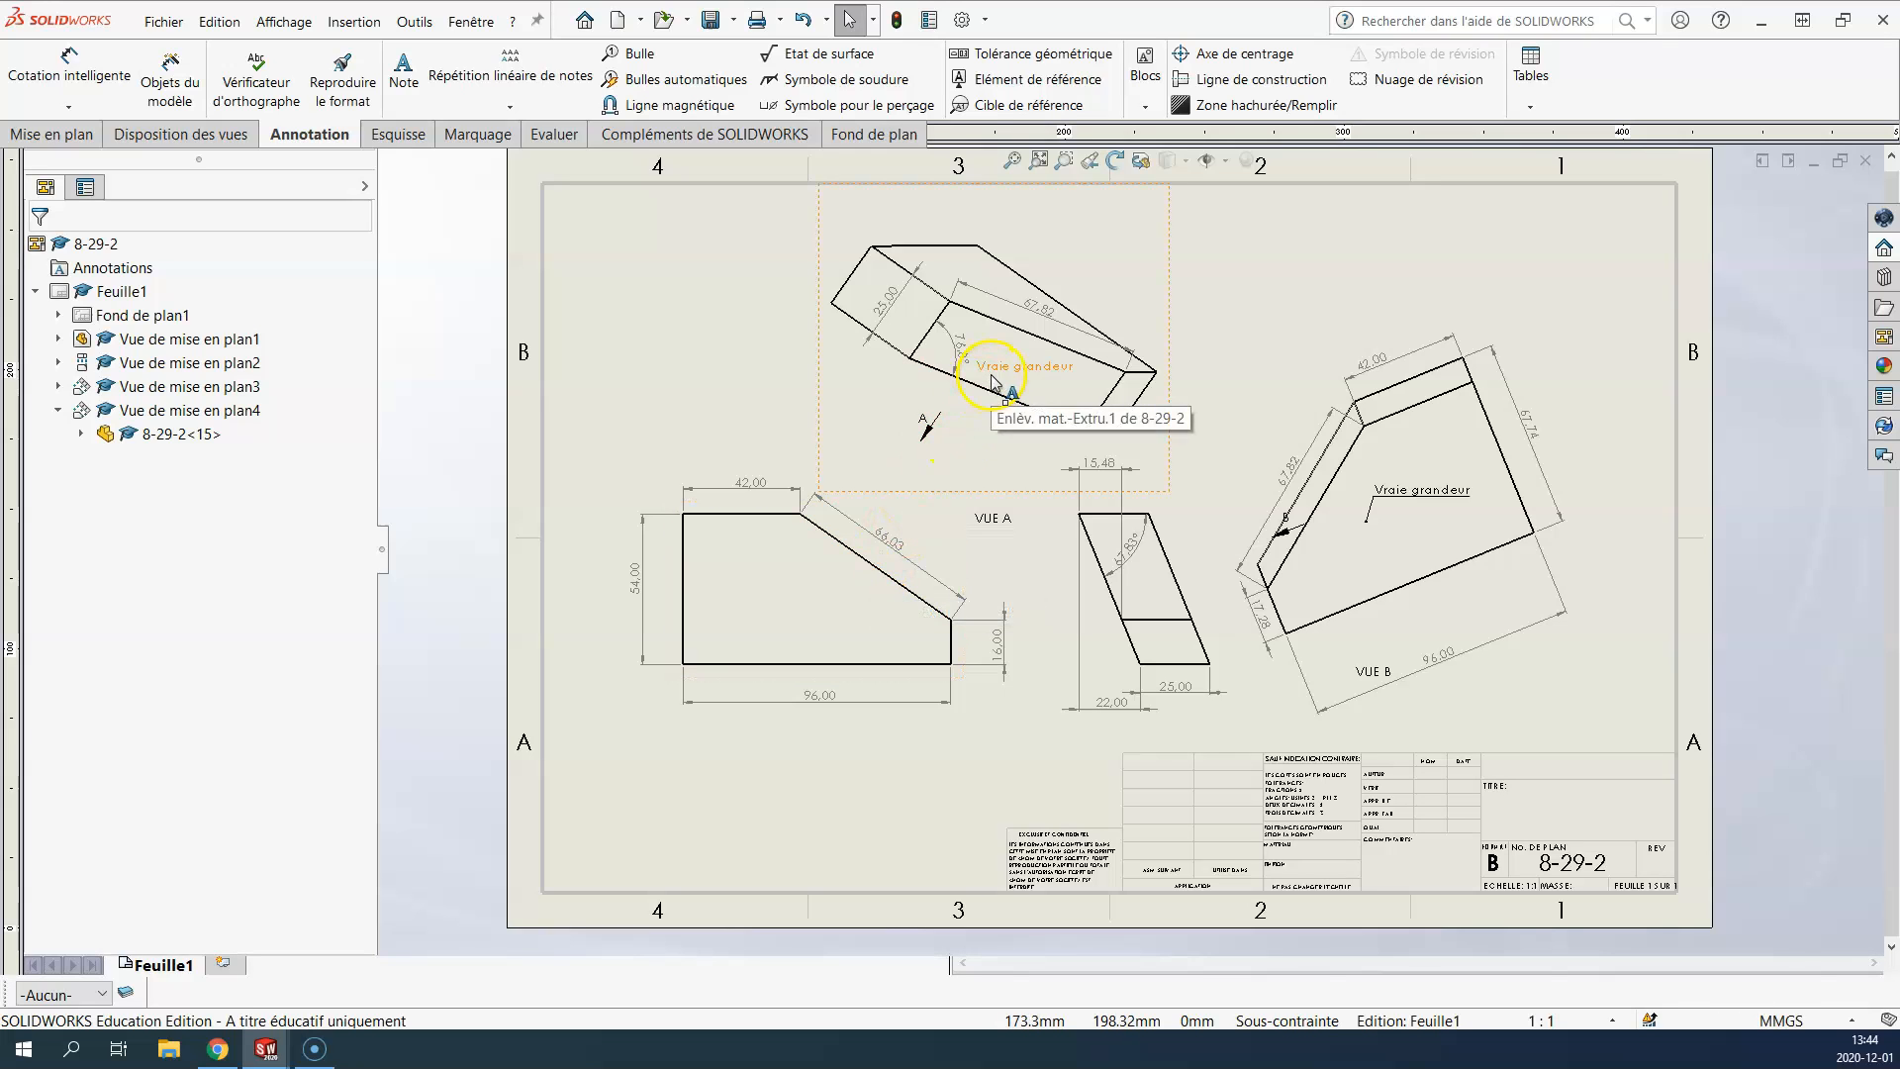
click(984, 394)
click(1042, 338)
click(1055, 371)
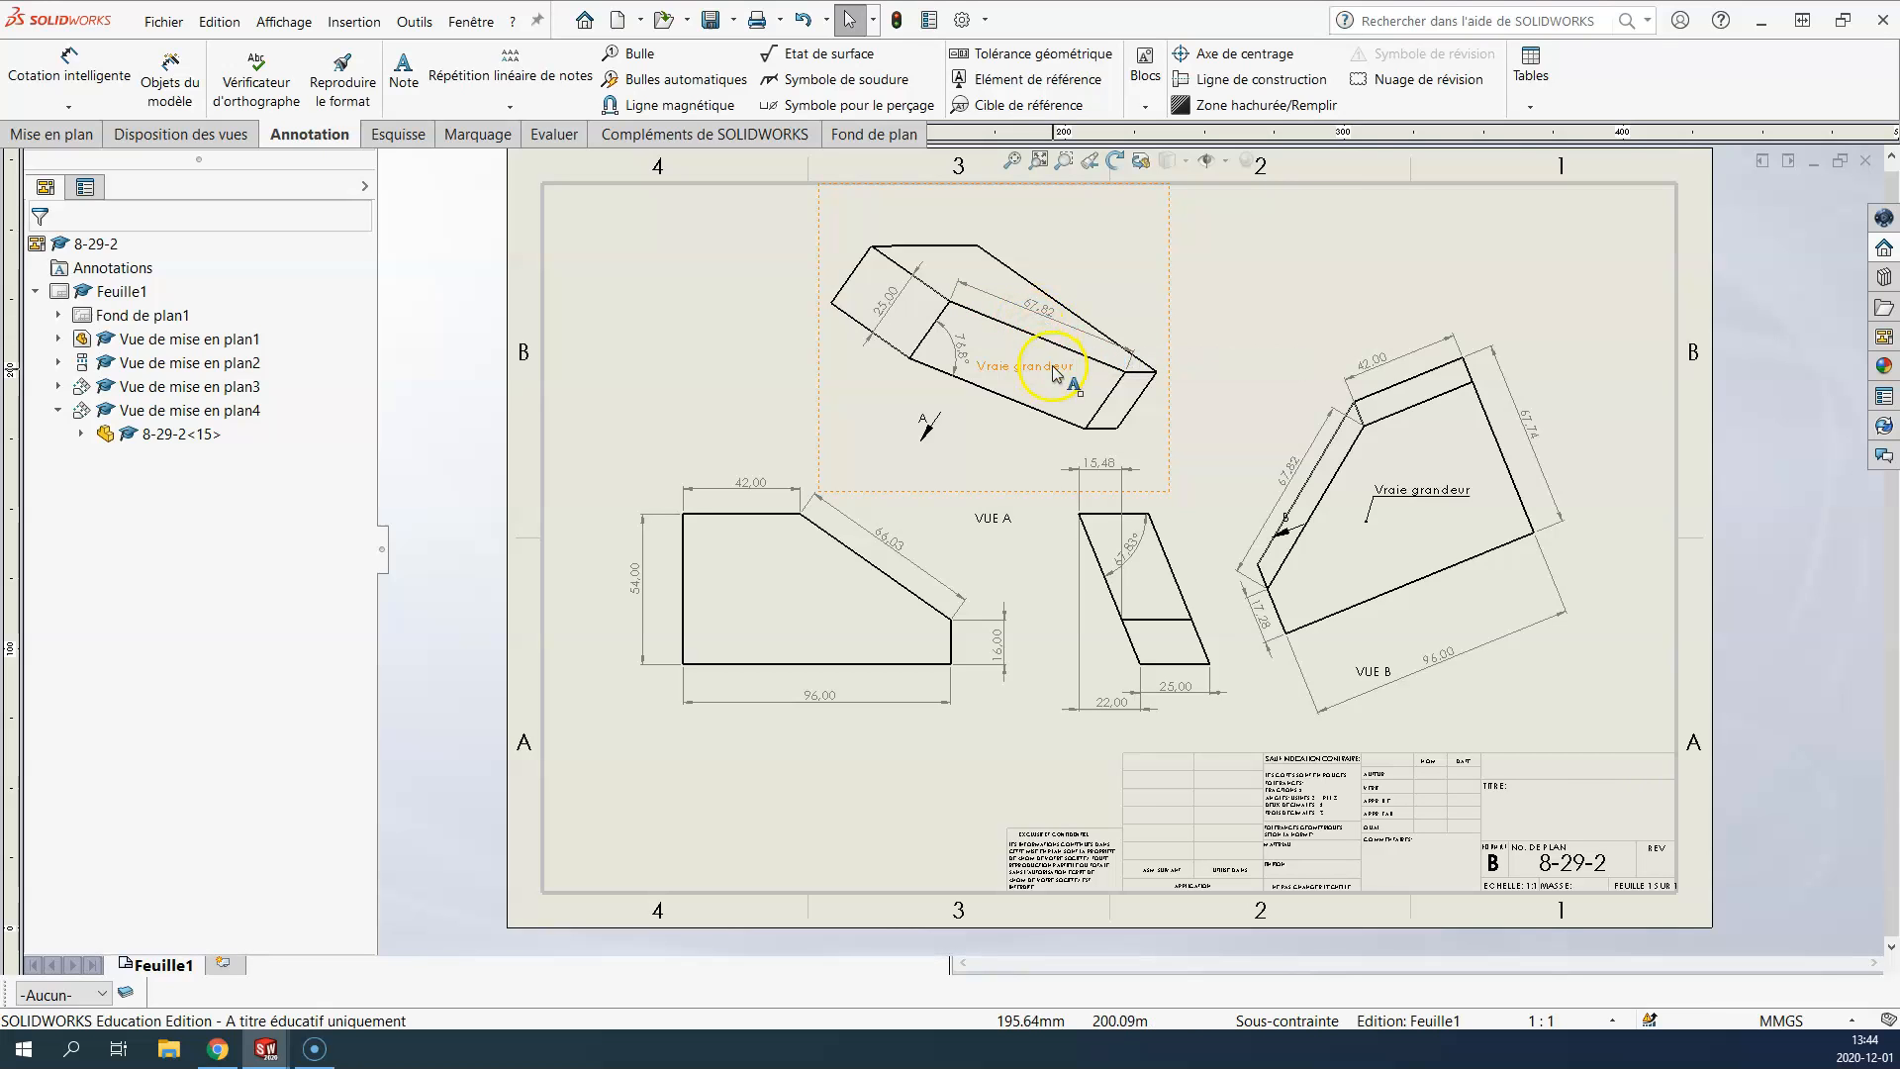
click(936, 313)
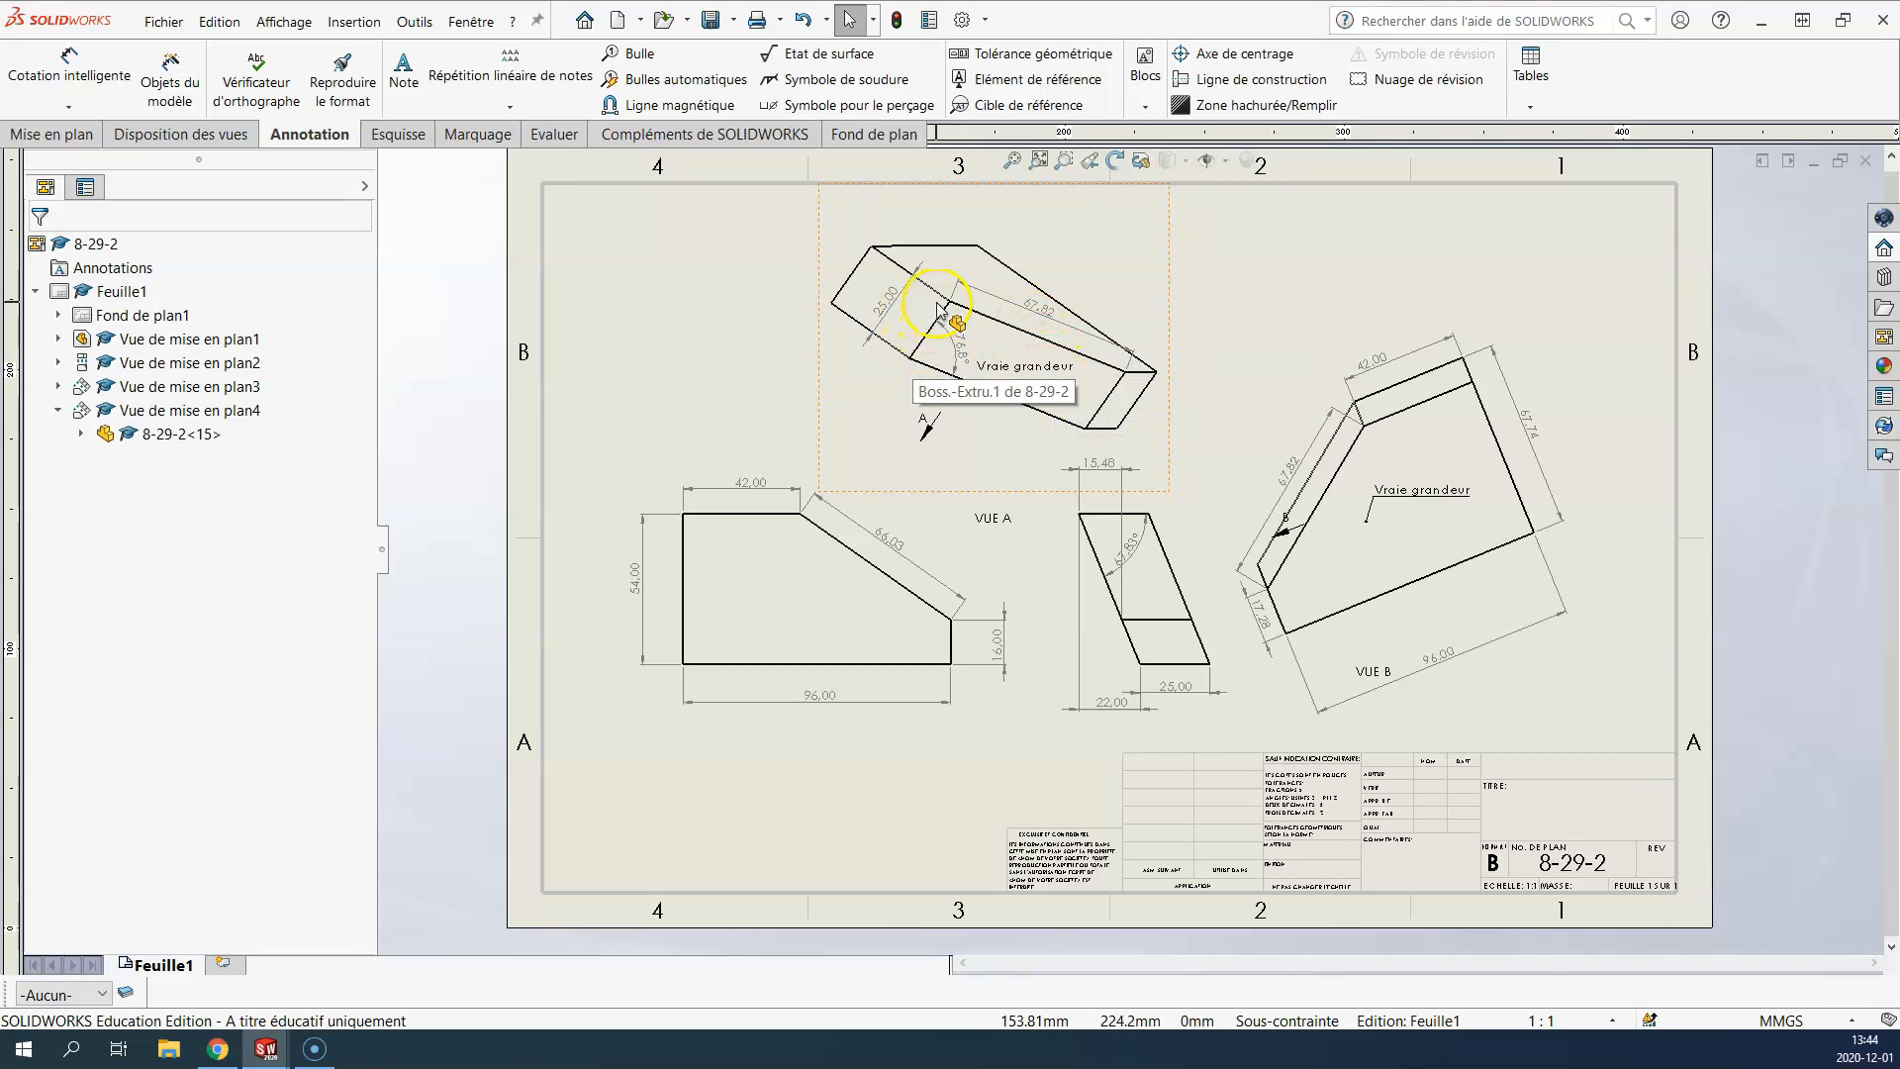
click(834, 423)
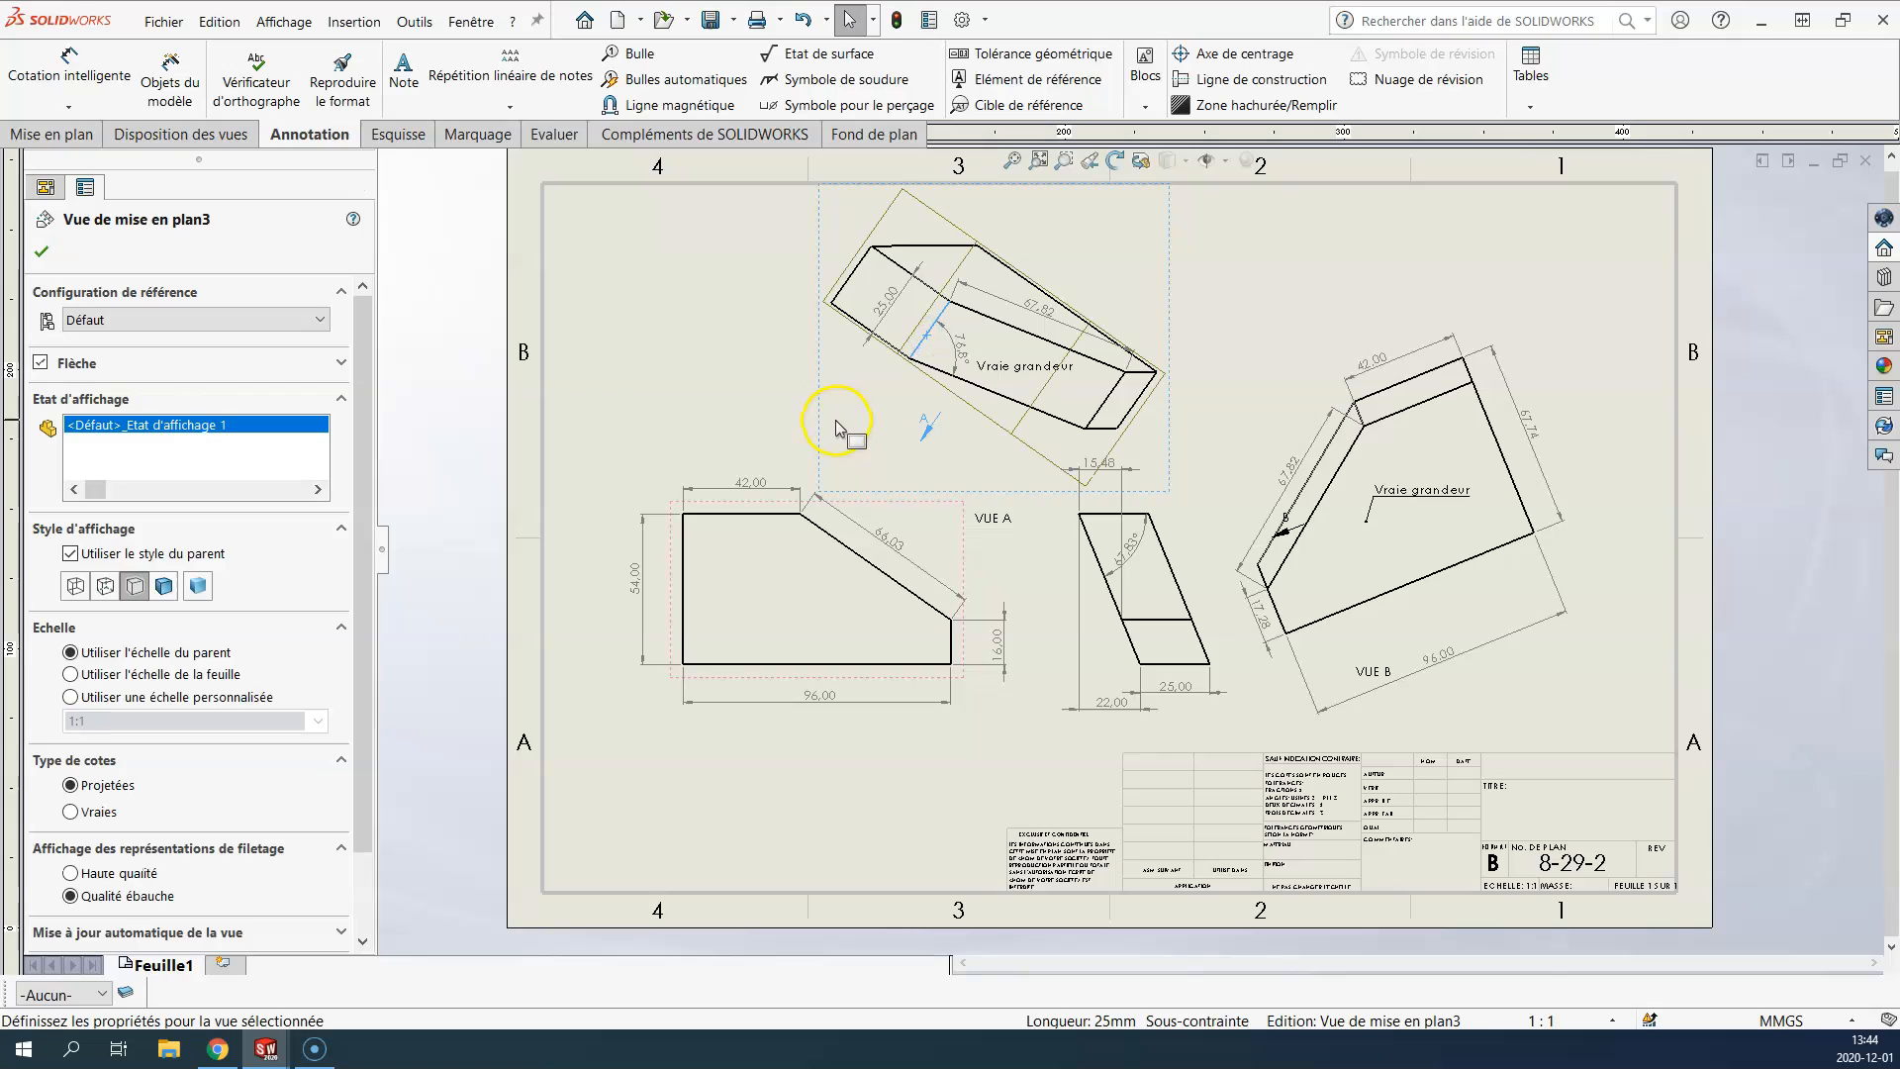
key(Escape)
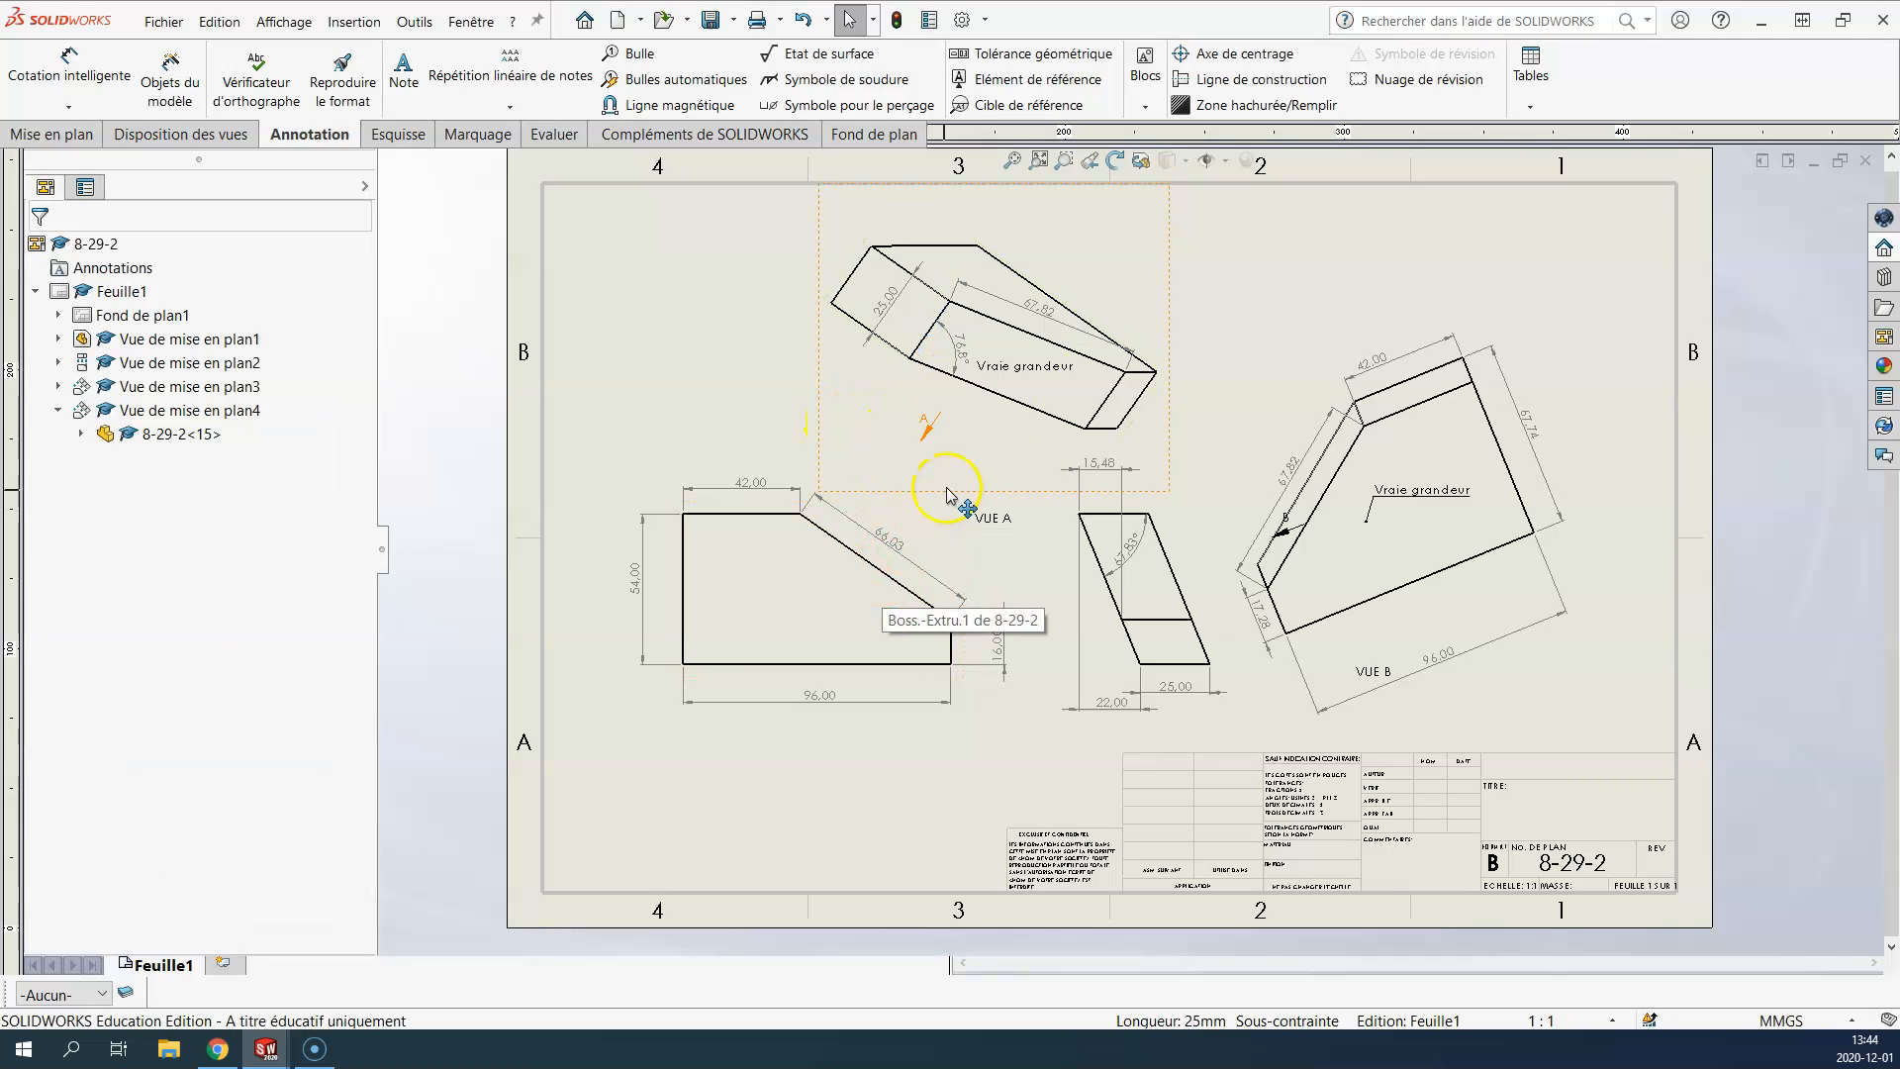
Step: Move view arrow A closer to the front view's sloped edge and view arrow B beside the side view's slanted edge
drag(928, 434, 918, 460)
click(774, 413)
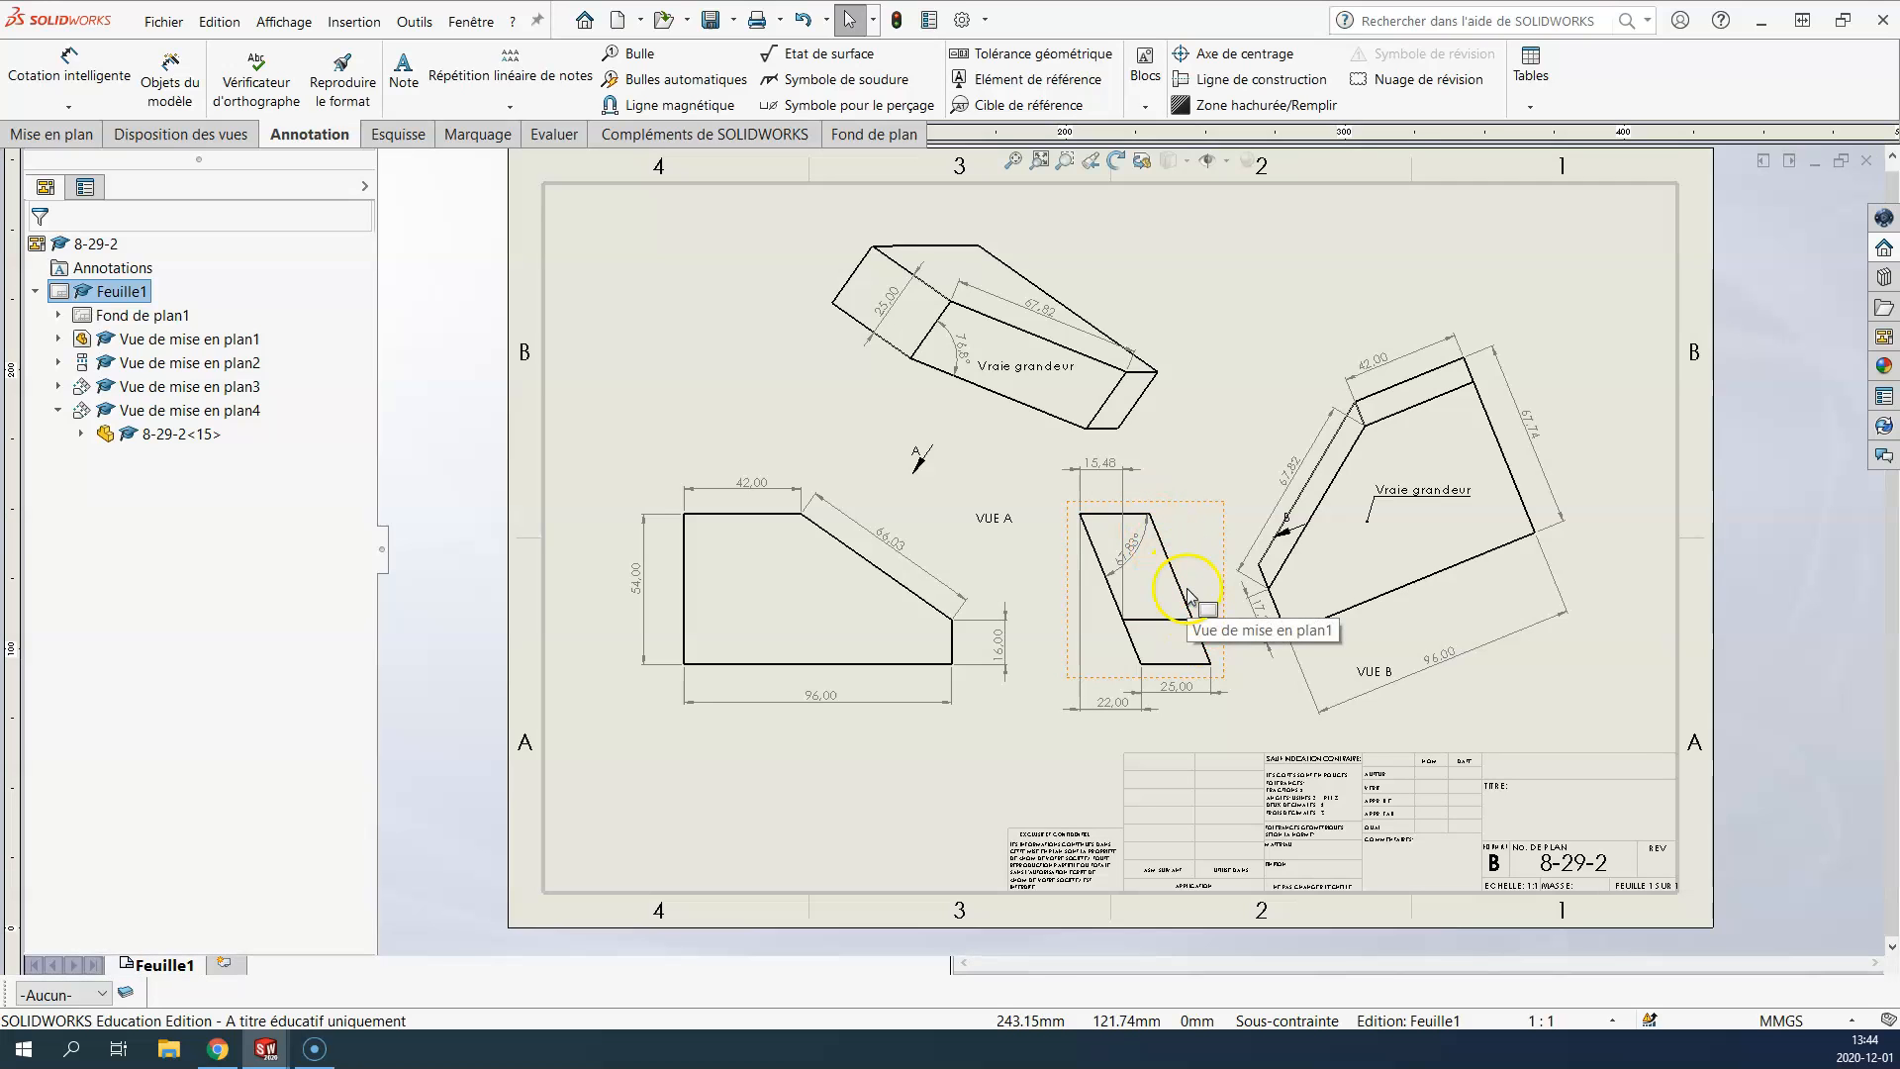
click(1203, 533)
click(1199, 292)
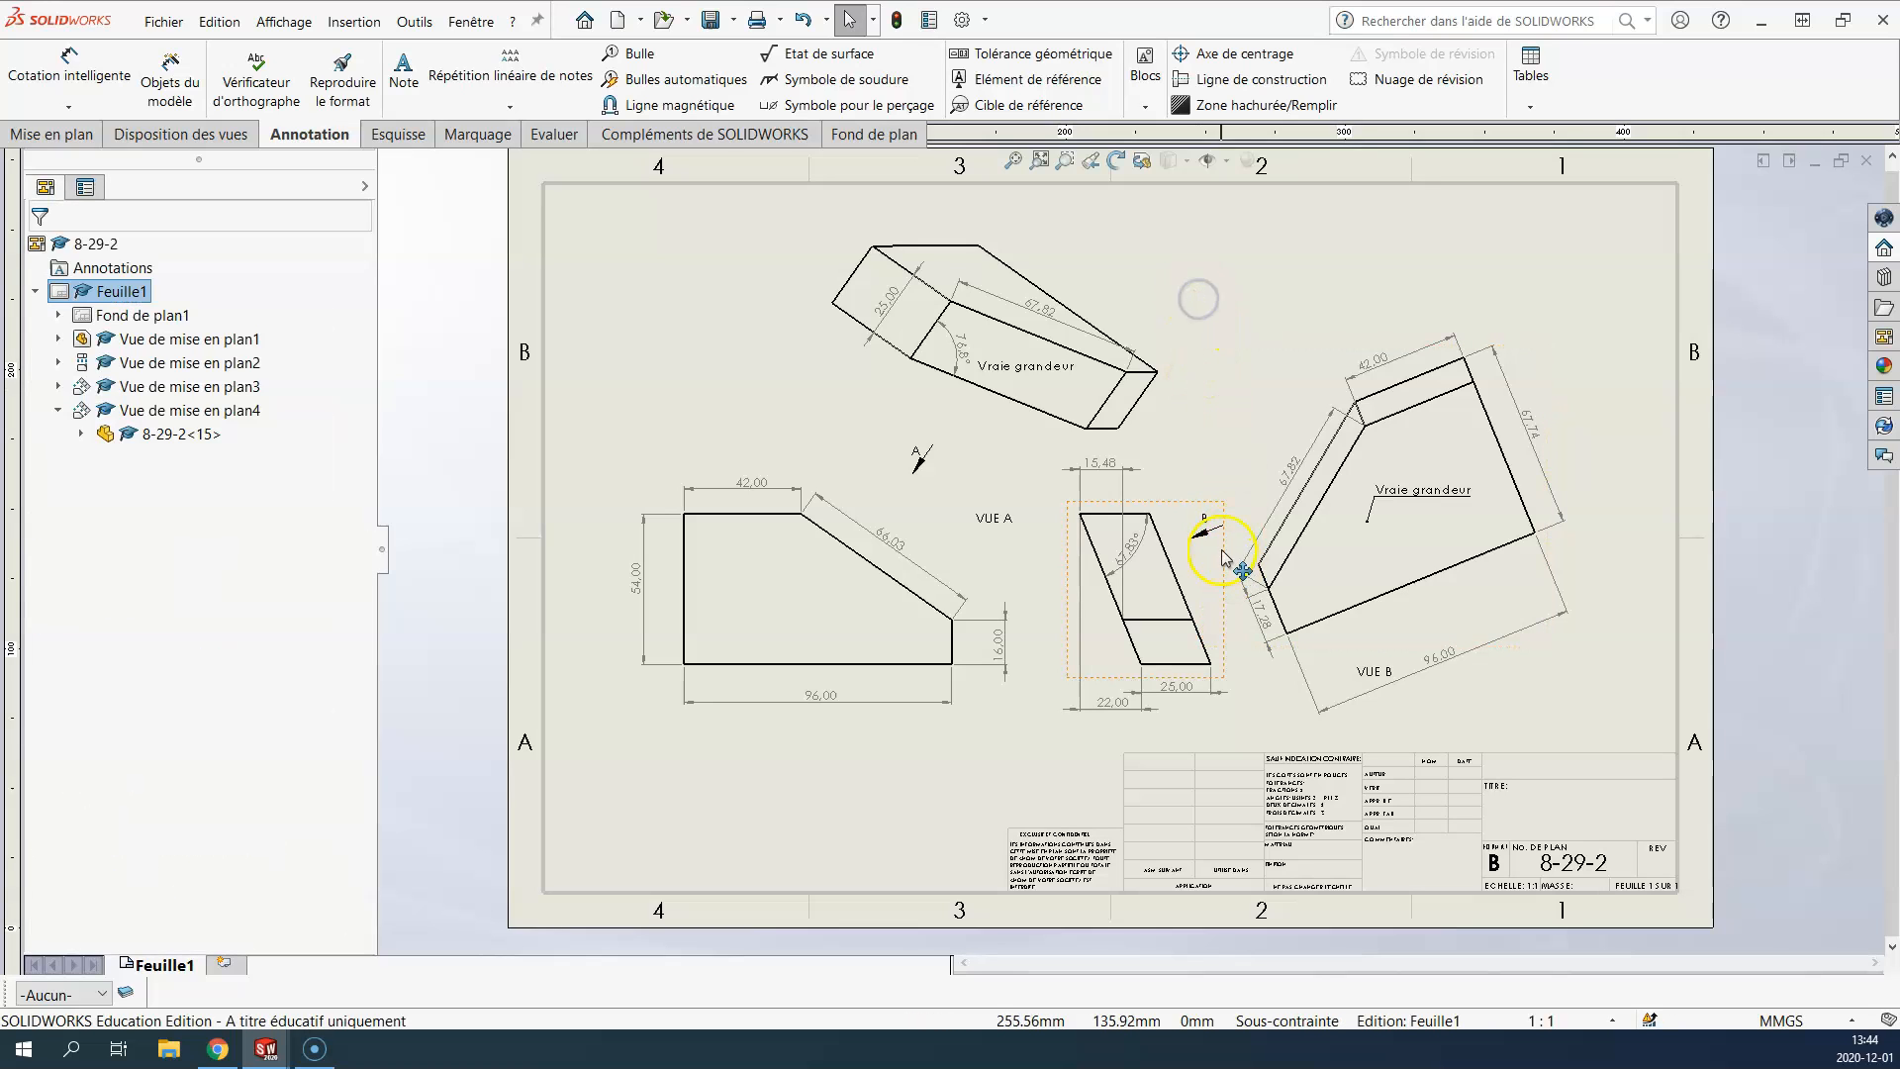